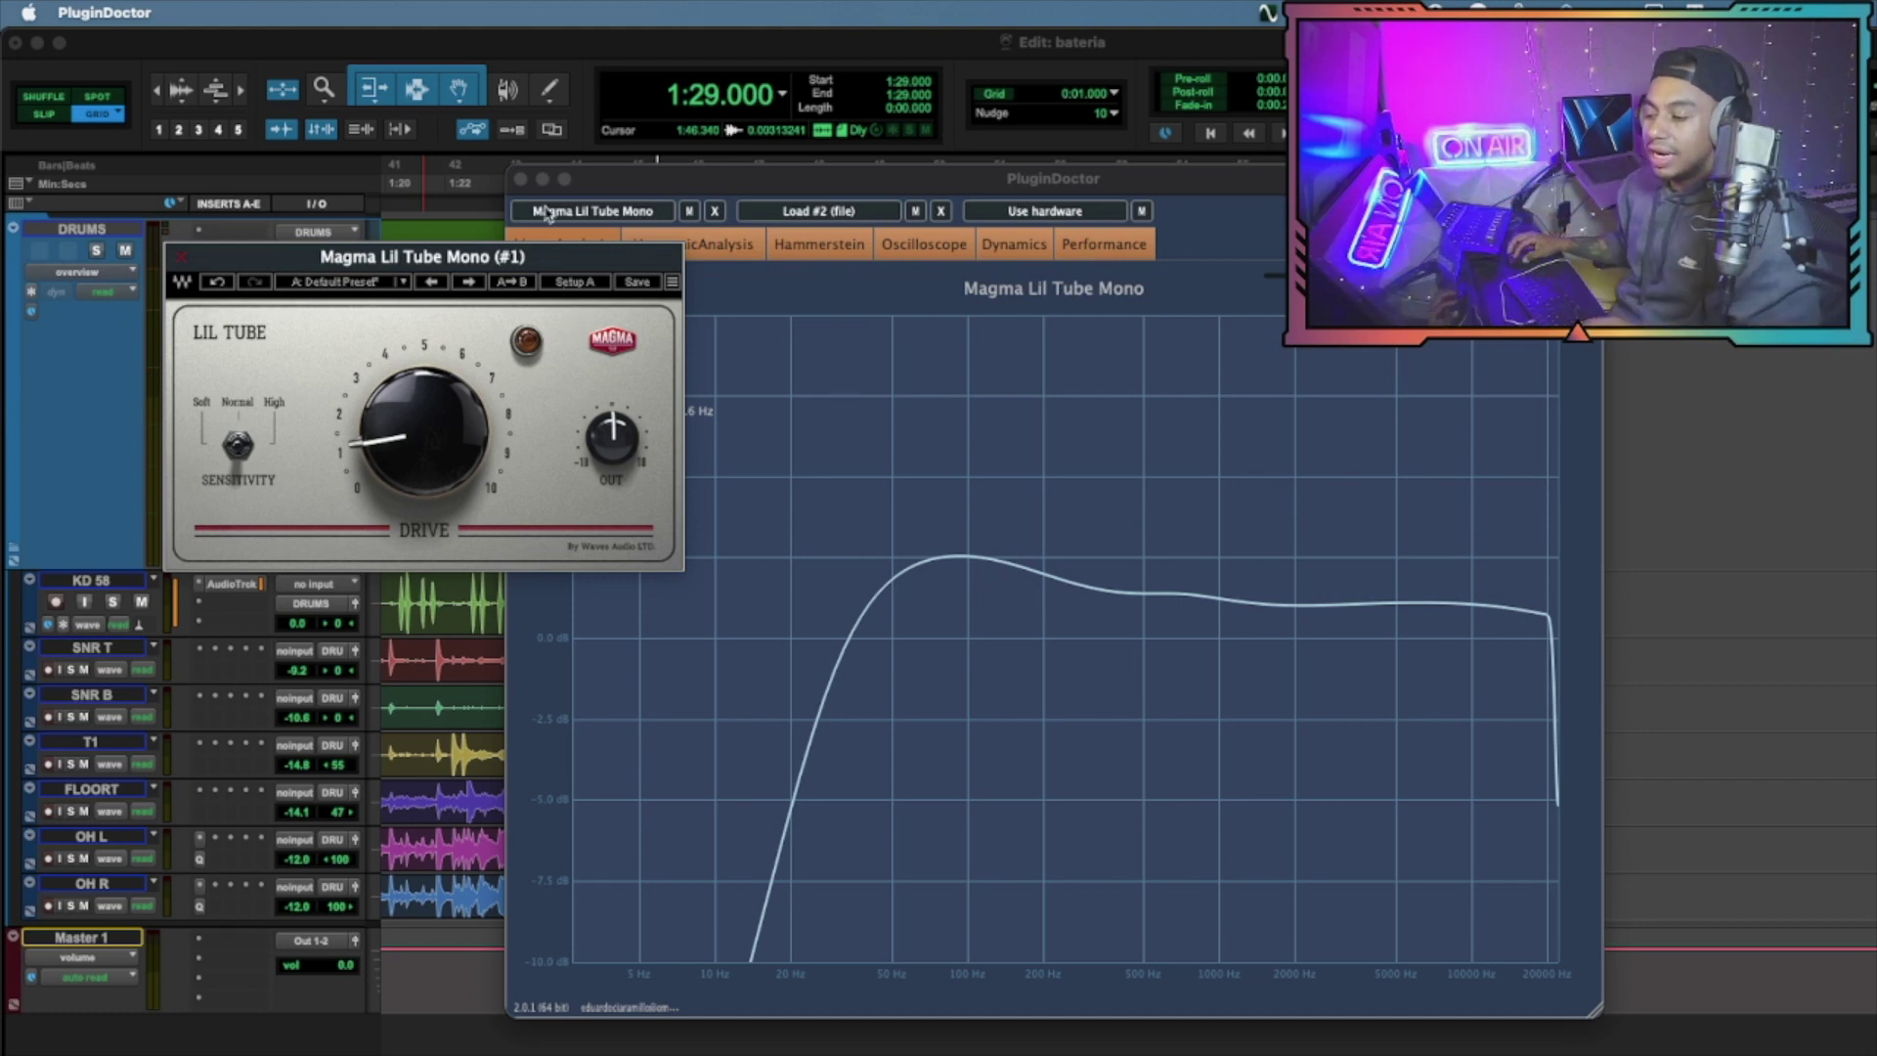
Set the Lil Tube's Drive to 0 and compare its linear response with the plugin muted and unmuted in the analyzer
drag(548, 264, 387, 184)
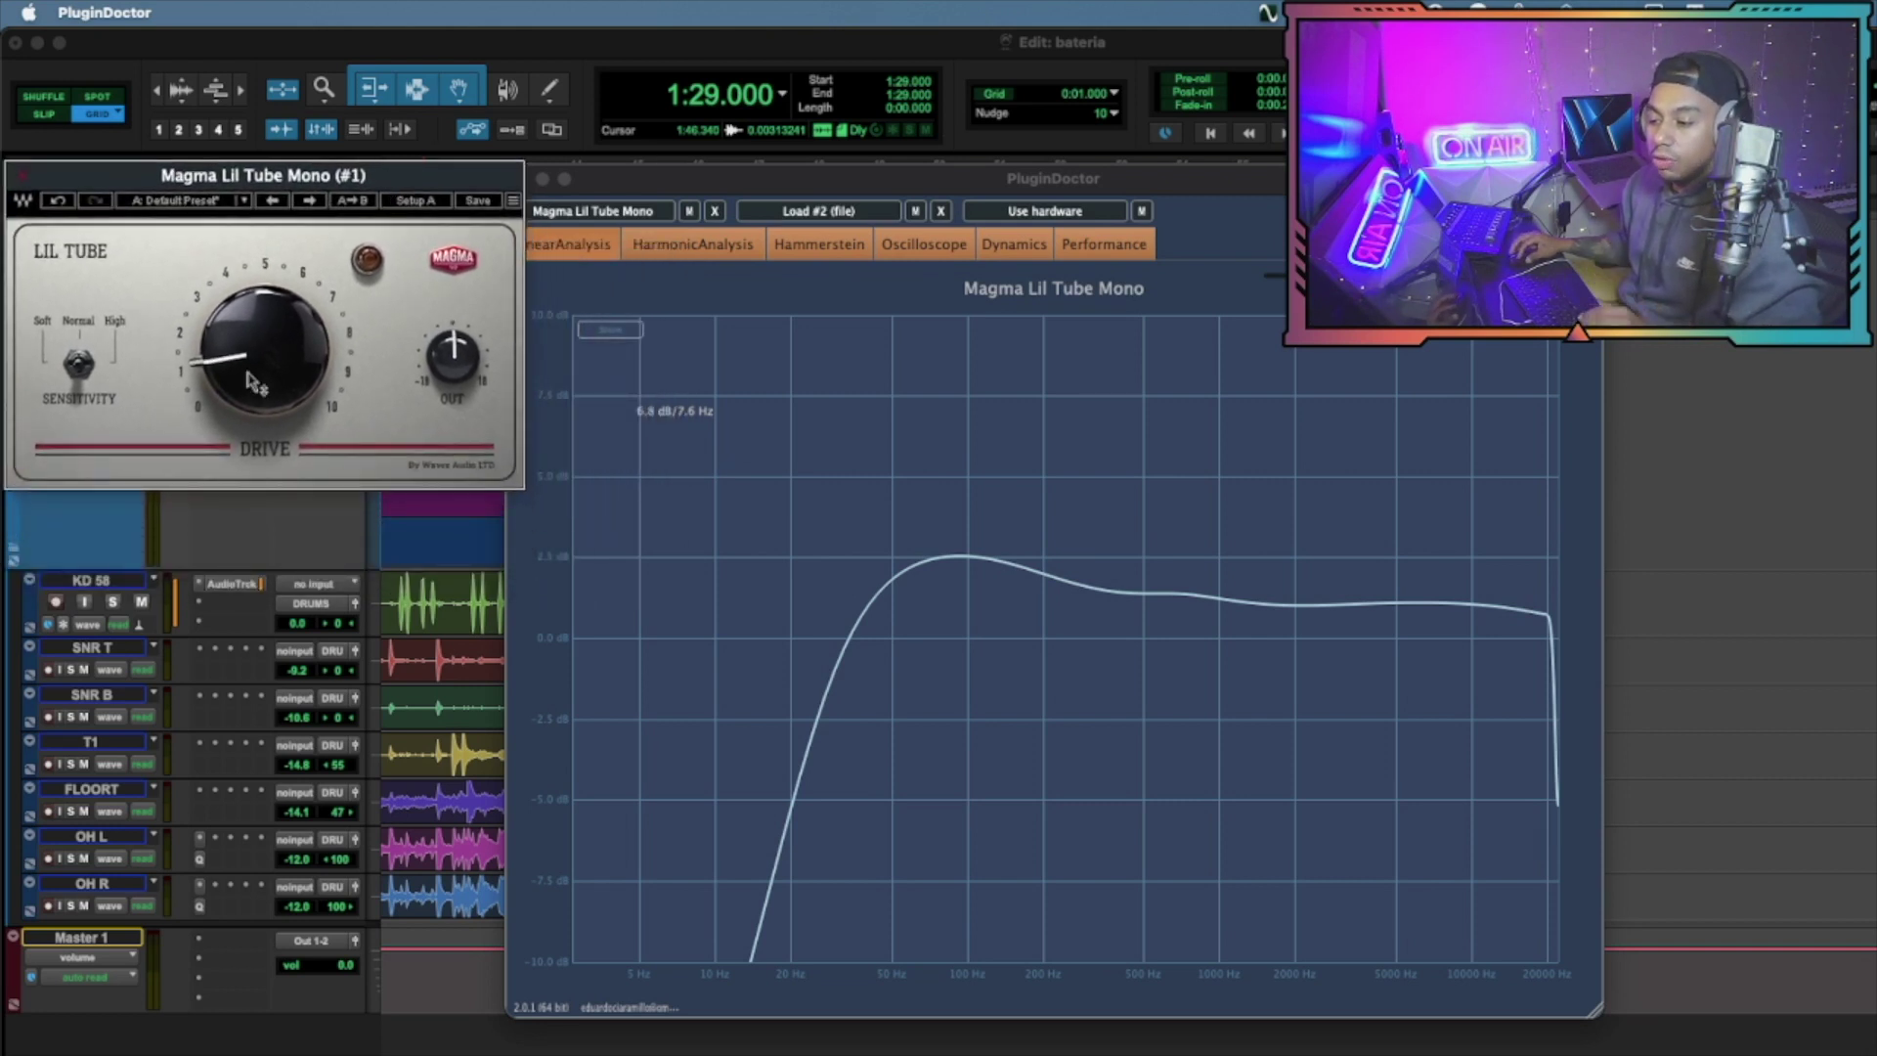
drag(249, 373, 247, 411)
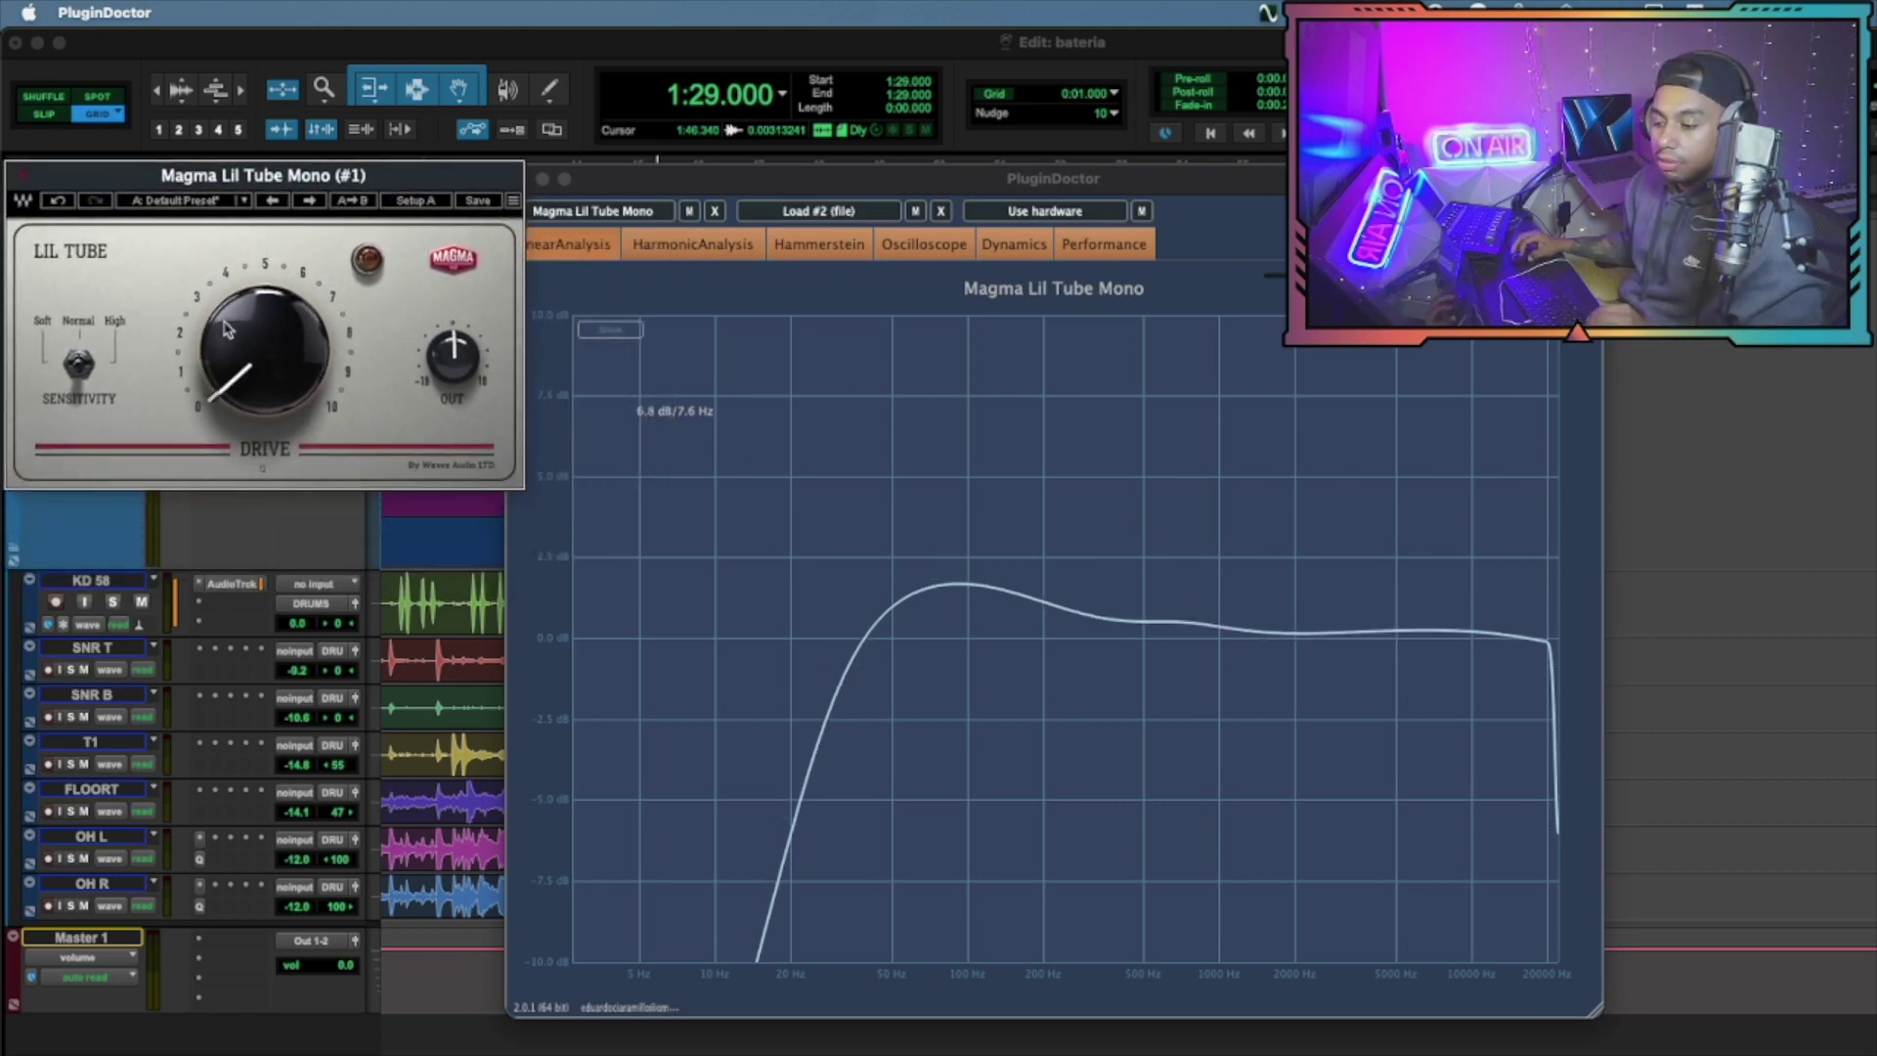
click(690, 212)
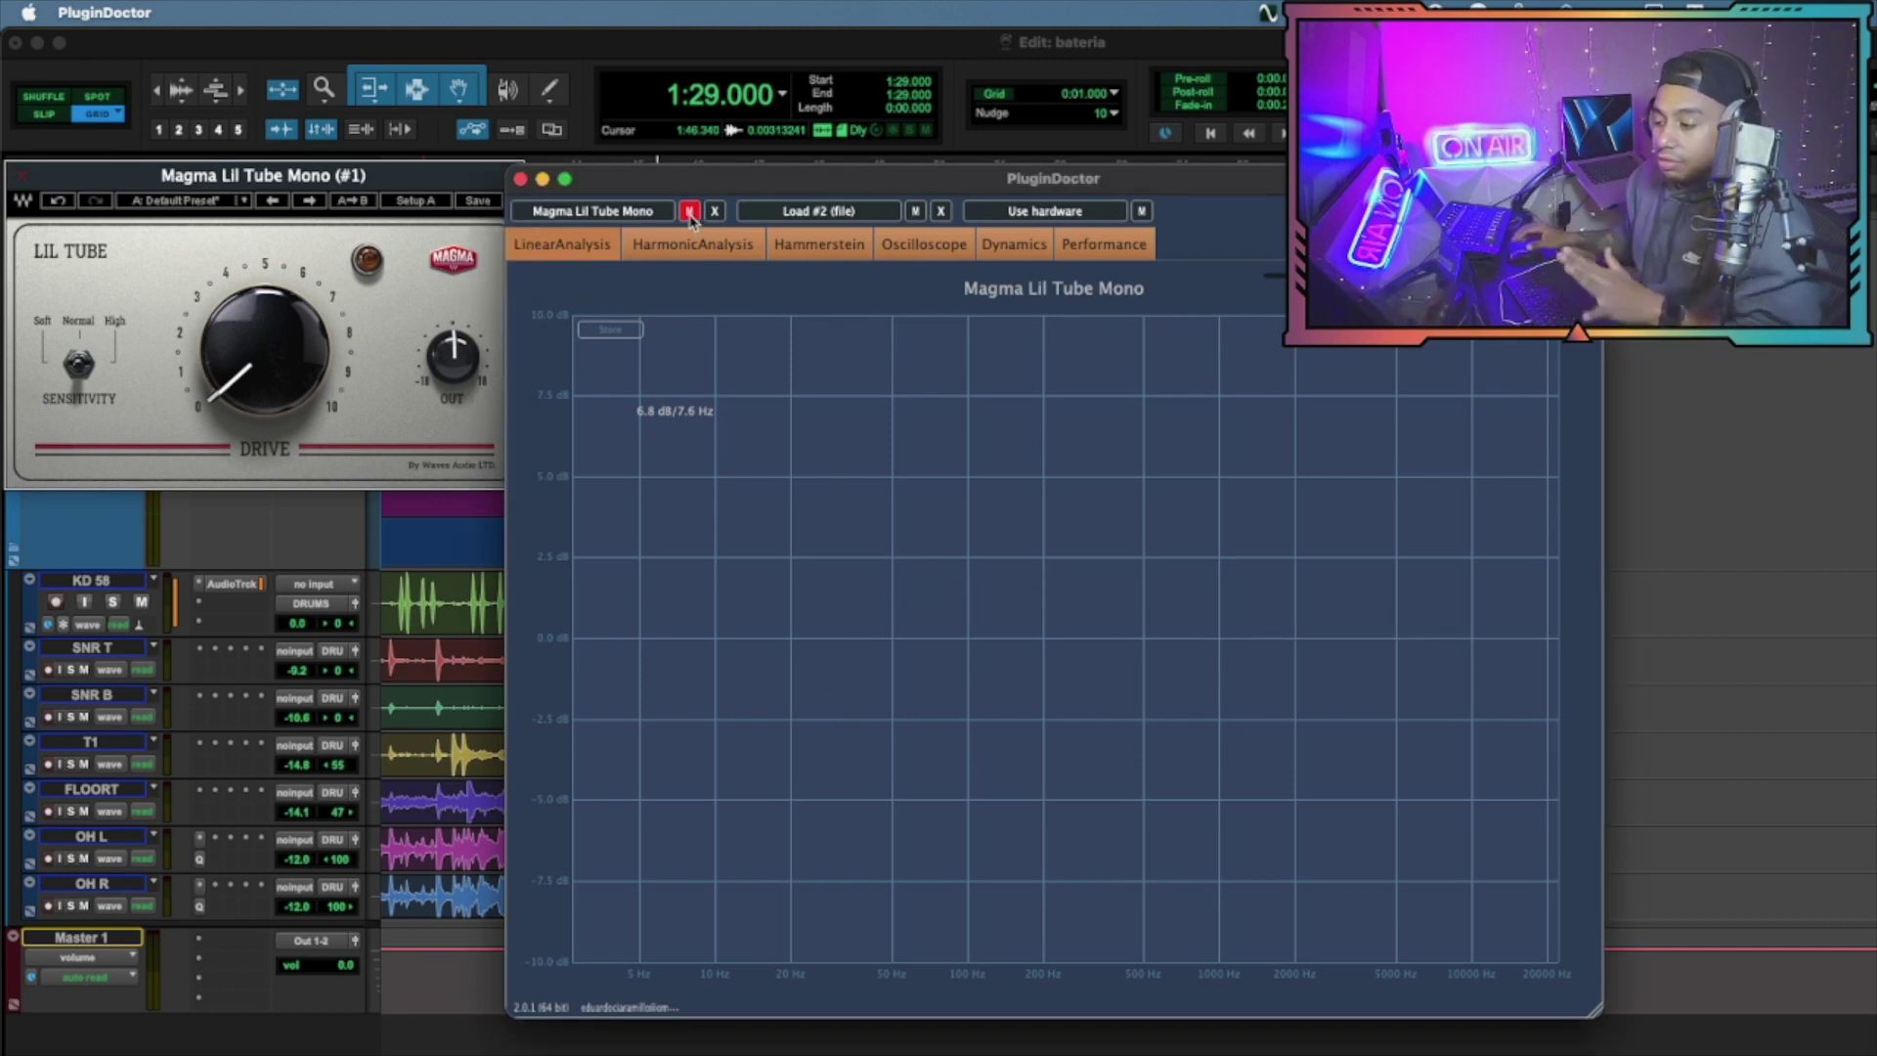
click(690, 212)
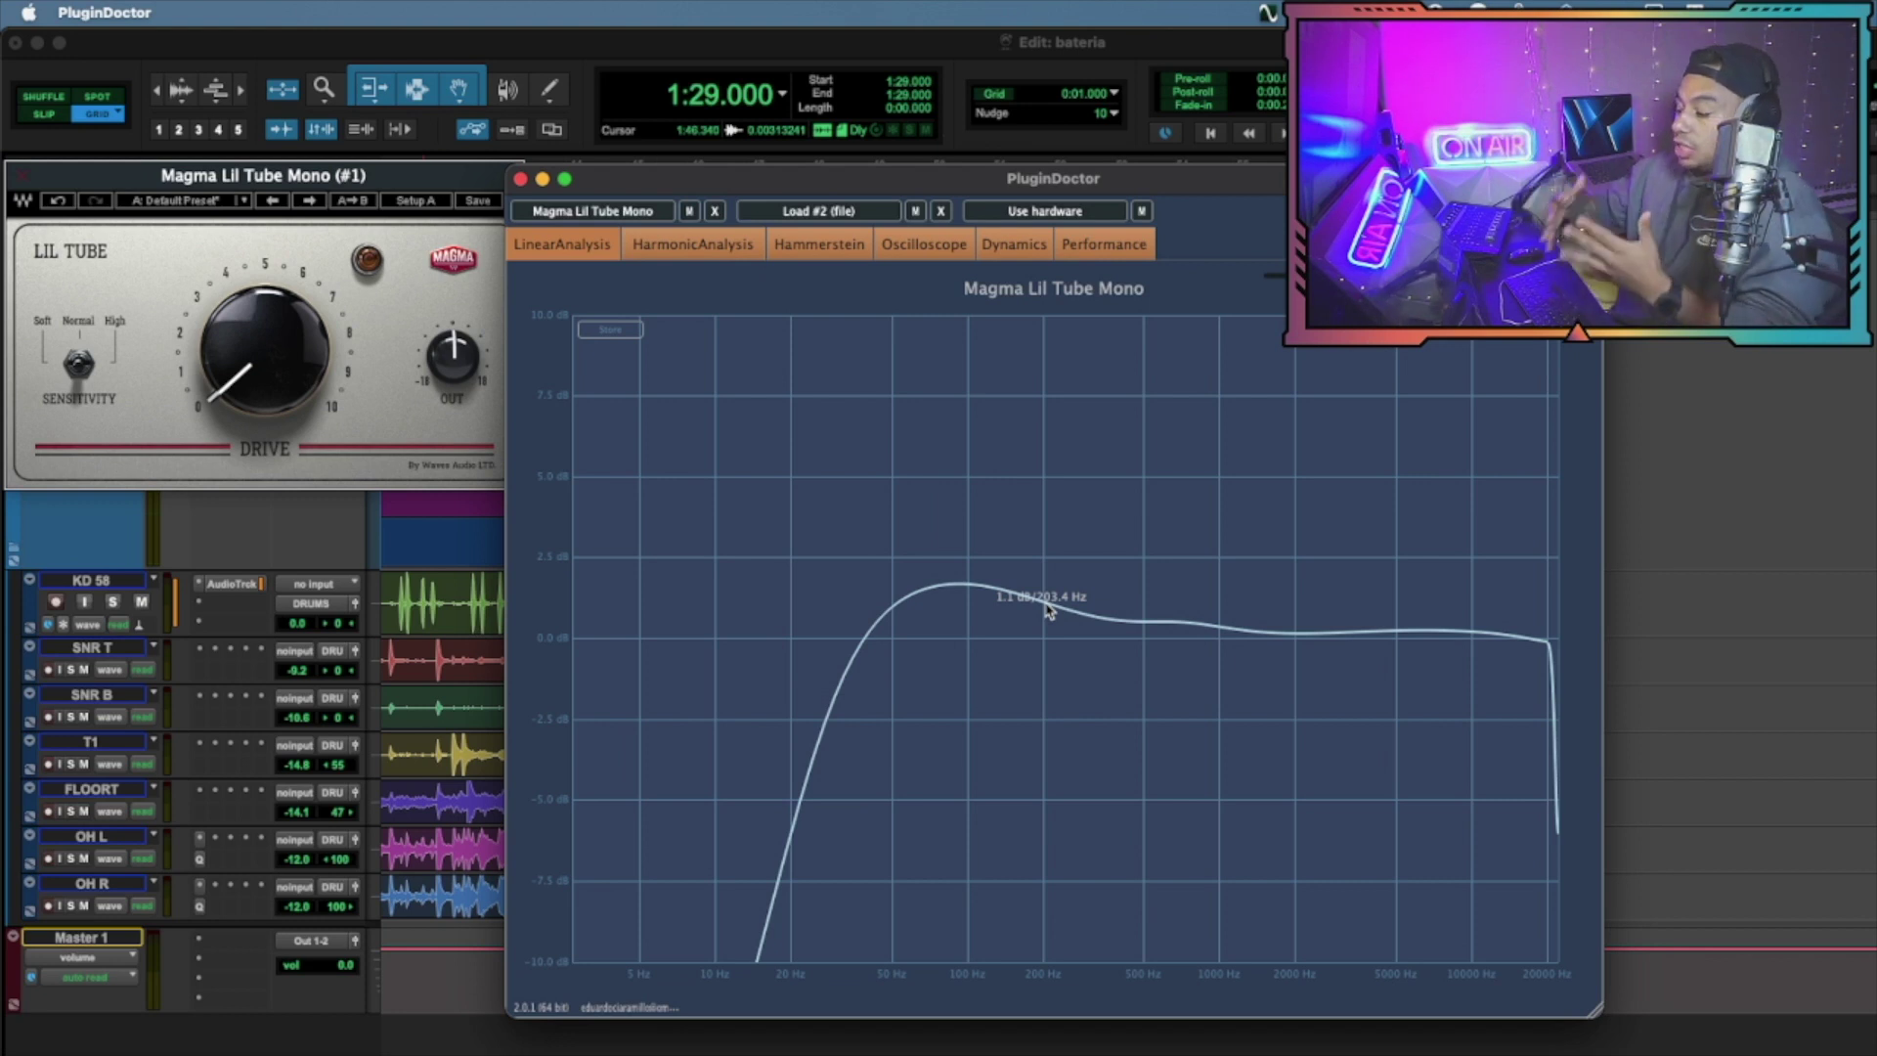
click(227, 360)
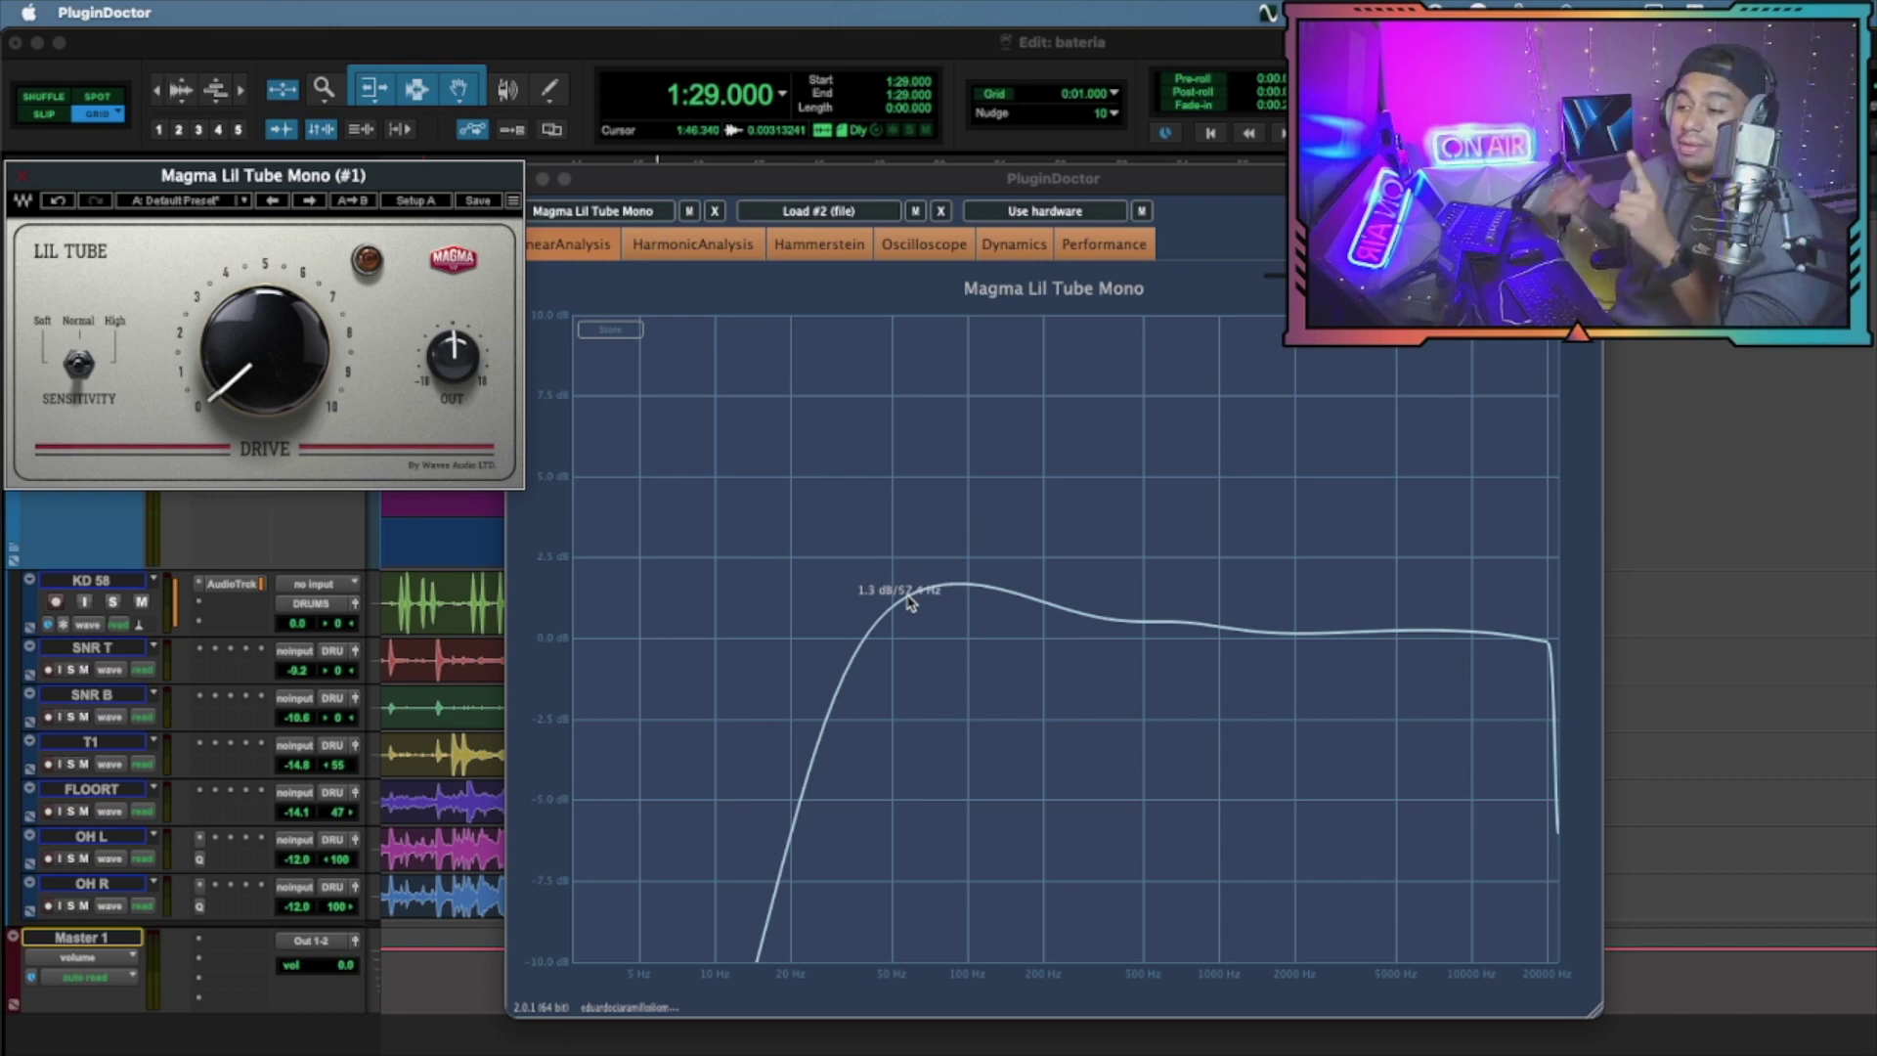
mouse_move(271, 352)
mouse_down()
mouse_move(271, 326)
mouse_move(271, 346)
mouse_up()
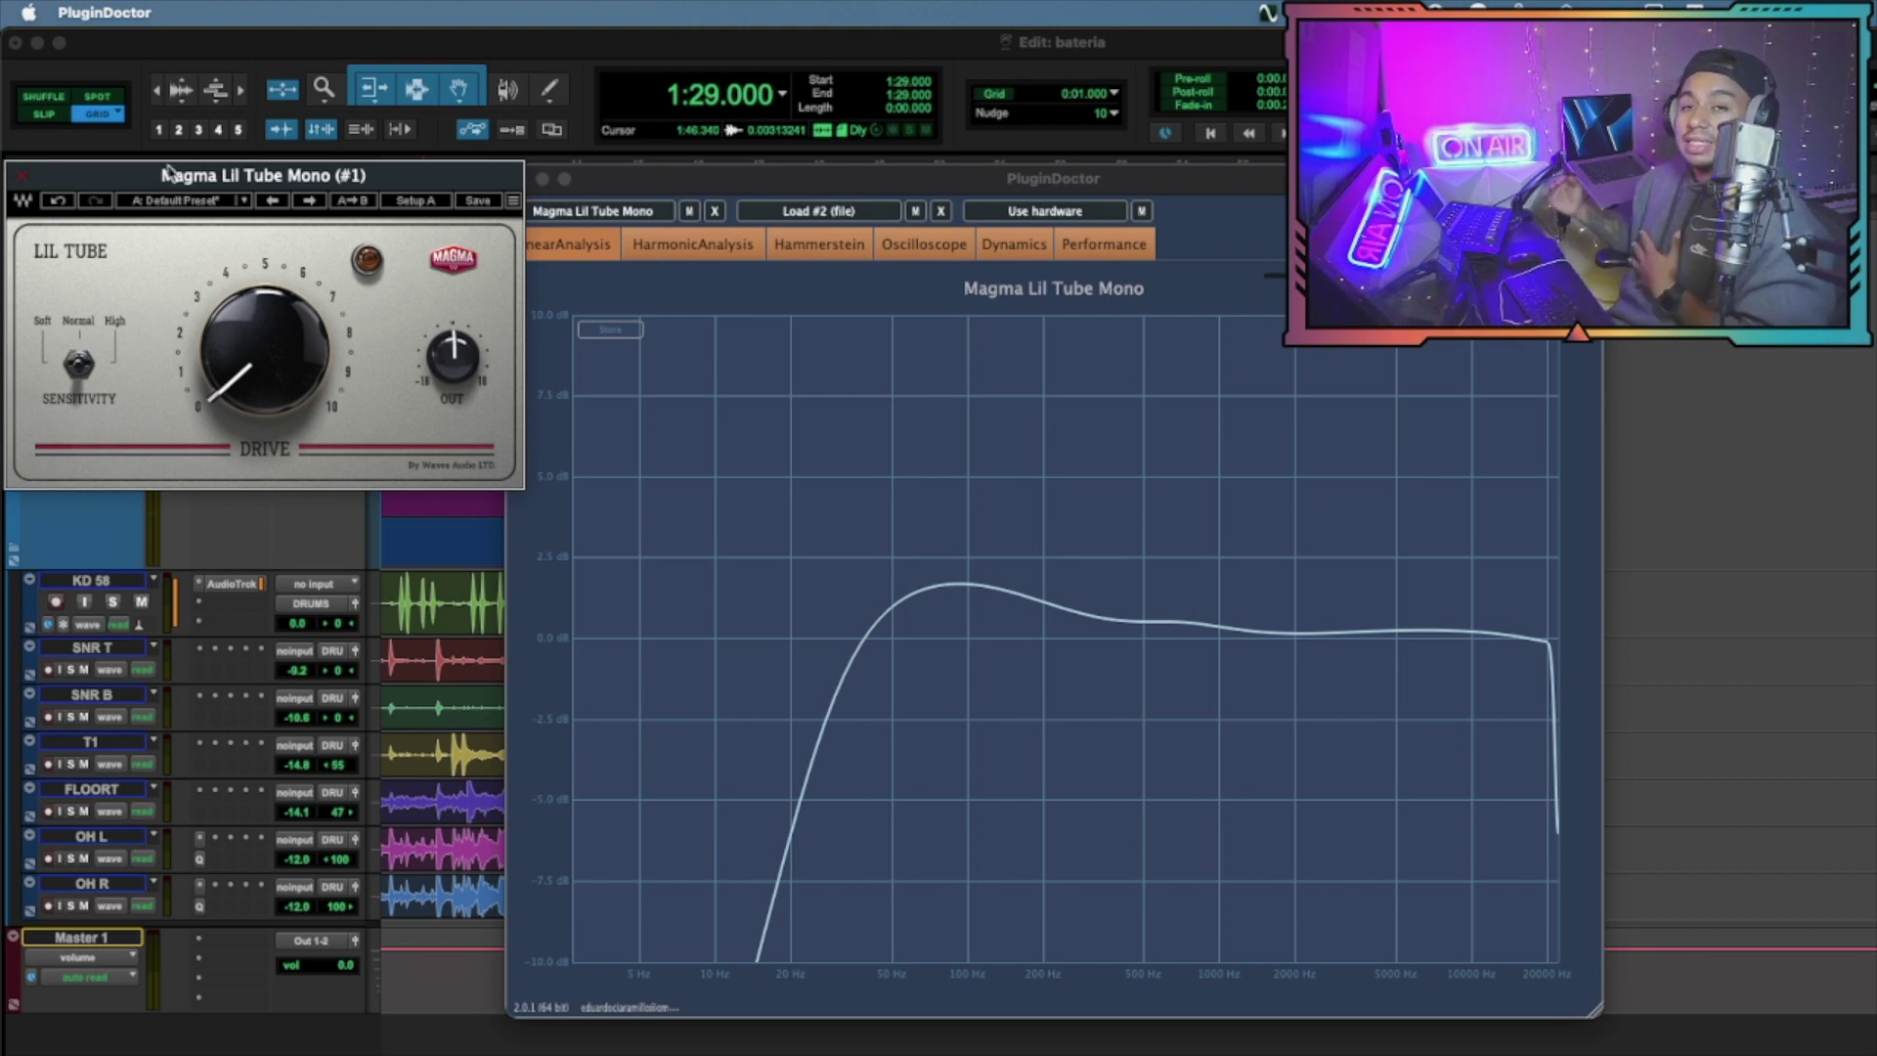
Switch the Lil Tube's Sensitivity repeatedly between Soft and Normal to compare their frequency response curves, ending on Normal
drag(169, 172, 223, 169)
click(151, 360)
click(152, 360)
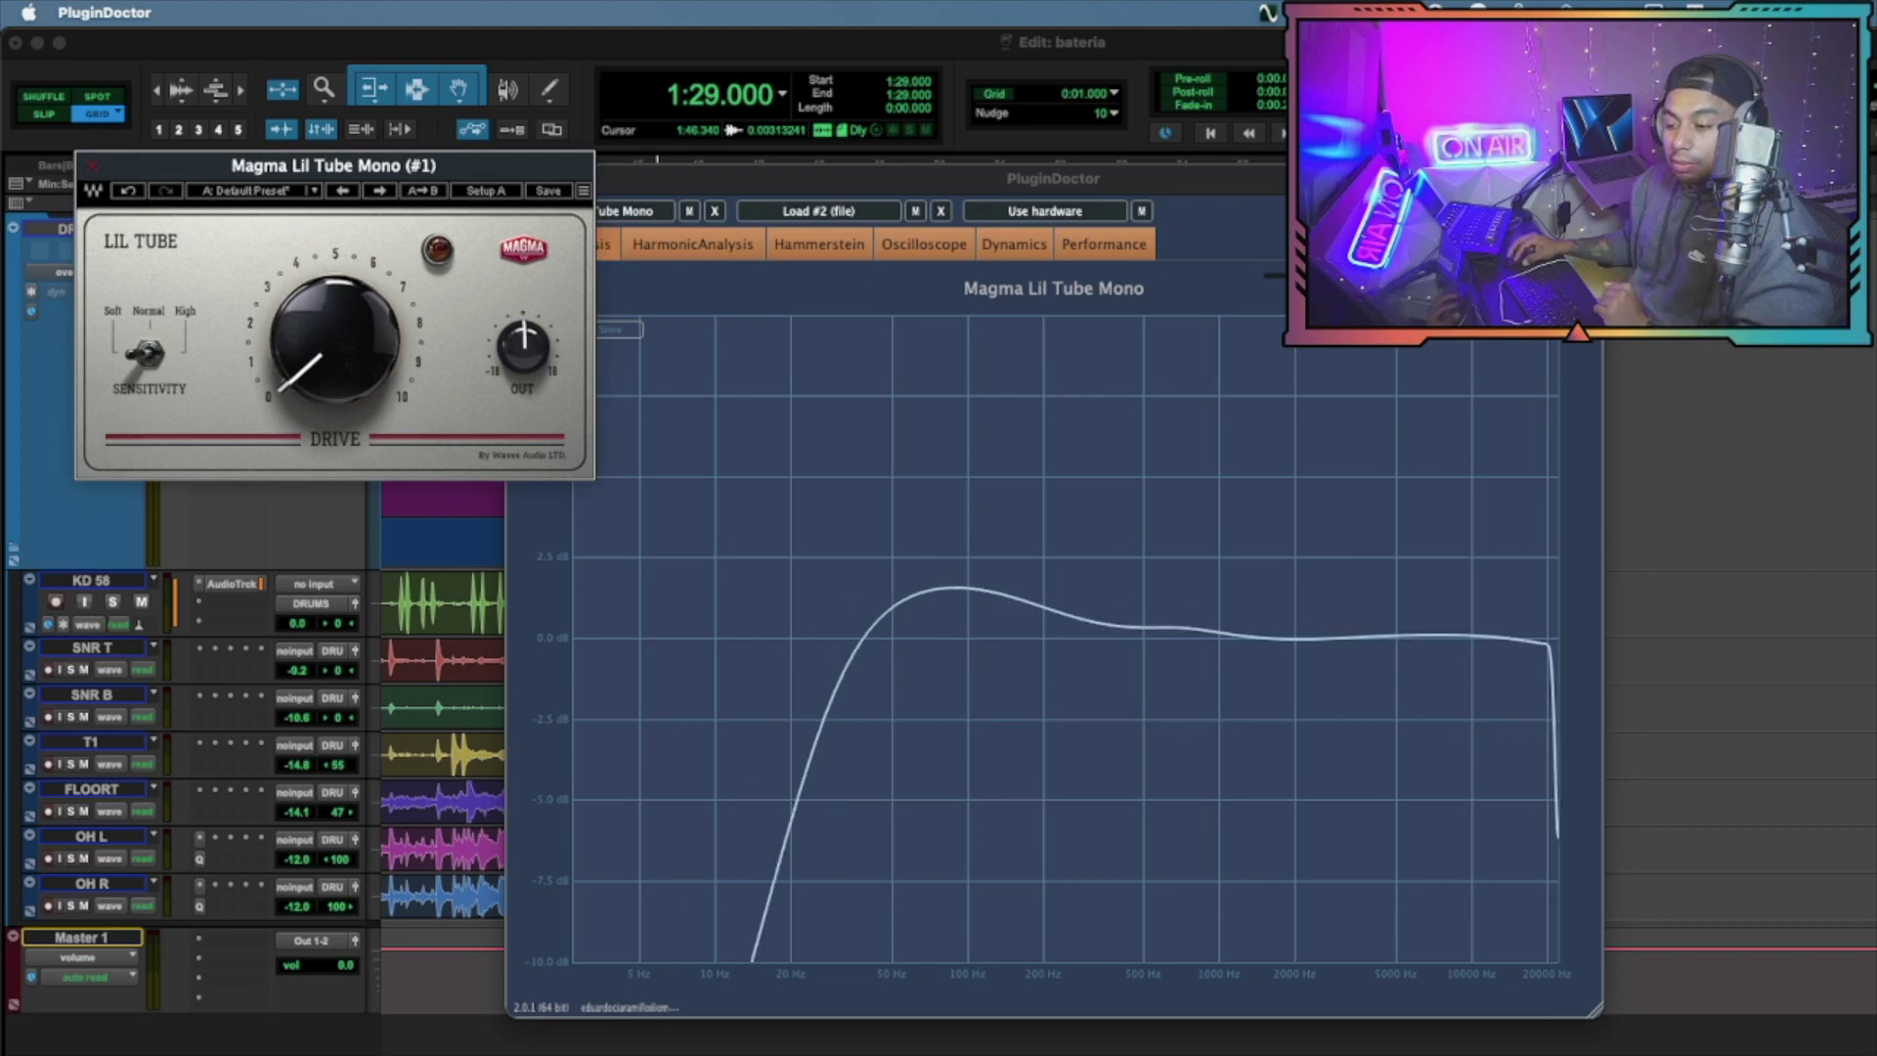
click(147, 360)
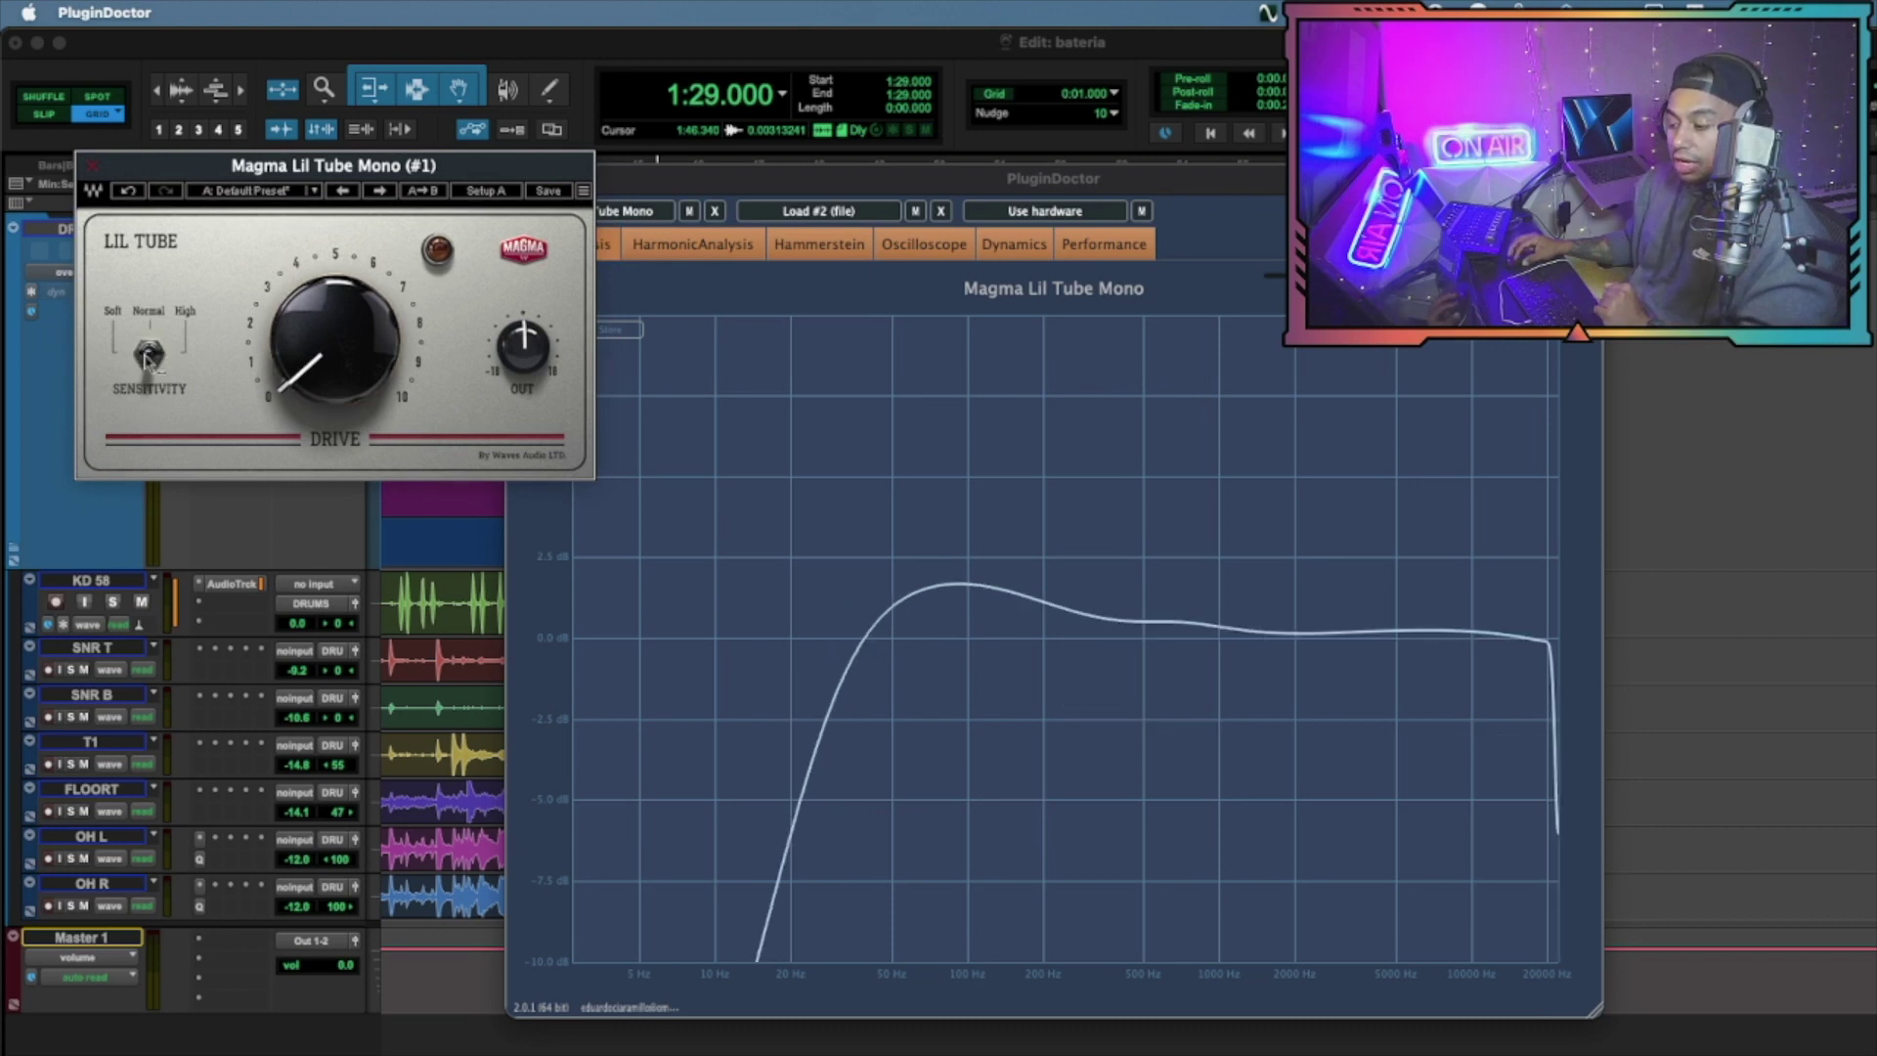
click(151, 359)
click(147, 355)
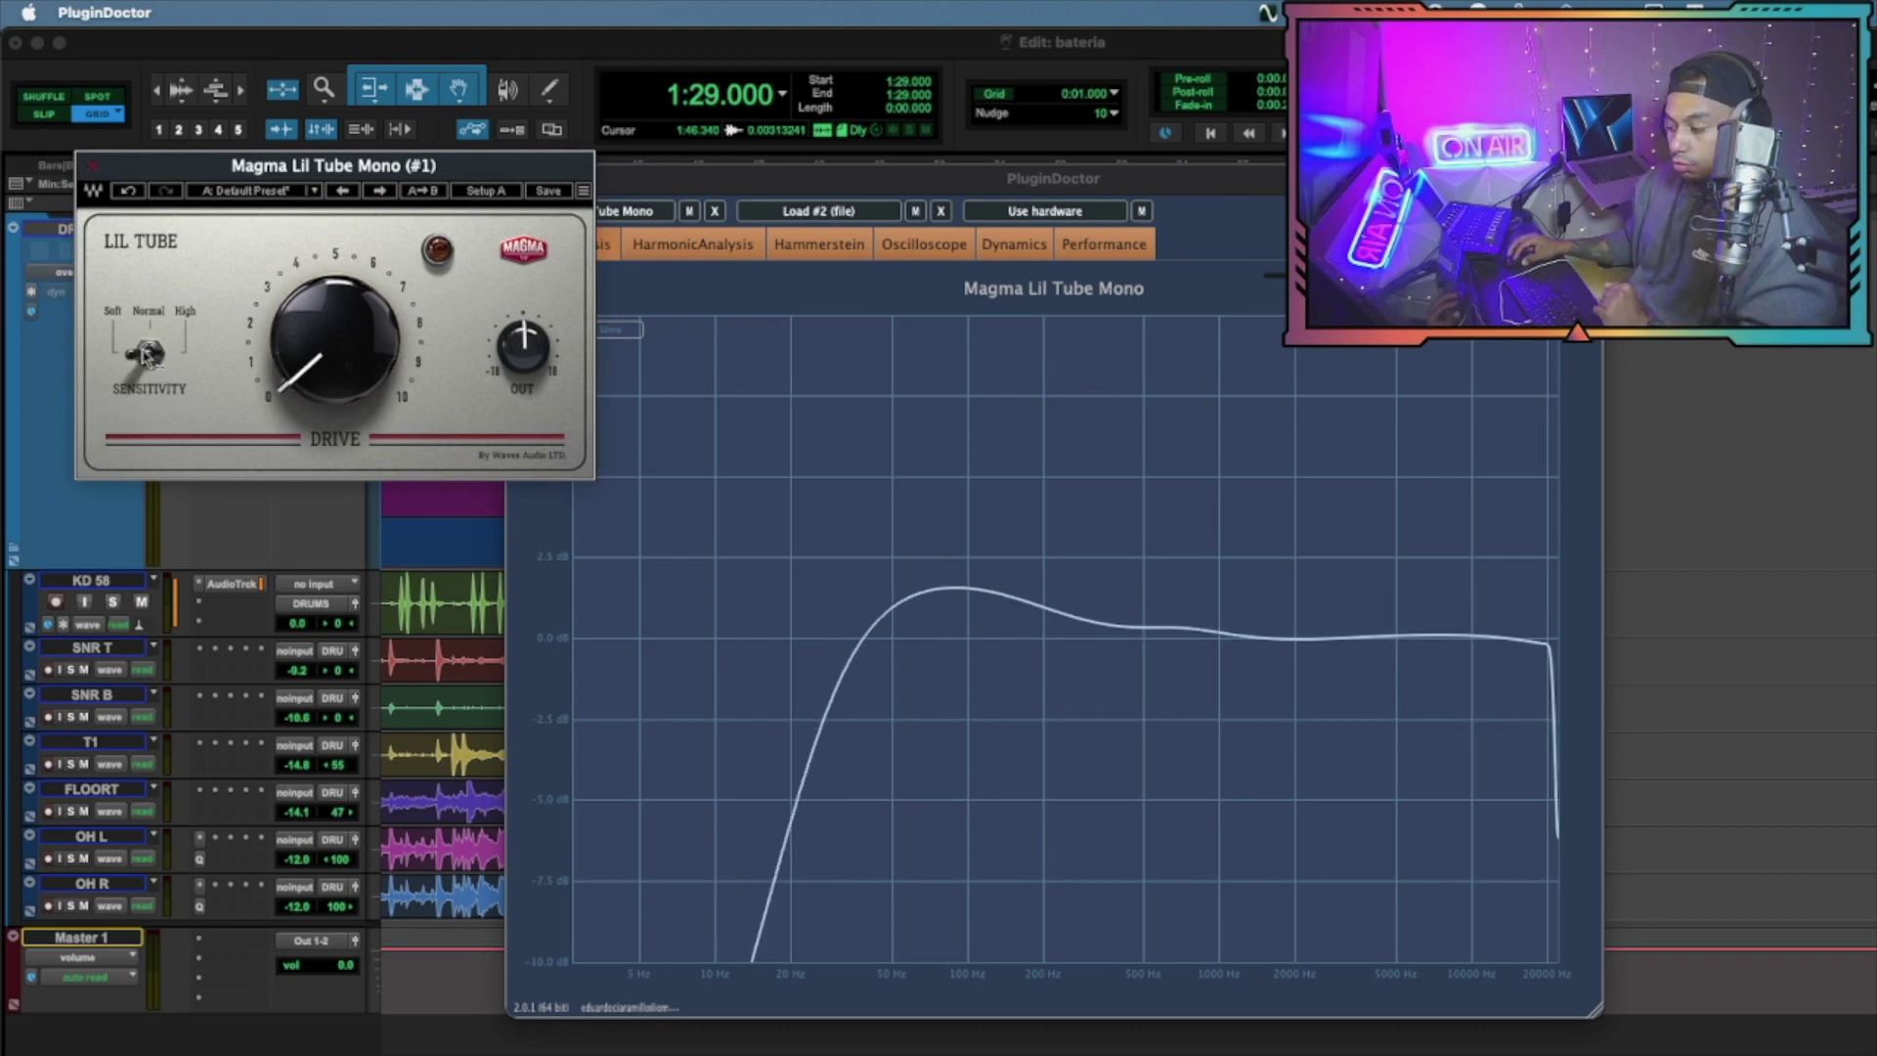
click(147, 356)
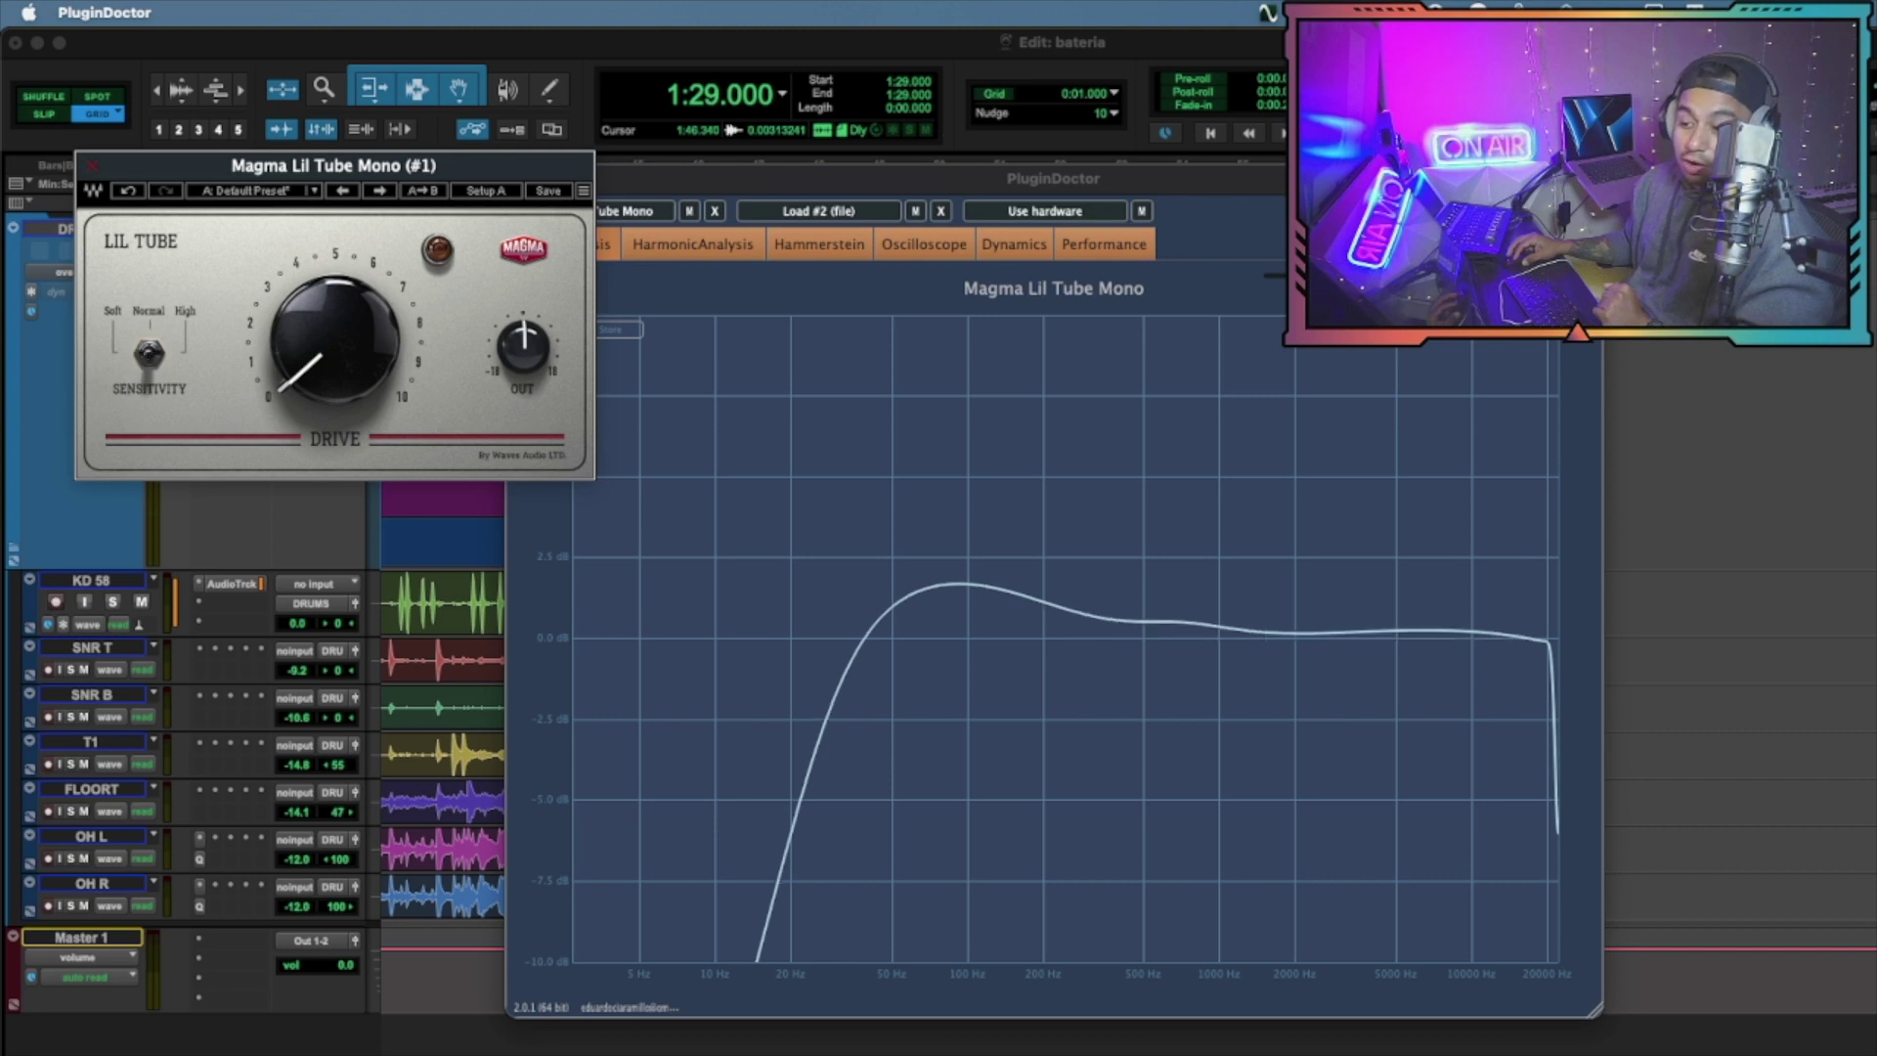
click(148, 356)
click(149, 355)
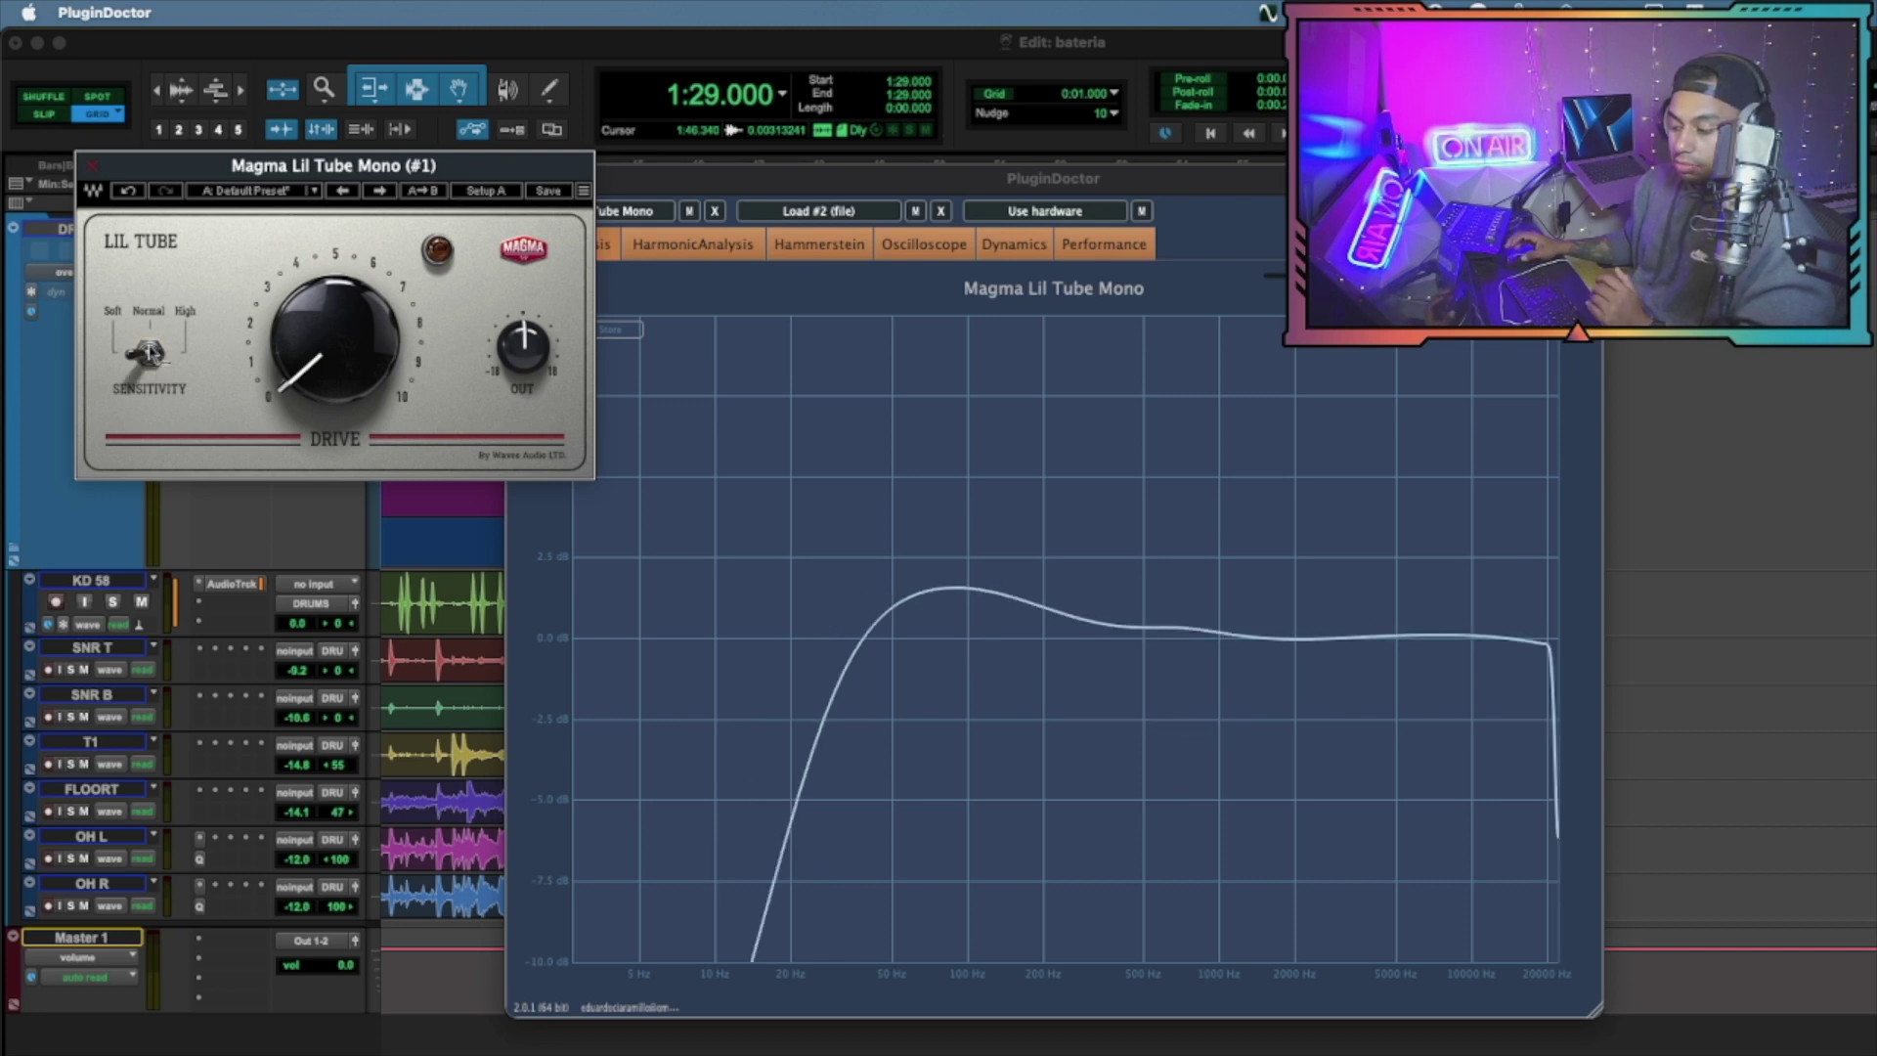
click(148, 355)
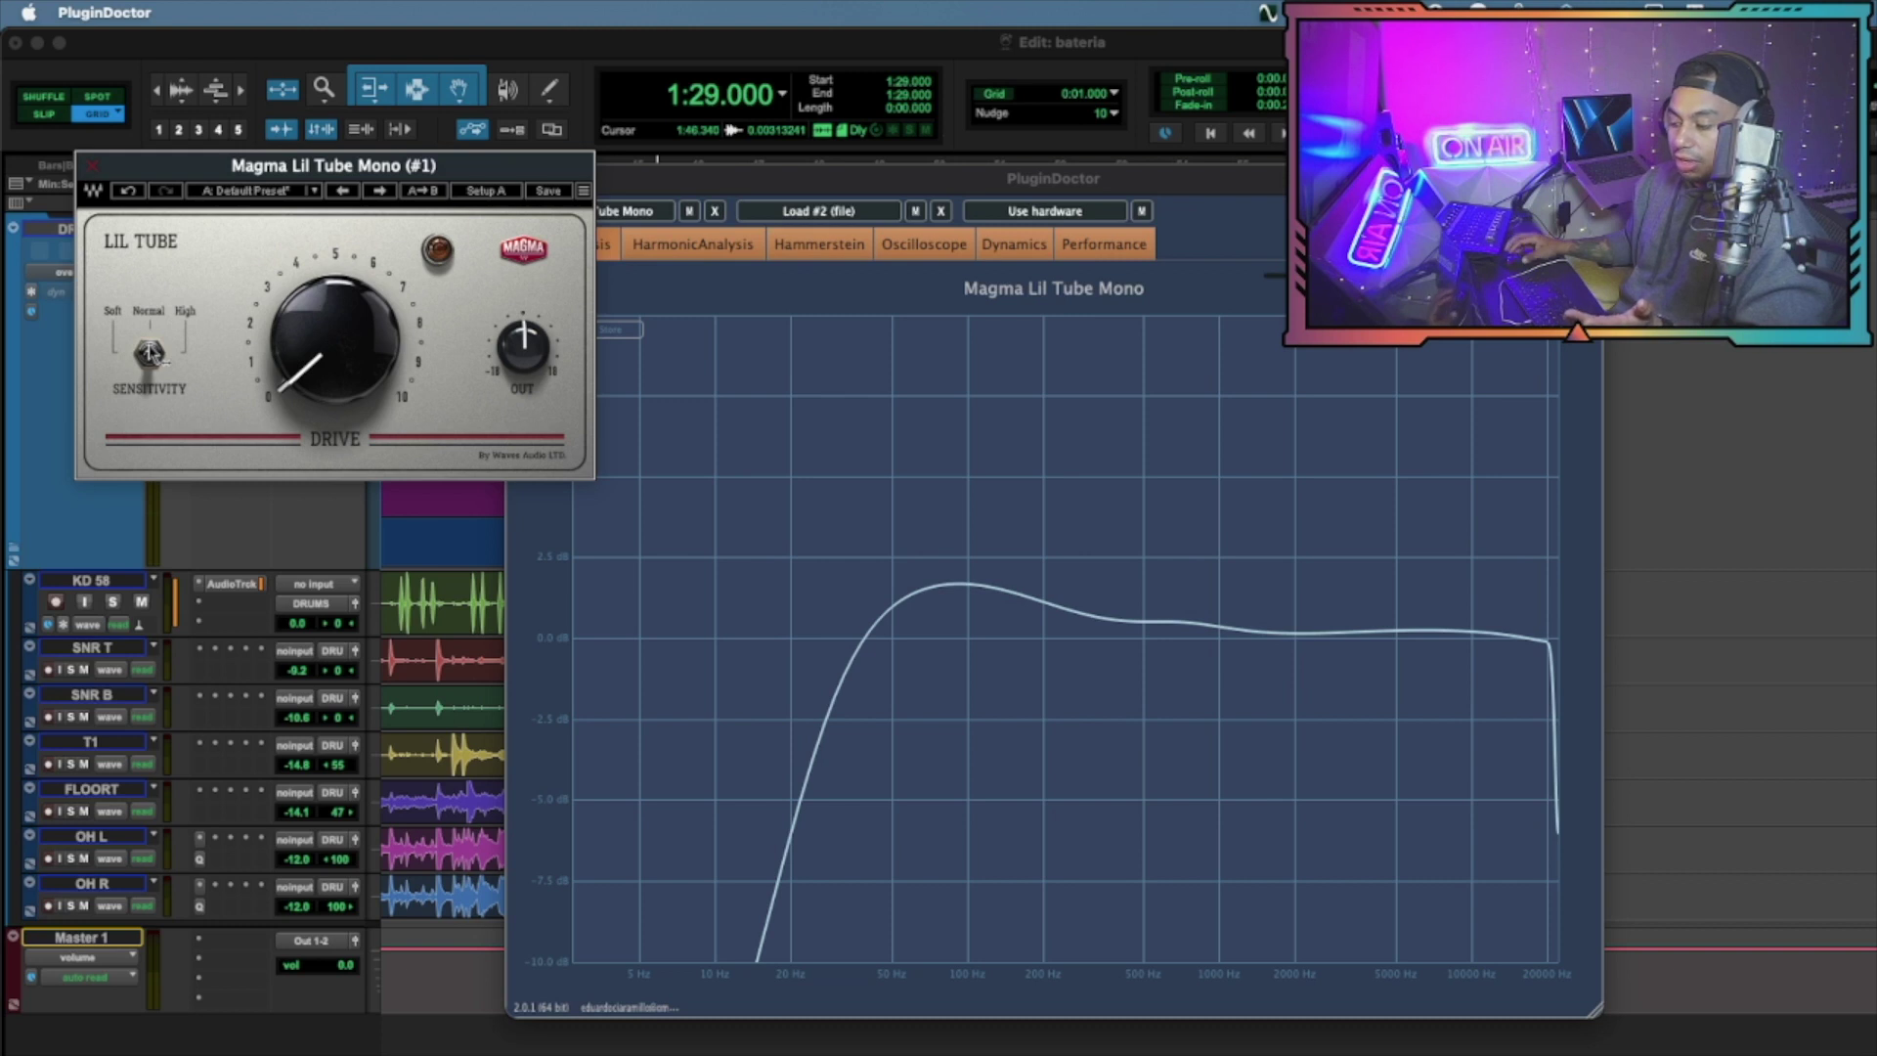
Cycle the Sensitivity through High, Soft and Normal to compare their frequency response at minimum Drive, ending on High
click(149, 354)
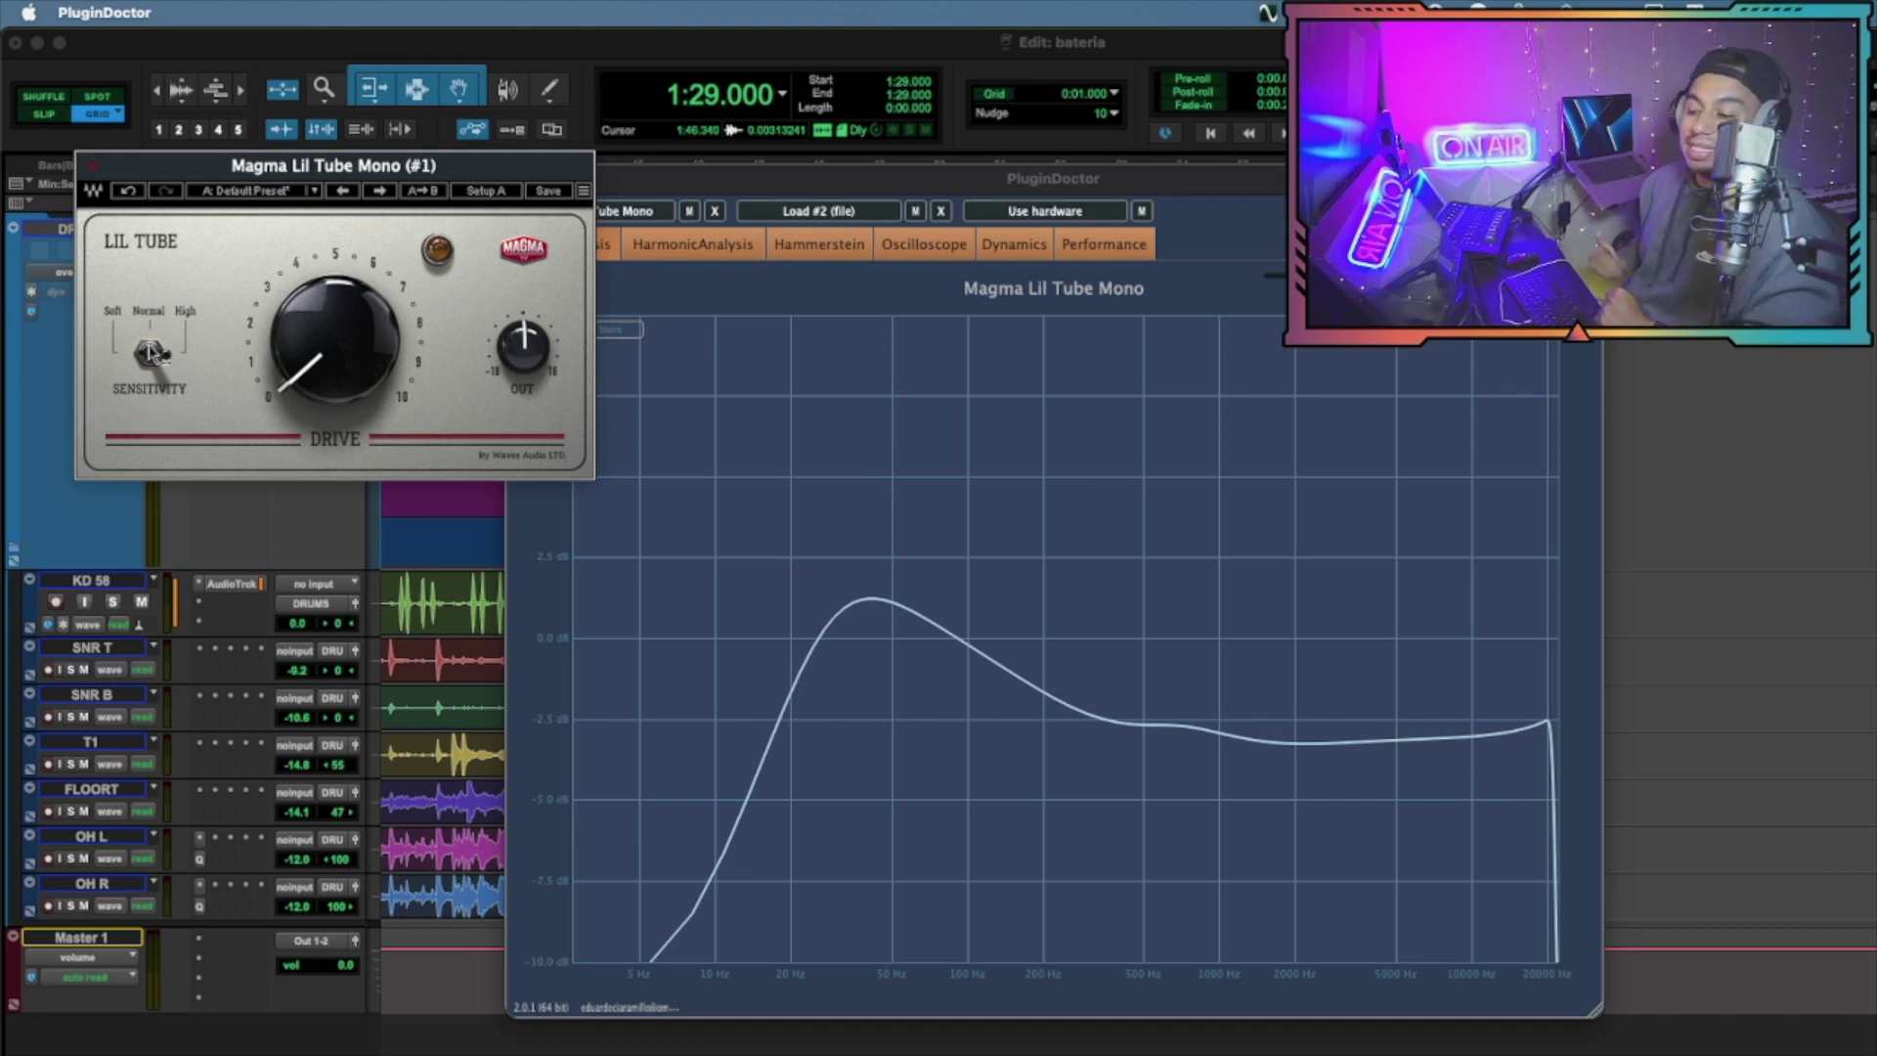
click(149, 351)
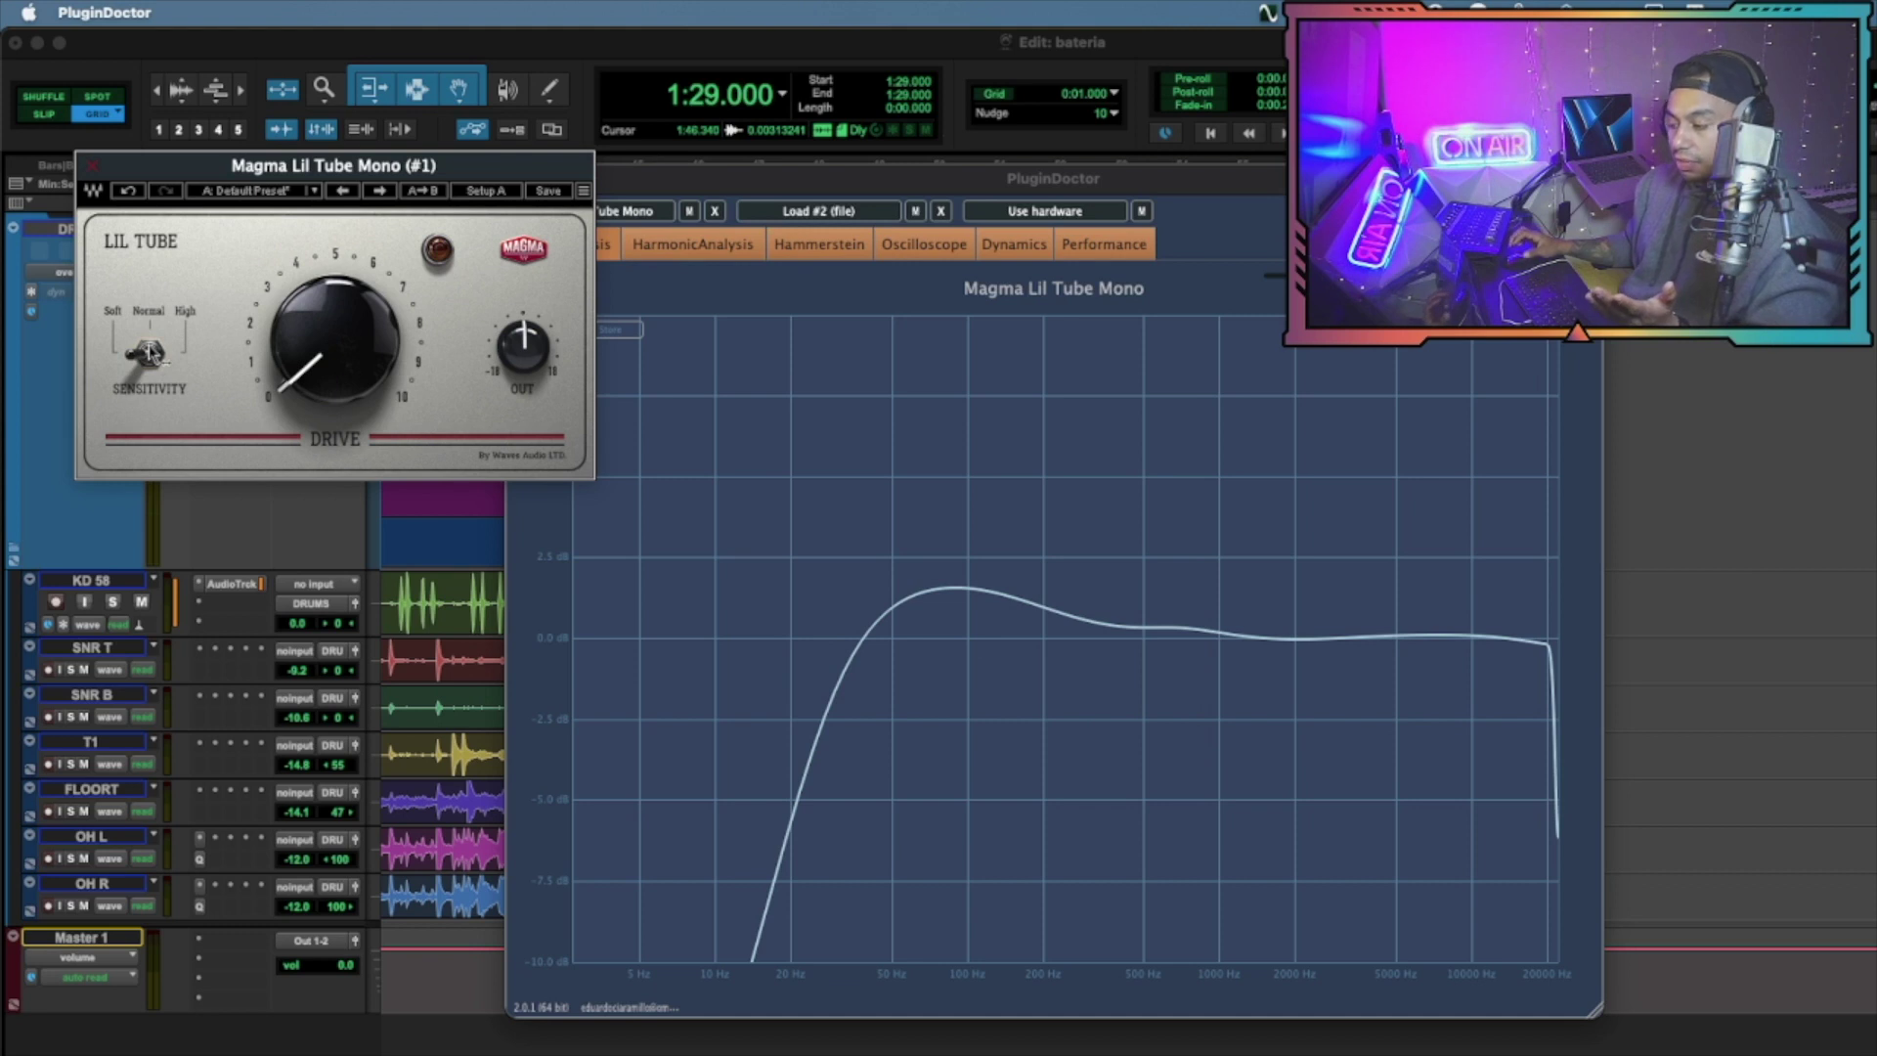
click(149, 352)
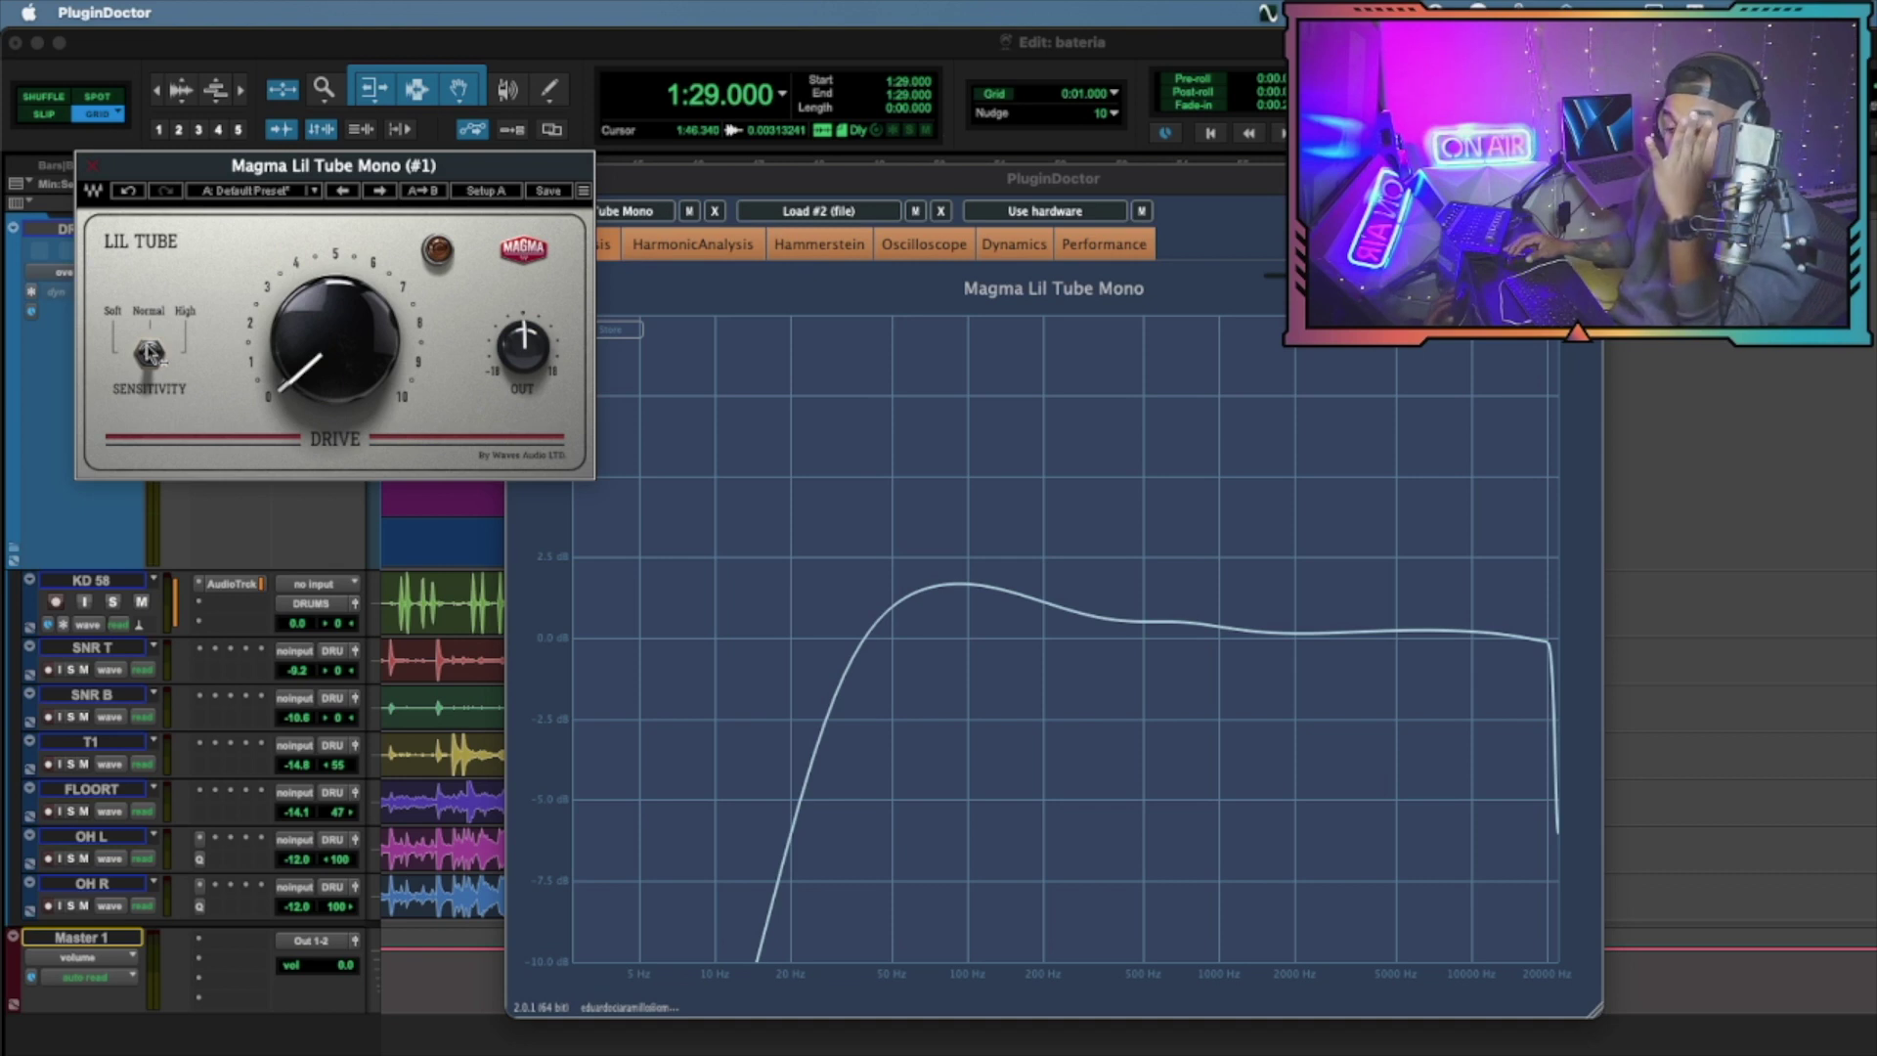
click(149, 352)
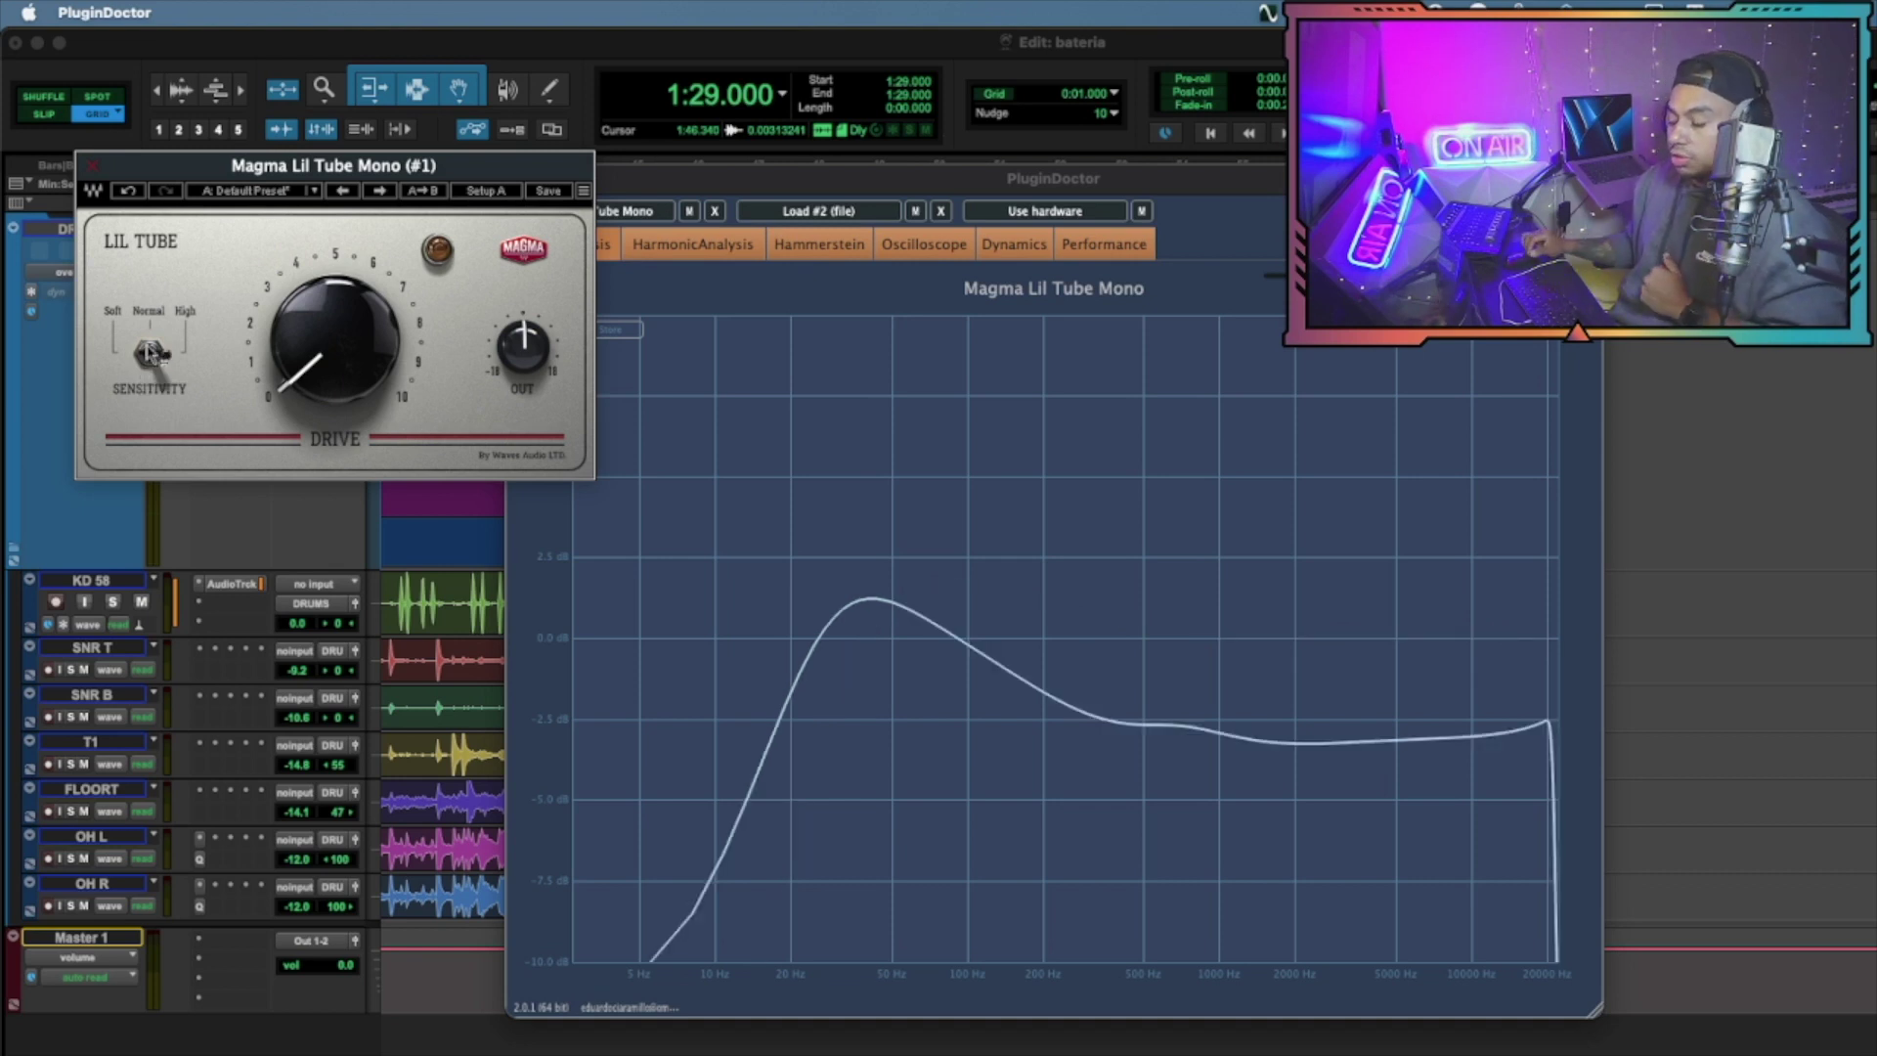
click(149, 352)
click(149, 352)
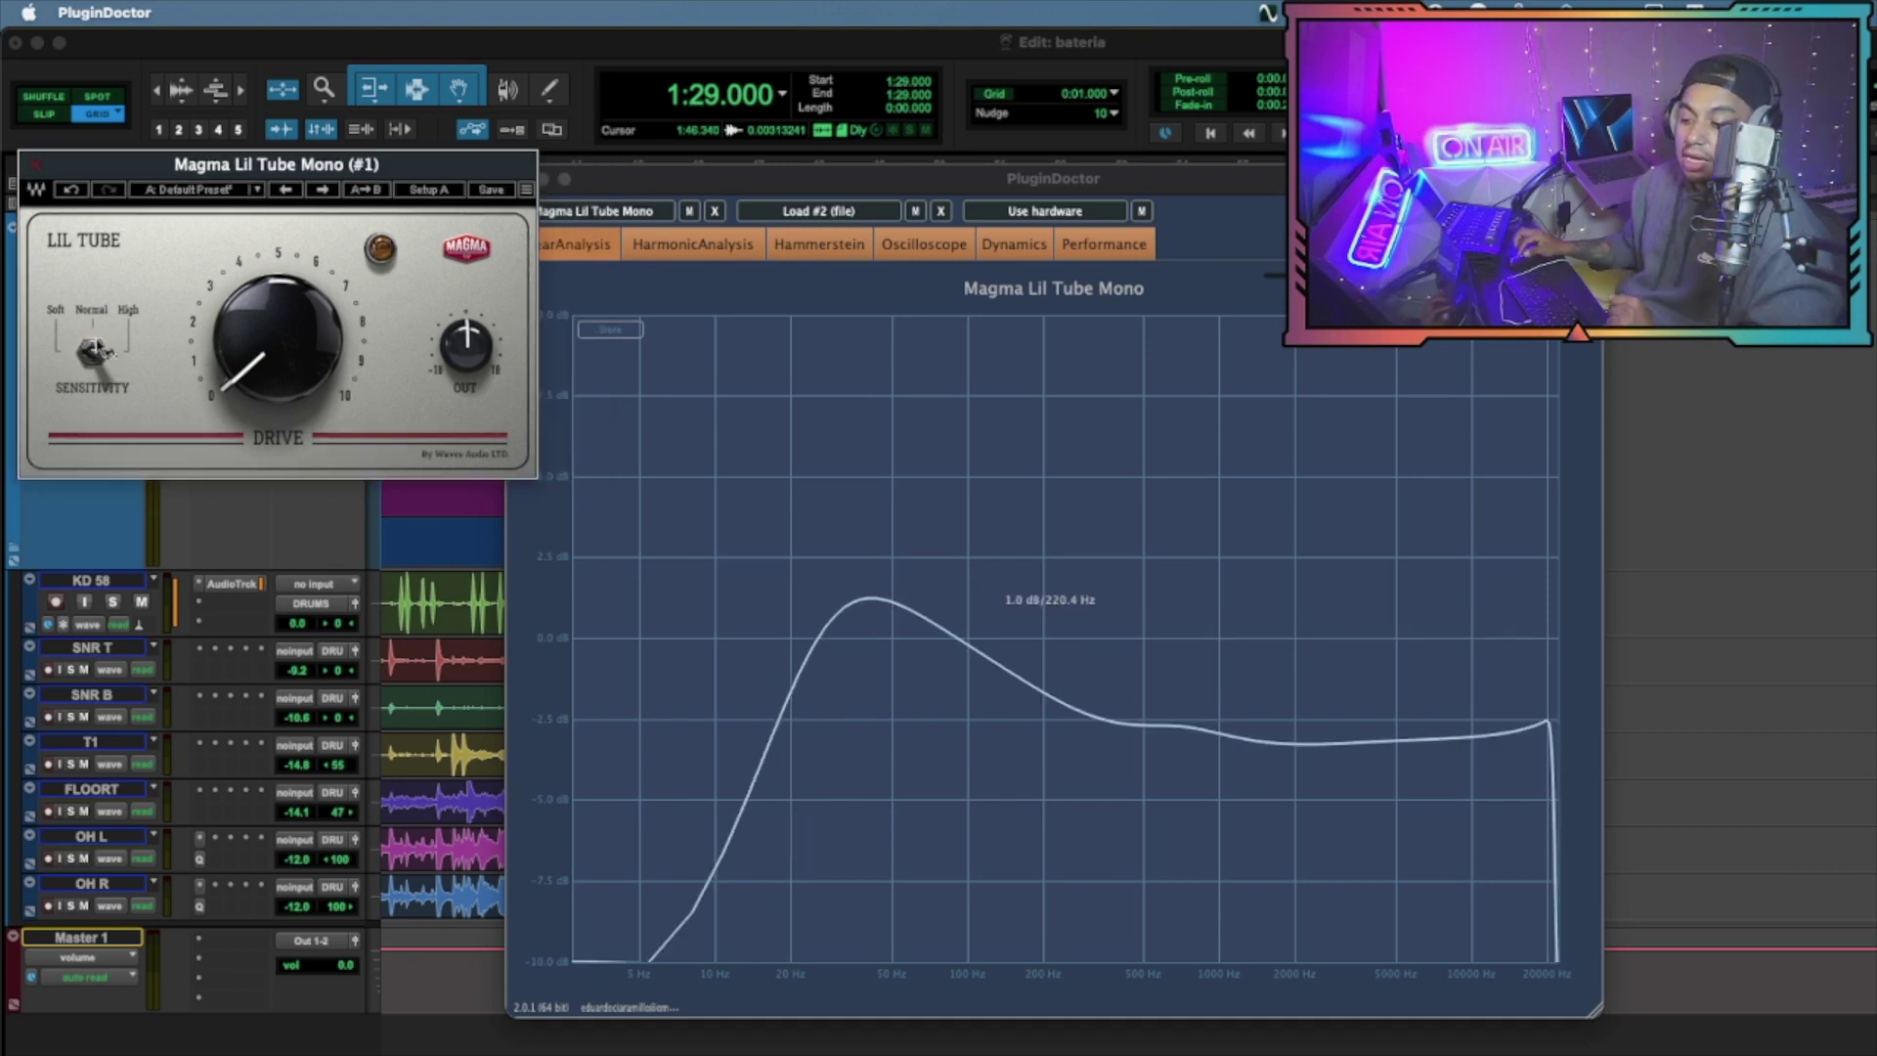
click(104, 351)
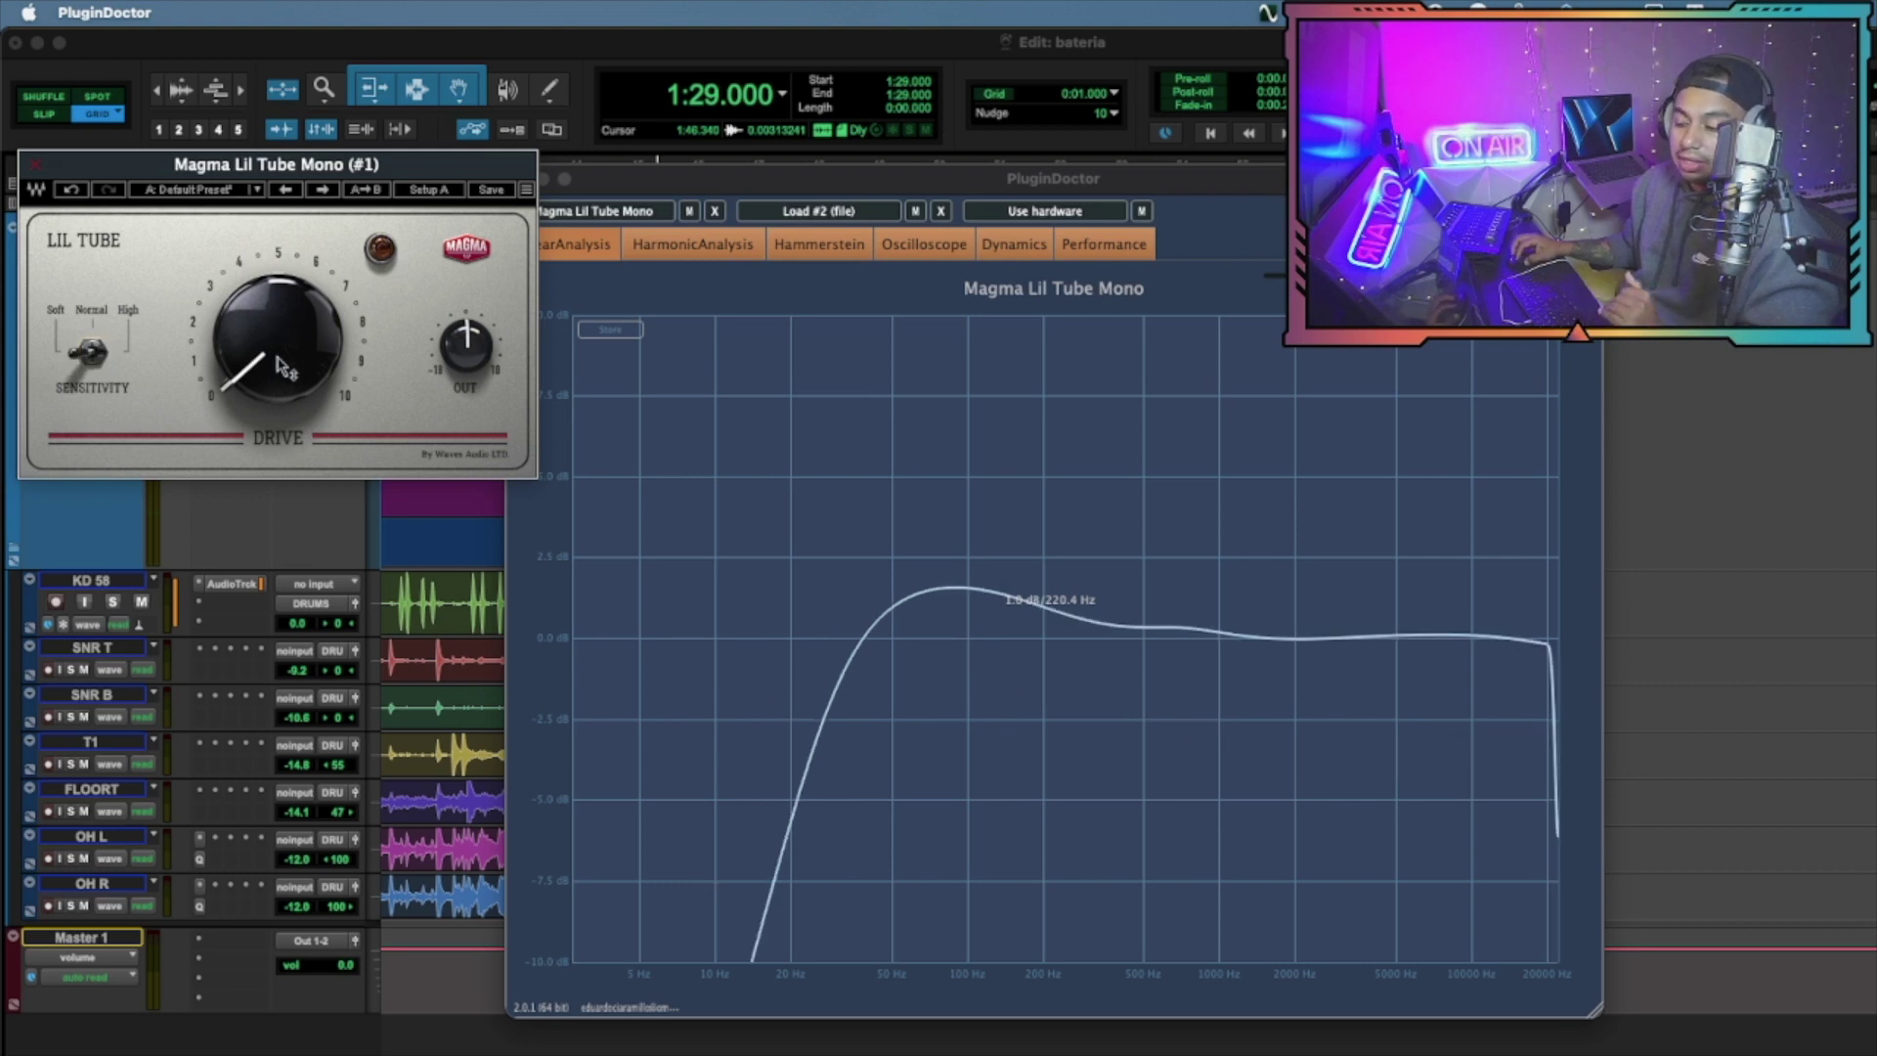
mouse_move(282, 367)
mouse_down()
mouse_move(282, 271)
mouse_move(282, 383)
mouse_move(301, 200)
mouse_move(300, 377)
mouse_move(262, 311)
mouse_move(259, 357)
mouse_up()
click(111, 350)
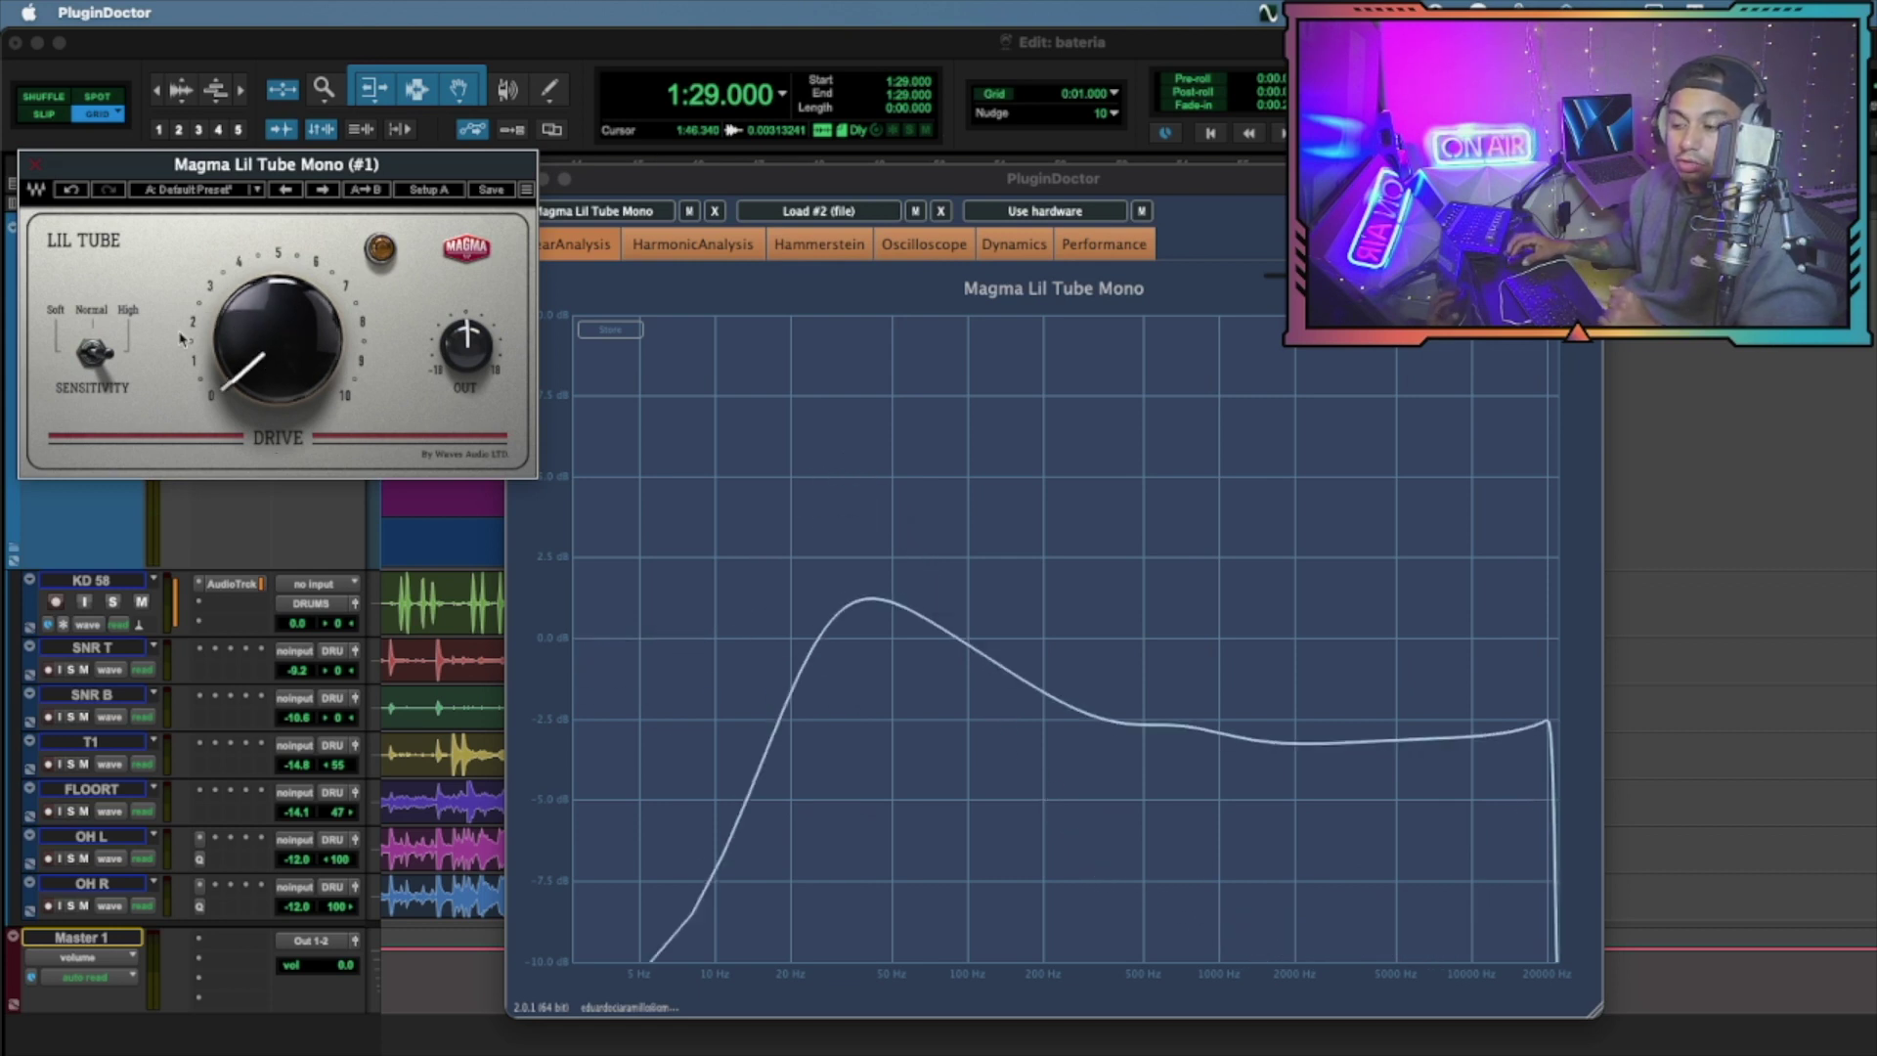
Show the HarmonicAnalysis view for the Lil Tube plugin
click(554, 376)
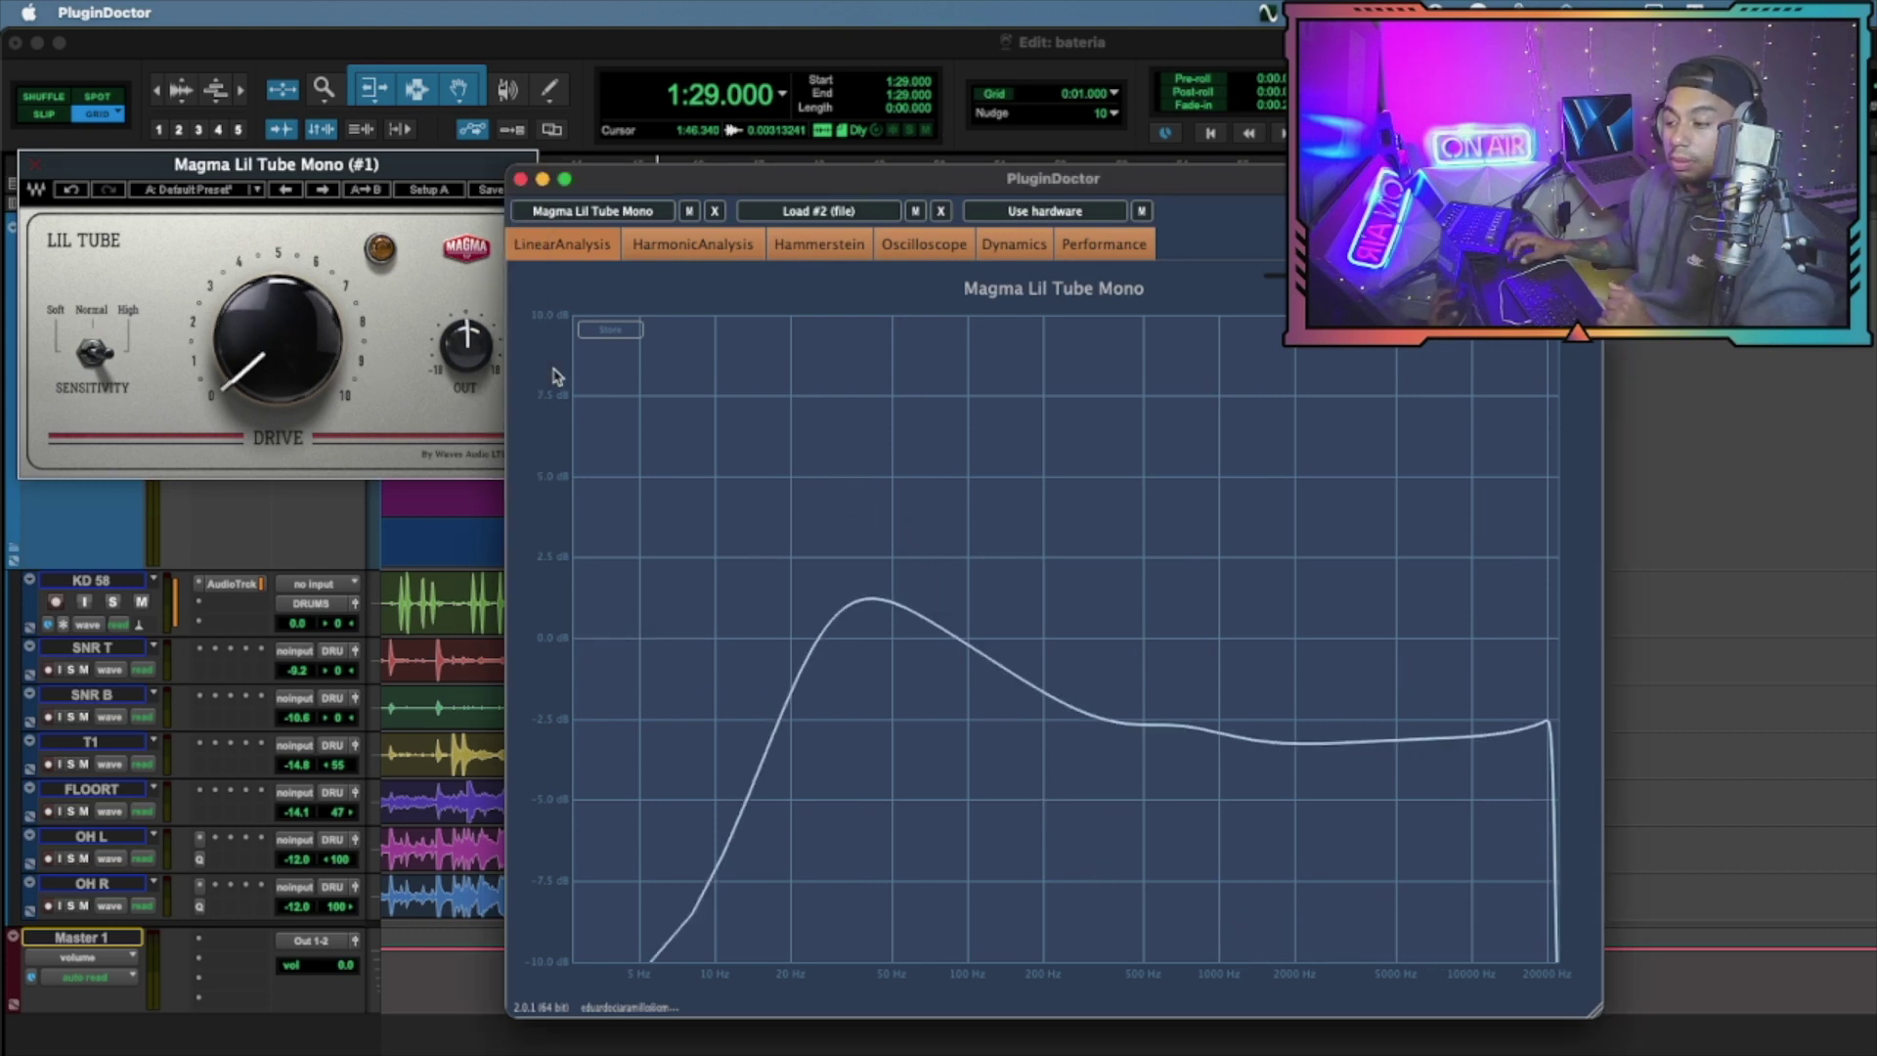
click(689, 239)
click(242, 332)
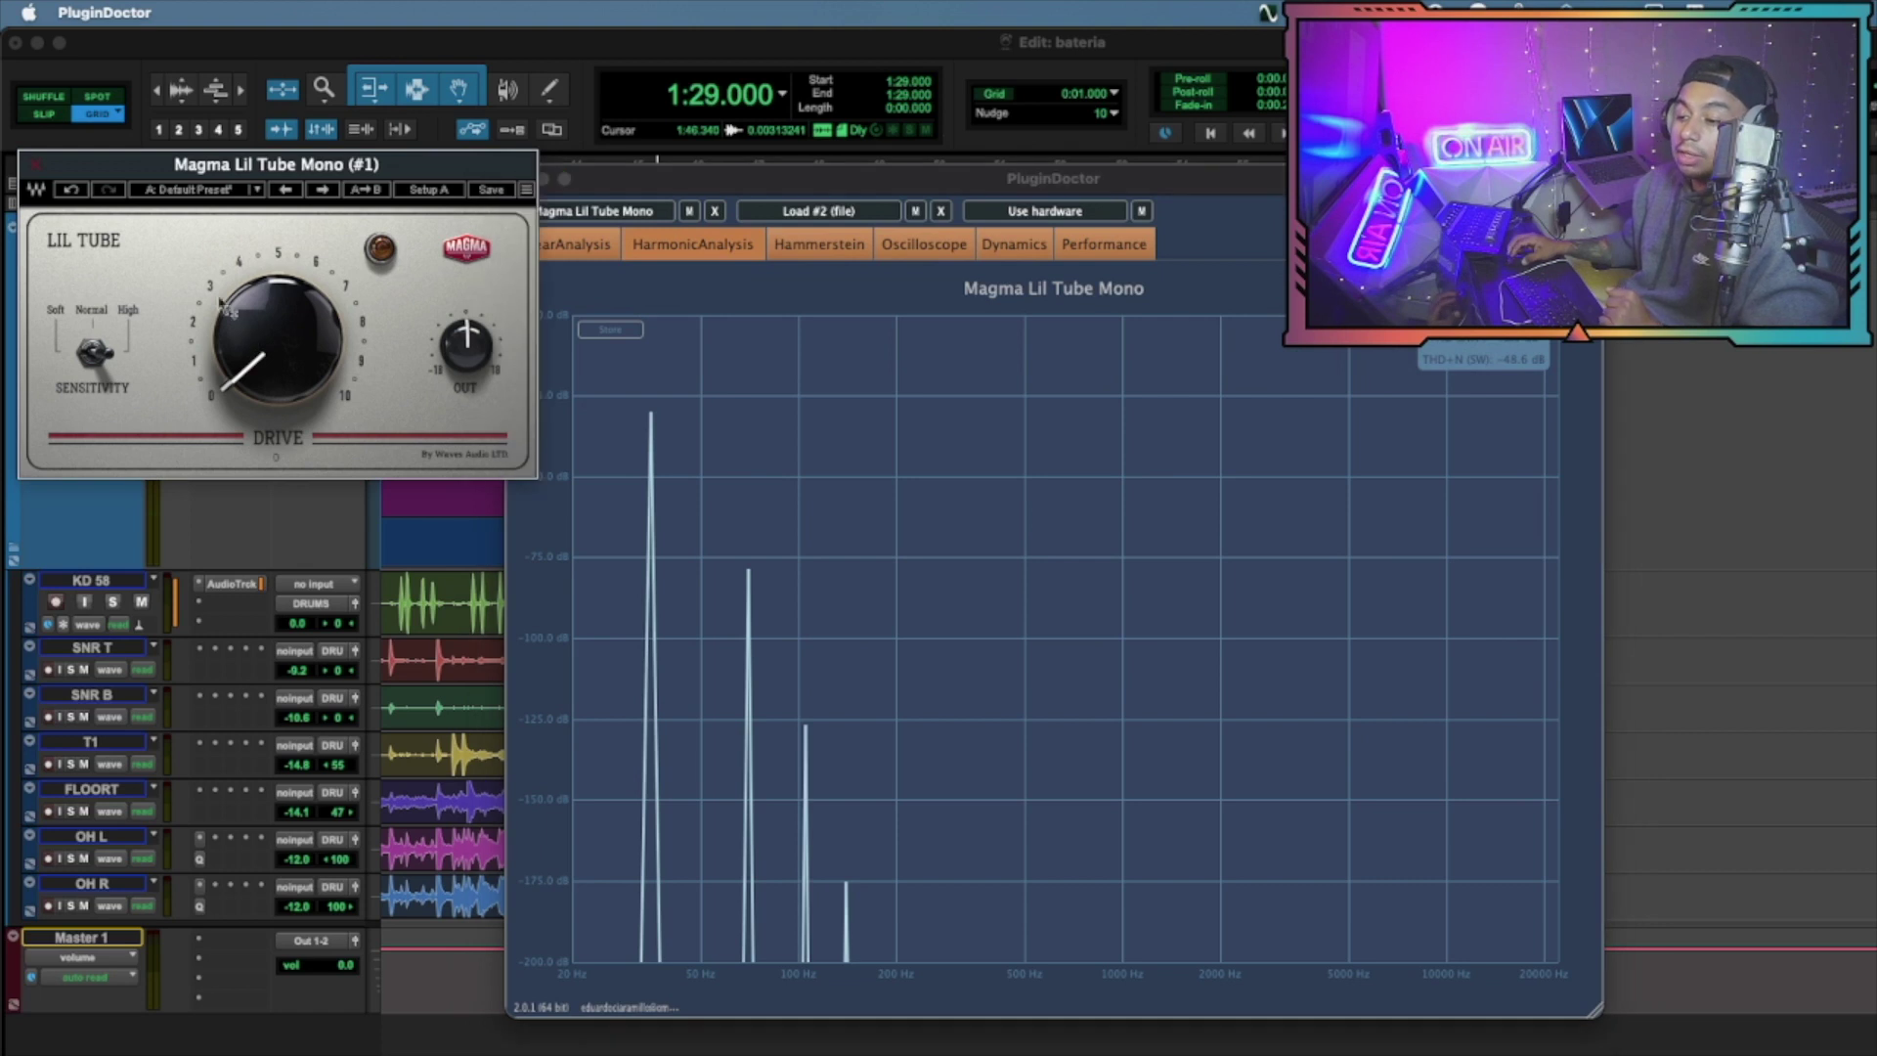
Cycle the Sensitivity through Soft, Normal and High to compare the generated harmonics at minimum Drive, ending on Soft
click(94, 352)
click(95, 352)
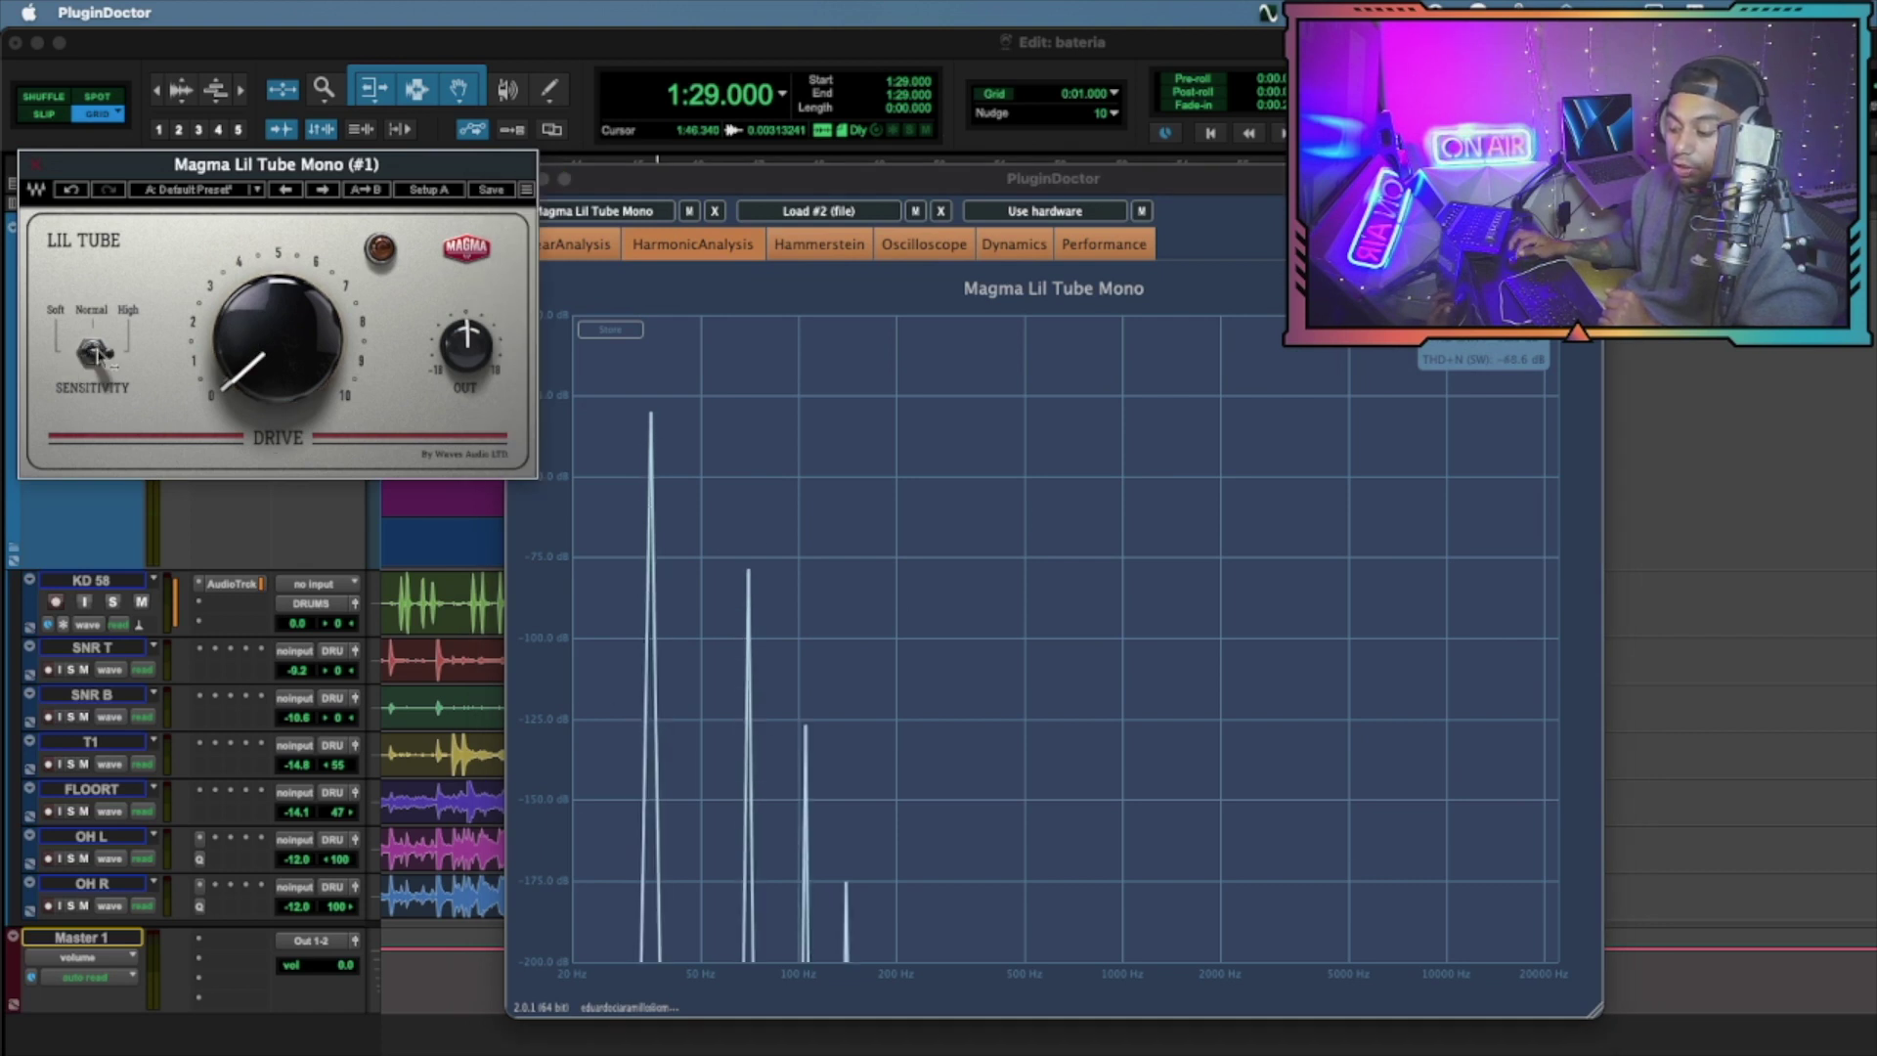
click(95, 352)
click(95, 352)
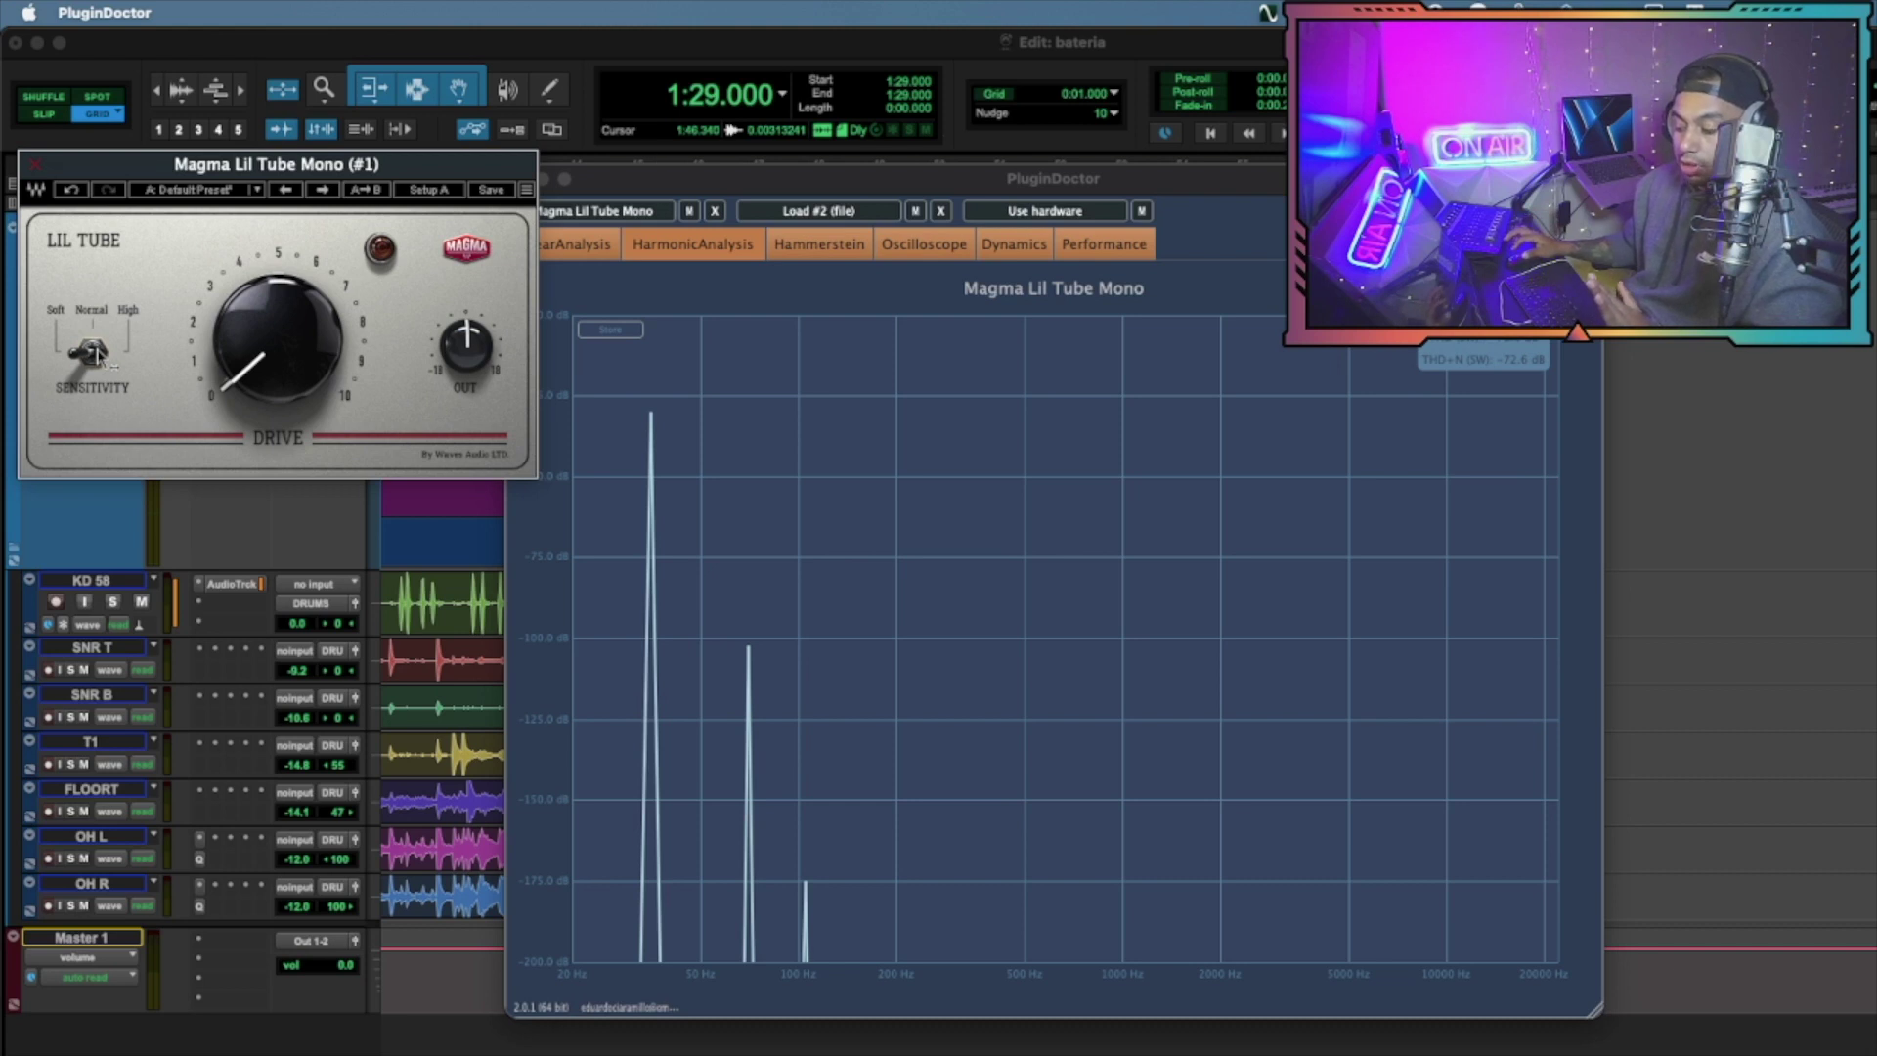
click(95, 352)
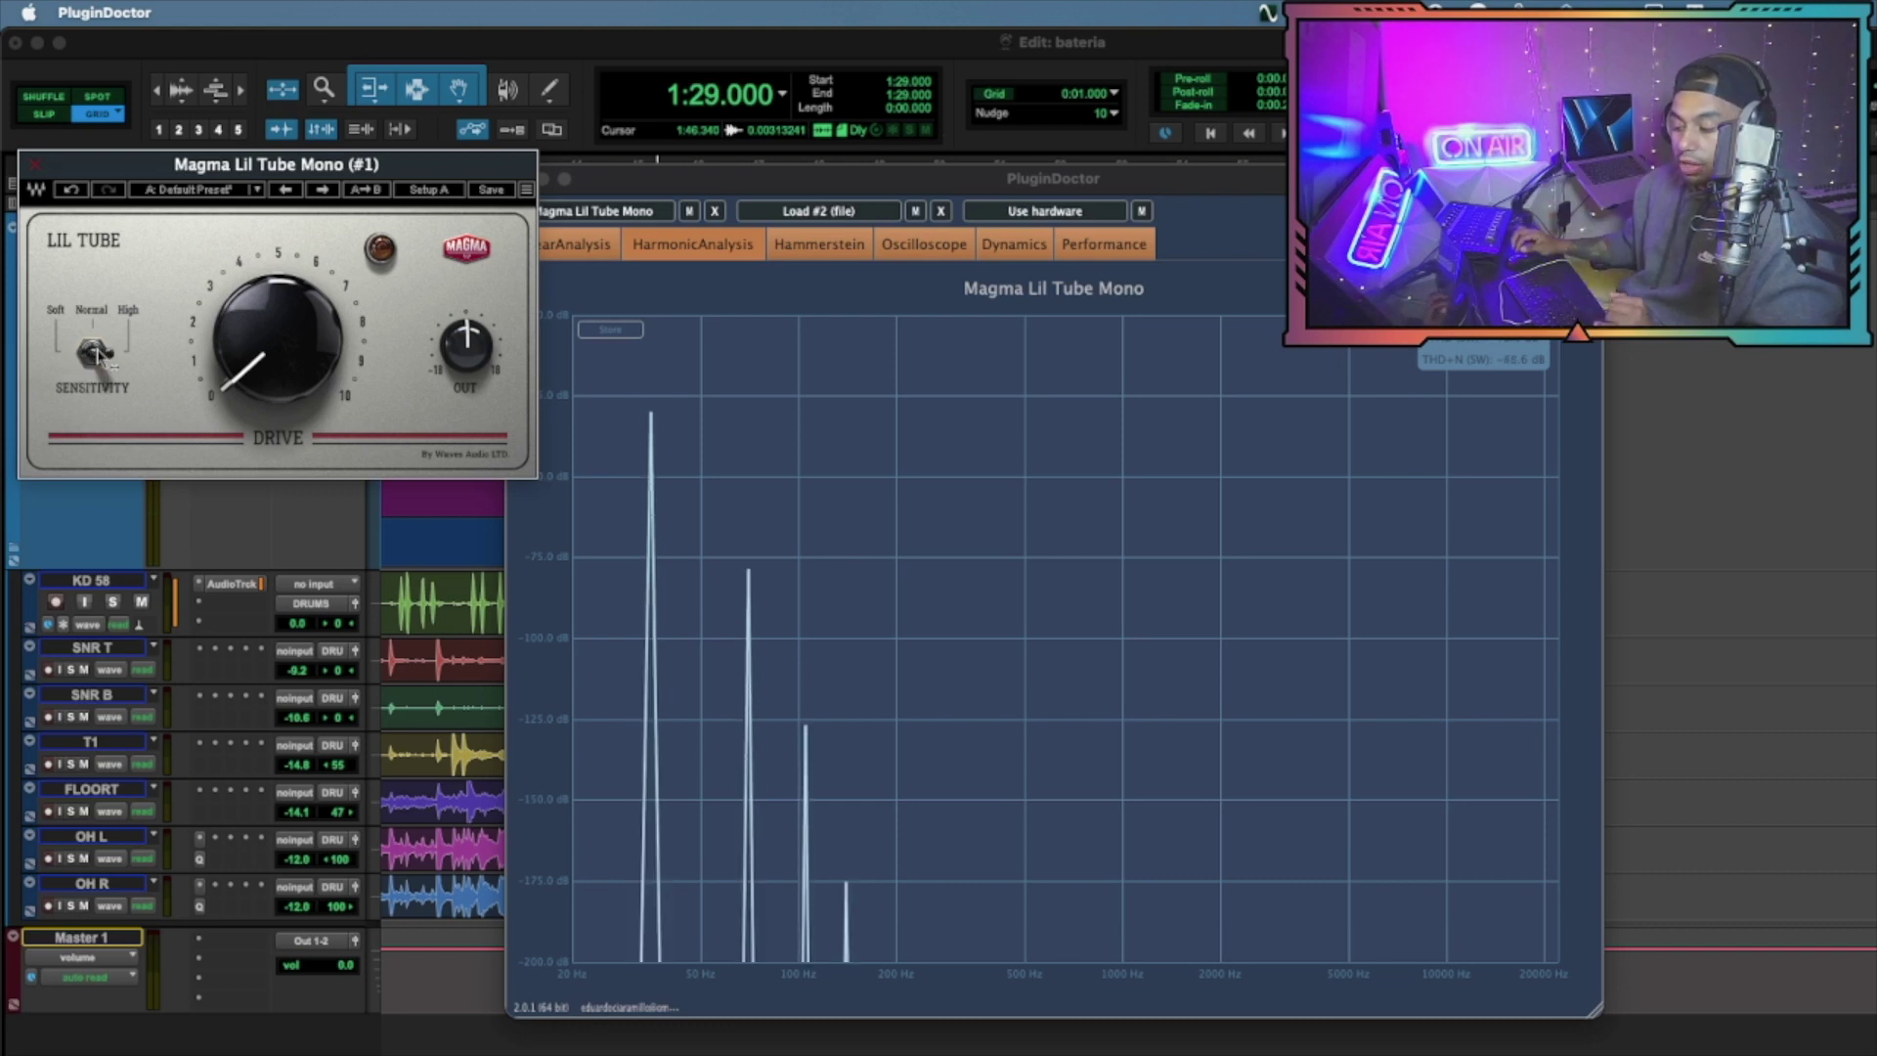
click(95, 352)
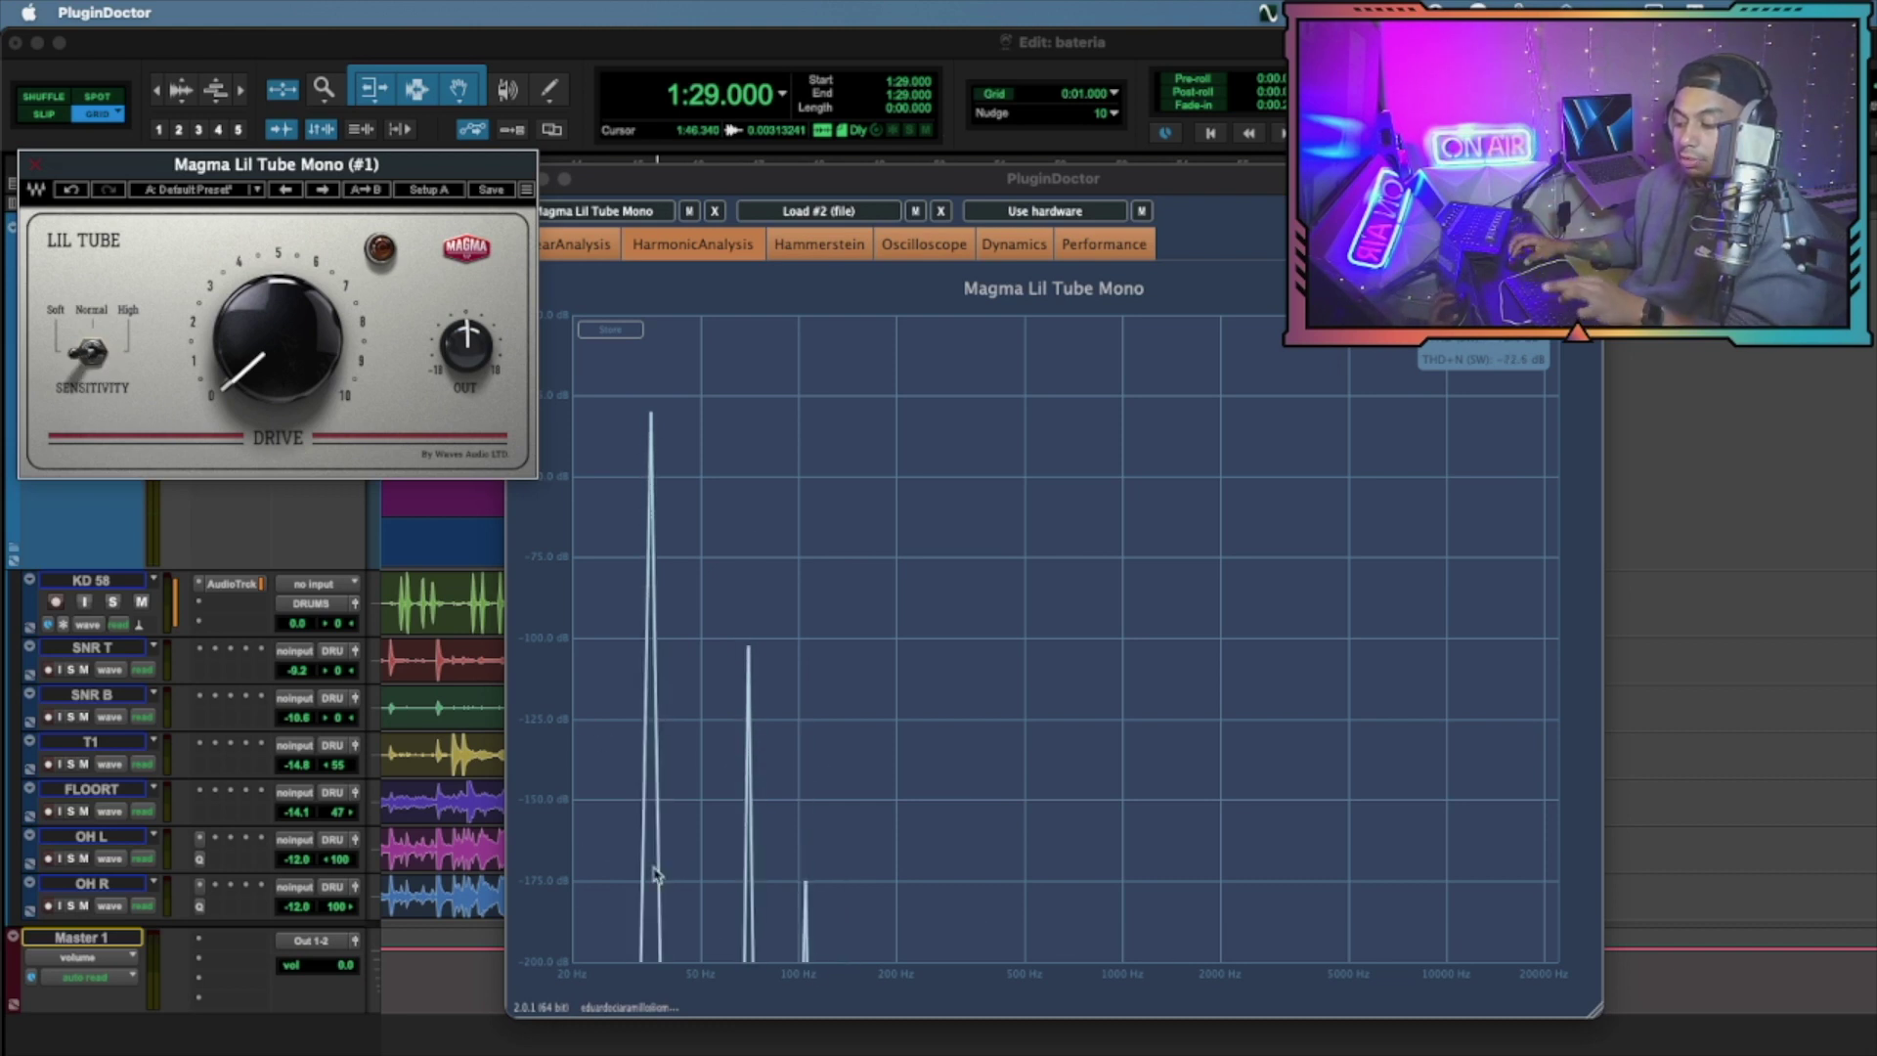
click(93, 354)
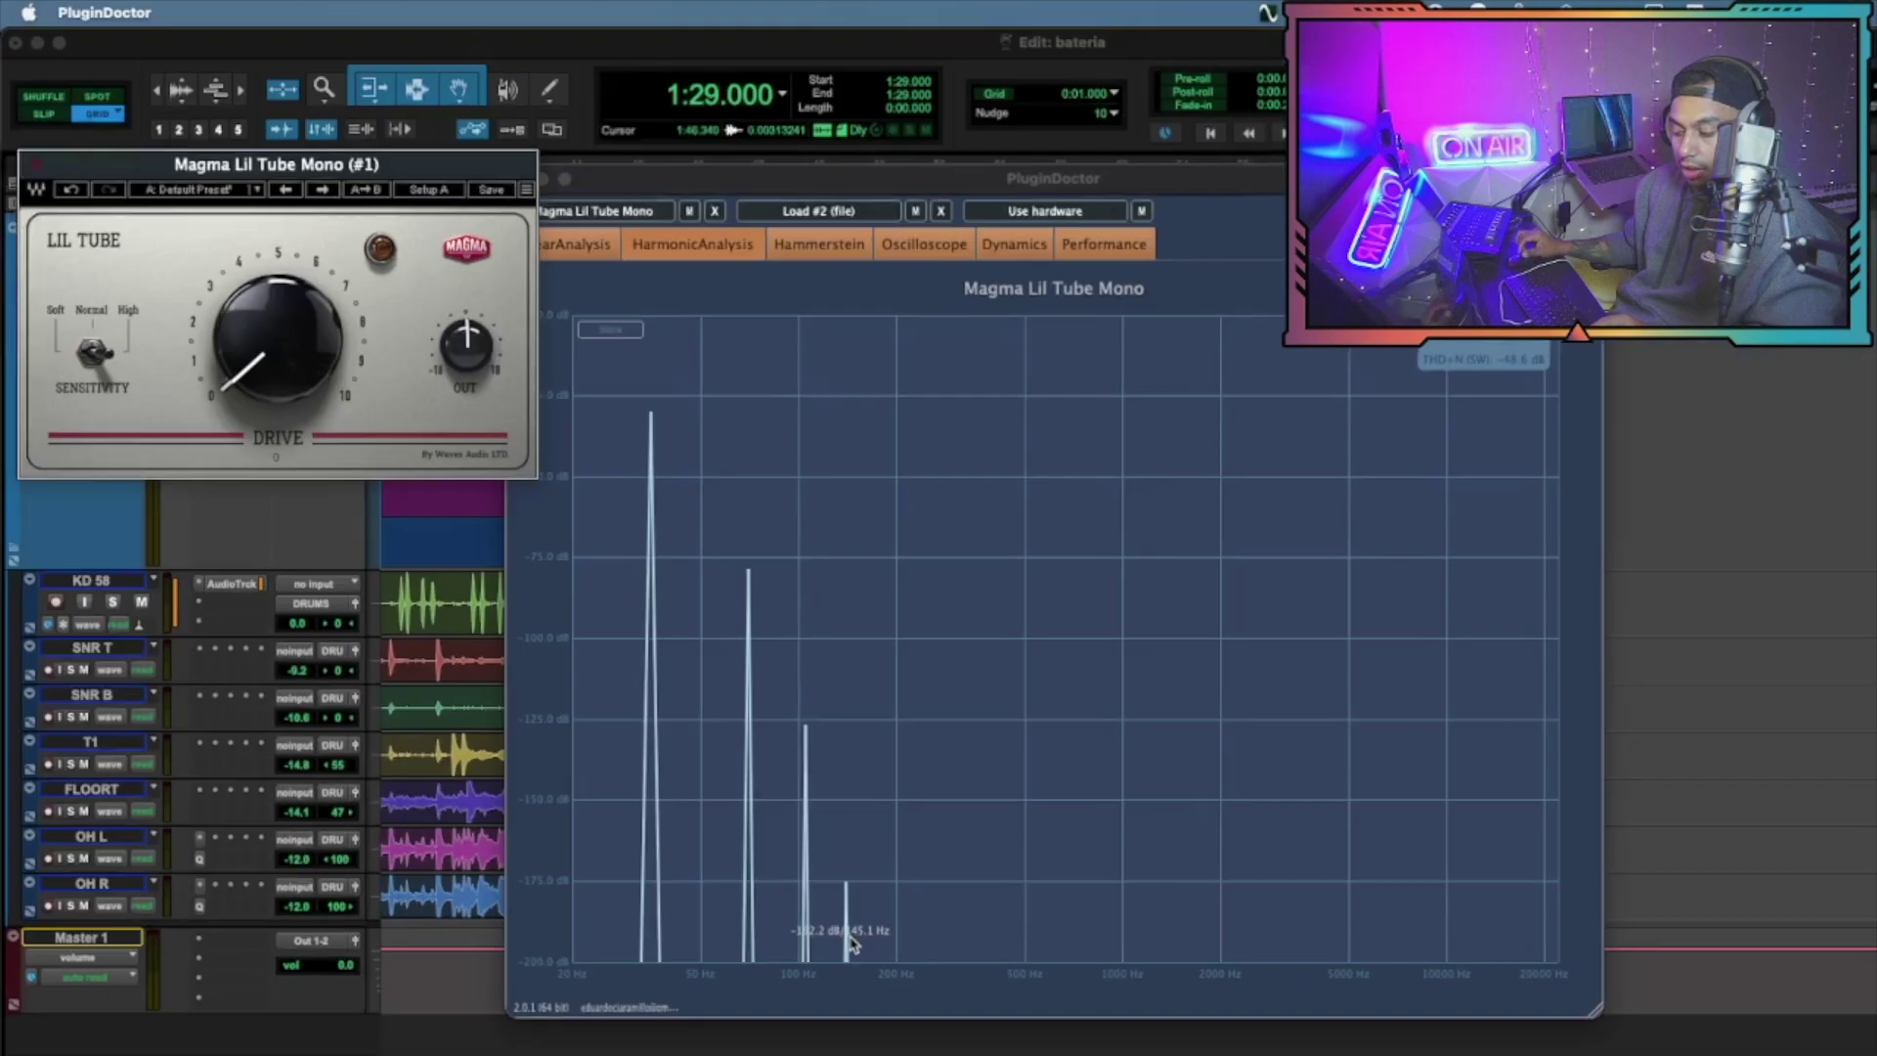
click(91, 355)
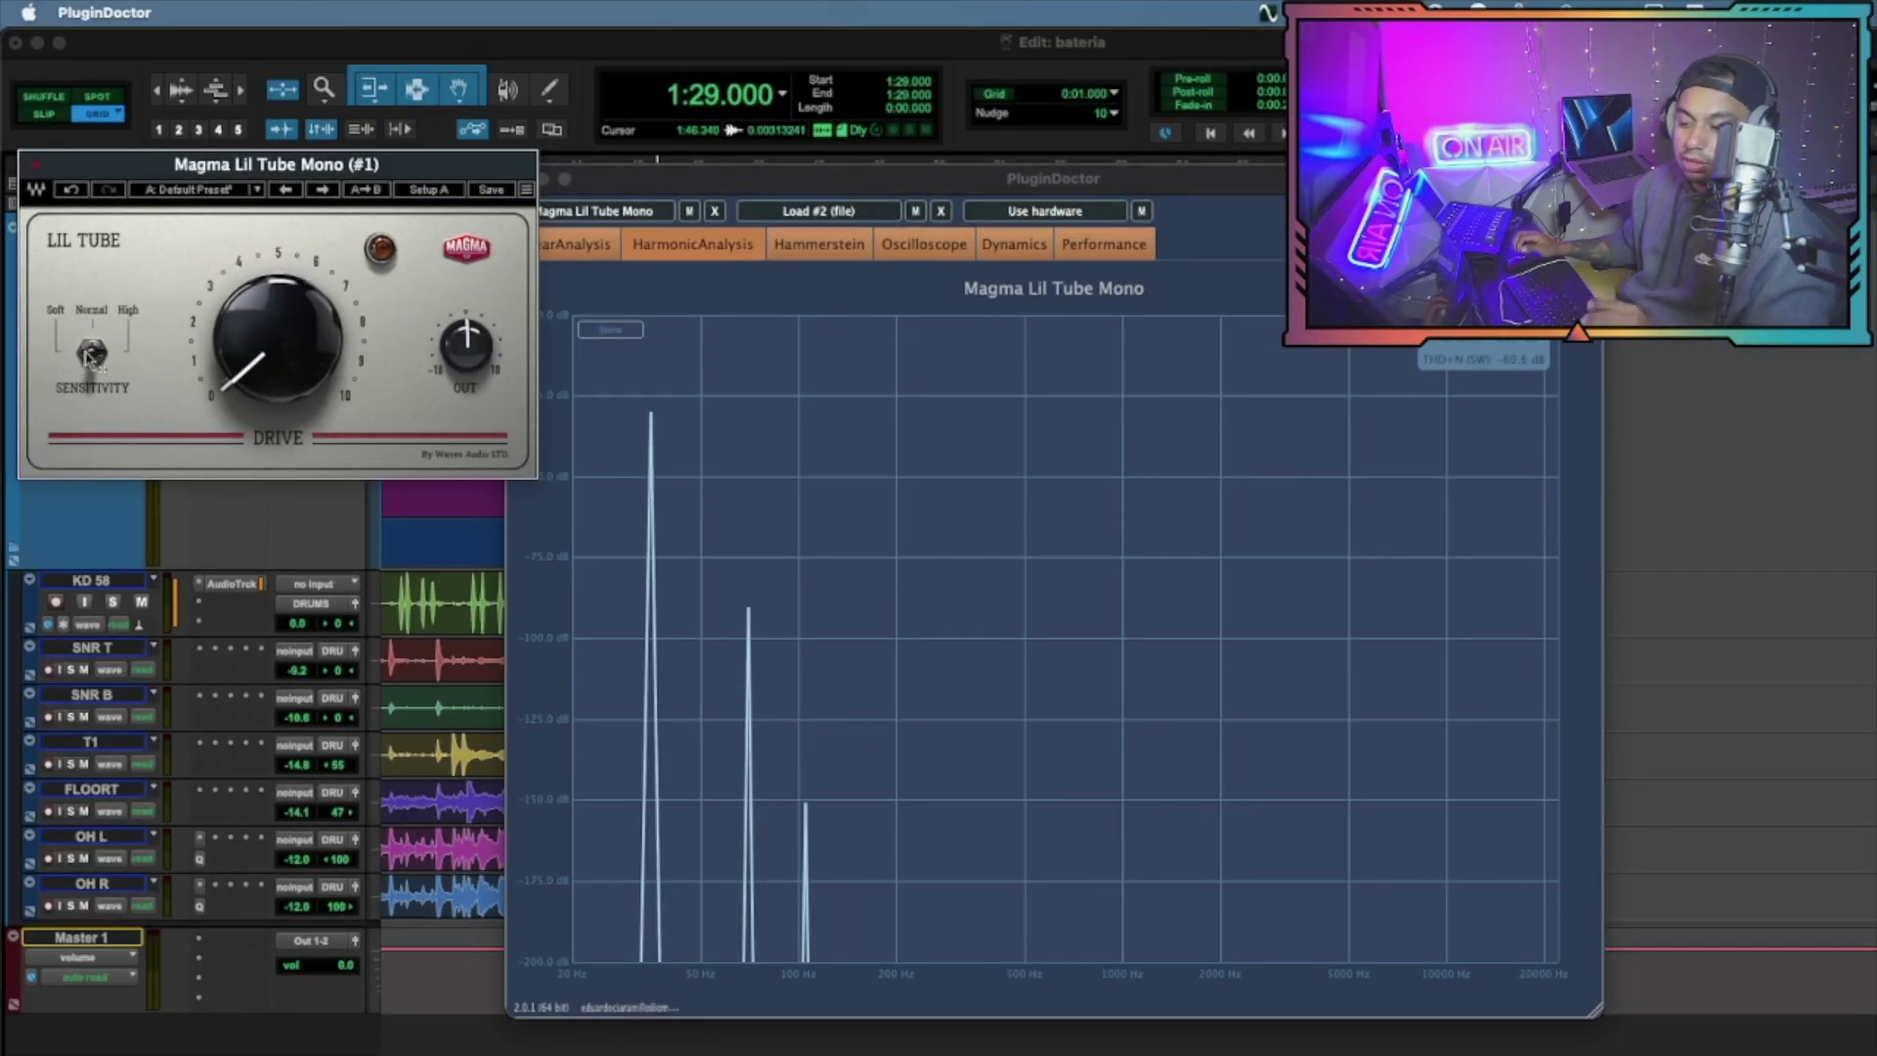
click(92, 355)
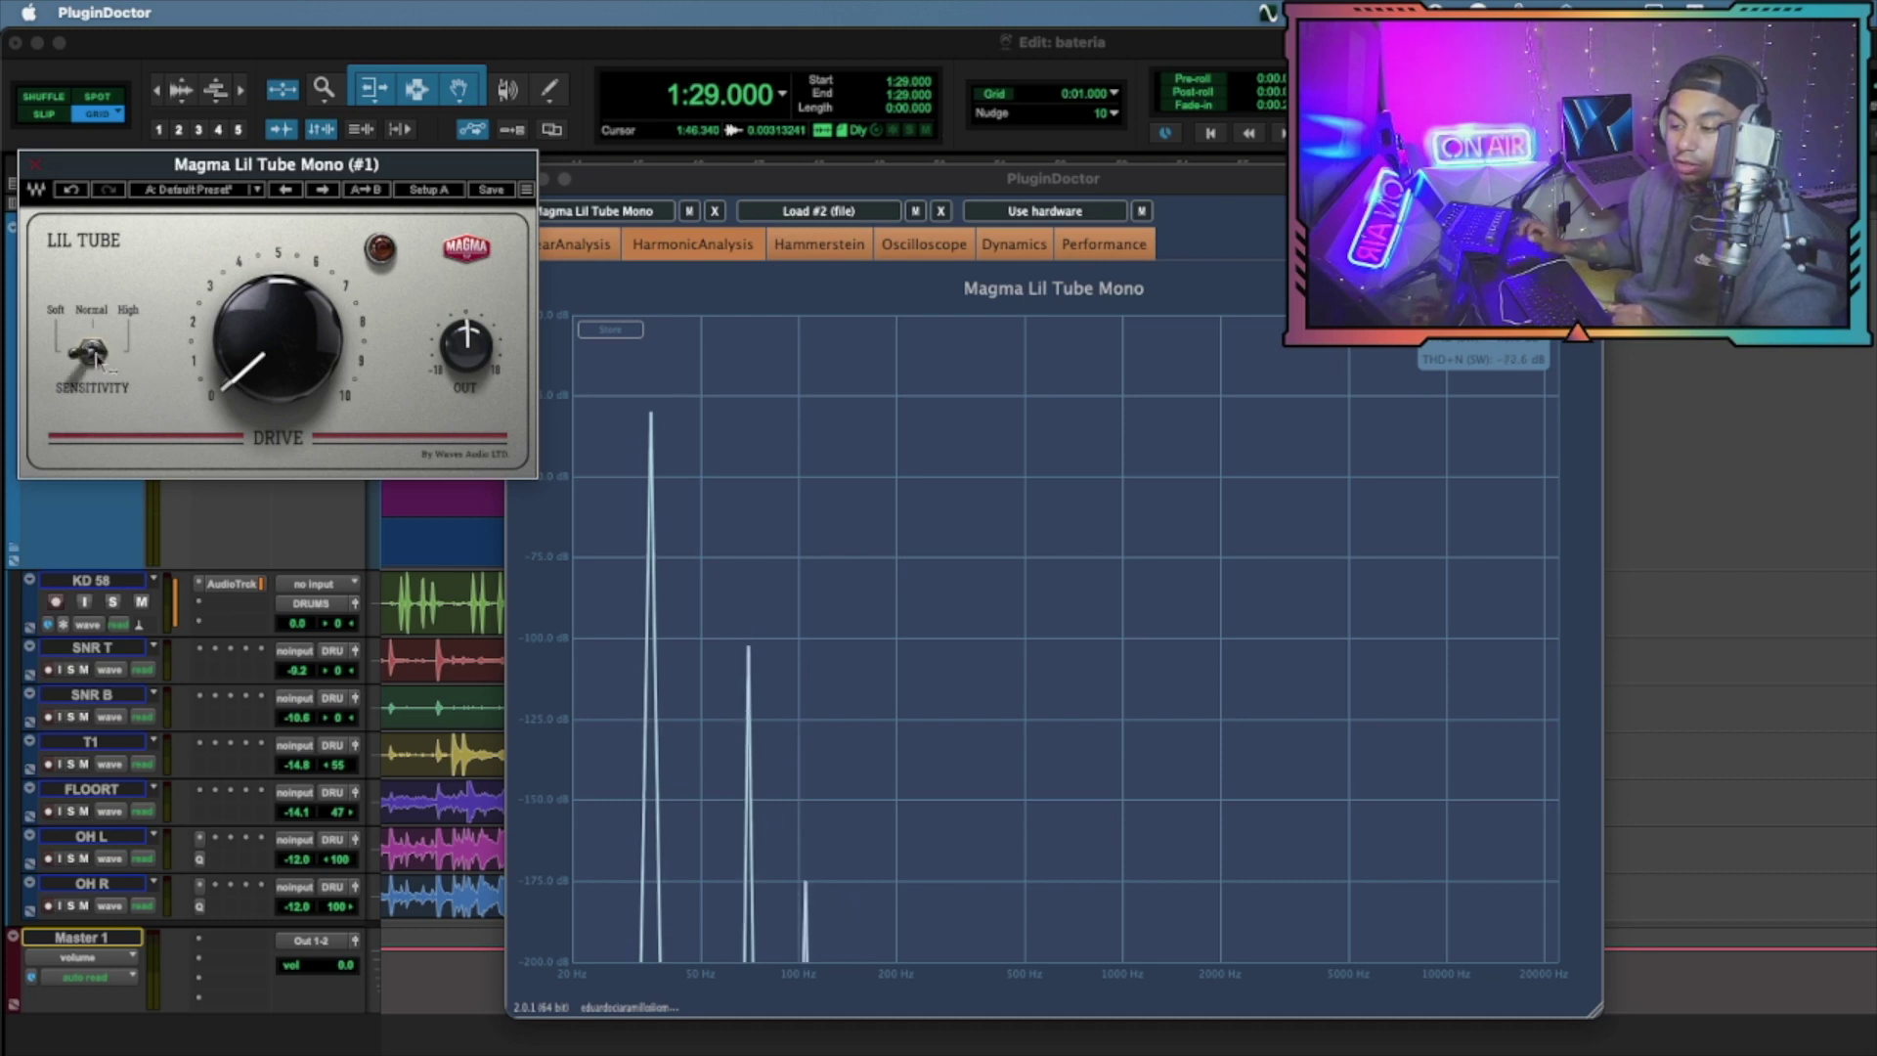
Raise the Drive to 10 and check the linear response before returning to the harmonic analysis
drag(276, 337, 277, 213)
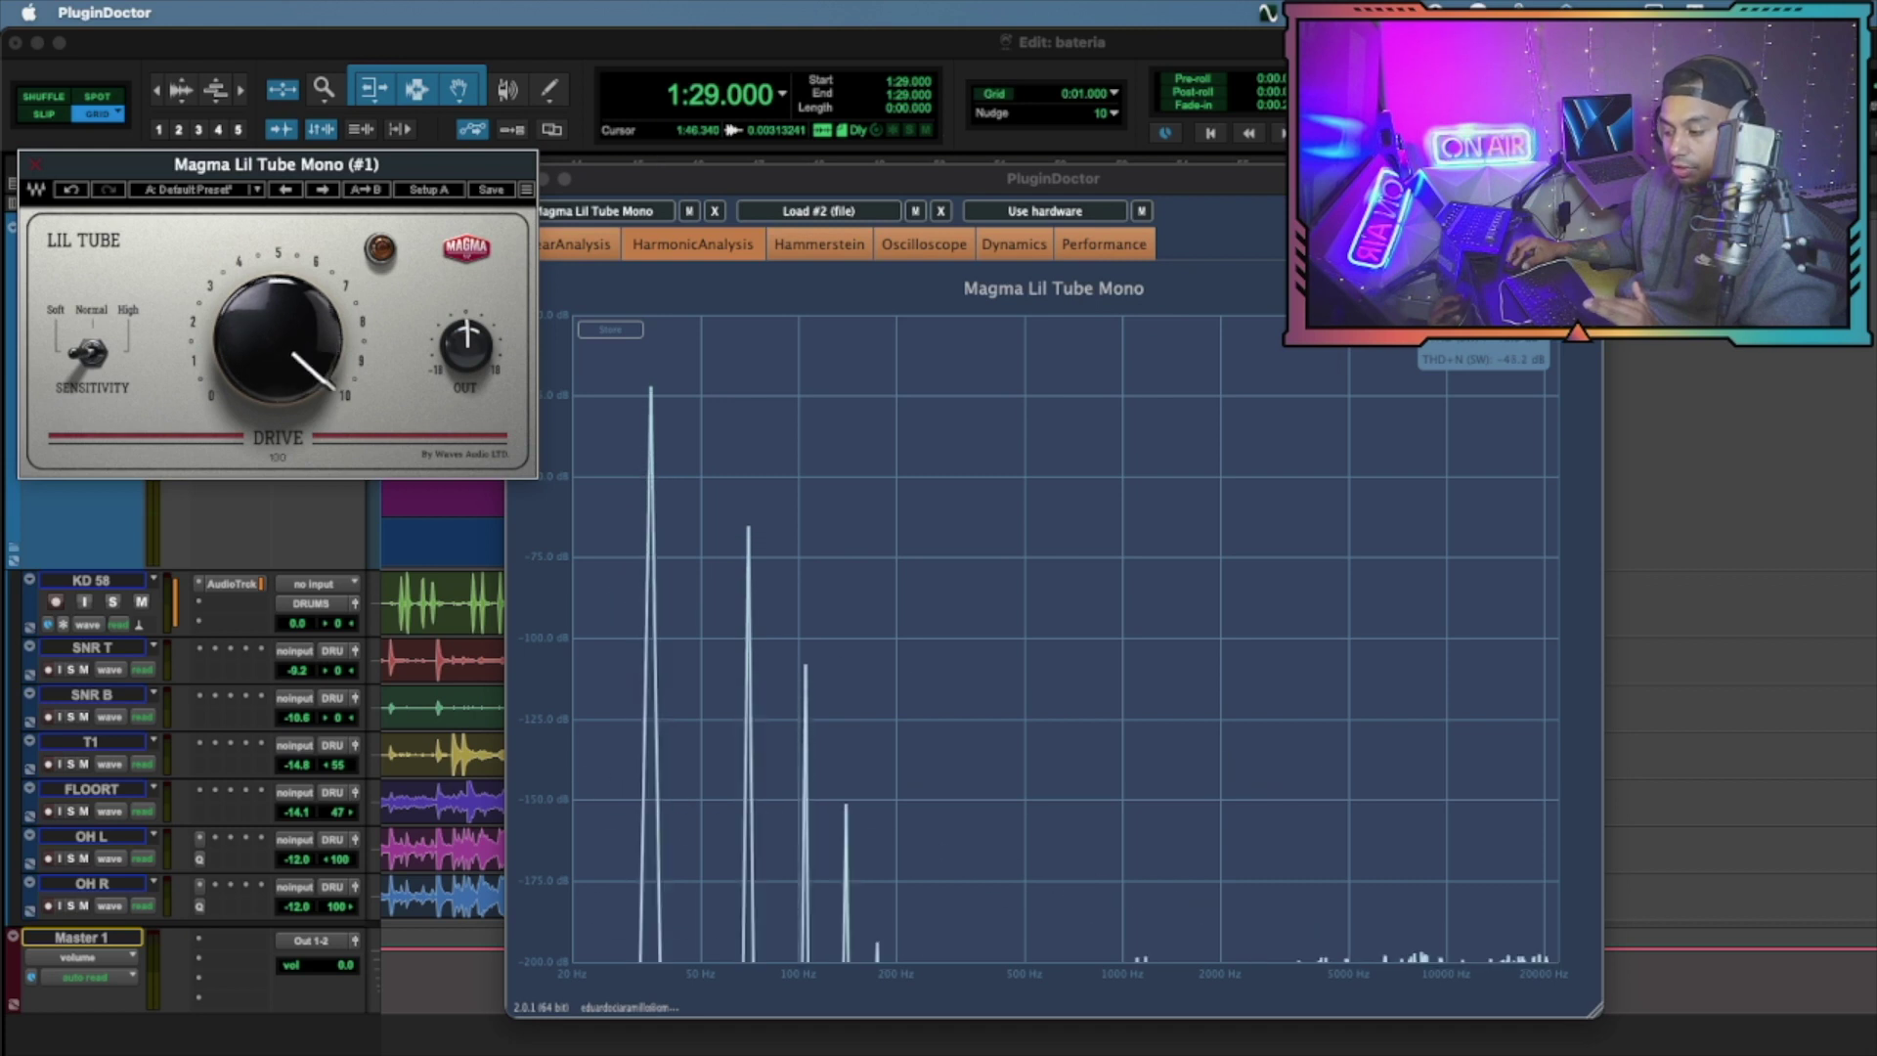
click(585, 245)
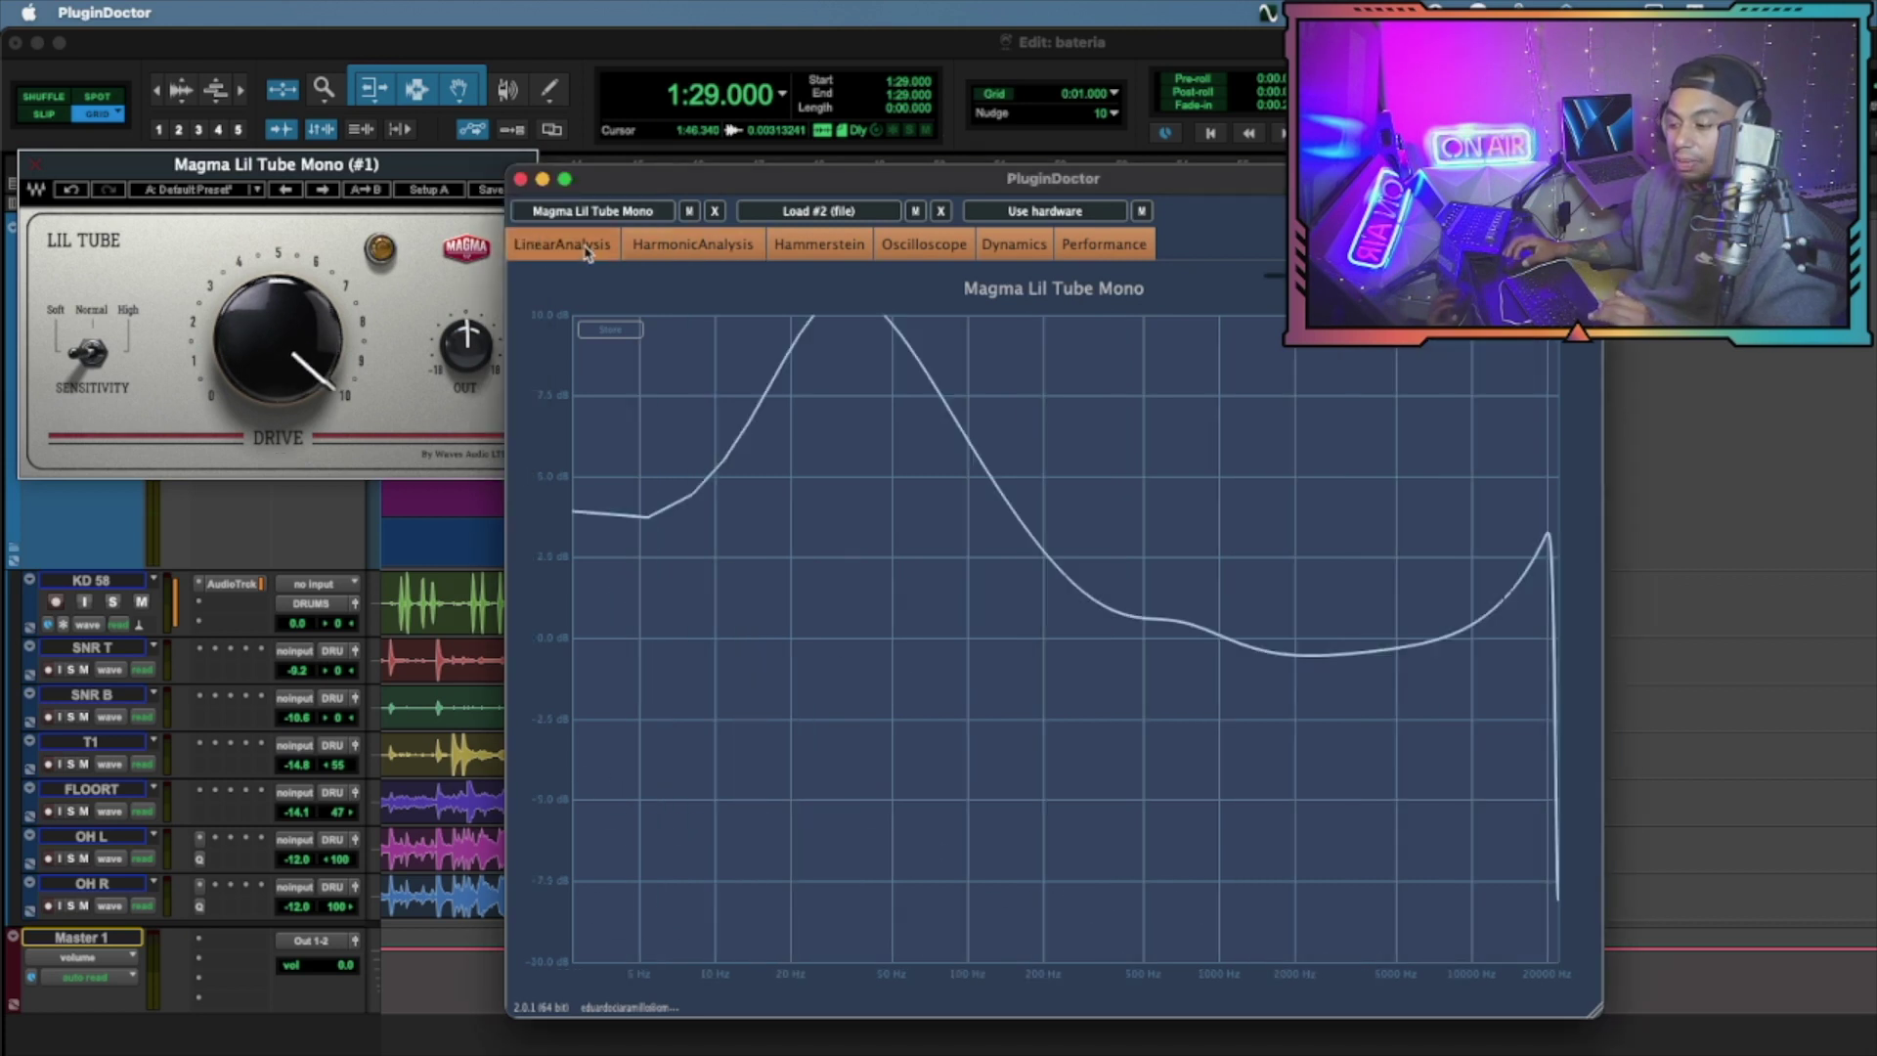
click(669, 250)
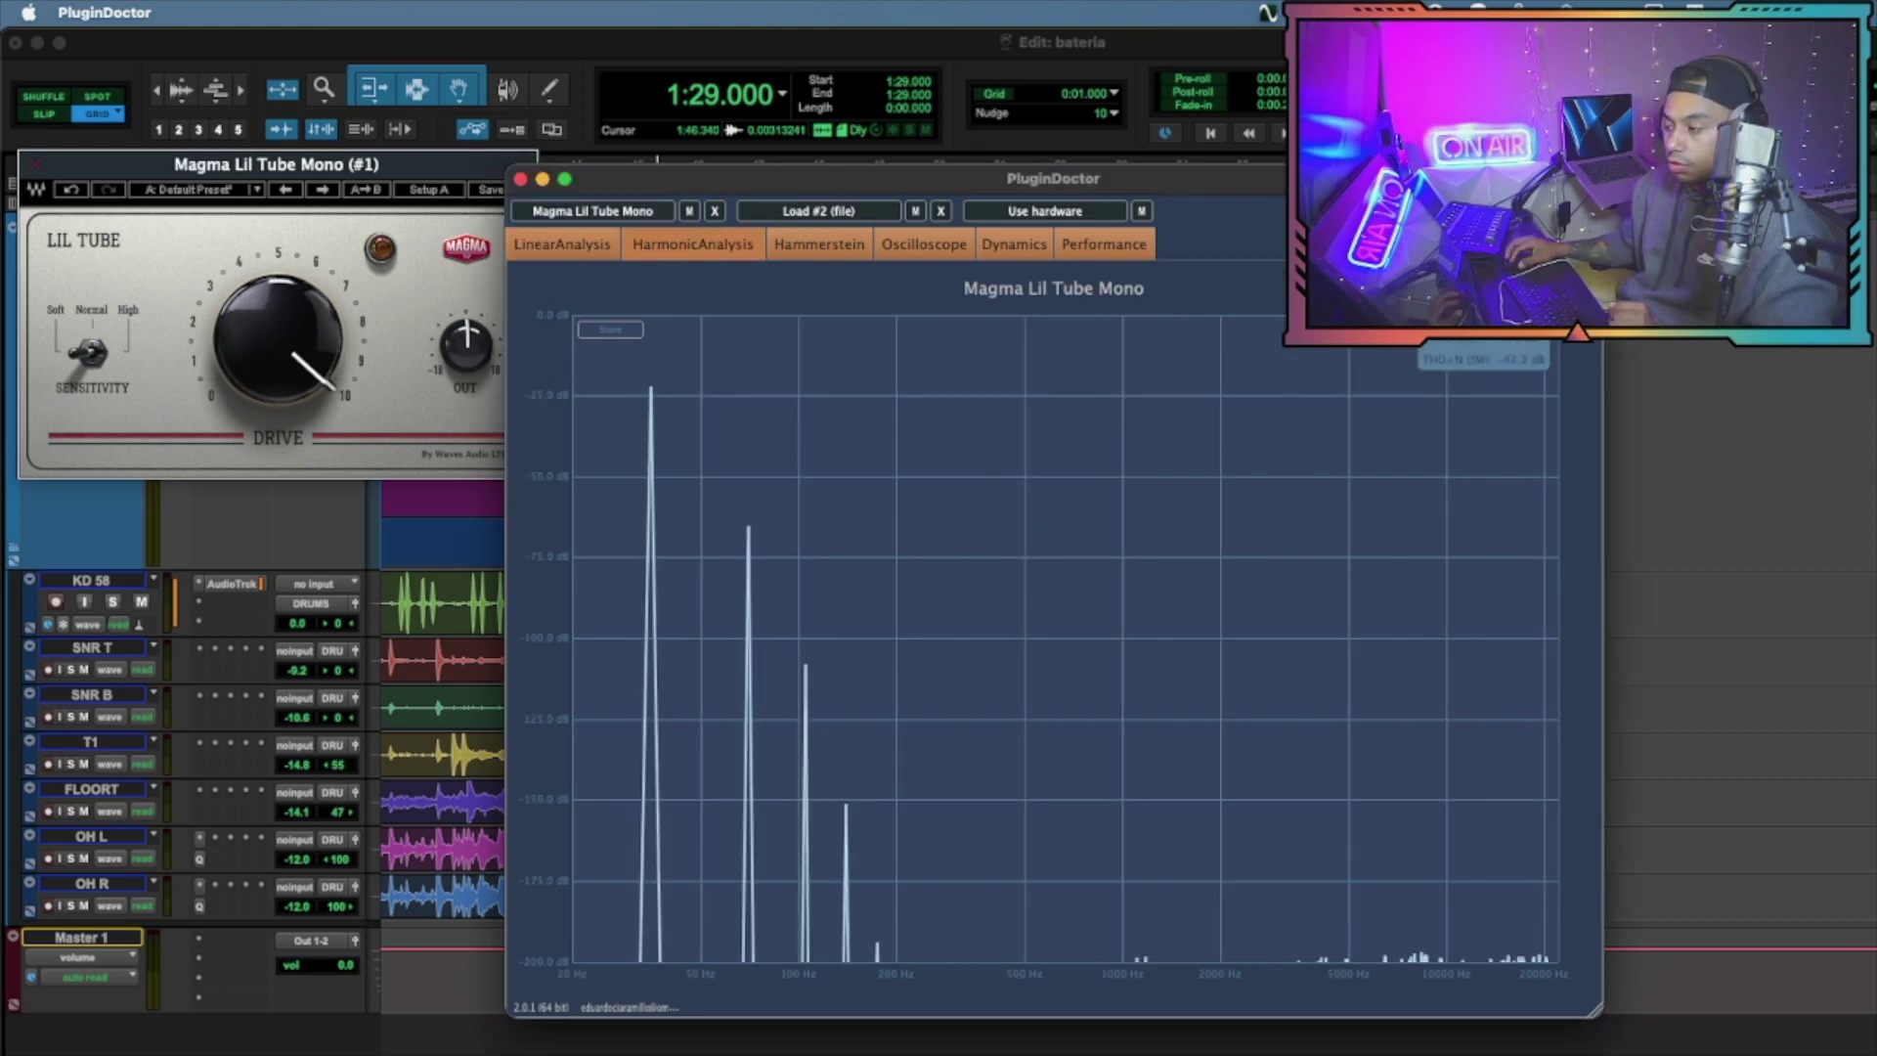
Cycle the Sensitivity through Normal, High and Soft at Drive 10 to compare the harmonics, ending on High
click(91, 354)
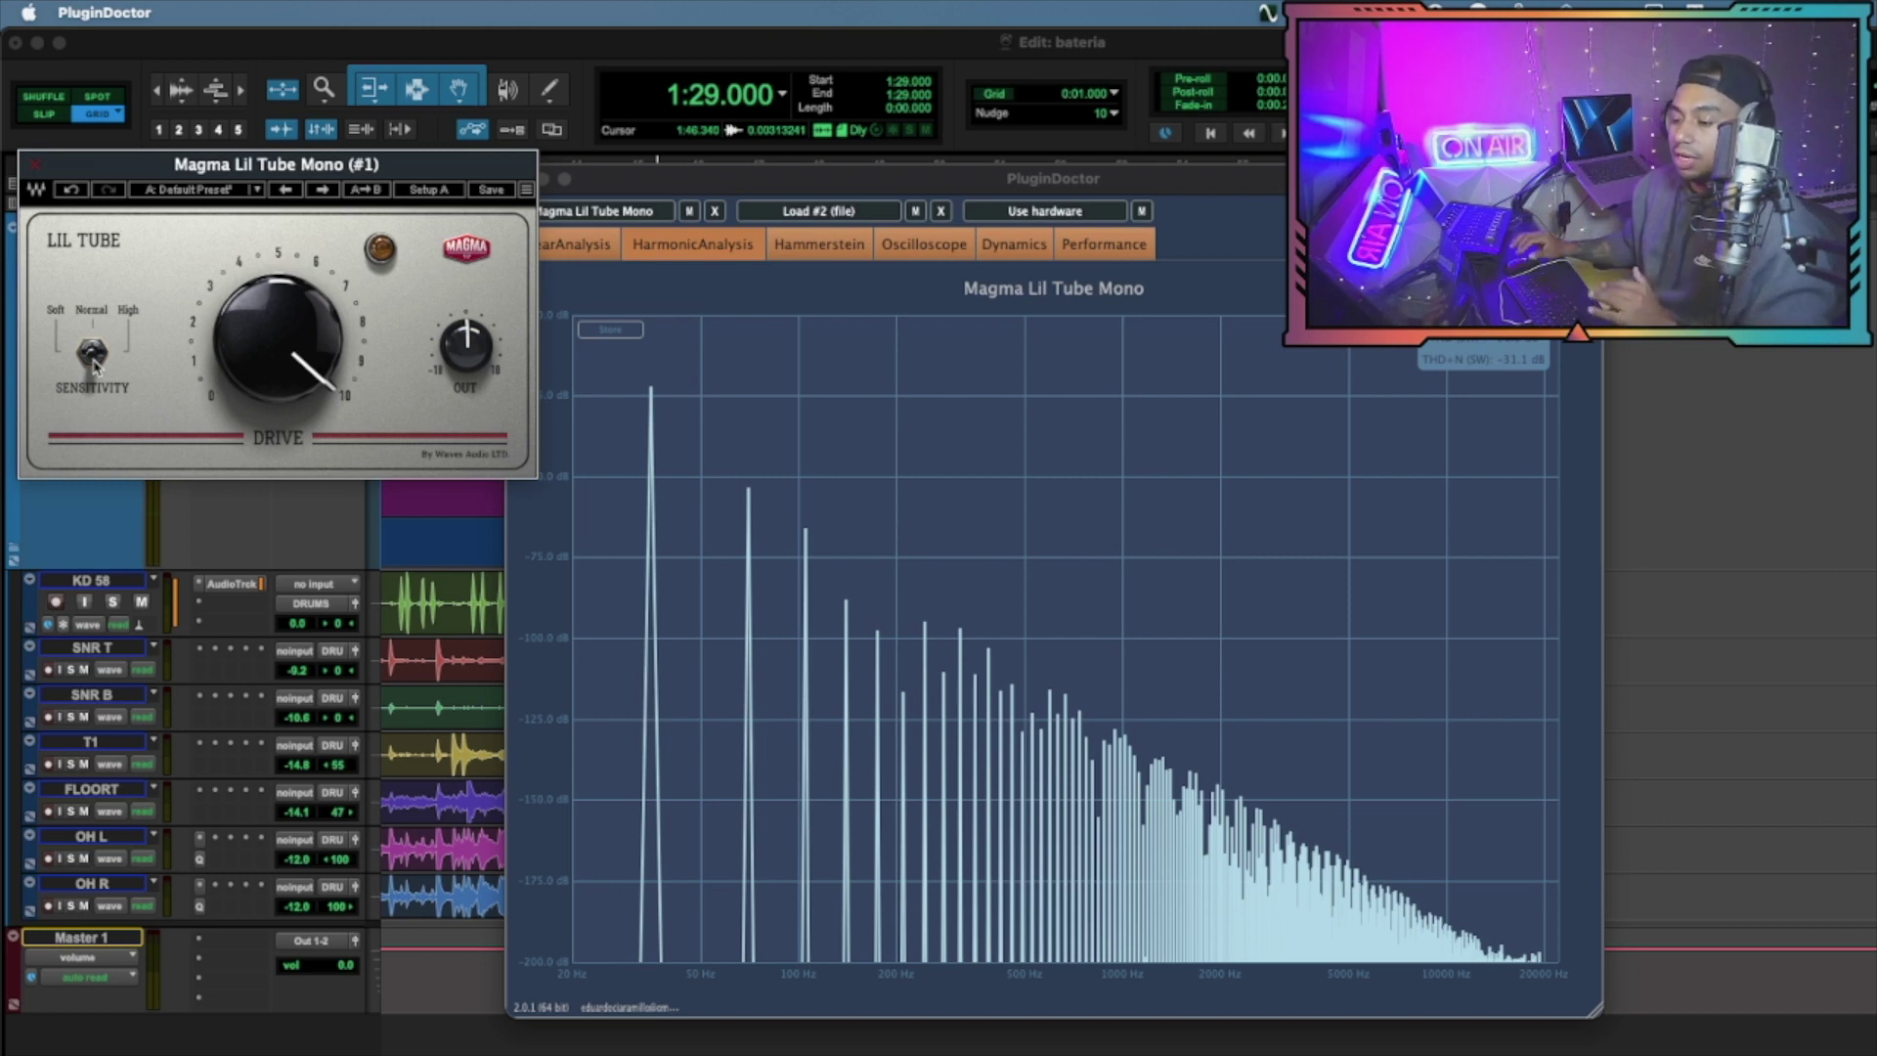
click(94, 358)
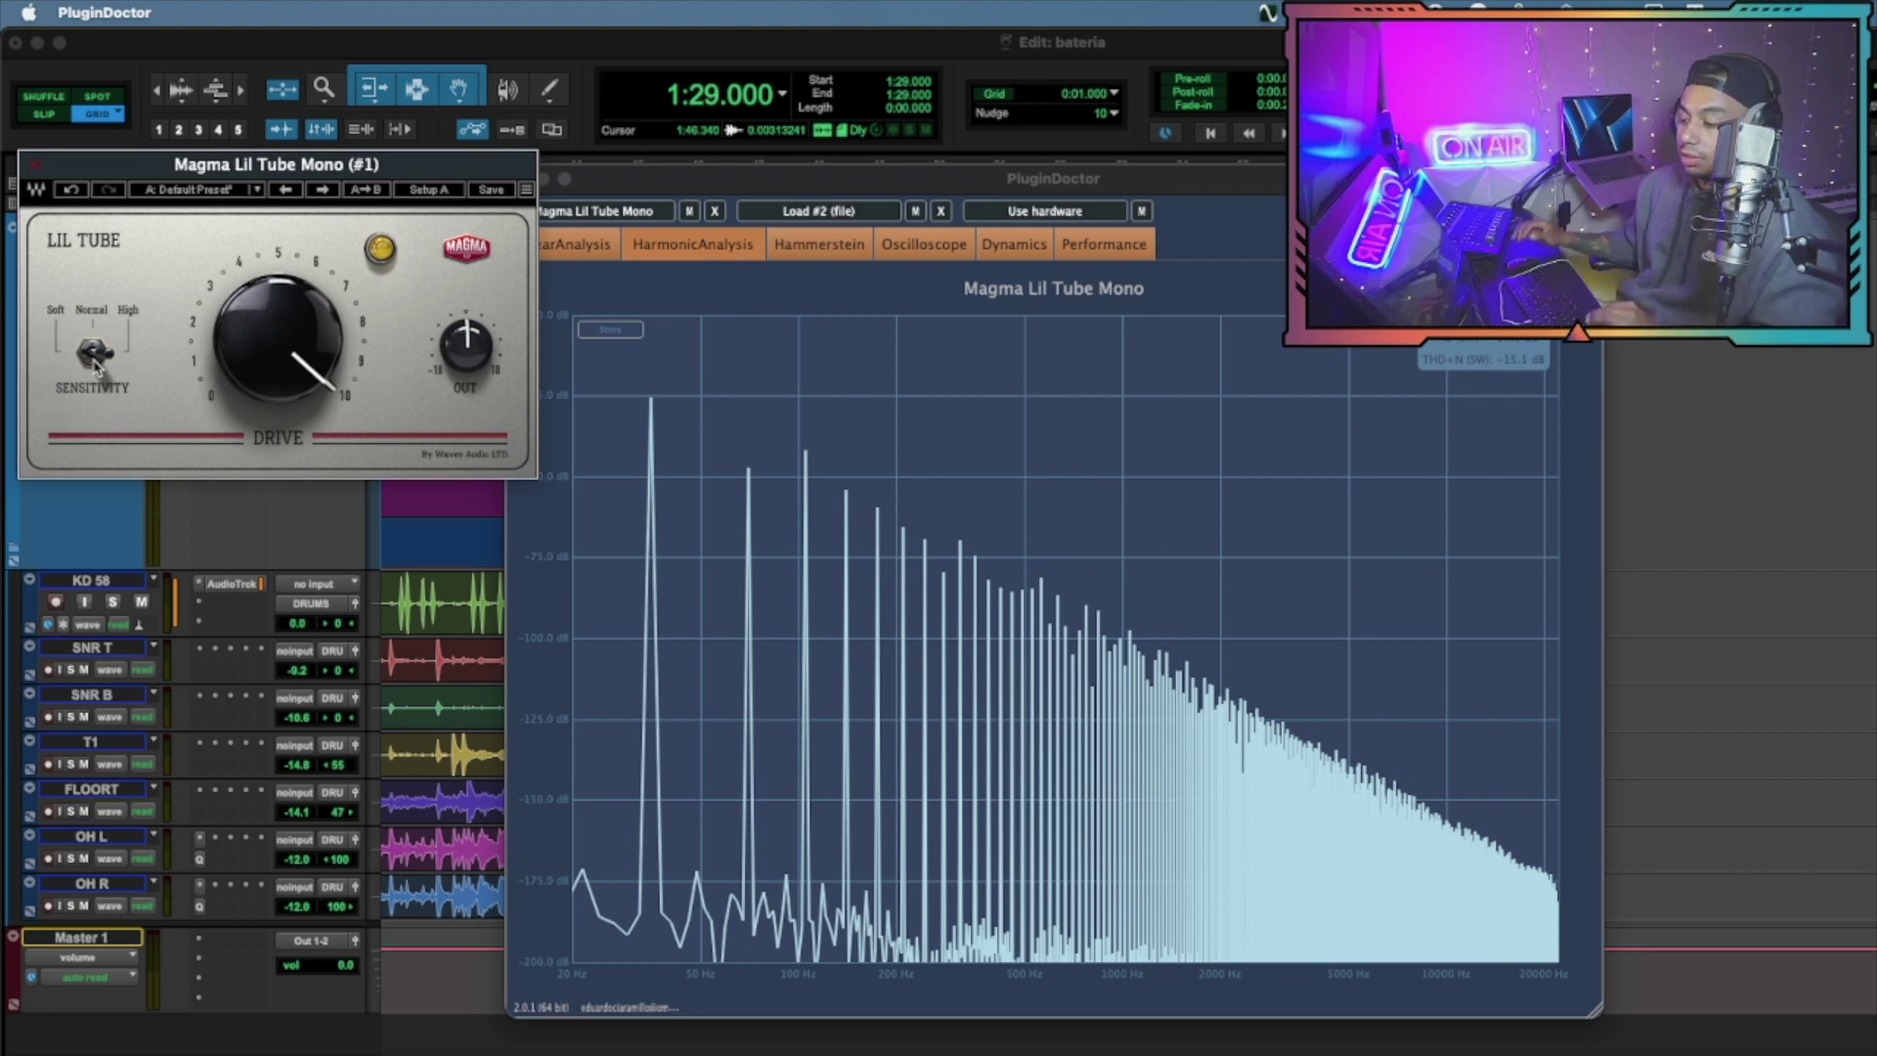
click(94, 360)
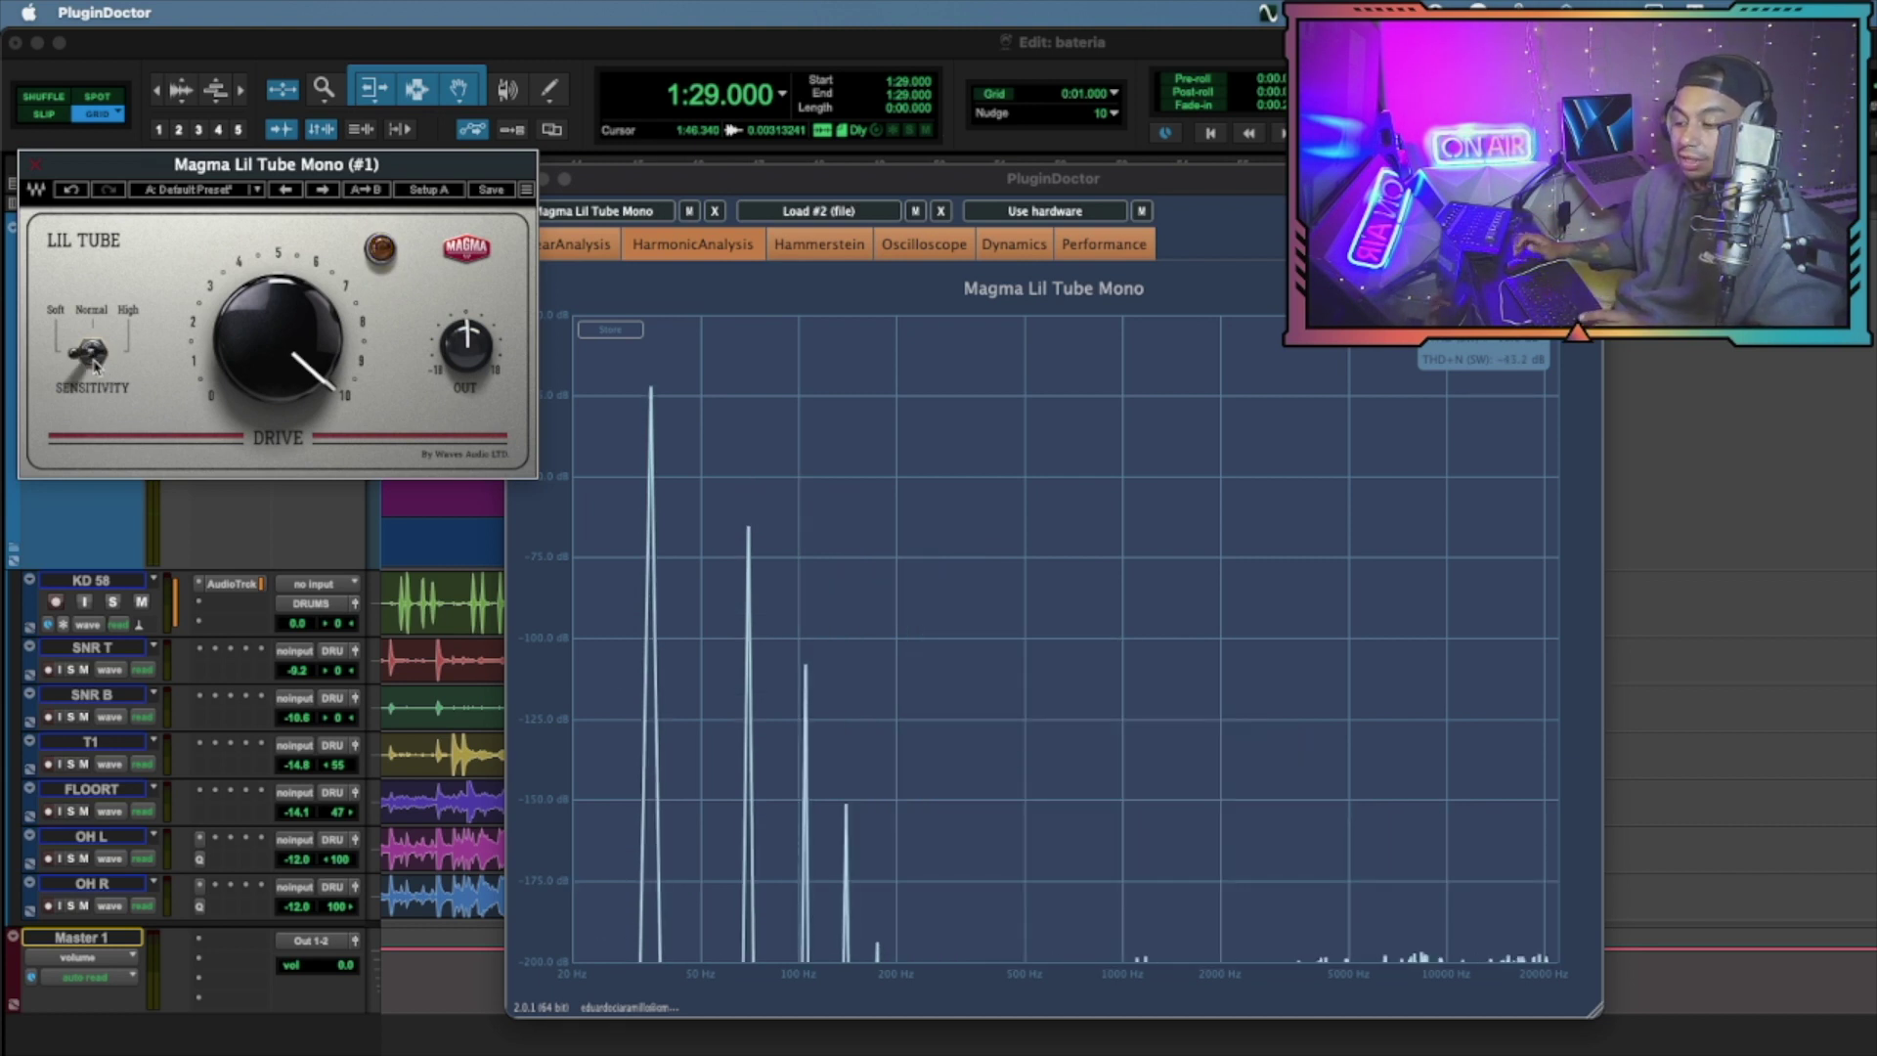
click(94, 358)
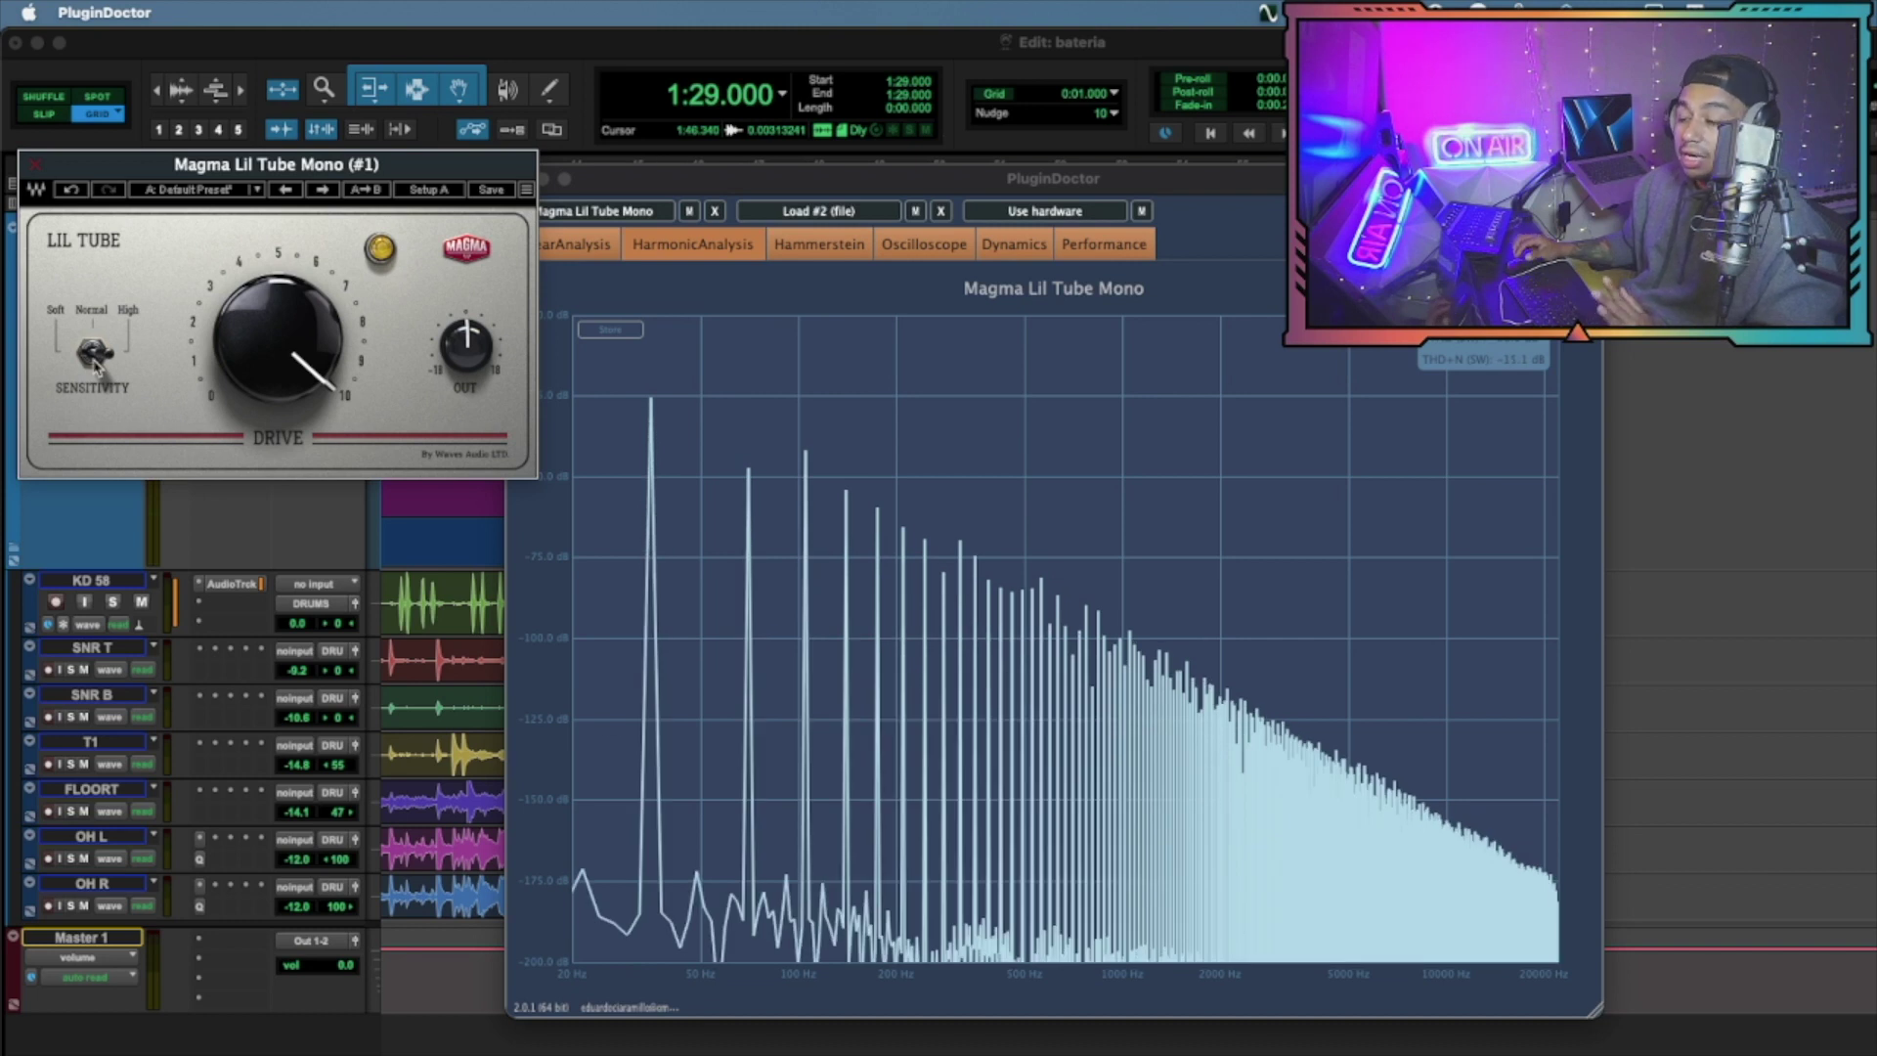
Show the linear response at minimum Drive and switch the Sensitivity from High to Soft and back to High to compare curves
click(591, 252)
drag(279, 332, 279, 469)
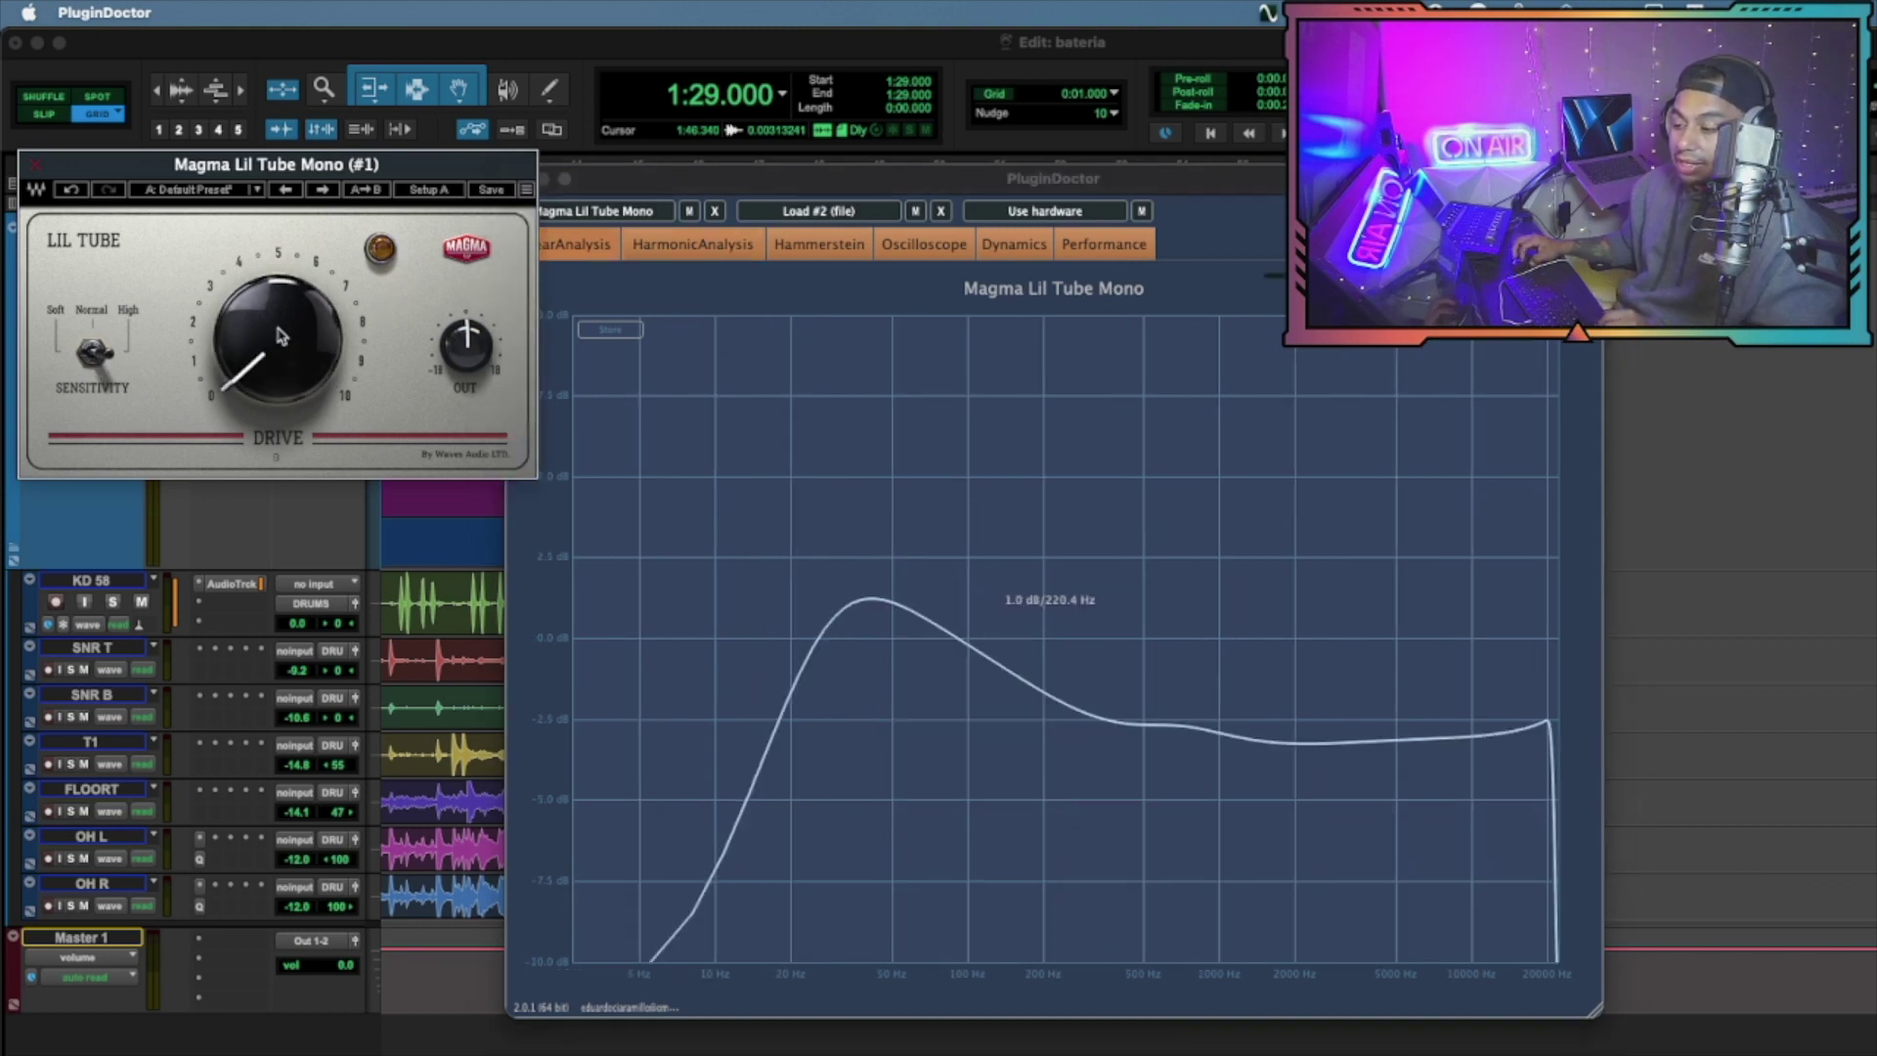
click(91, 365)
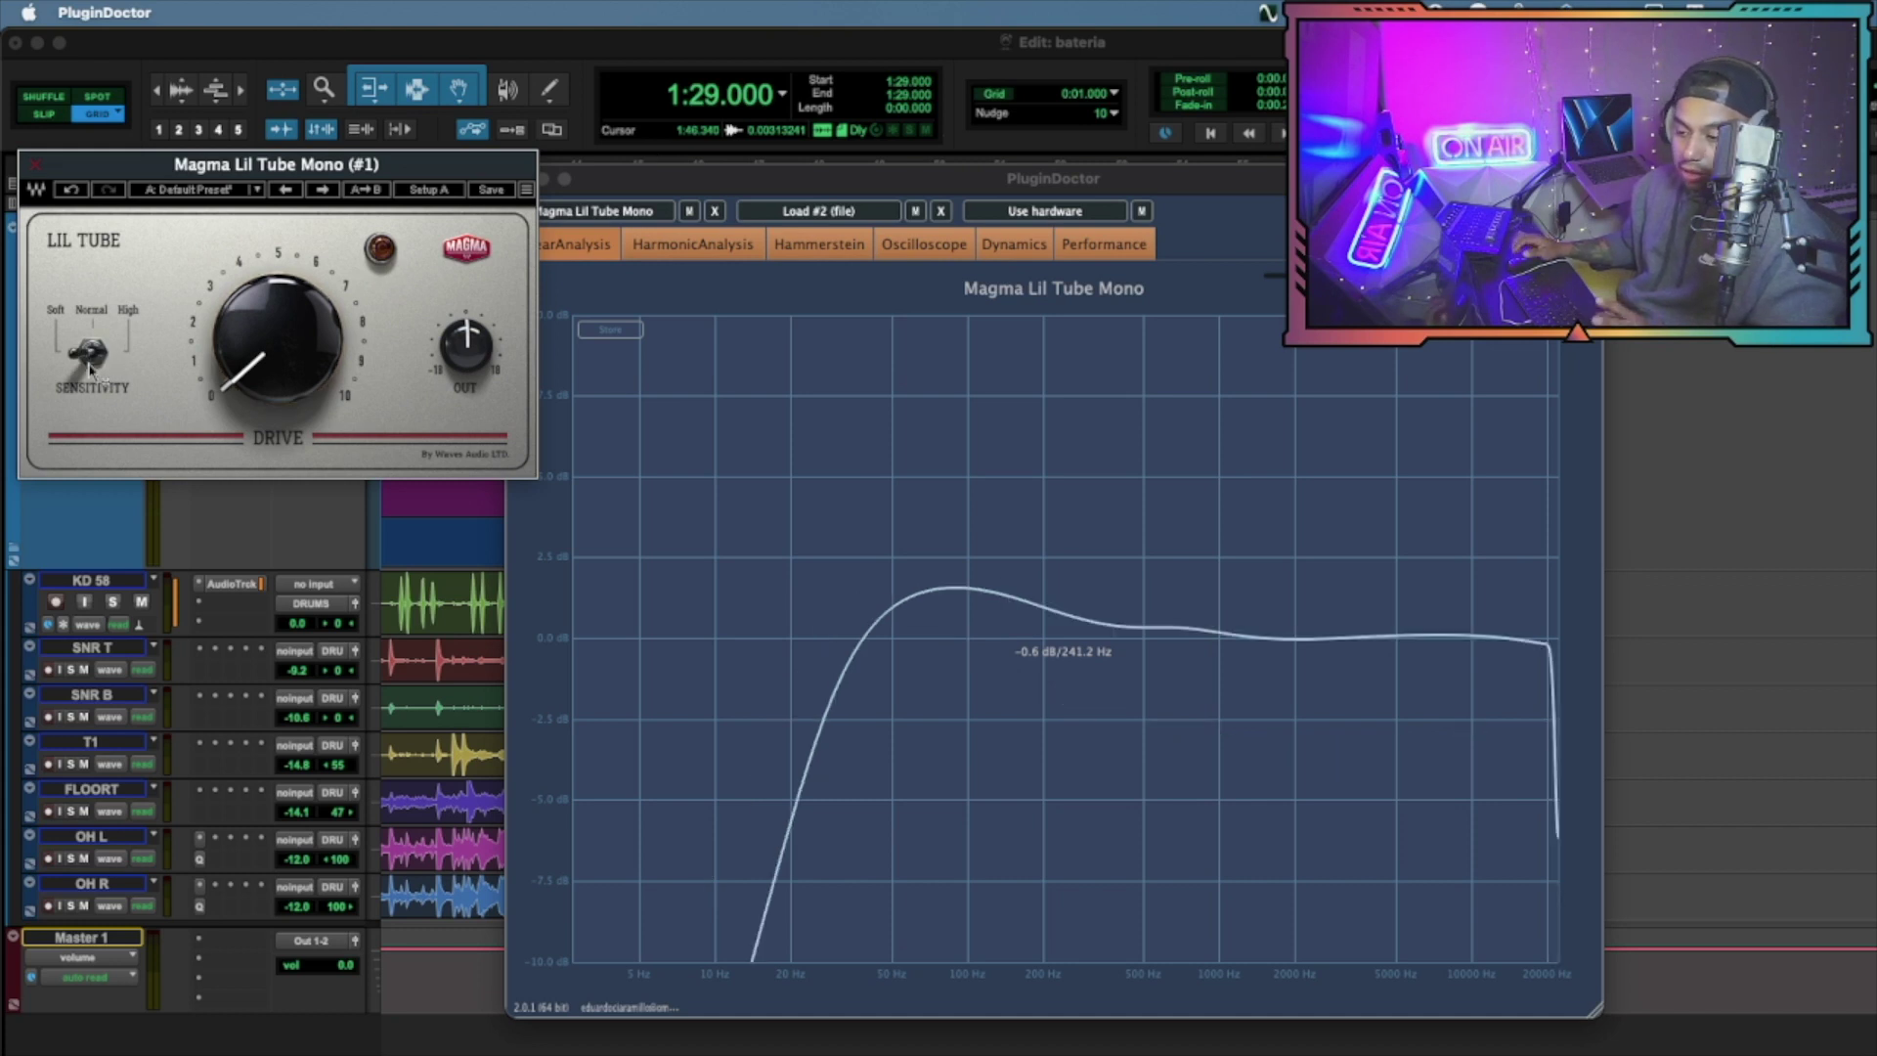
click(91, 366)
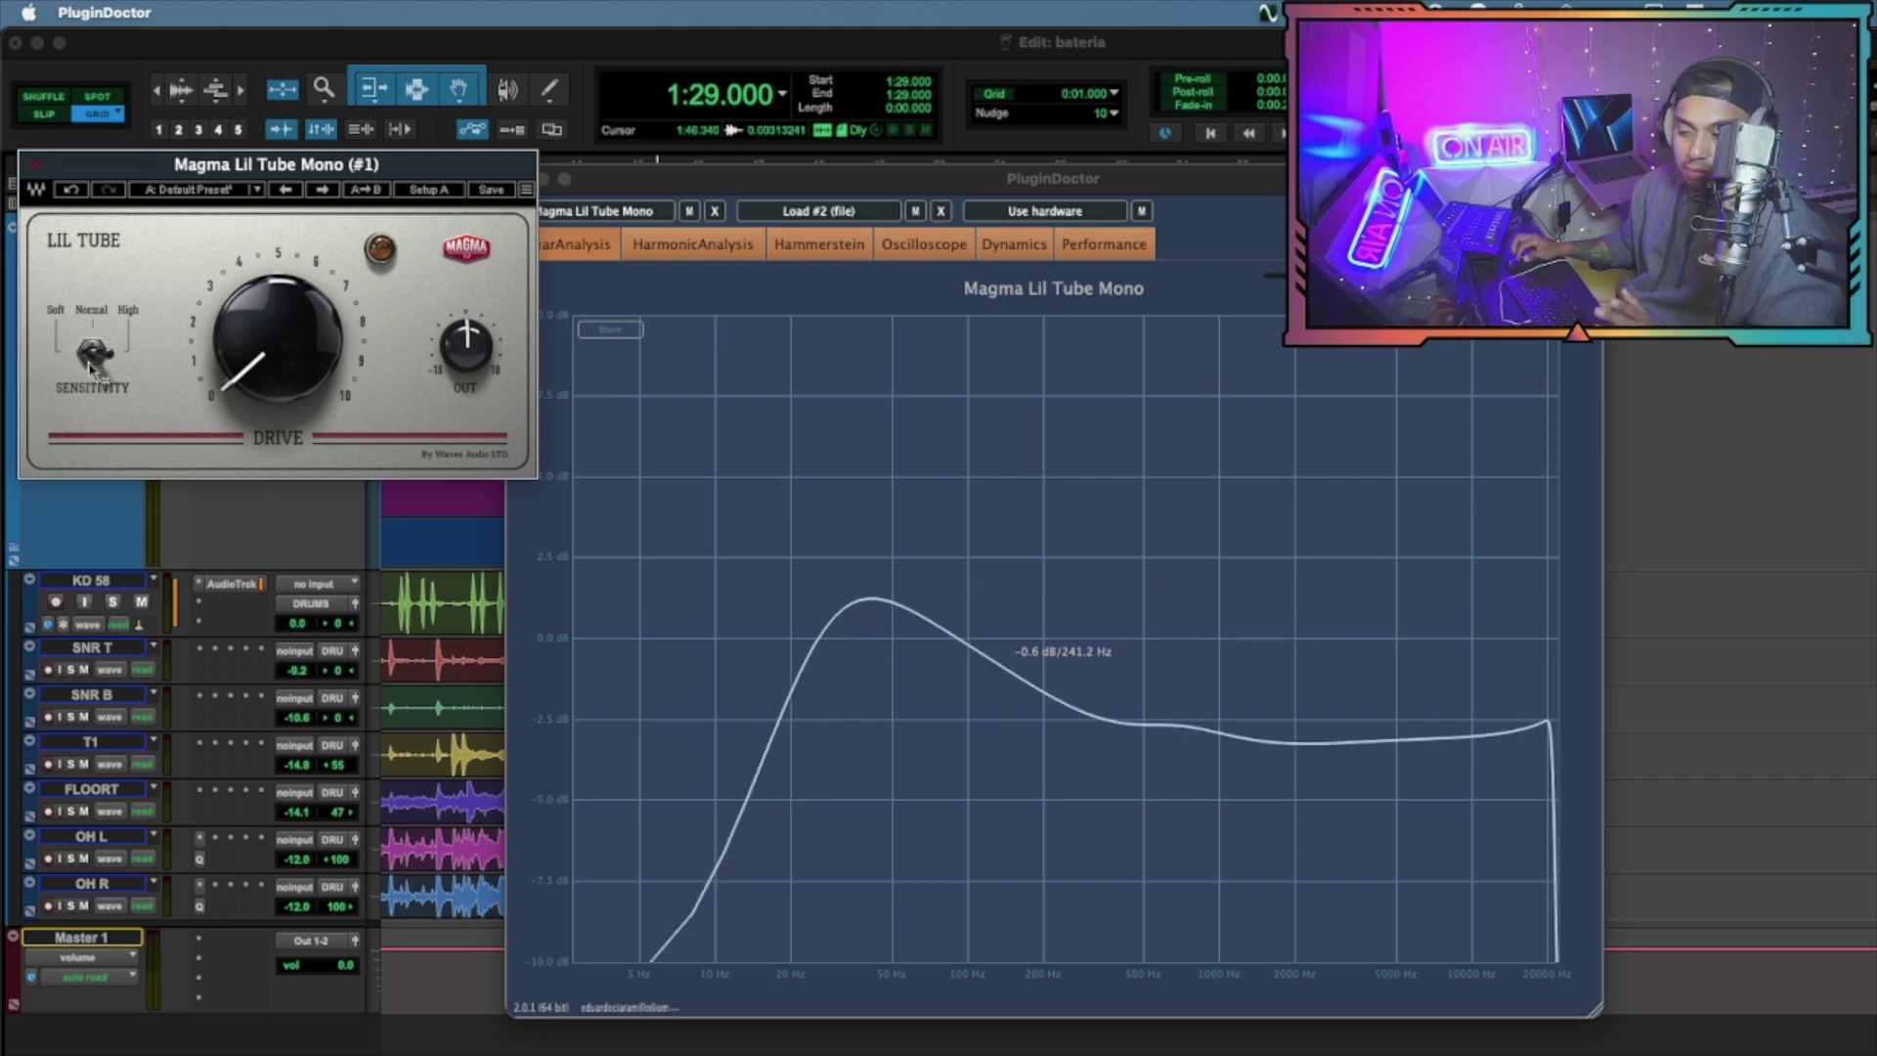
Set the Drive to 5 and cycle the Sensitivity through Soft, Normal and High to compare the linear response
drag(304, 338, 279, 264)
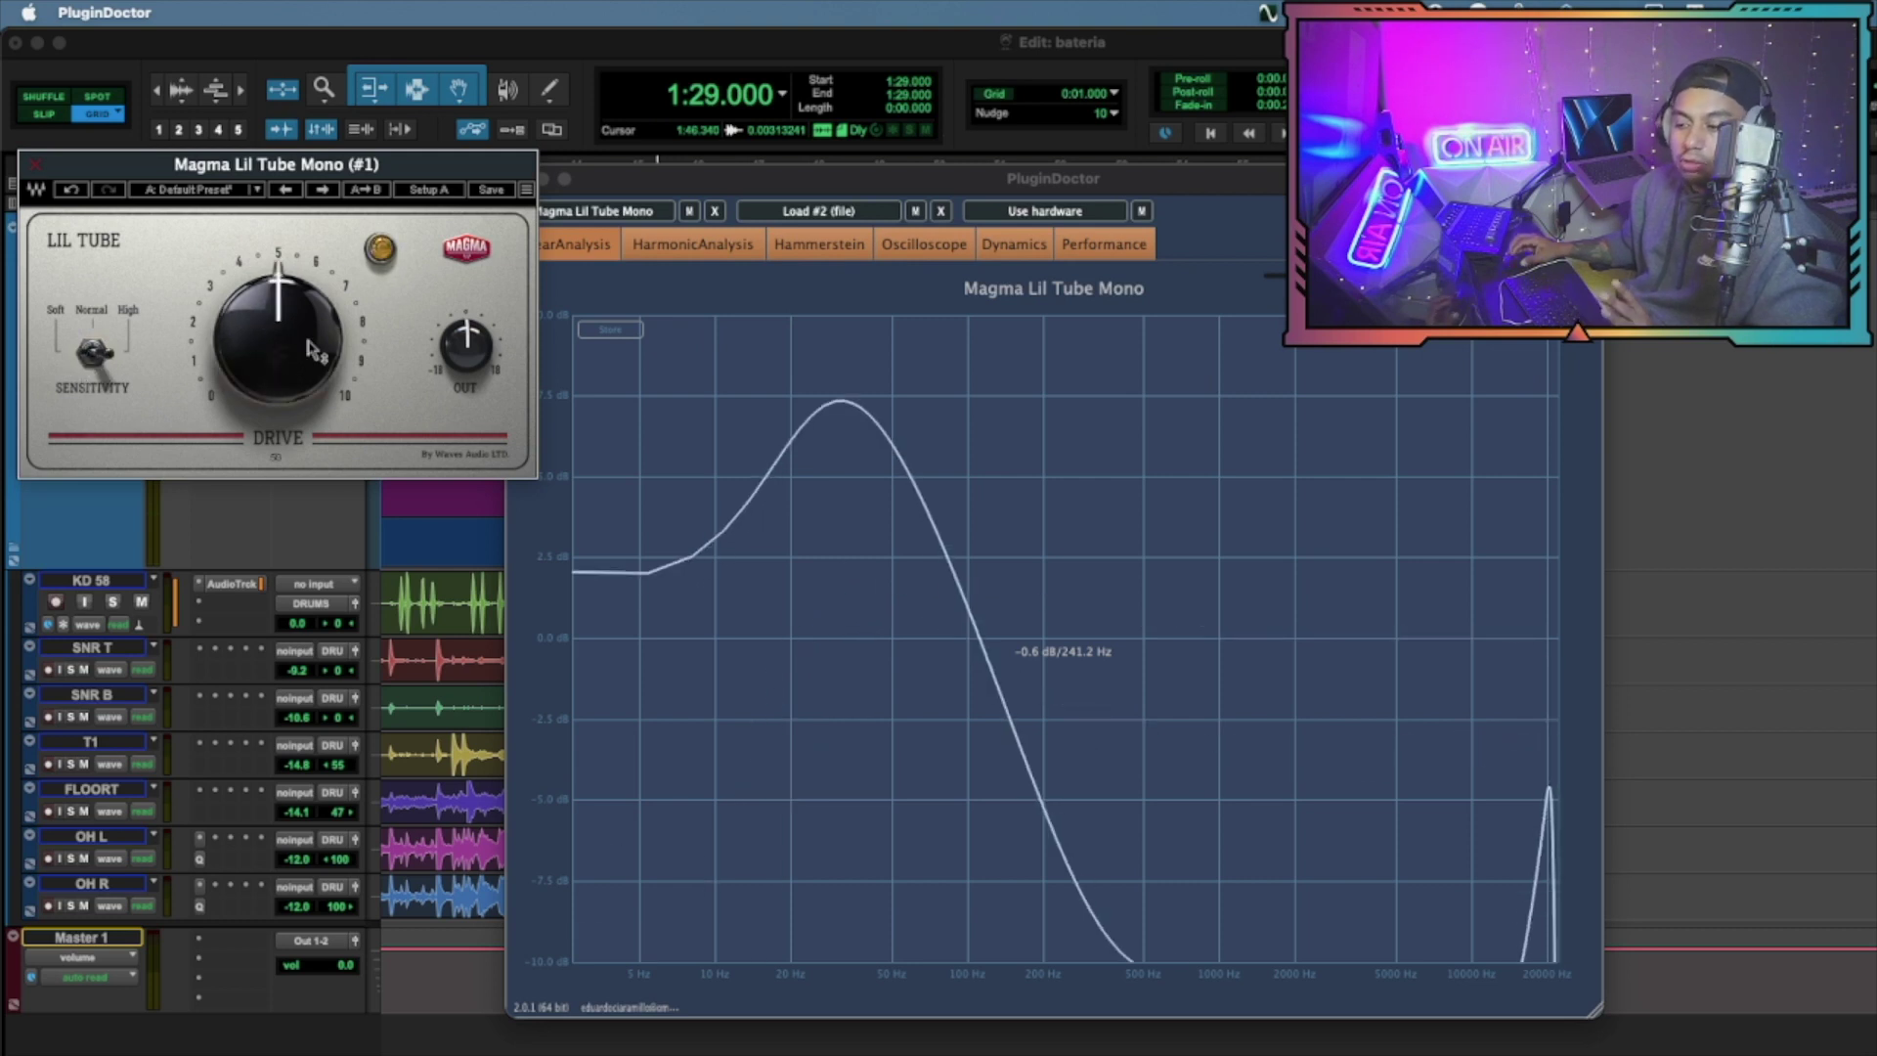
click(91, 357)
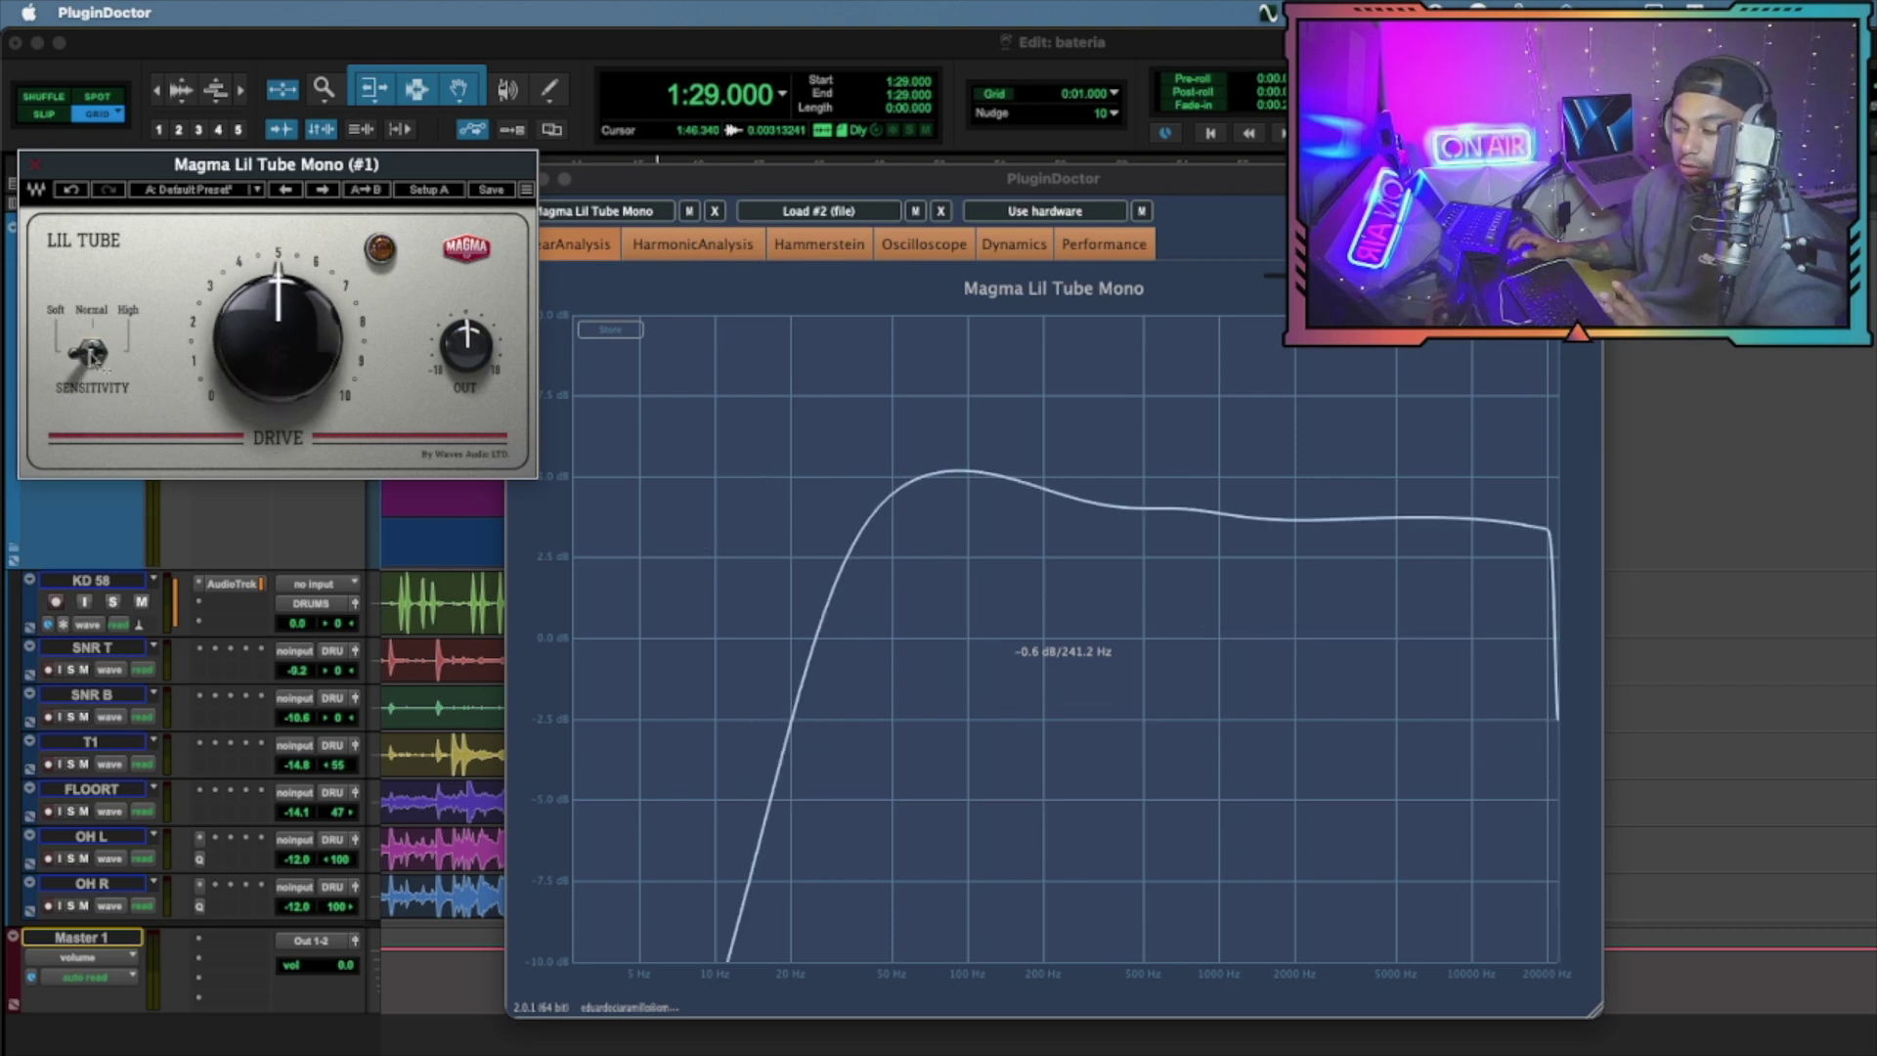
click(90, 358)
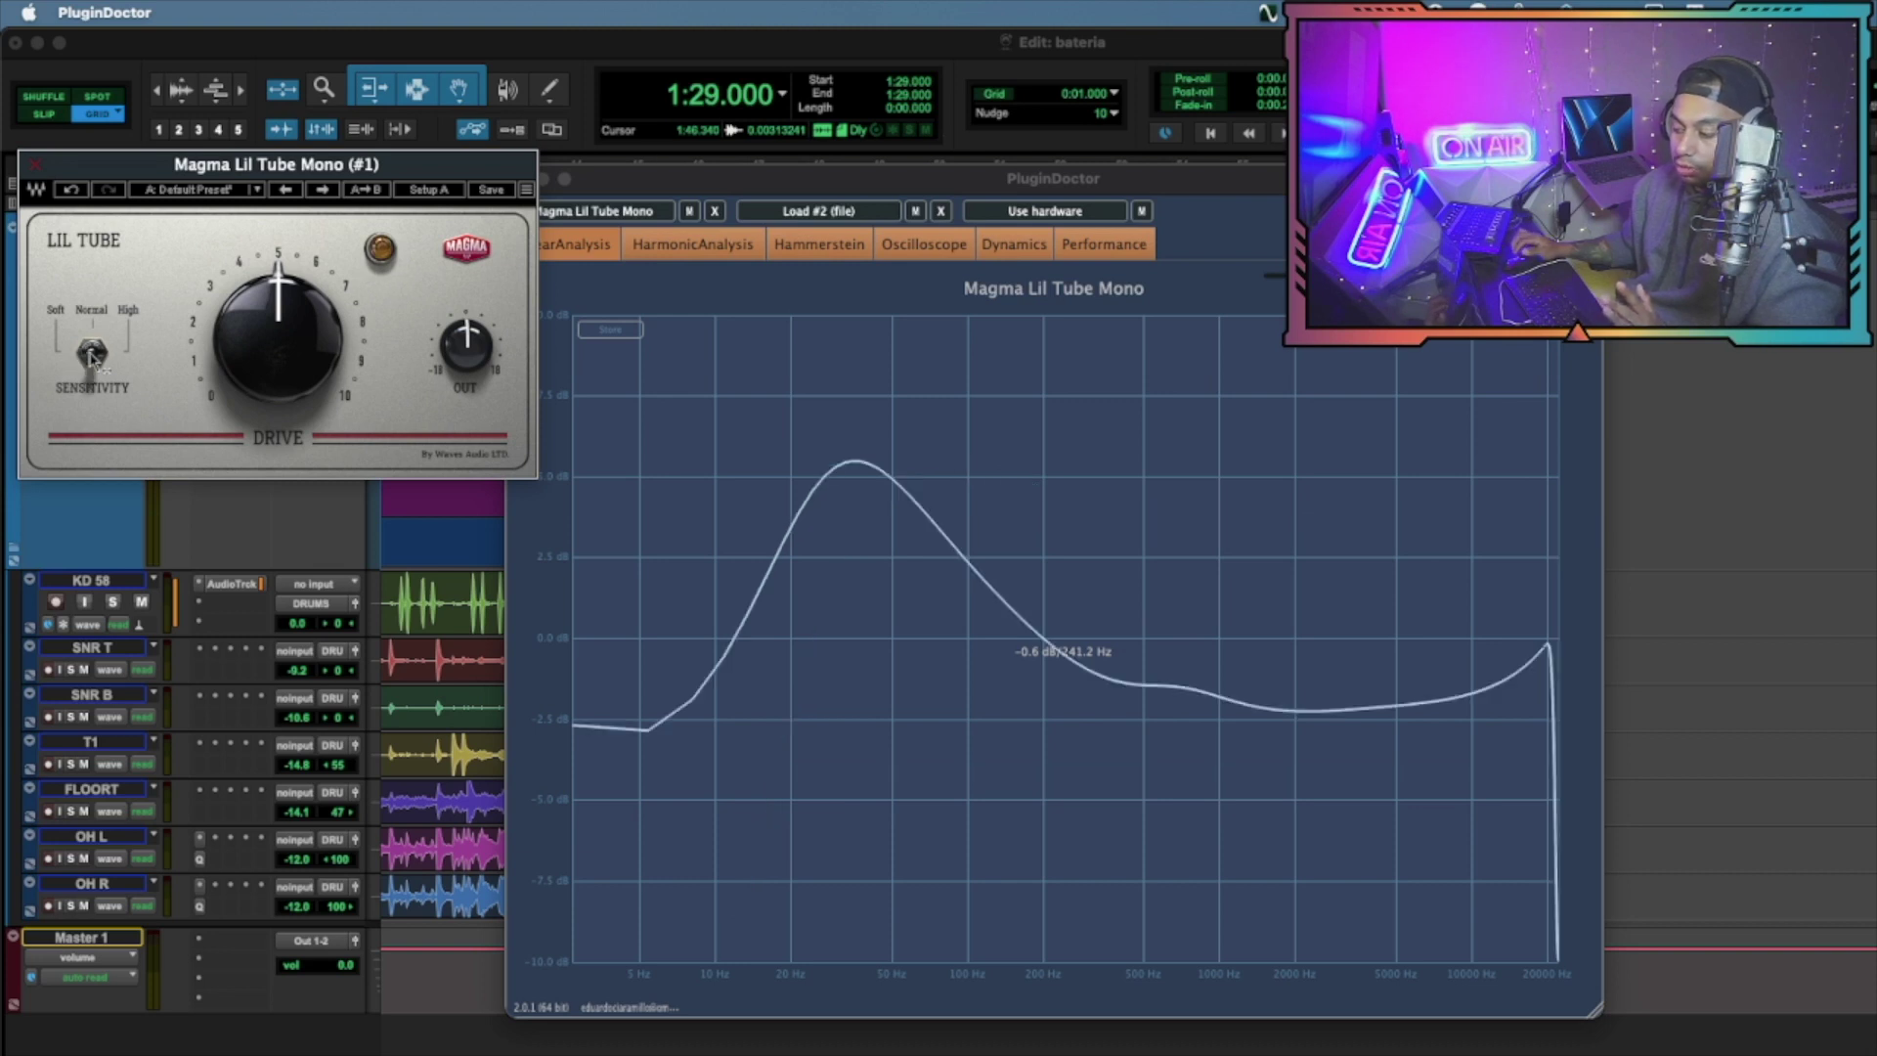
click(89, 359)
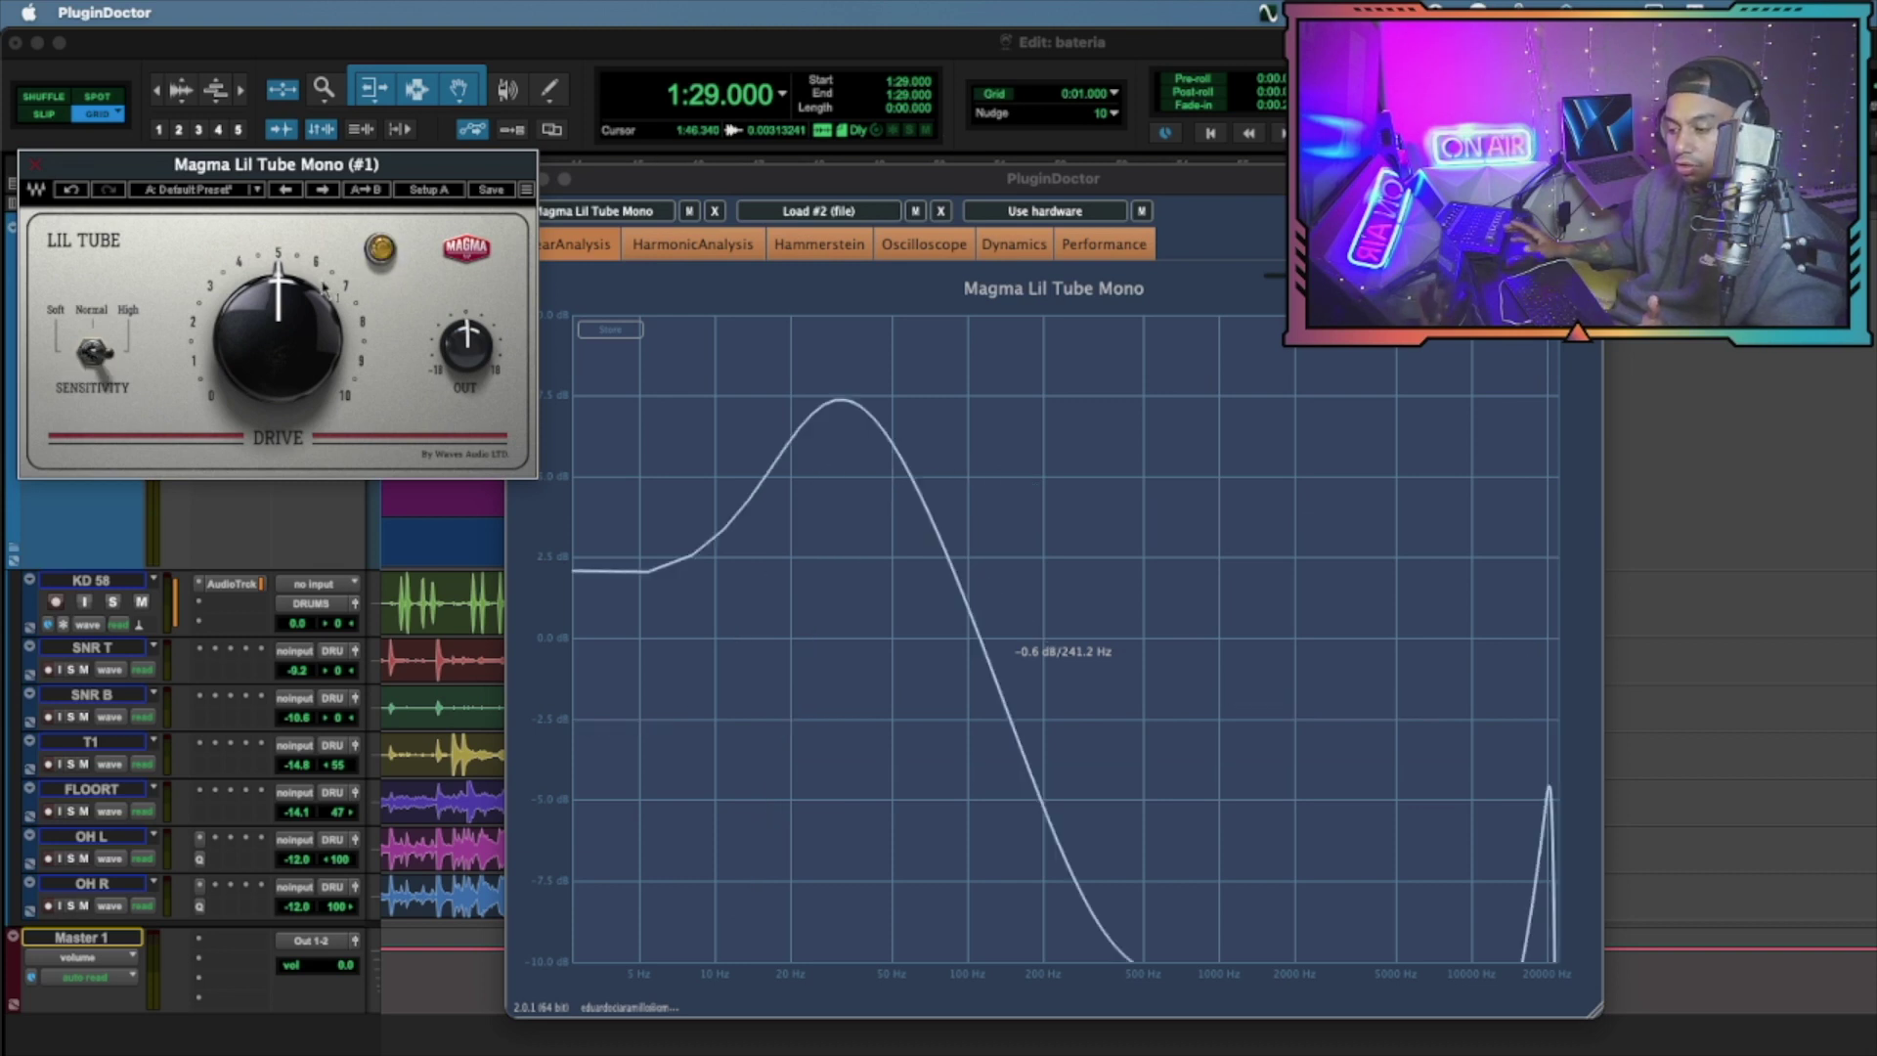
mouse_move(325, 289)
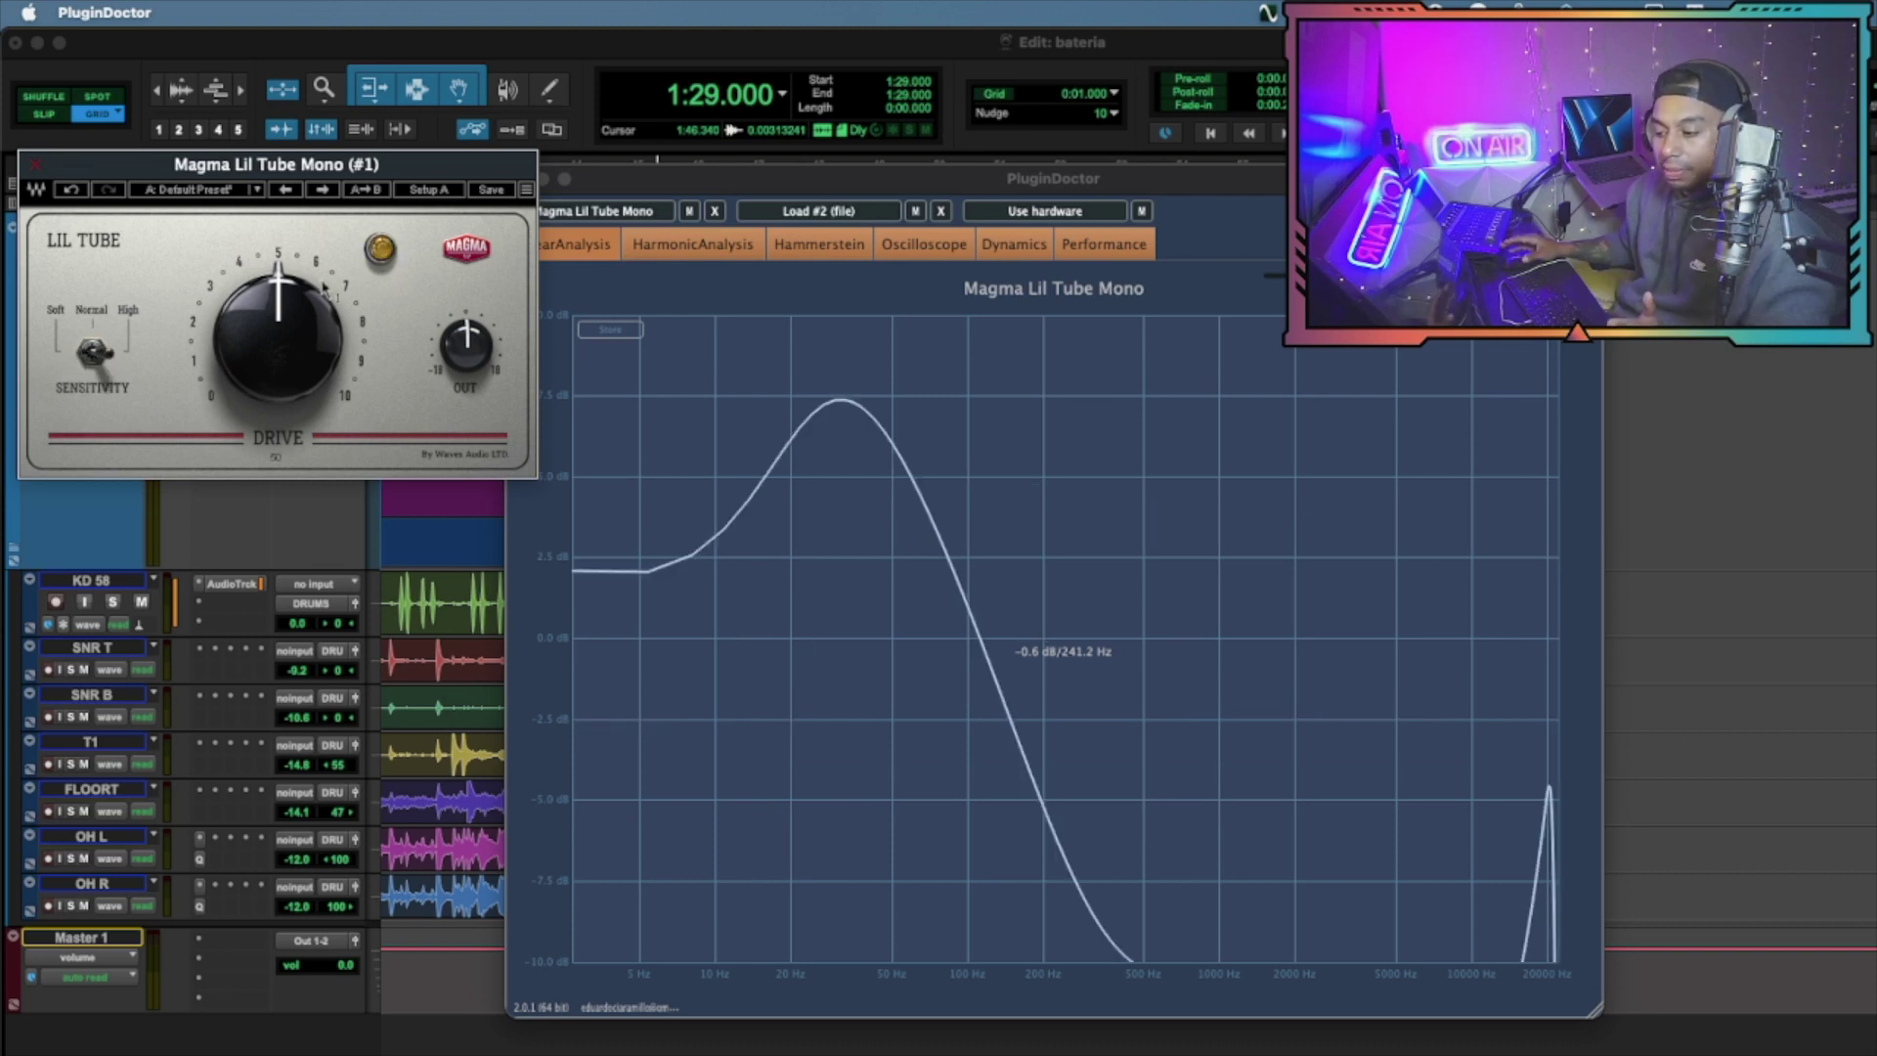
Examine the harmonic analysis with the Drive raised to 10 and the Sensitivity on High
click(716, 252)
drag(240, 342, 240, 245)
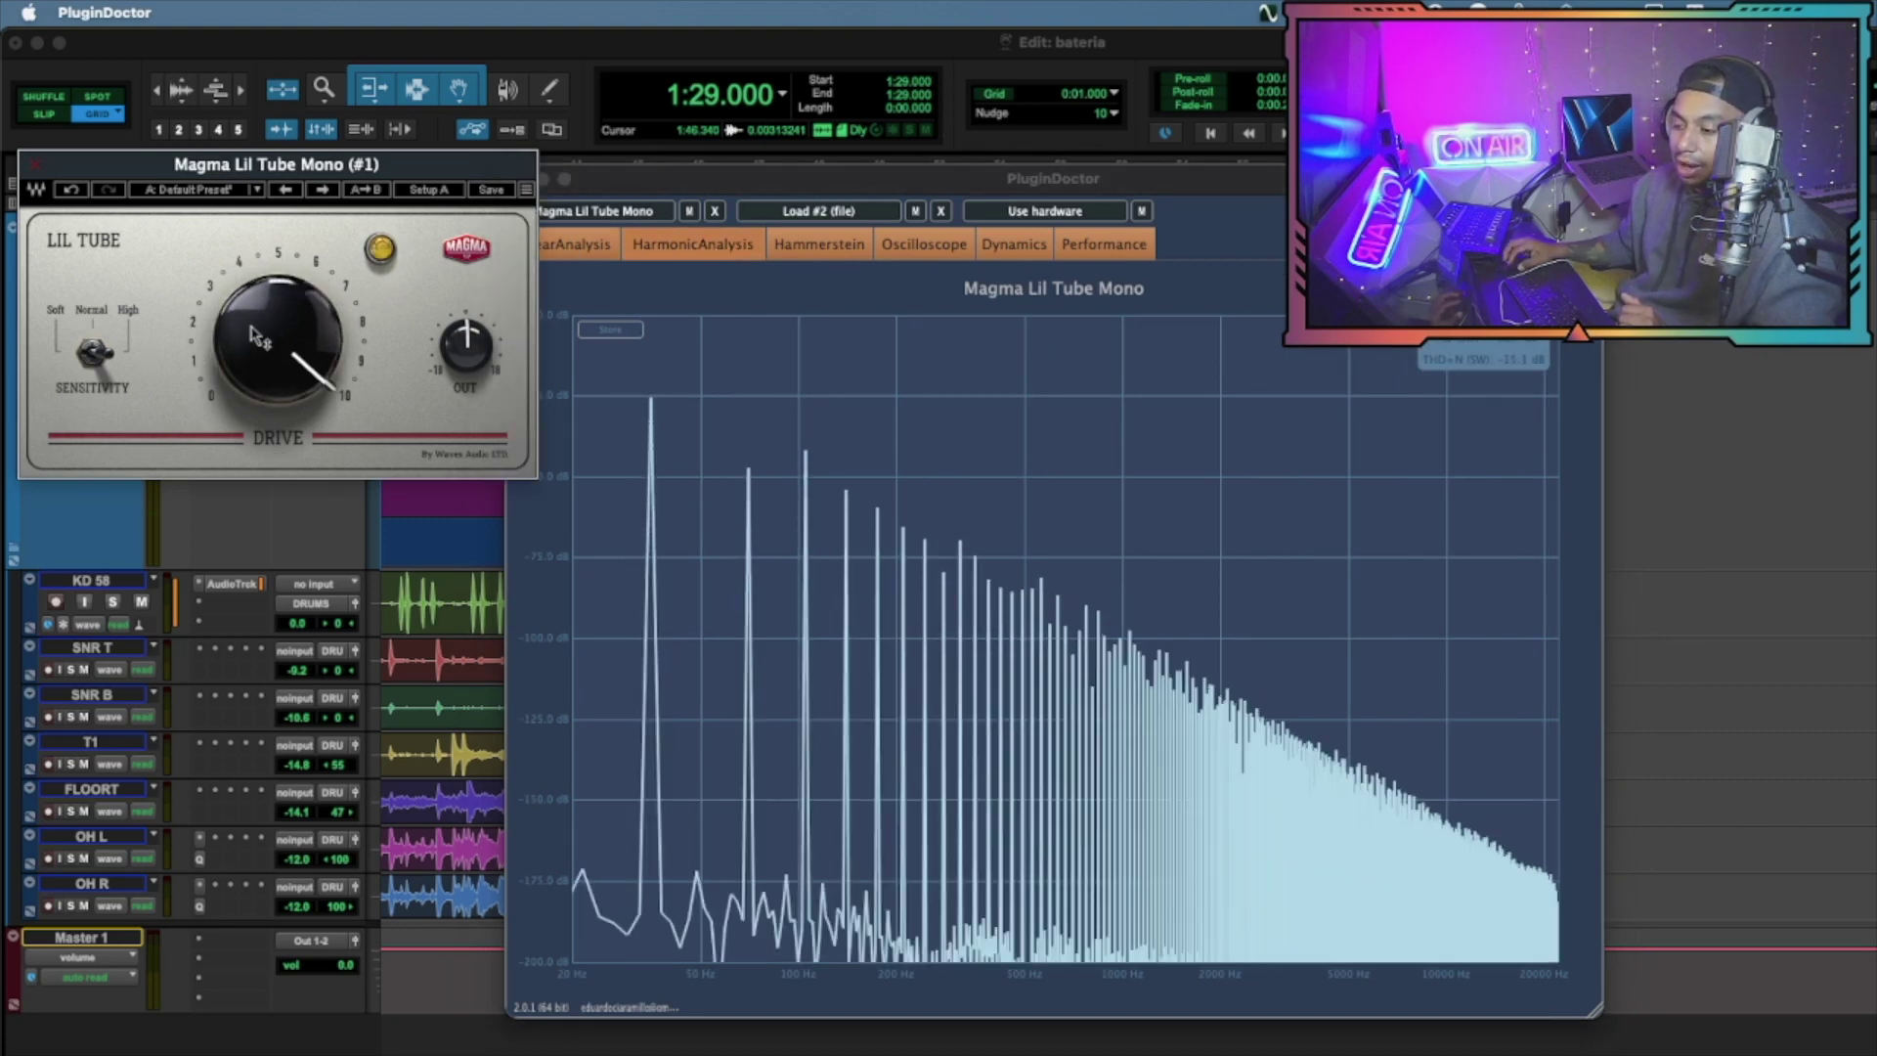
mouse_move(256, 337)
mouse_down()
mouse_move(251, 533)
mouse_move(257, 318)
mouse_up()
click(702, 550)
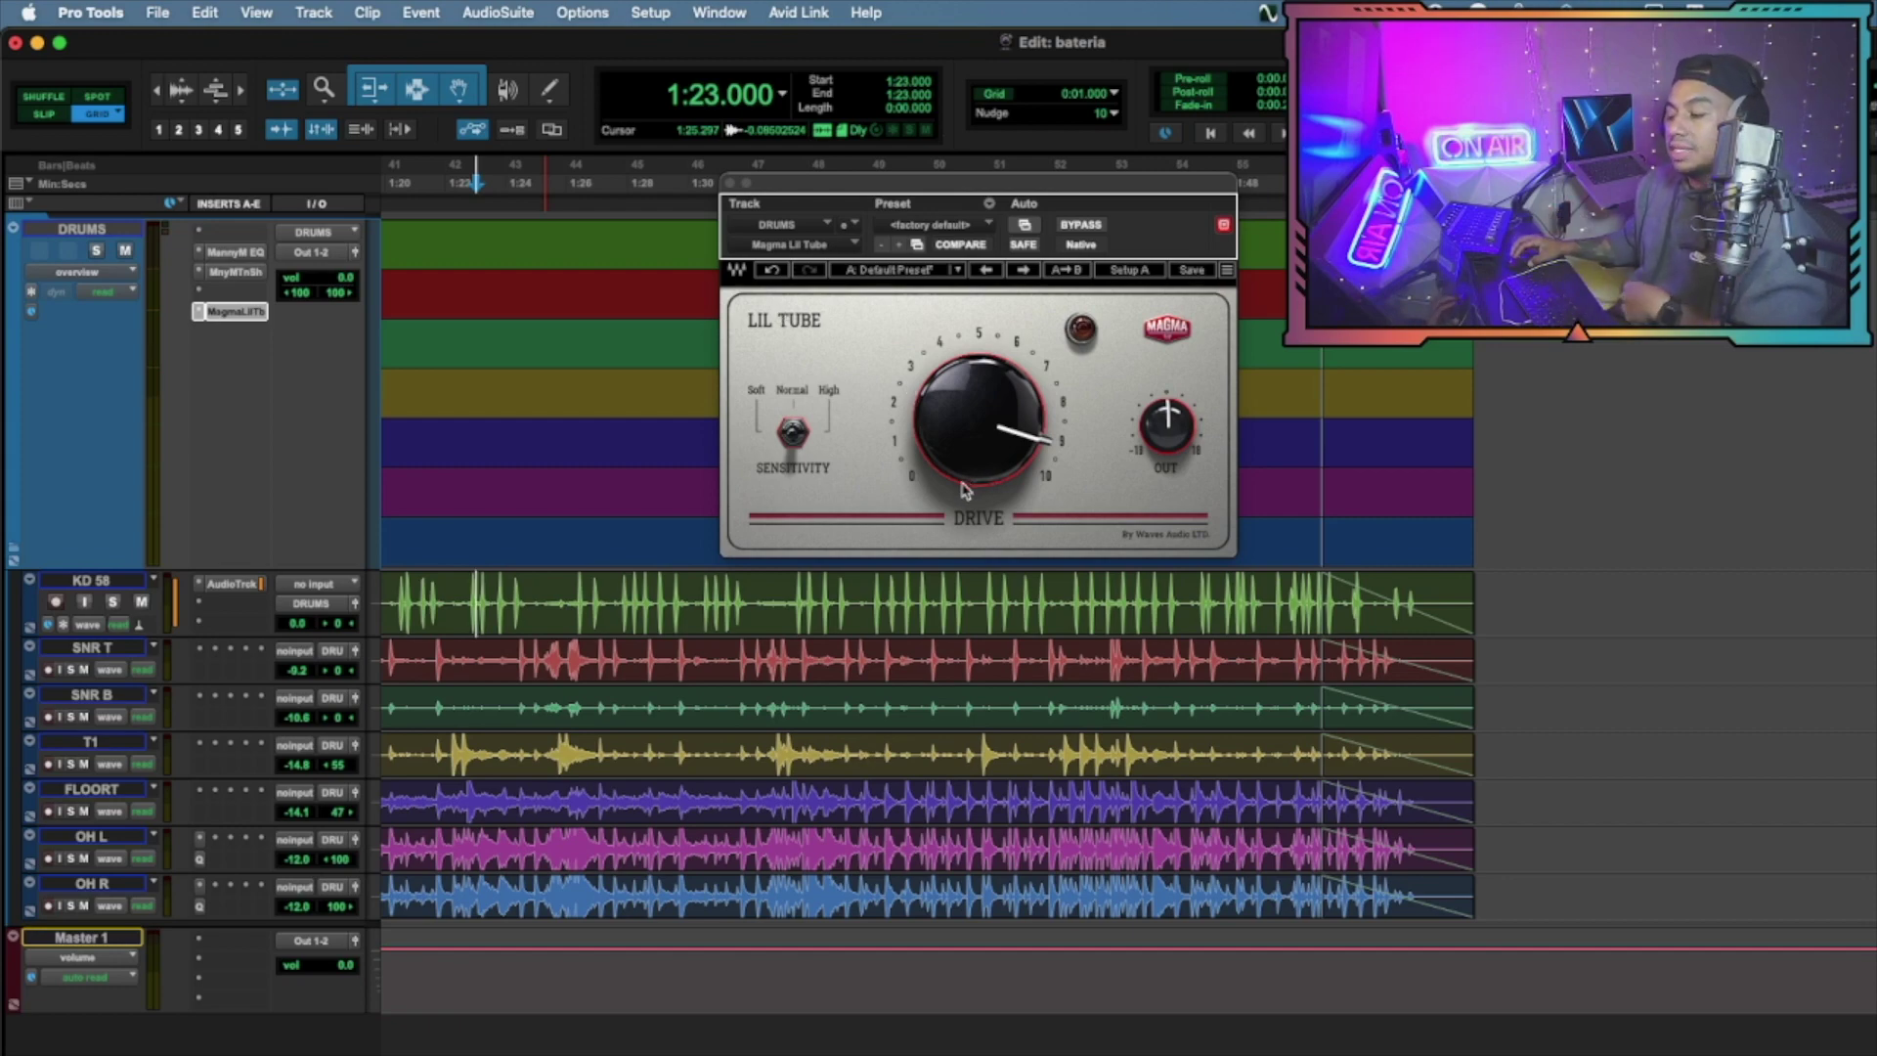
In Pro Tools, move the DRUMS track's Lil Tube window aside and lower its Drive to 0
drag(974, 433, 972, 459)
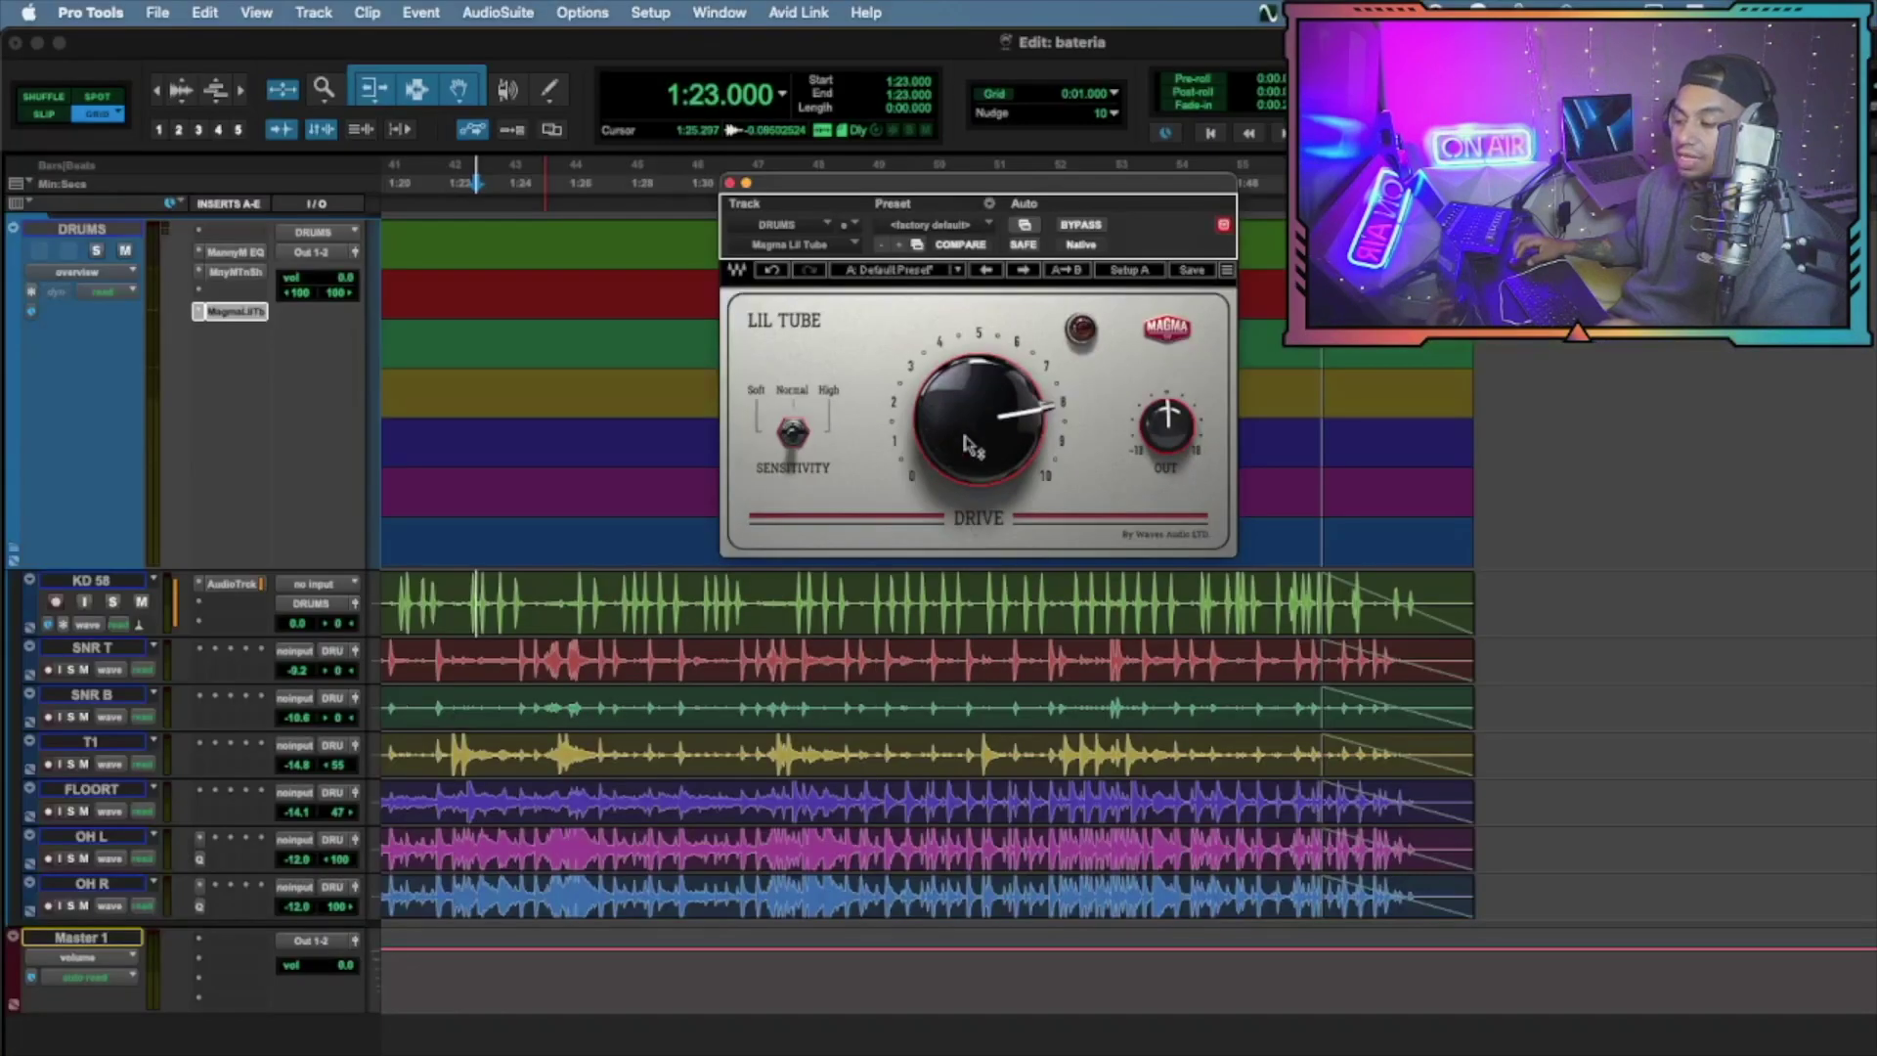
drag(904, 185, 622, 191)
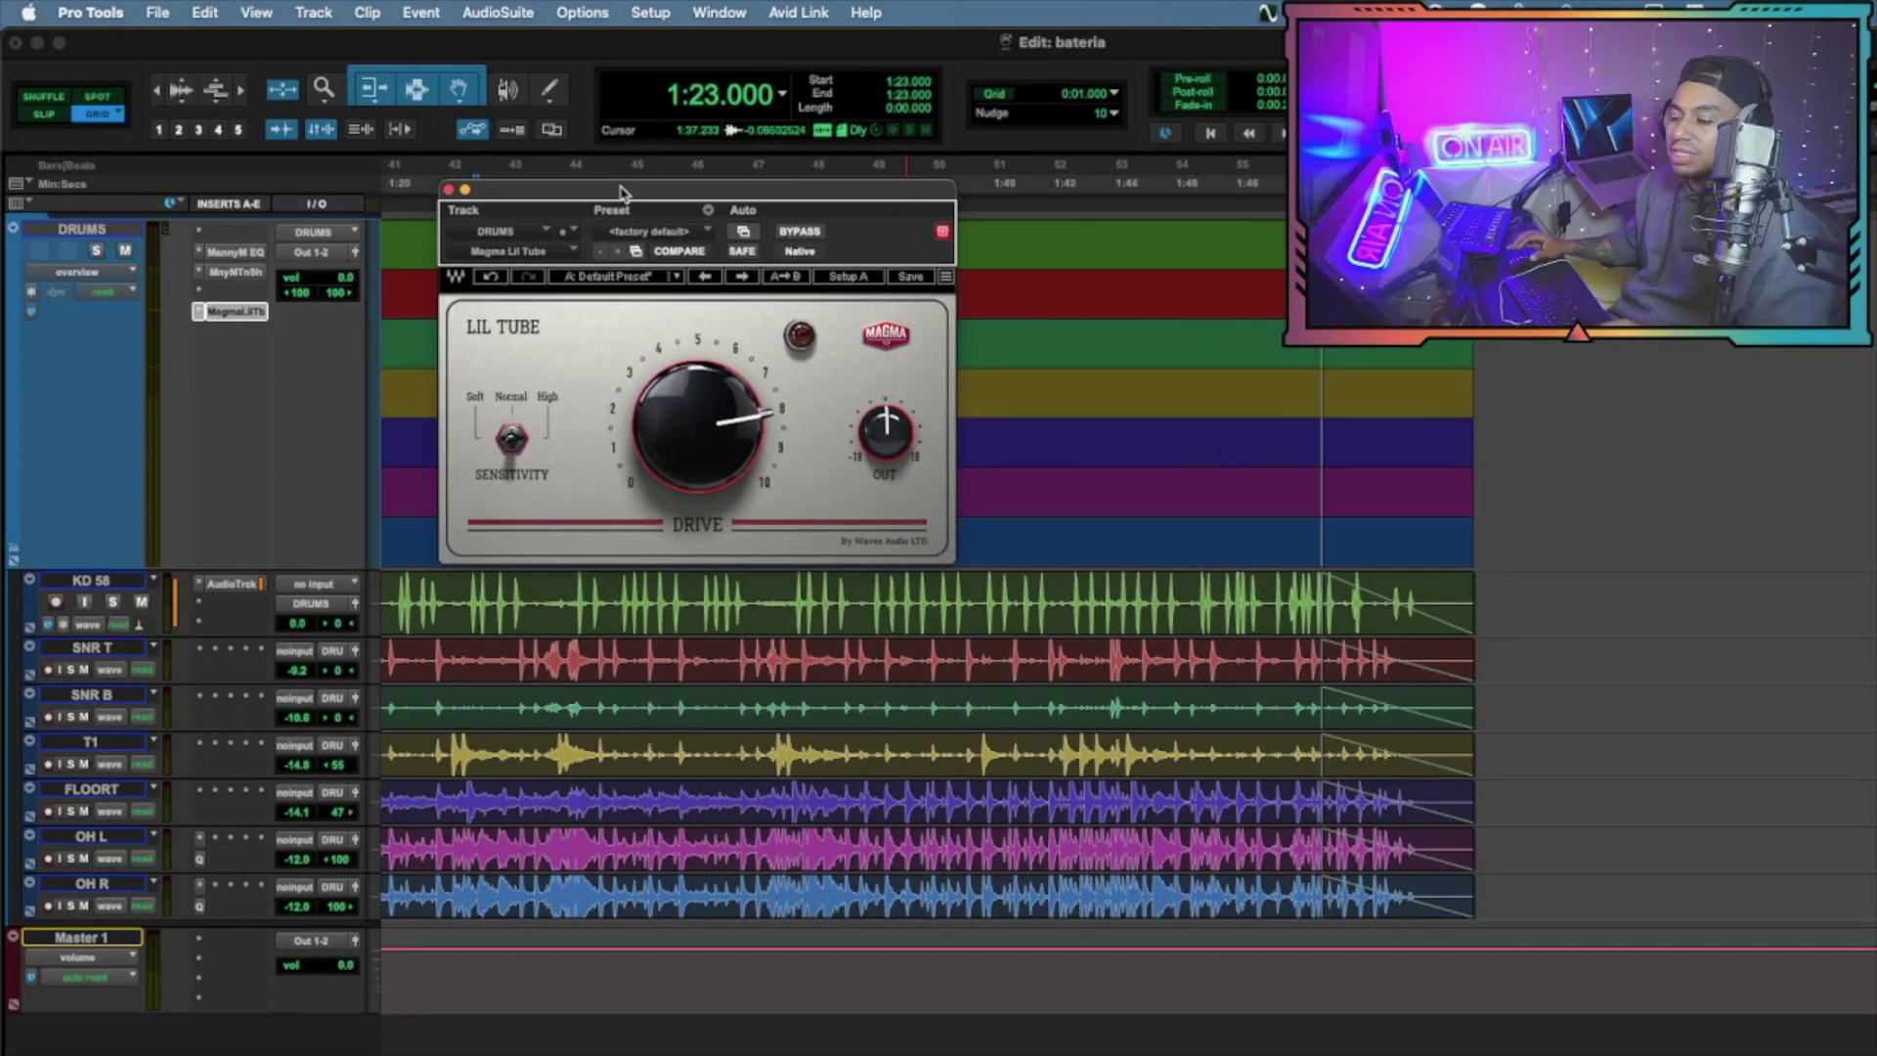
key(space)
key(space)
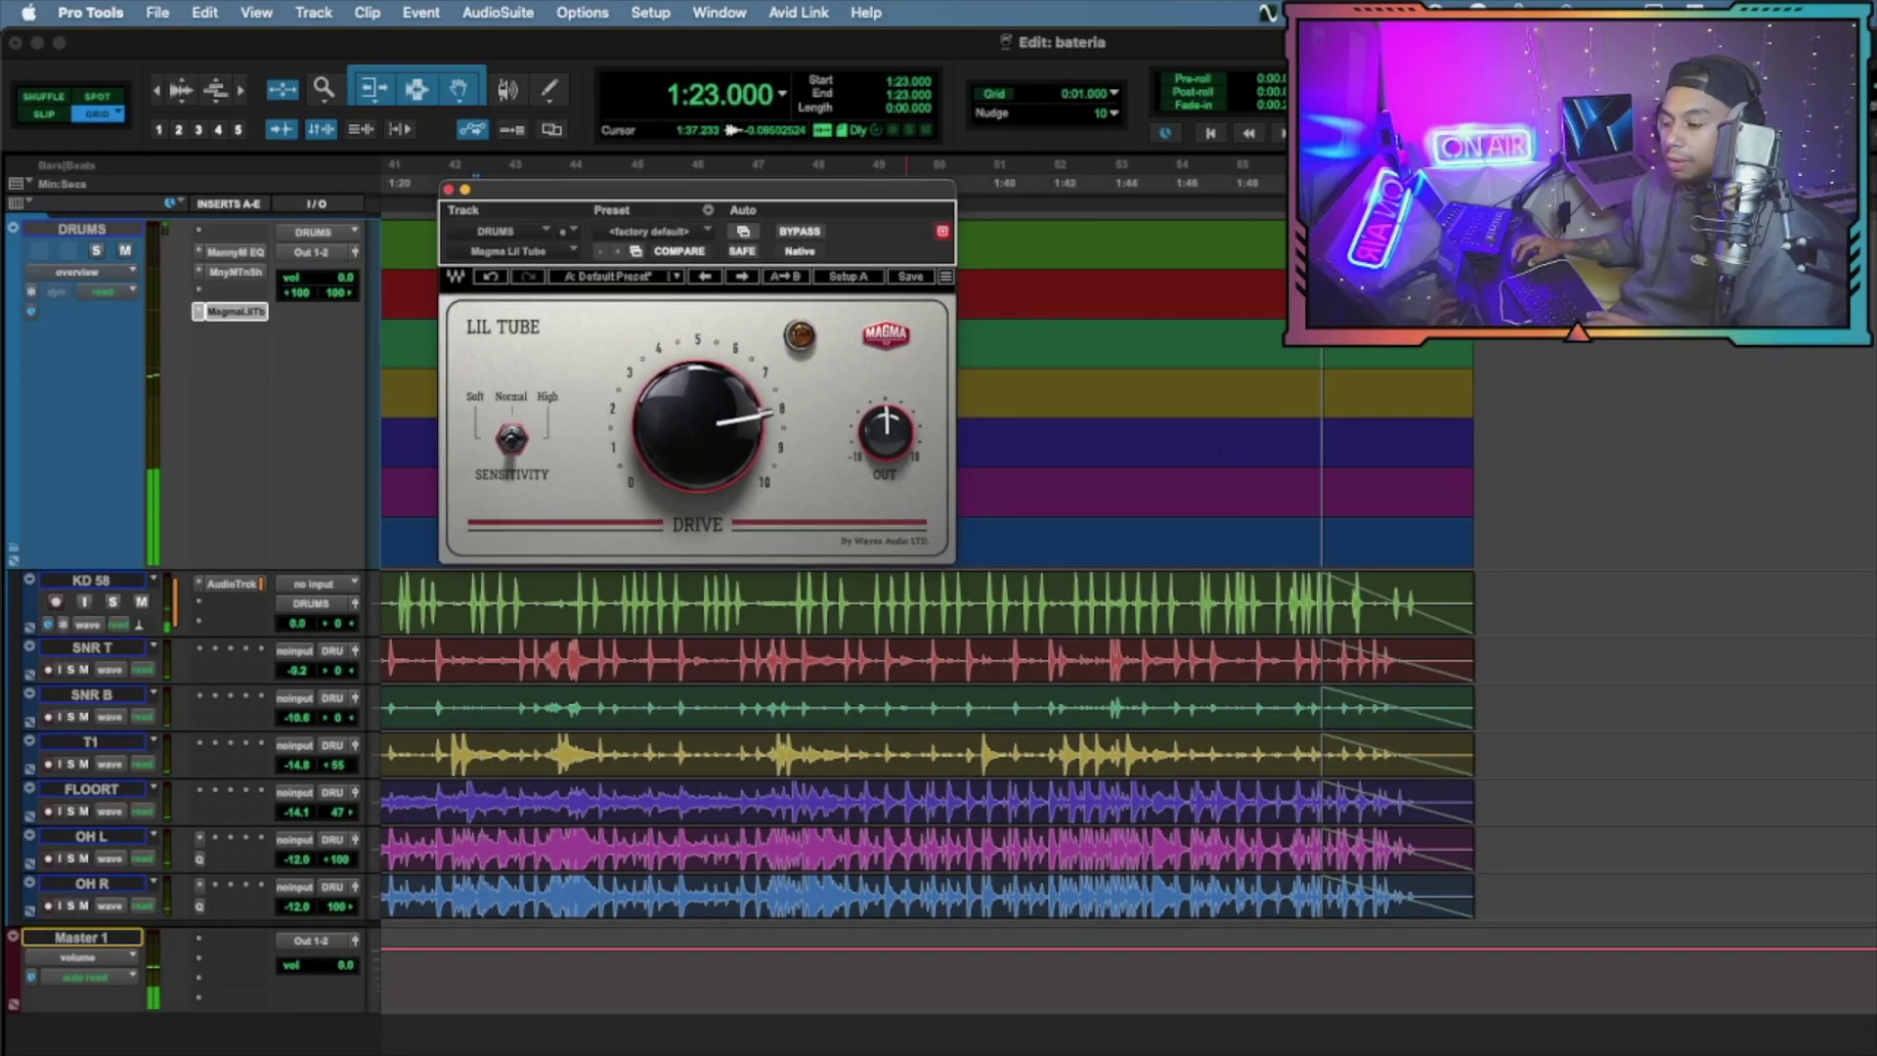
drag(719, 434, 719, 626)
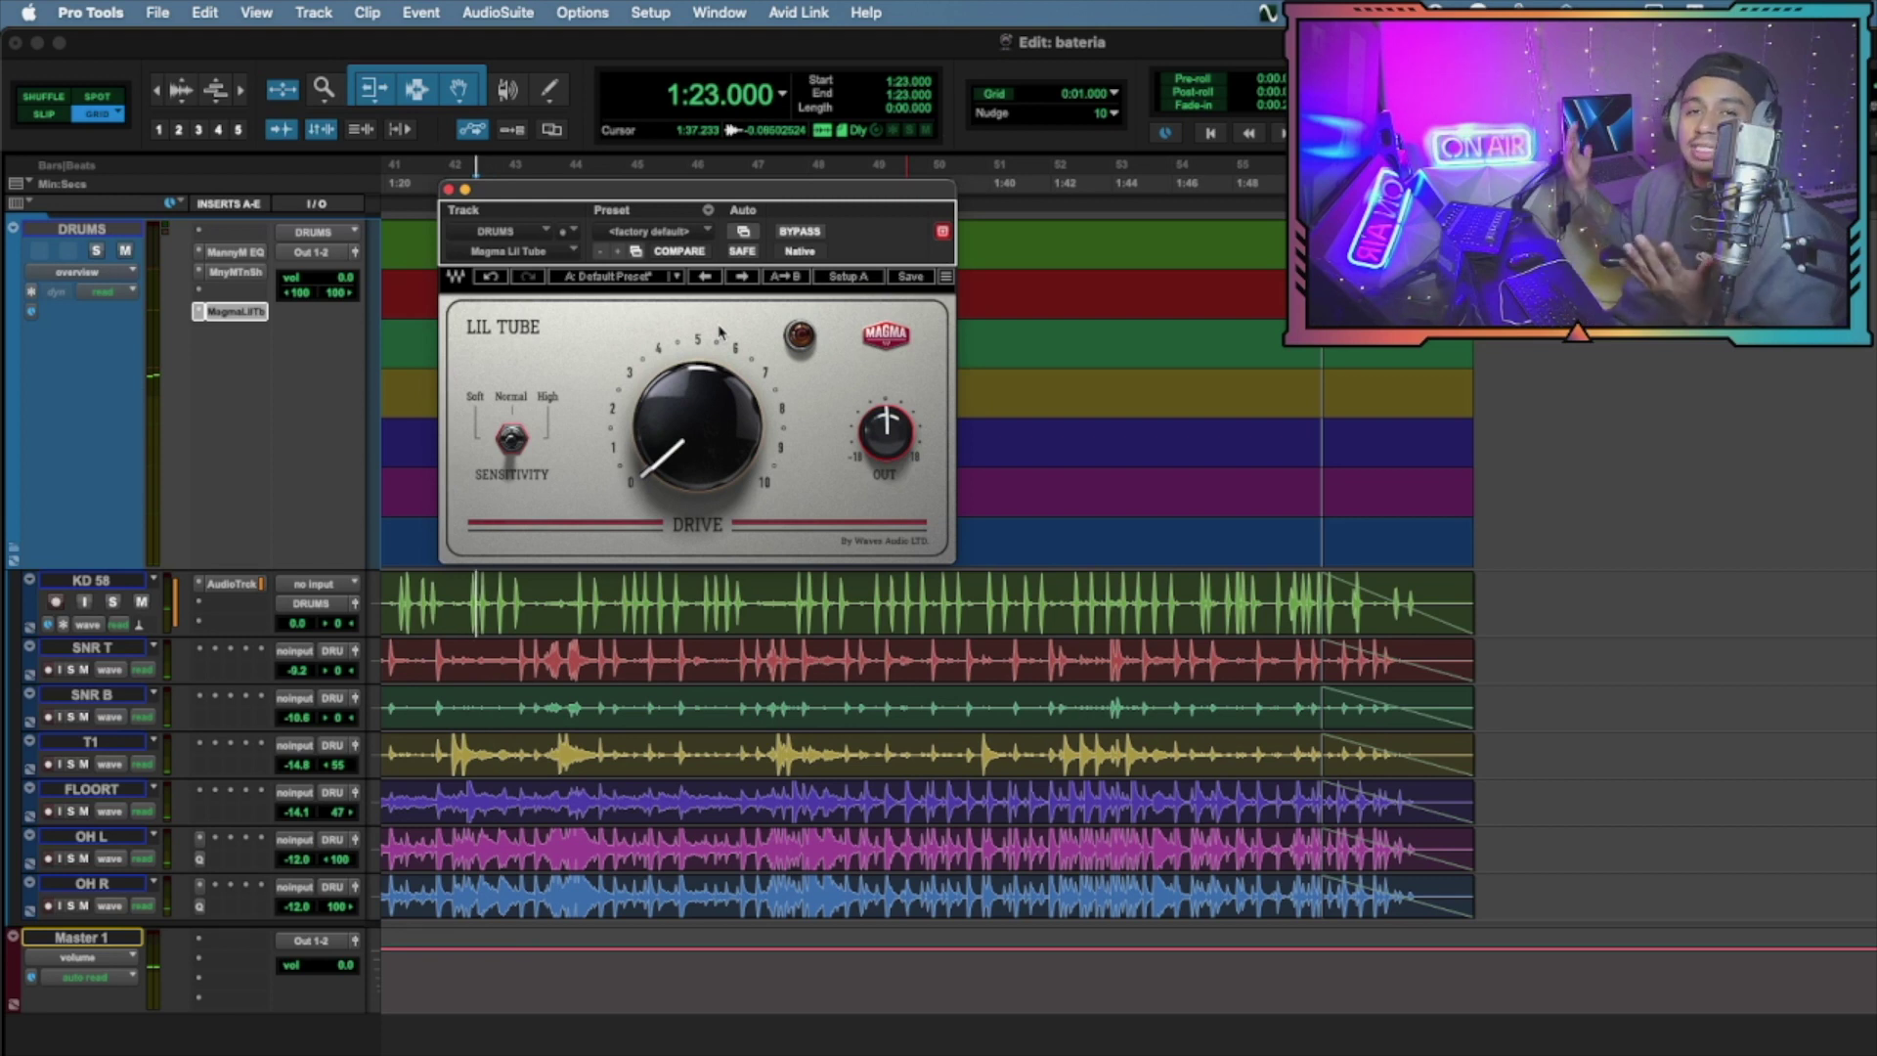
key(space)
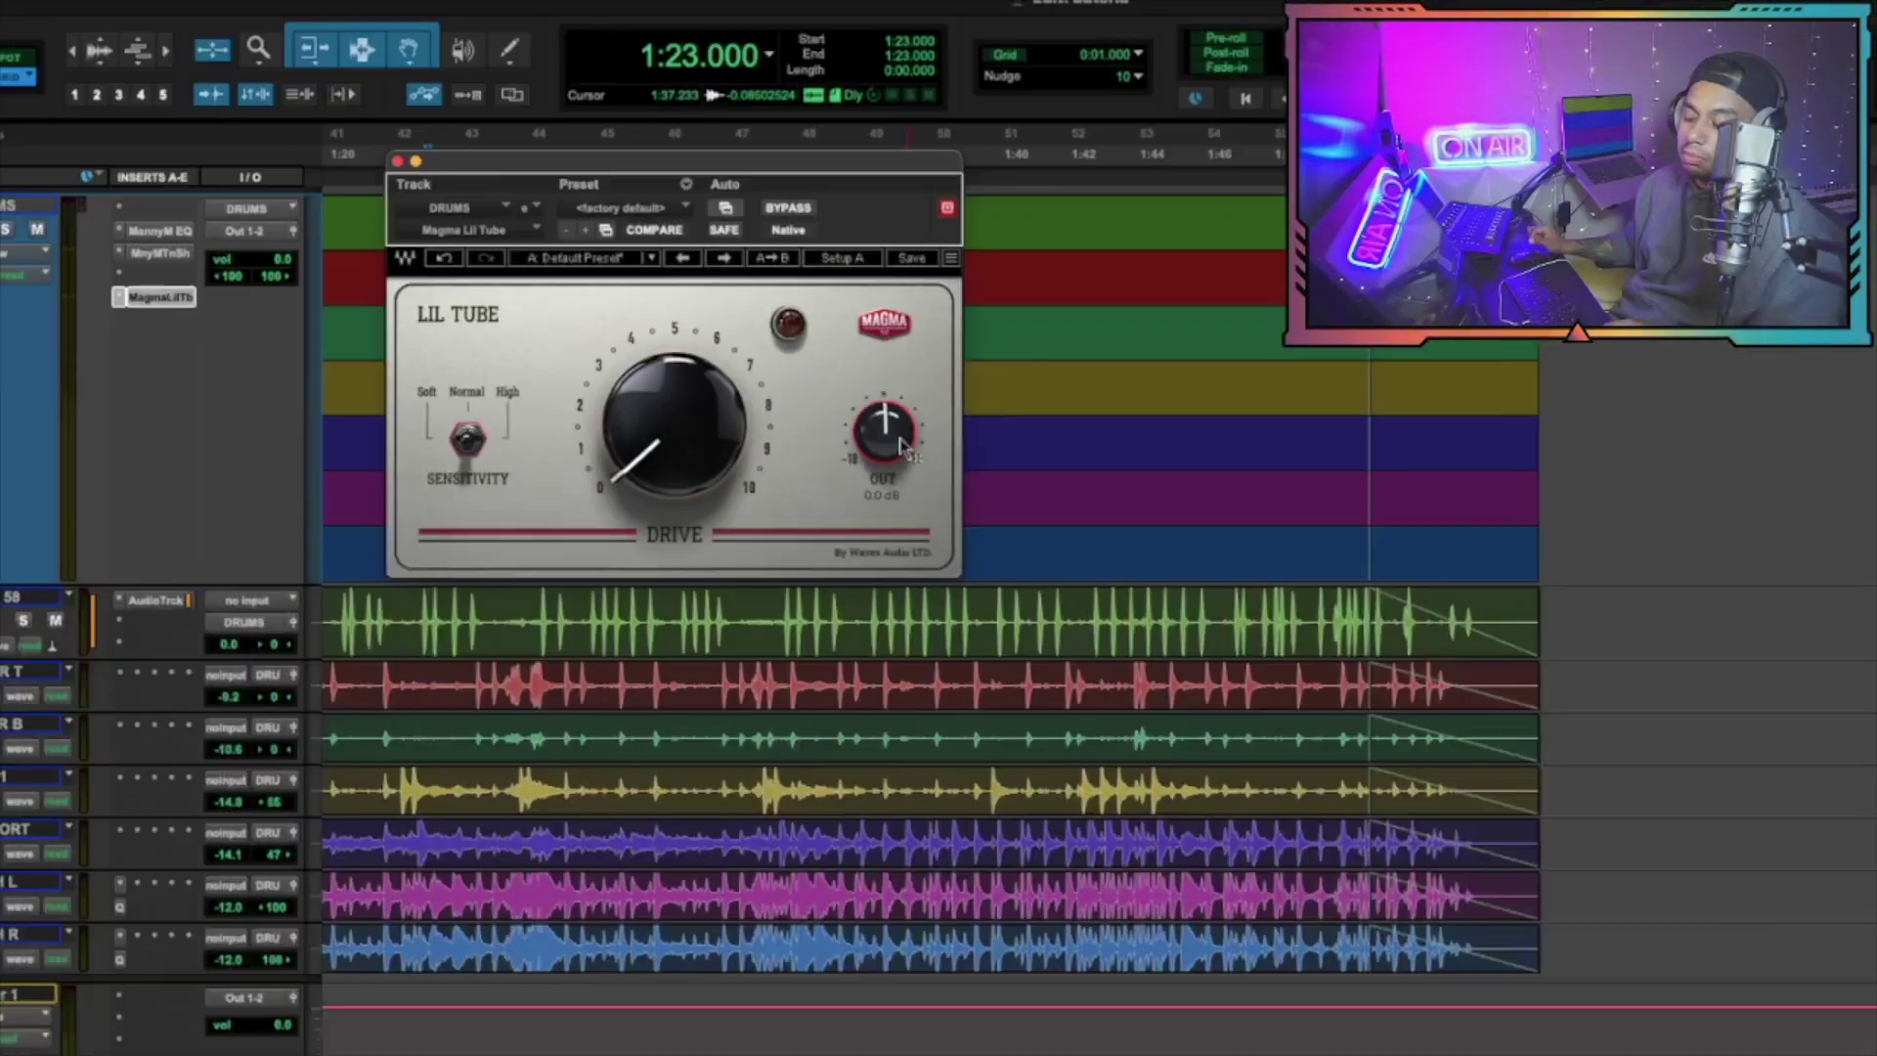
Raise the Lil Tube's Drive to about 1 and reset its Out level to 0.0 dB
mouse_move(901, 442)
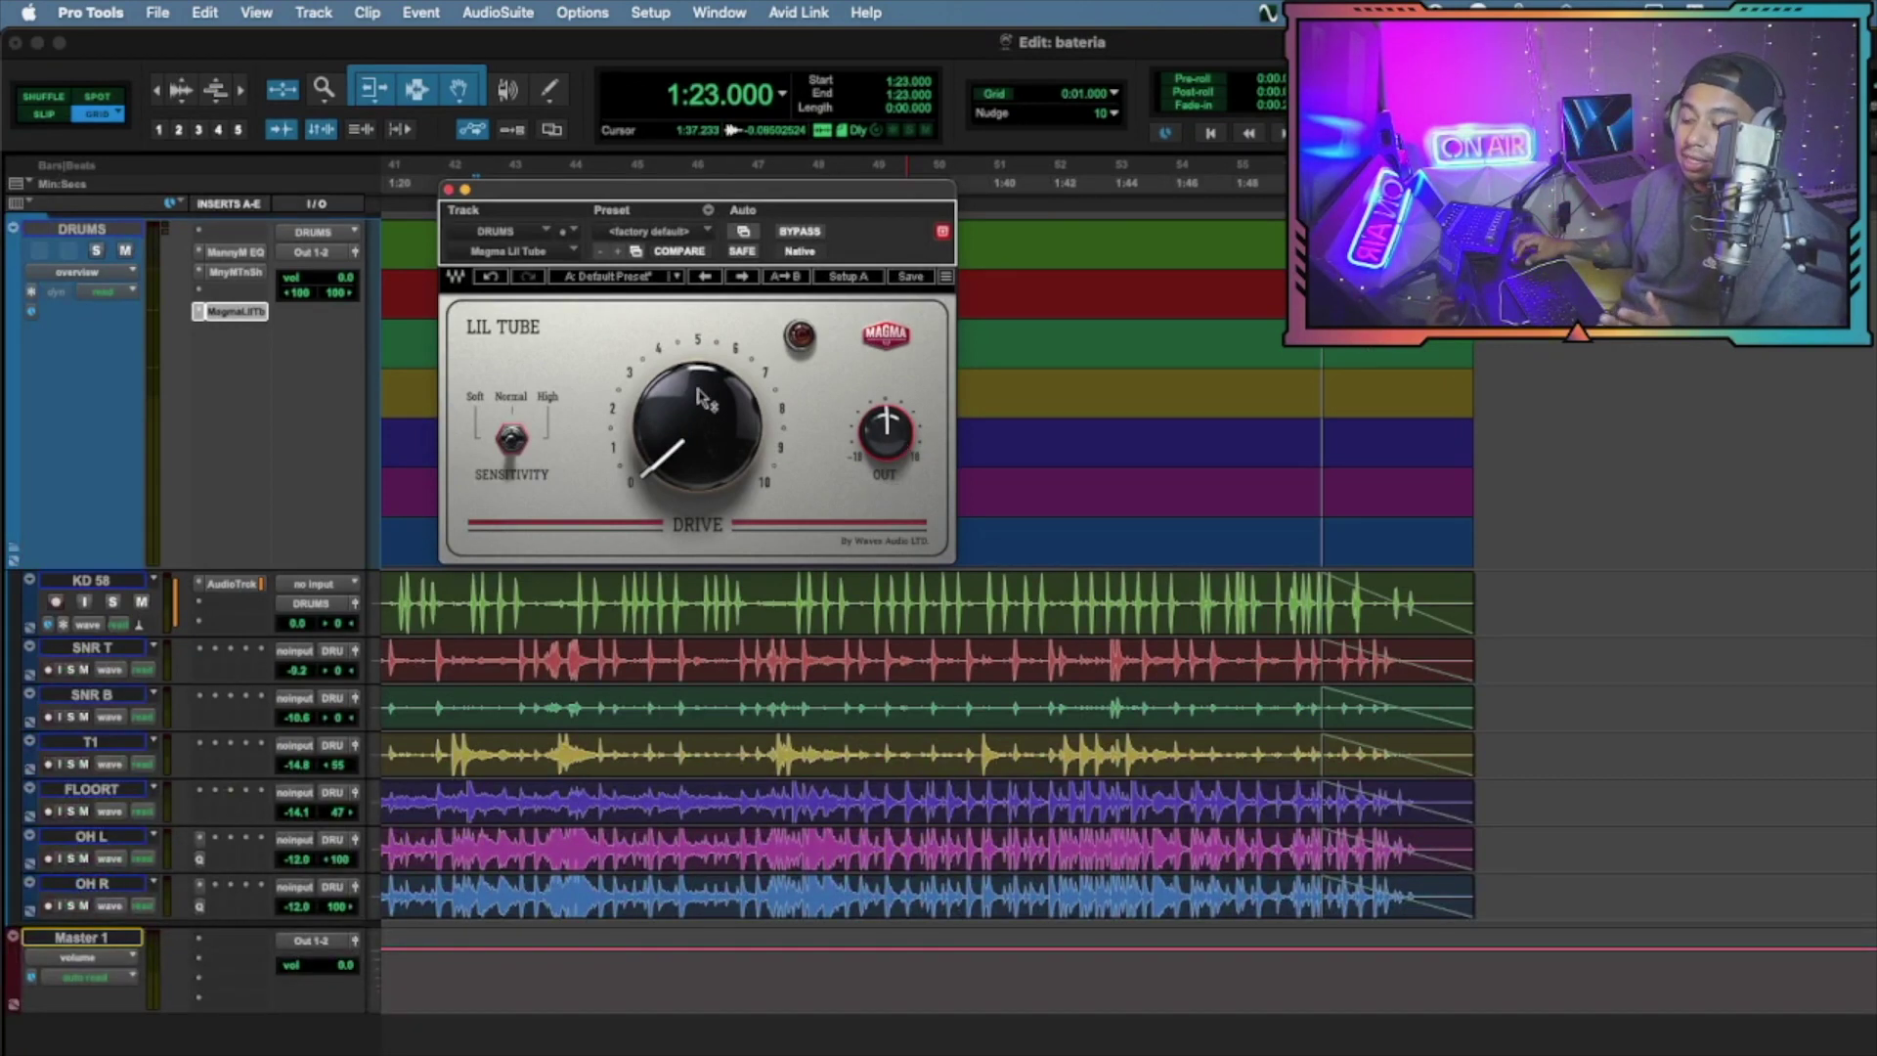
drag(708, 400, 663, 432)
click(891, 433)
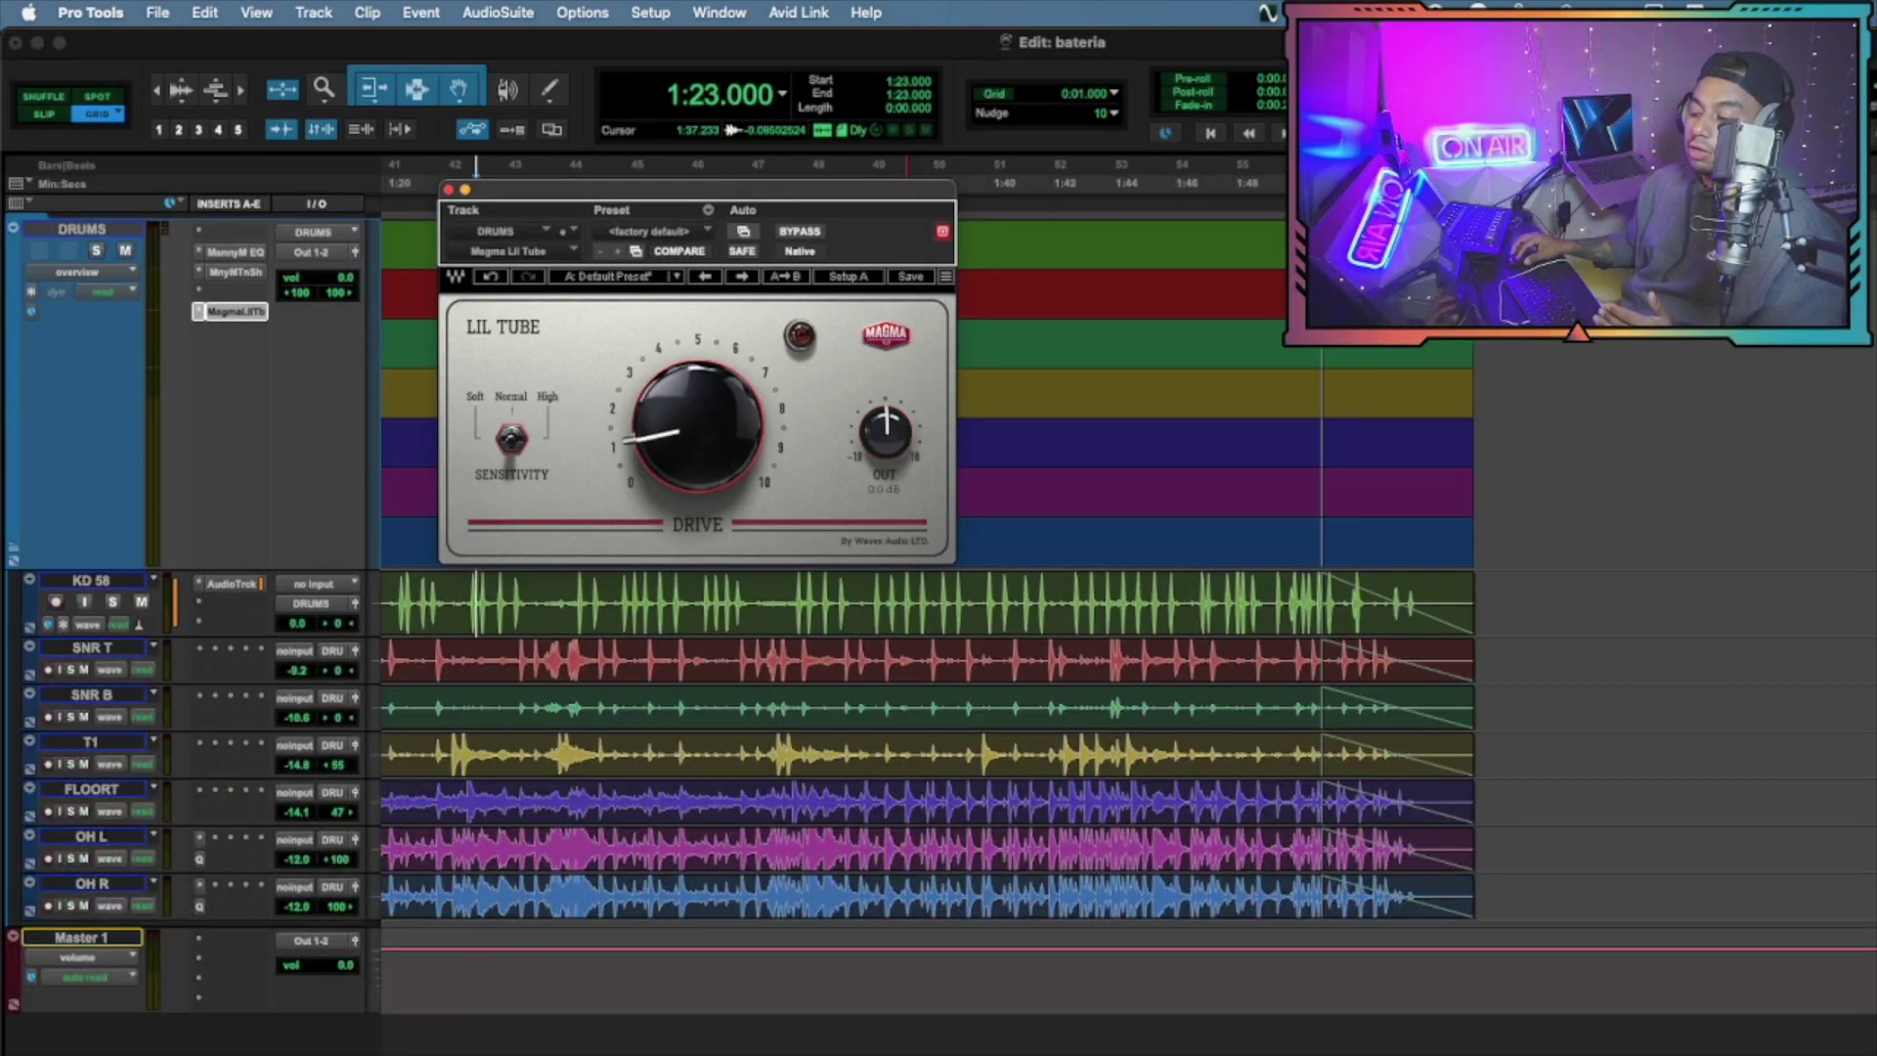
double_click(888, 432)
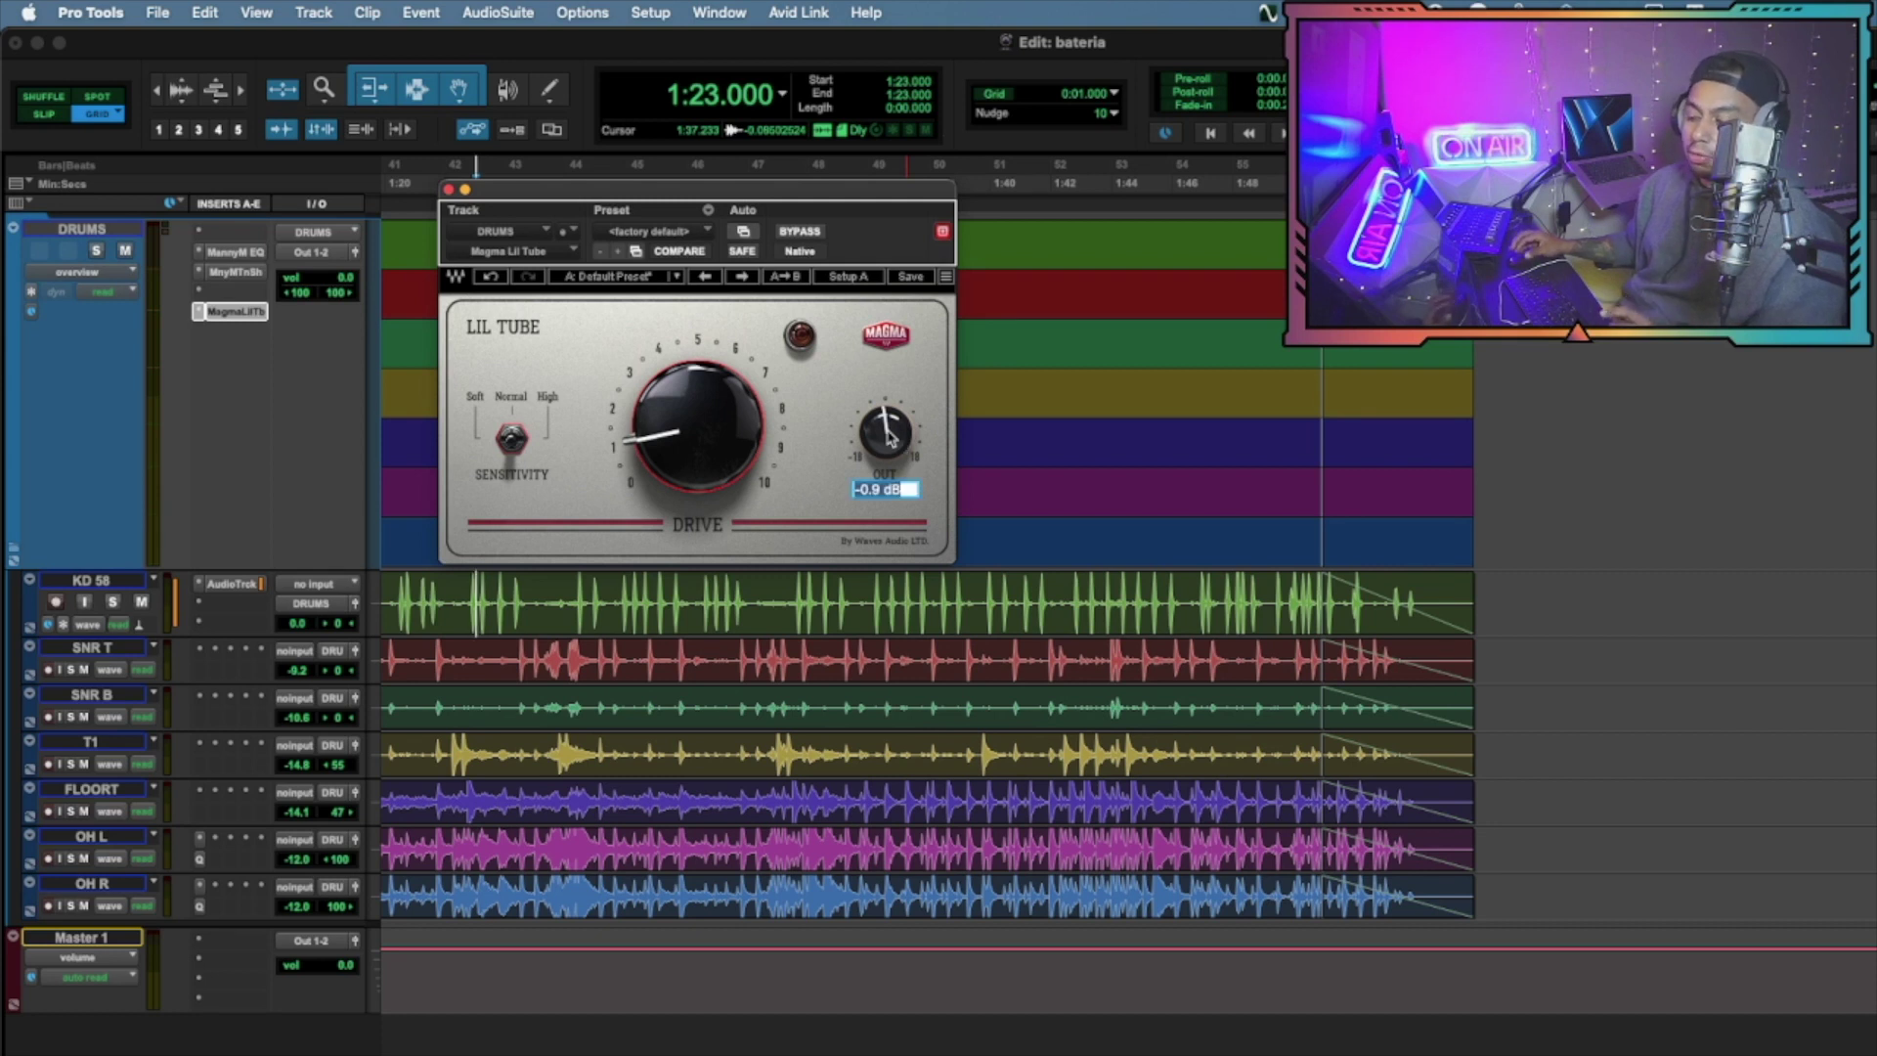
key(Return)
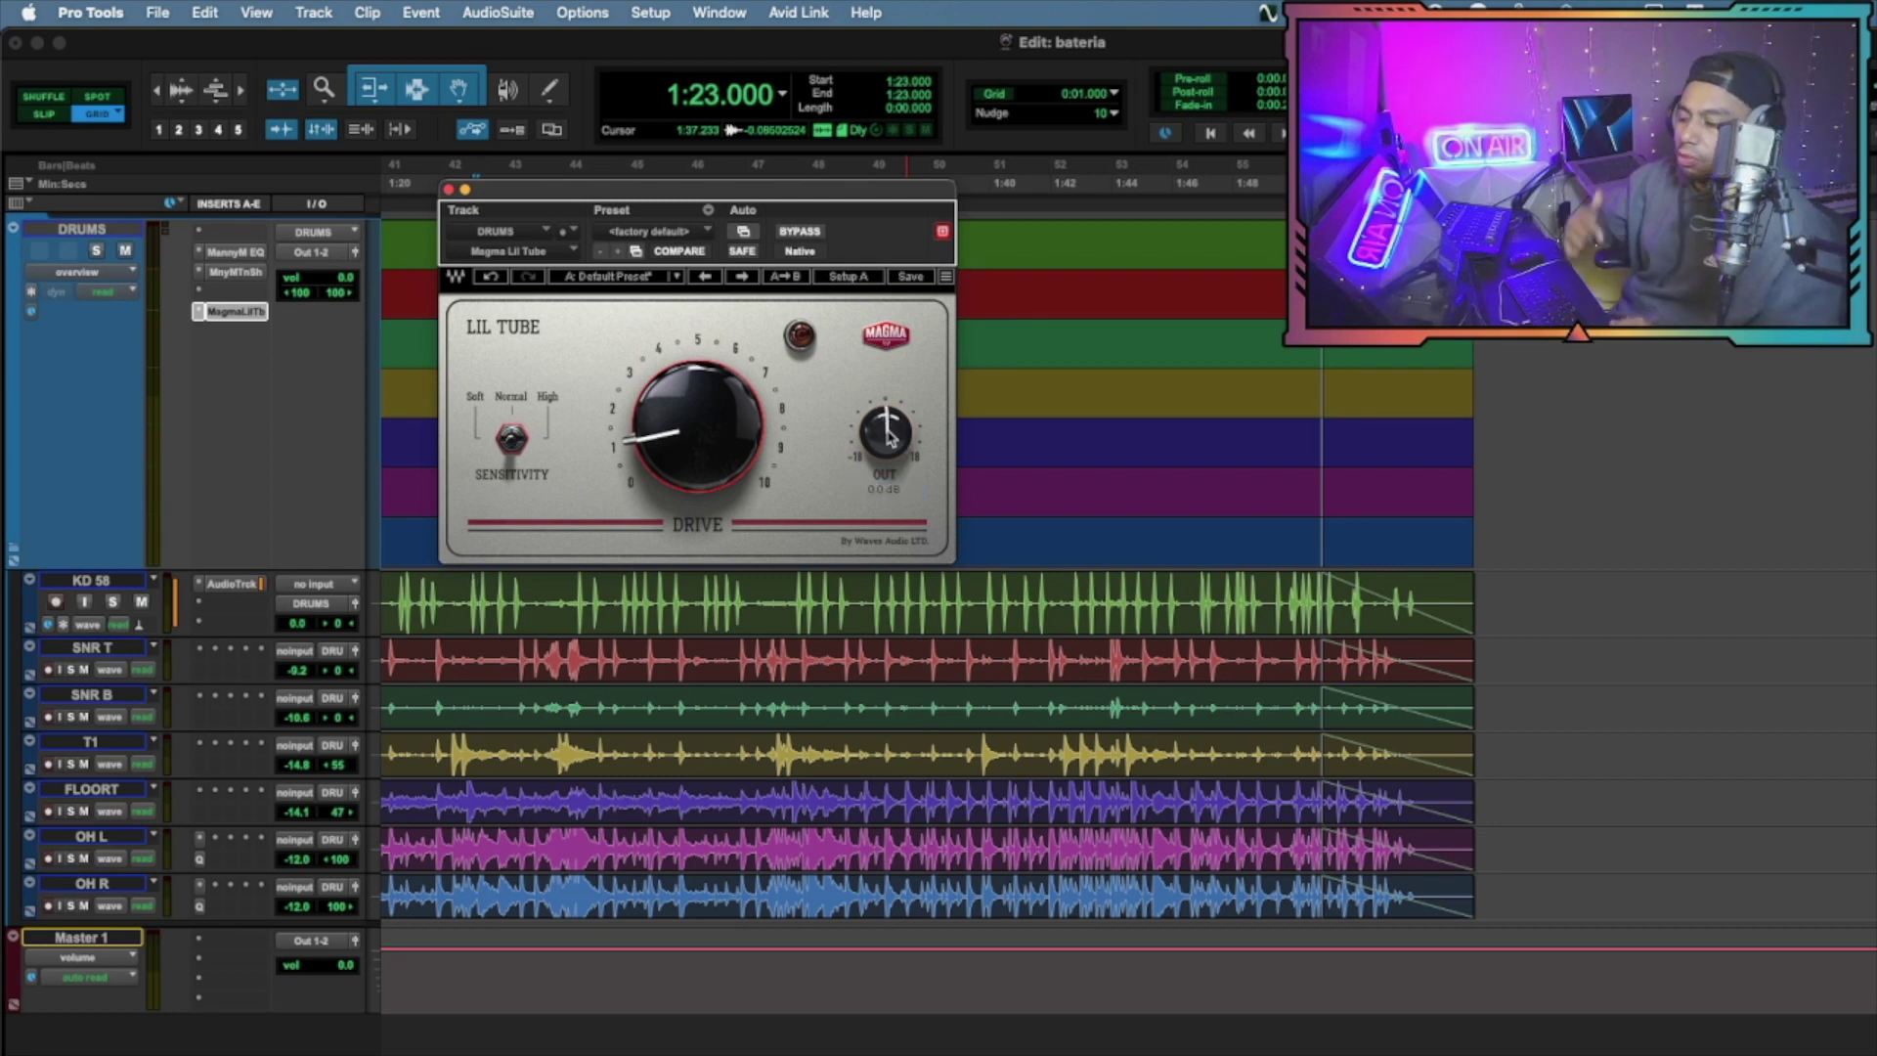
Place the playback start at 1:26.000, bypass the Lil Tube on the DRUMS track and play the drums
click(566, 173)
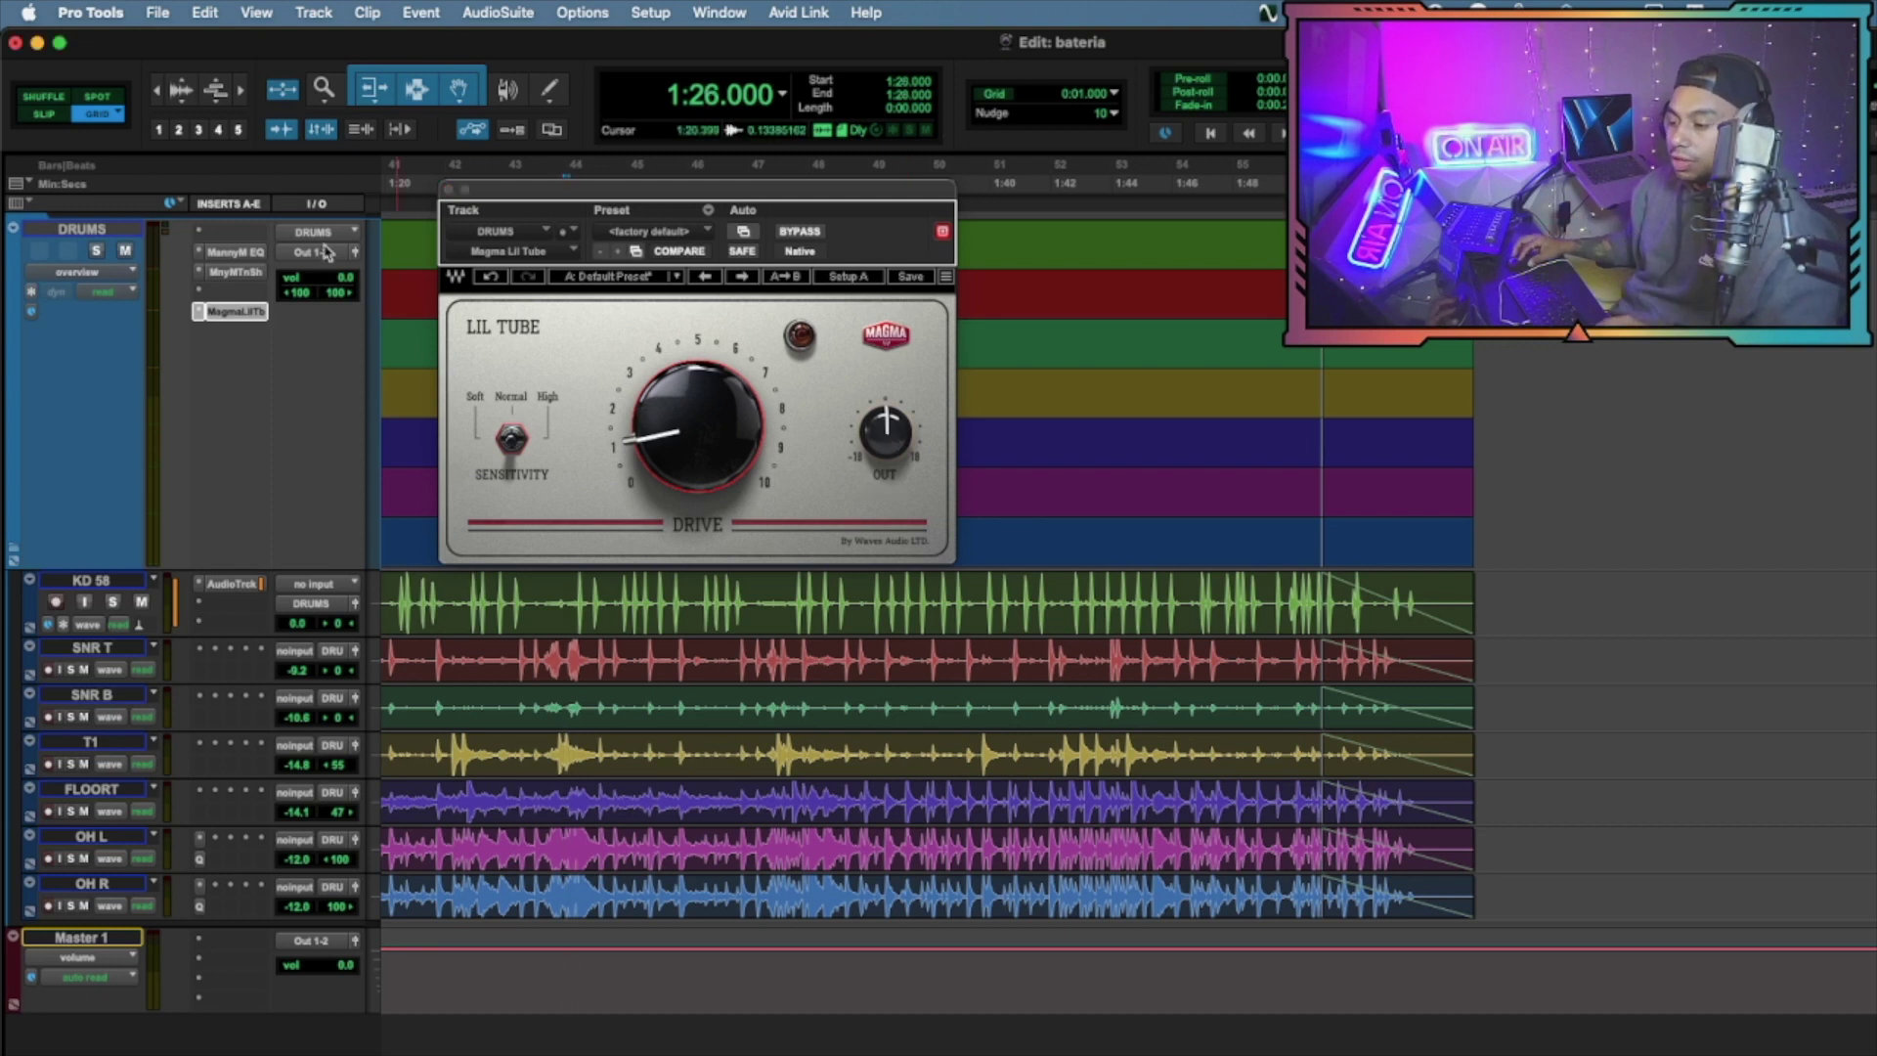
super+click(266, 311)
key(space)
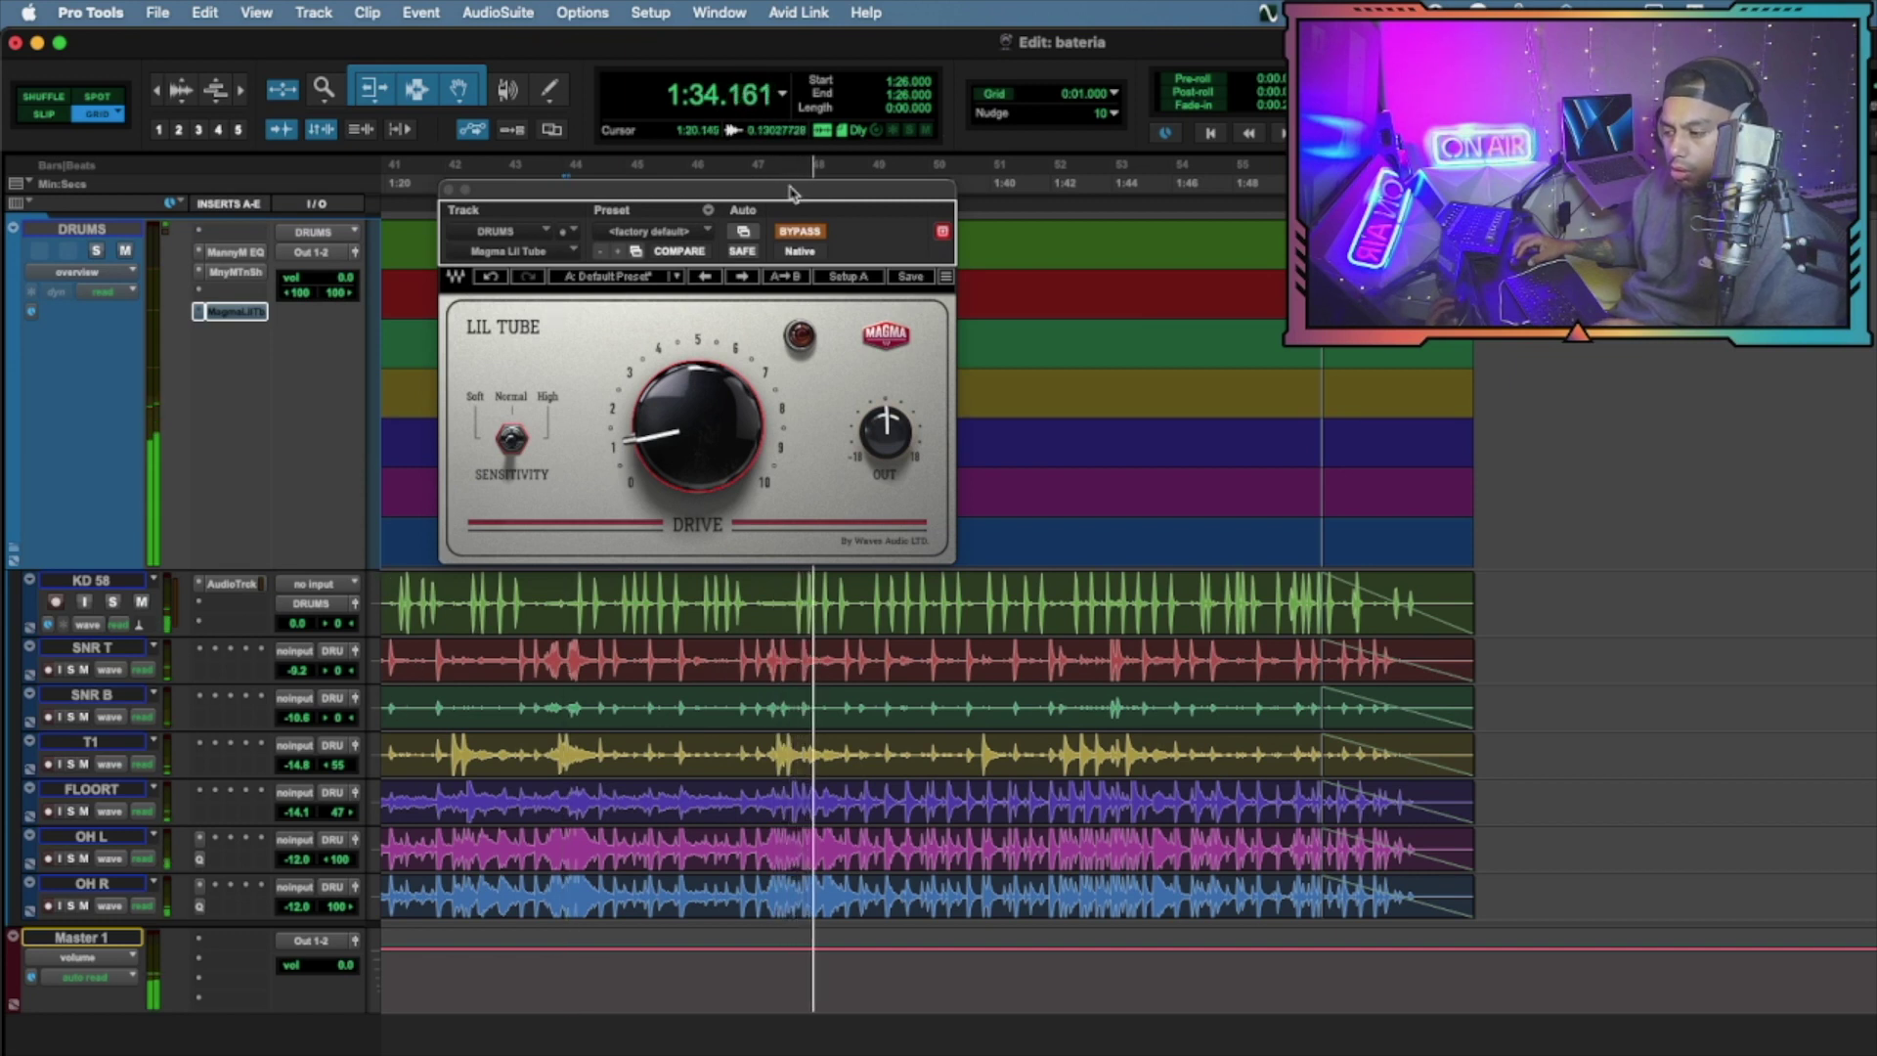
Lower the Drive to 0 during playback and toggle the Lil Tube's bypass to compare processed and dry drums, leaving it active
drag(706, 453, 704, 489)
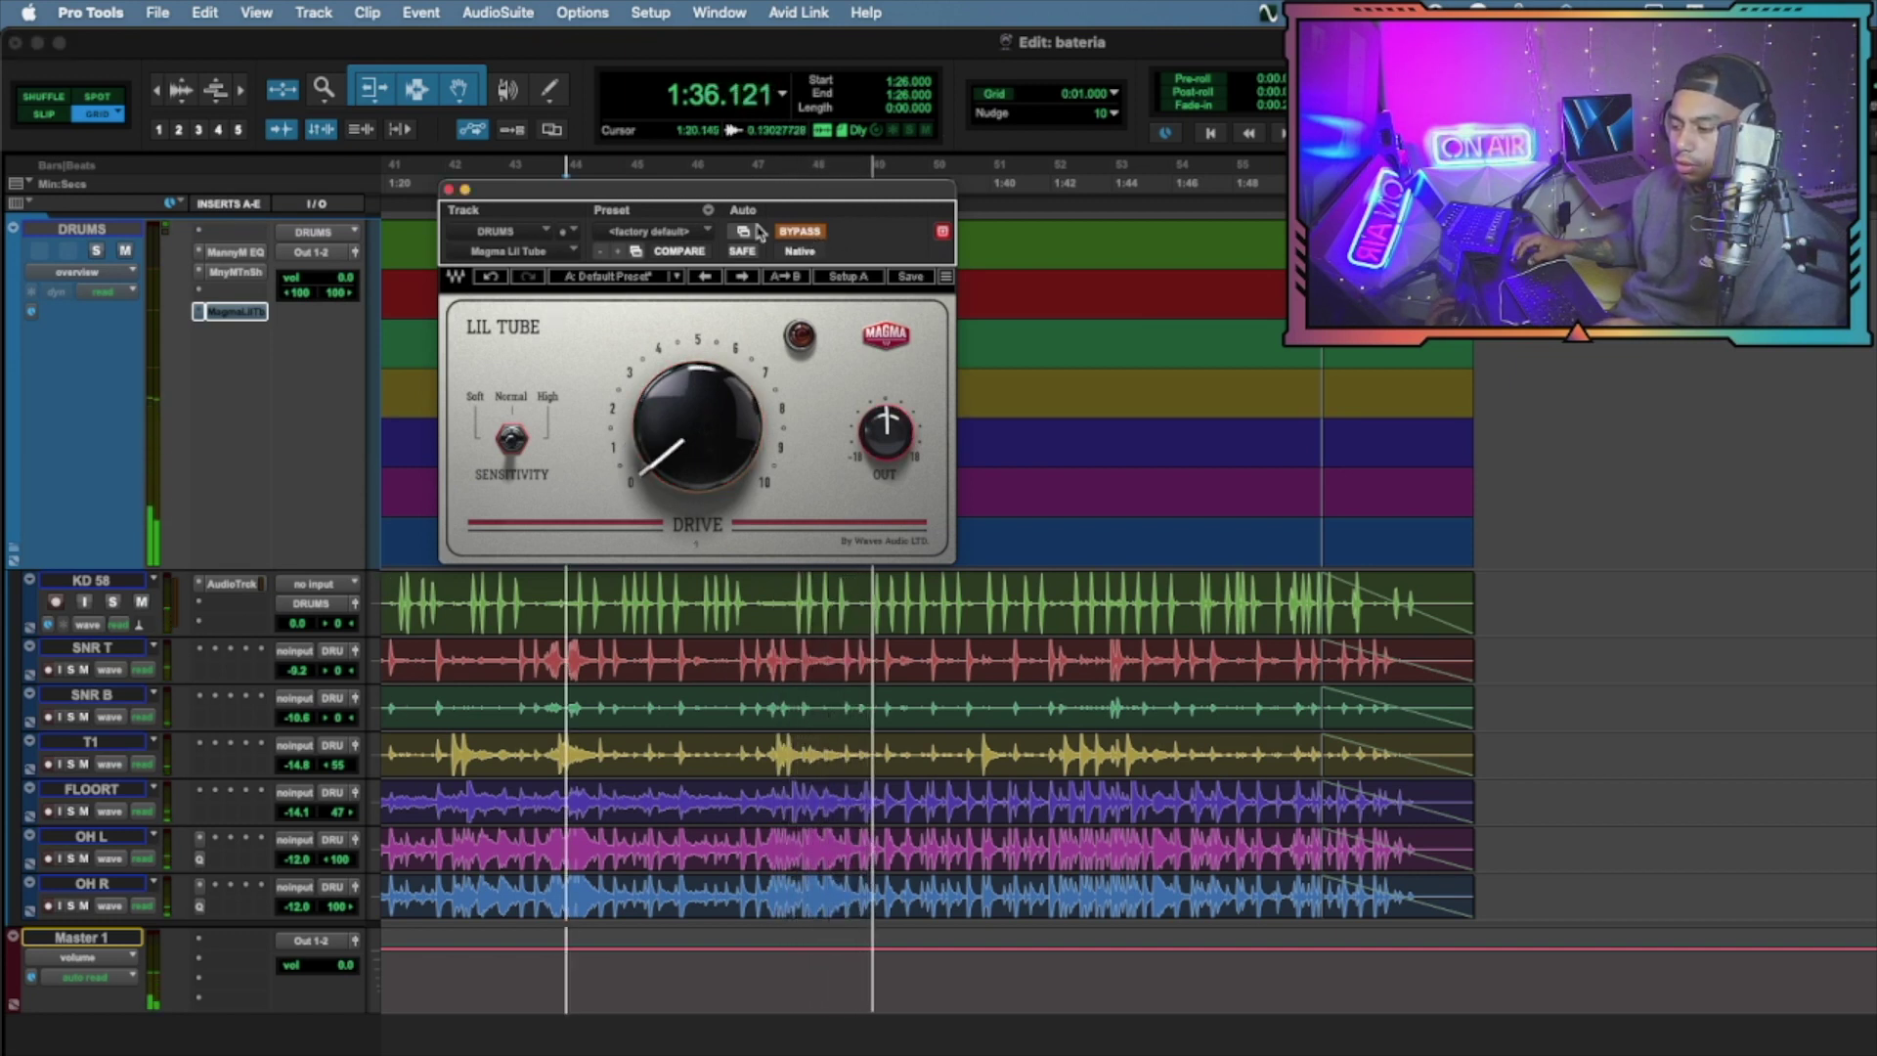
click(792, 232)
click(800, 233)
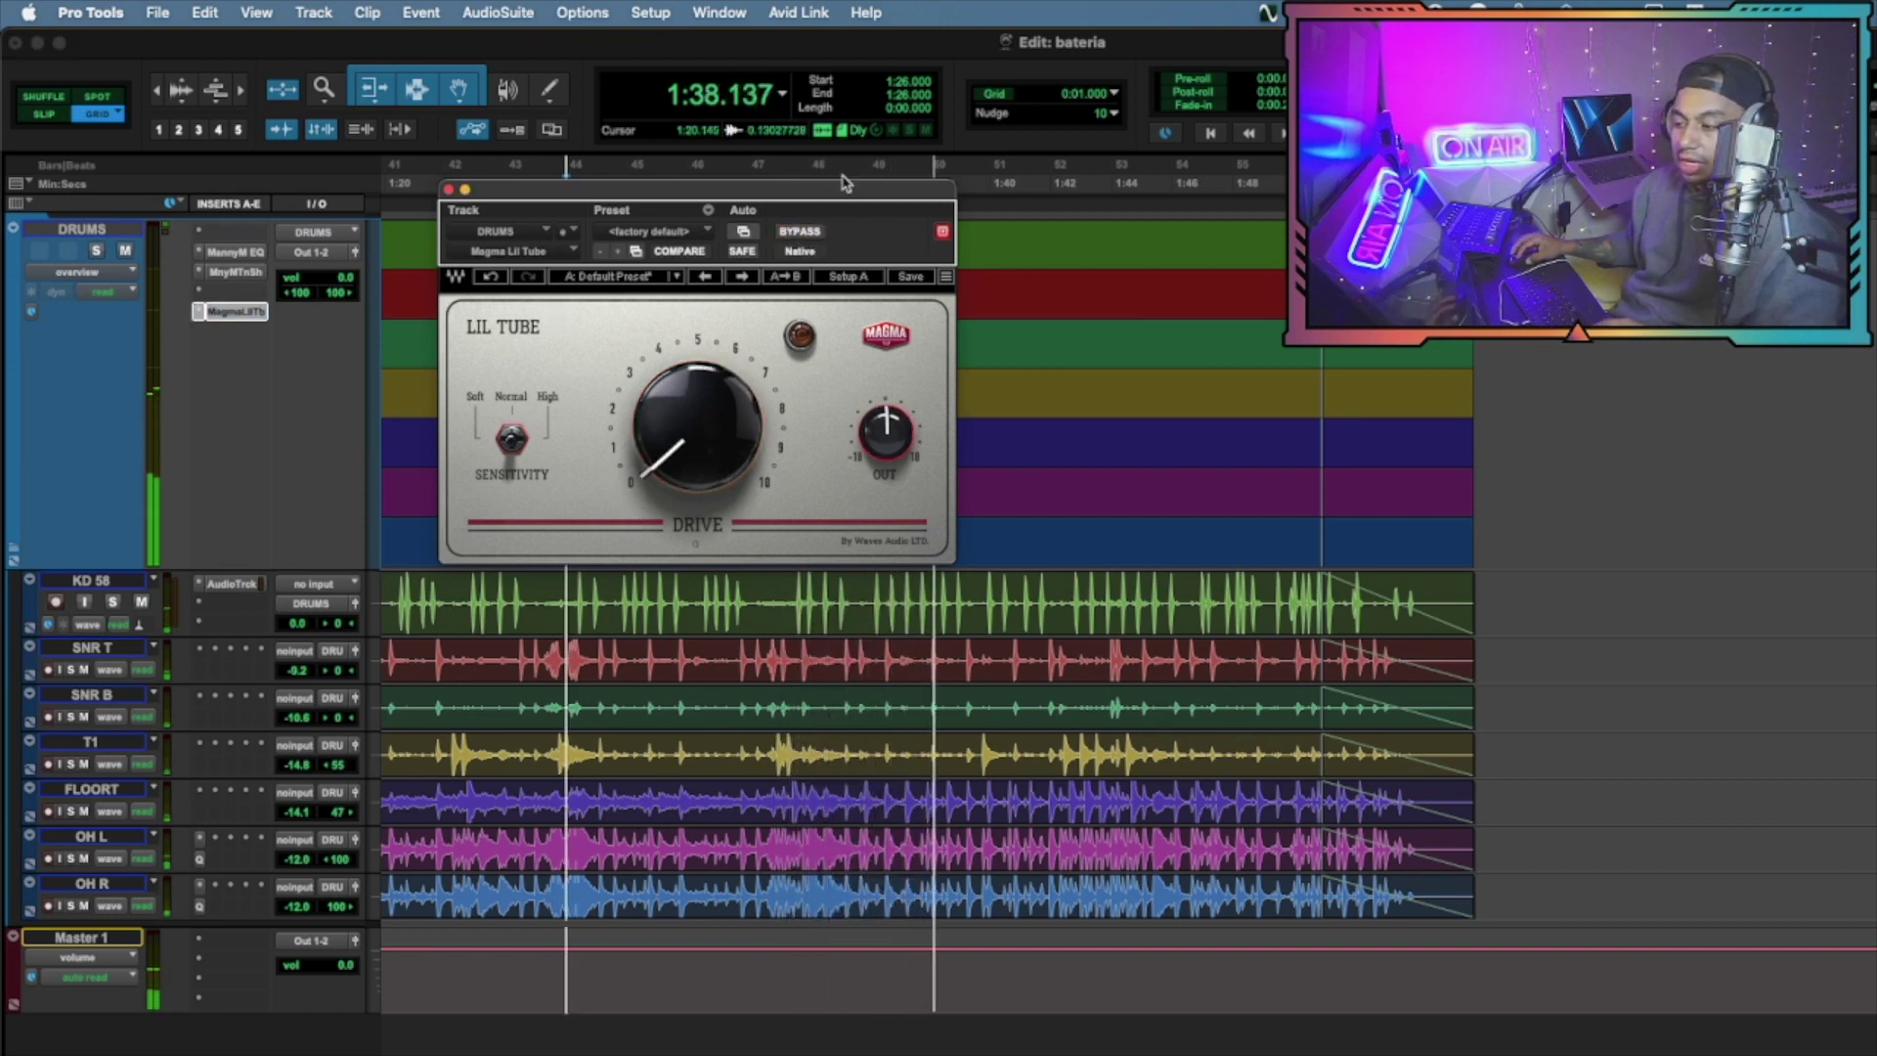
click(800, 233)
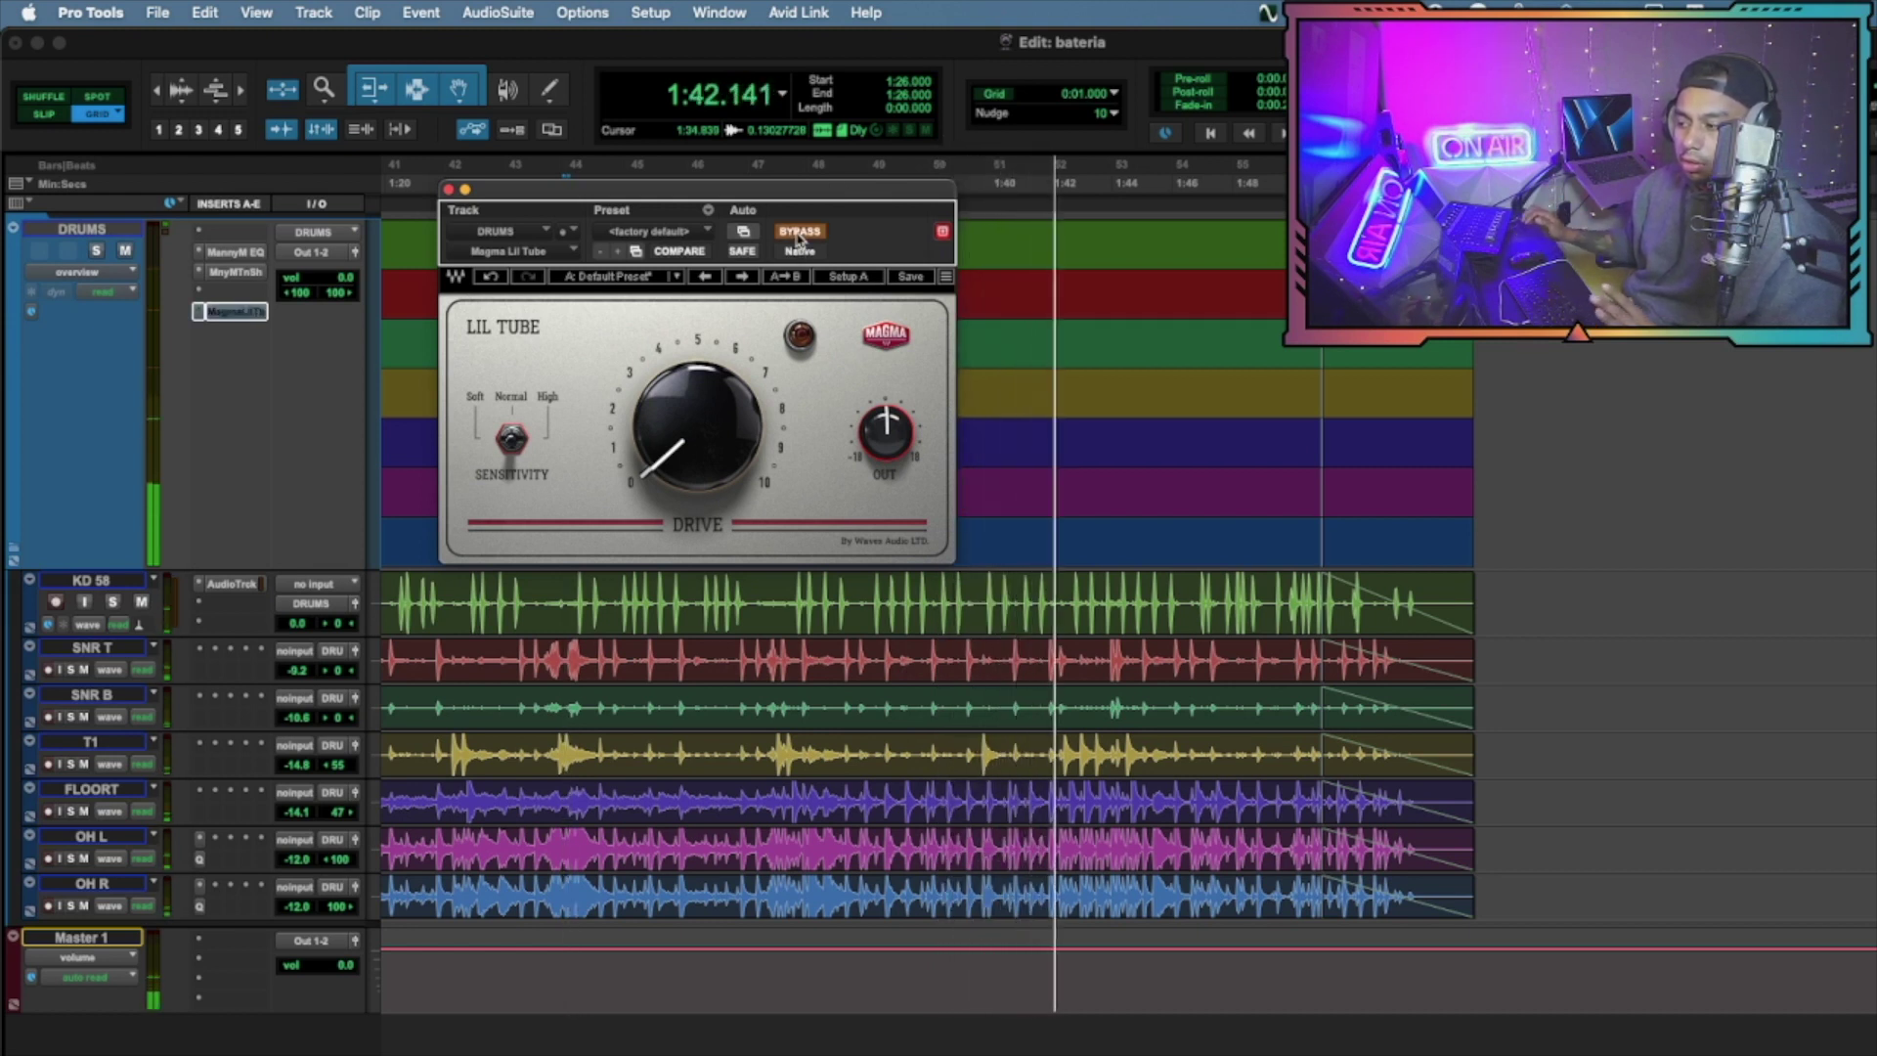
click(800, 233)
click(800, 233)
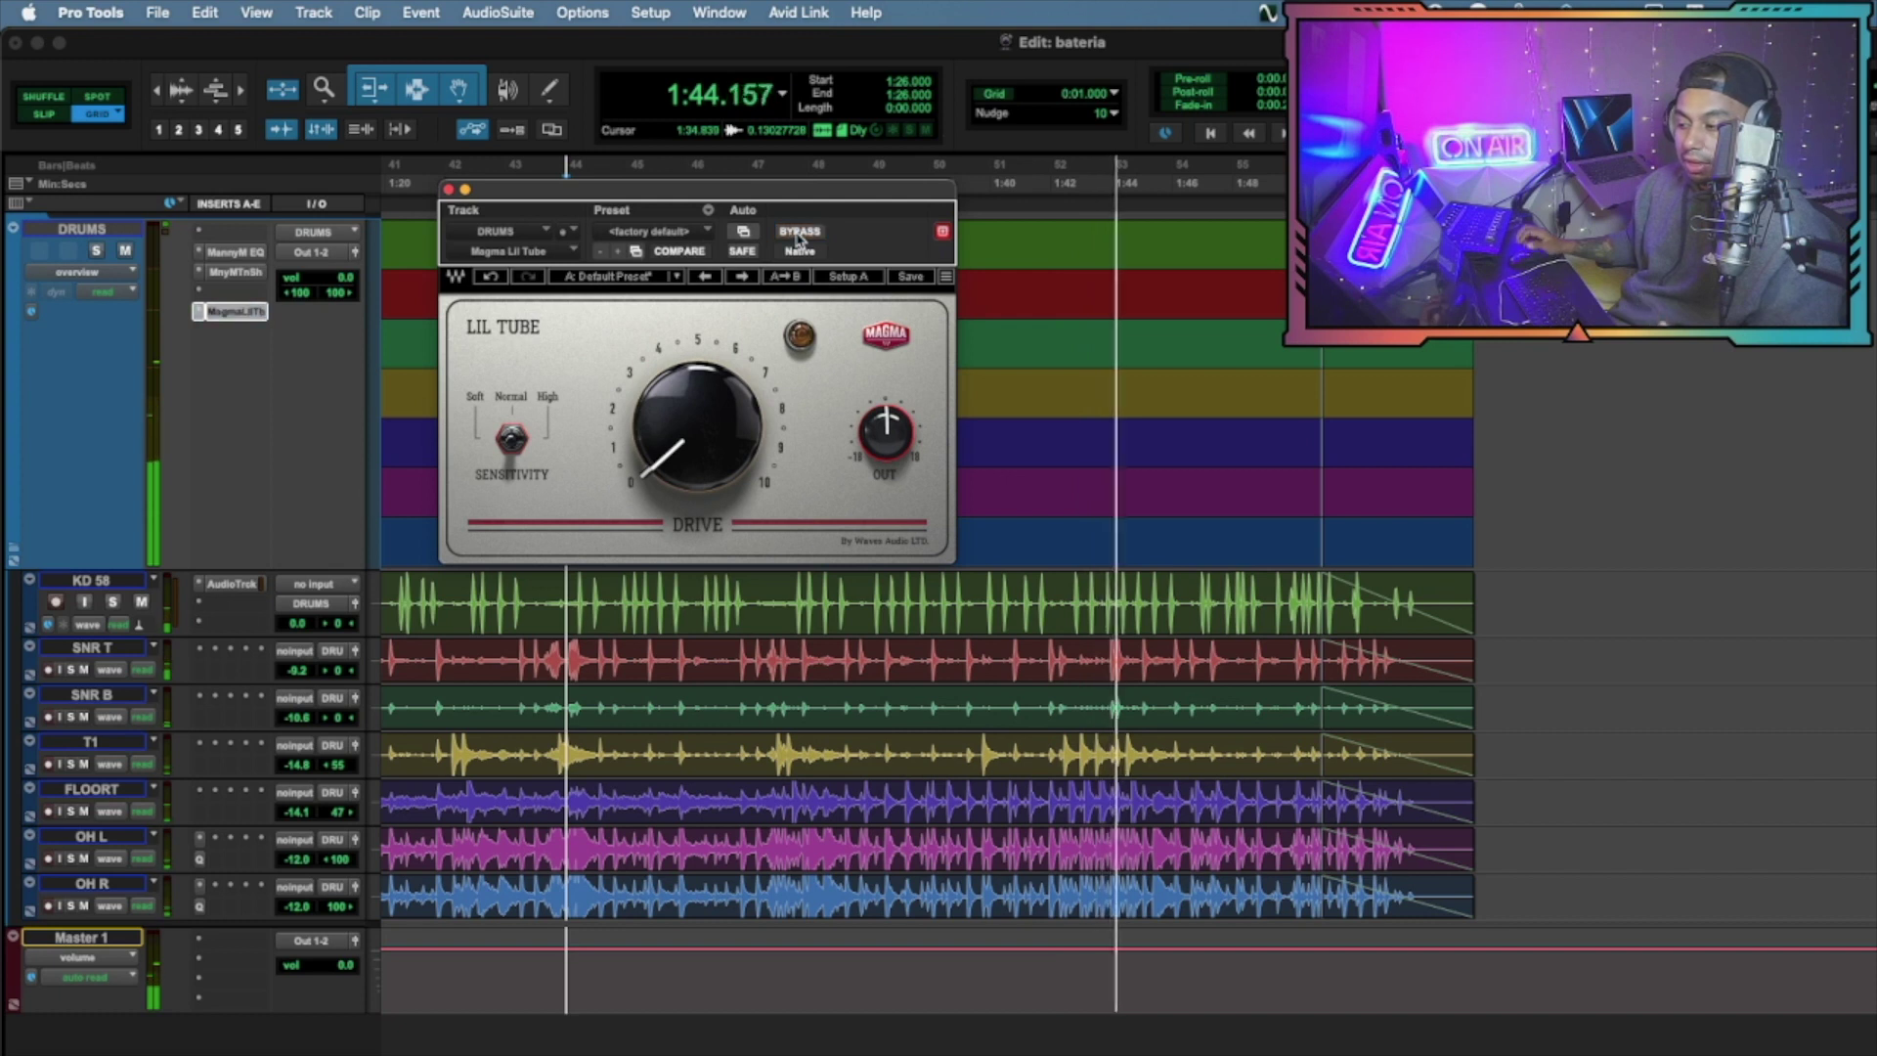
Cycle the Lil Tube's Sensitivity settings at Drive 0 while the drums play, ending on Normal
click(886, 432)
click(725, 447)
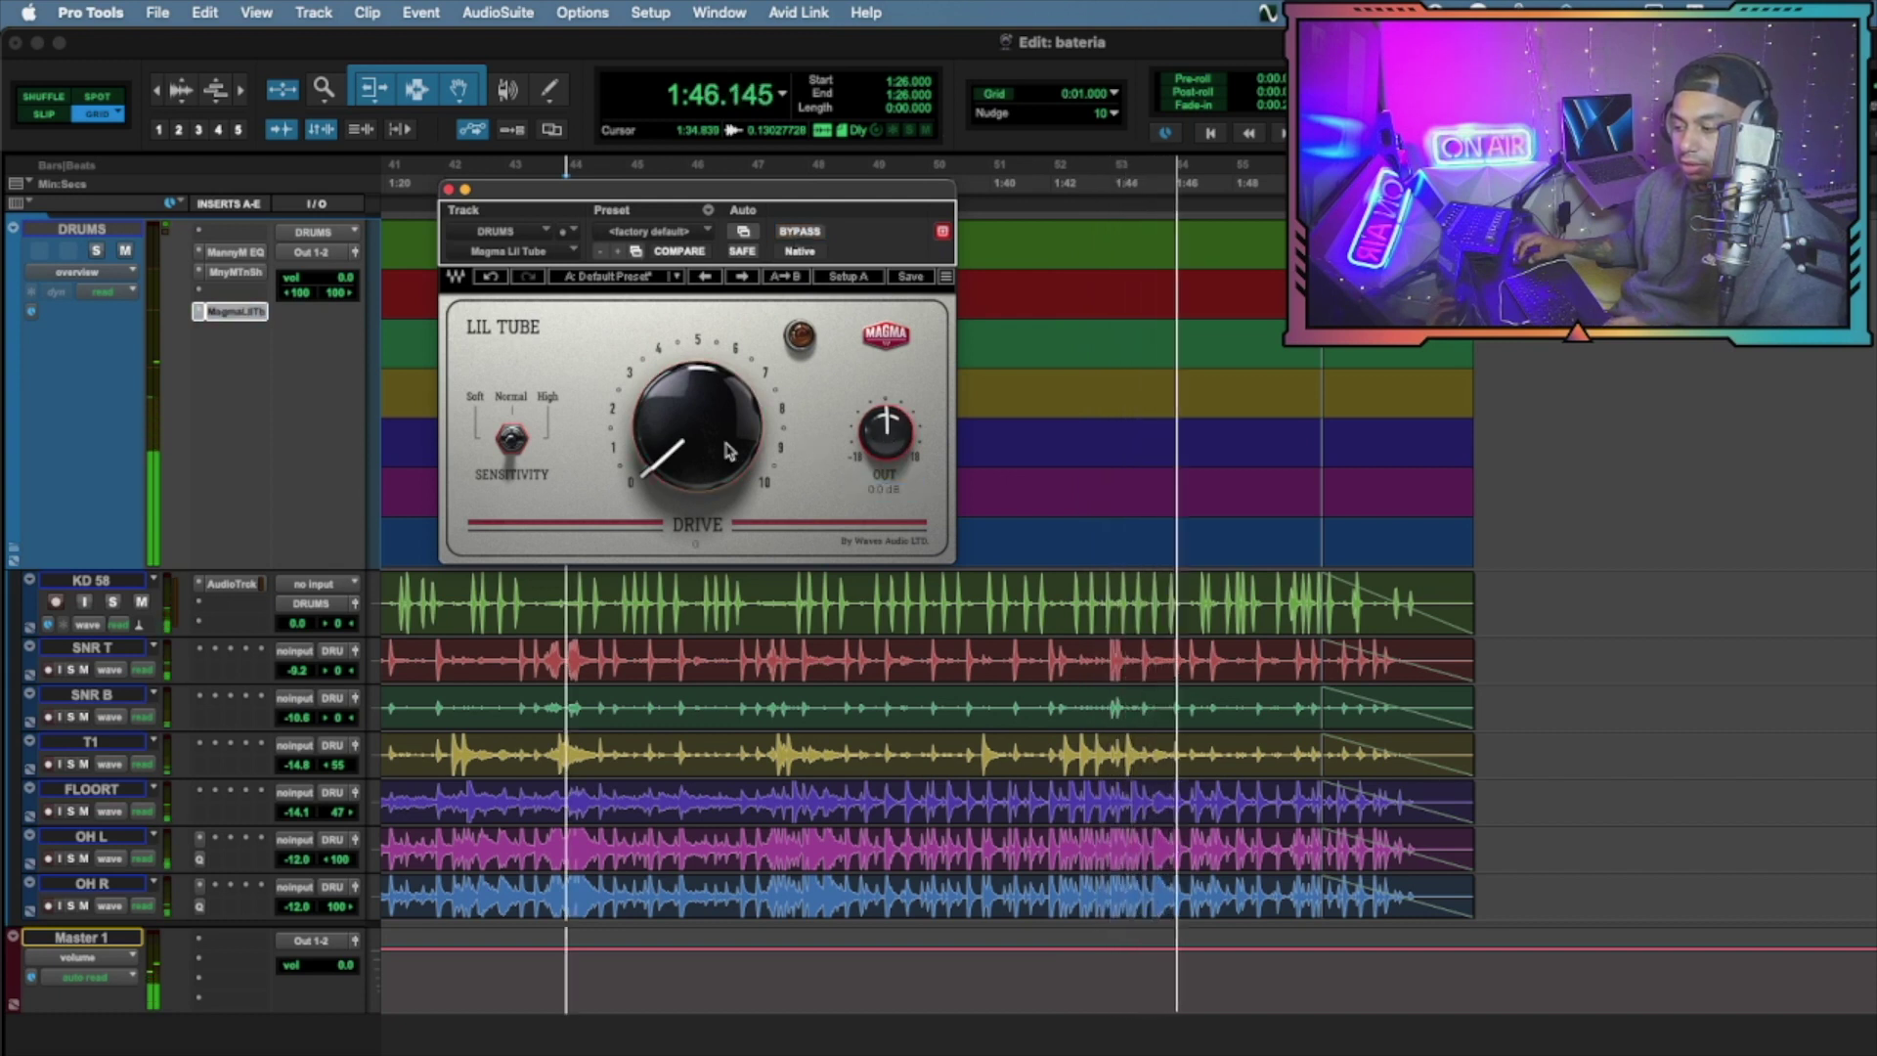
click(513, 439)
click(512, 439)
click(512, 440)
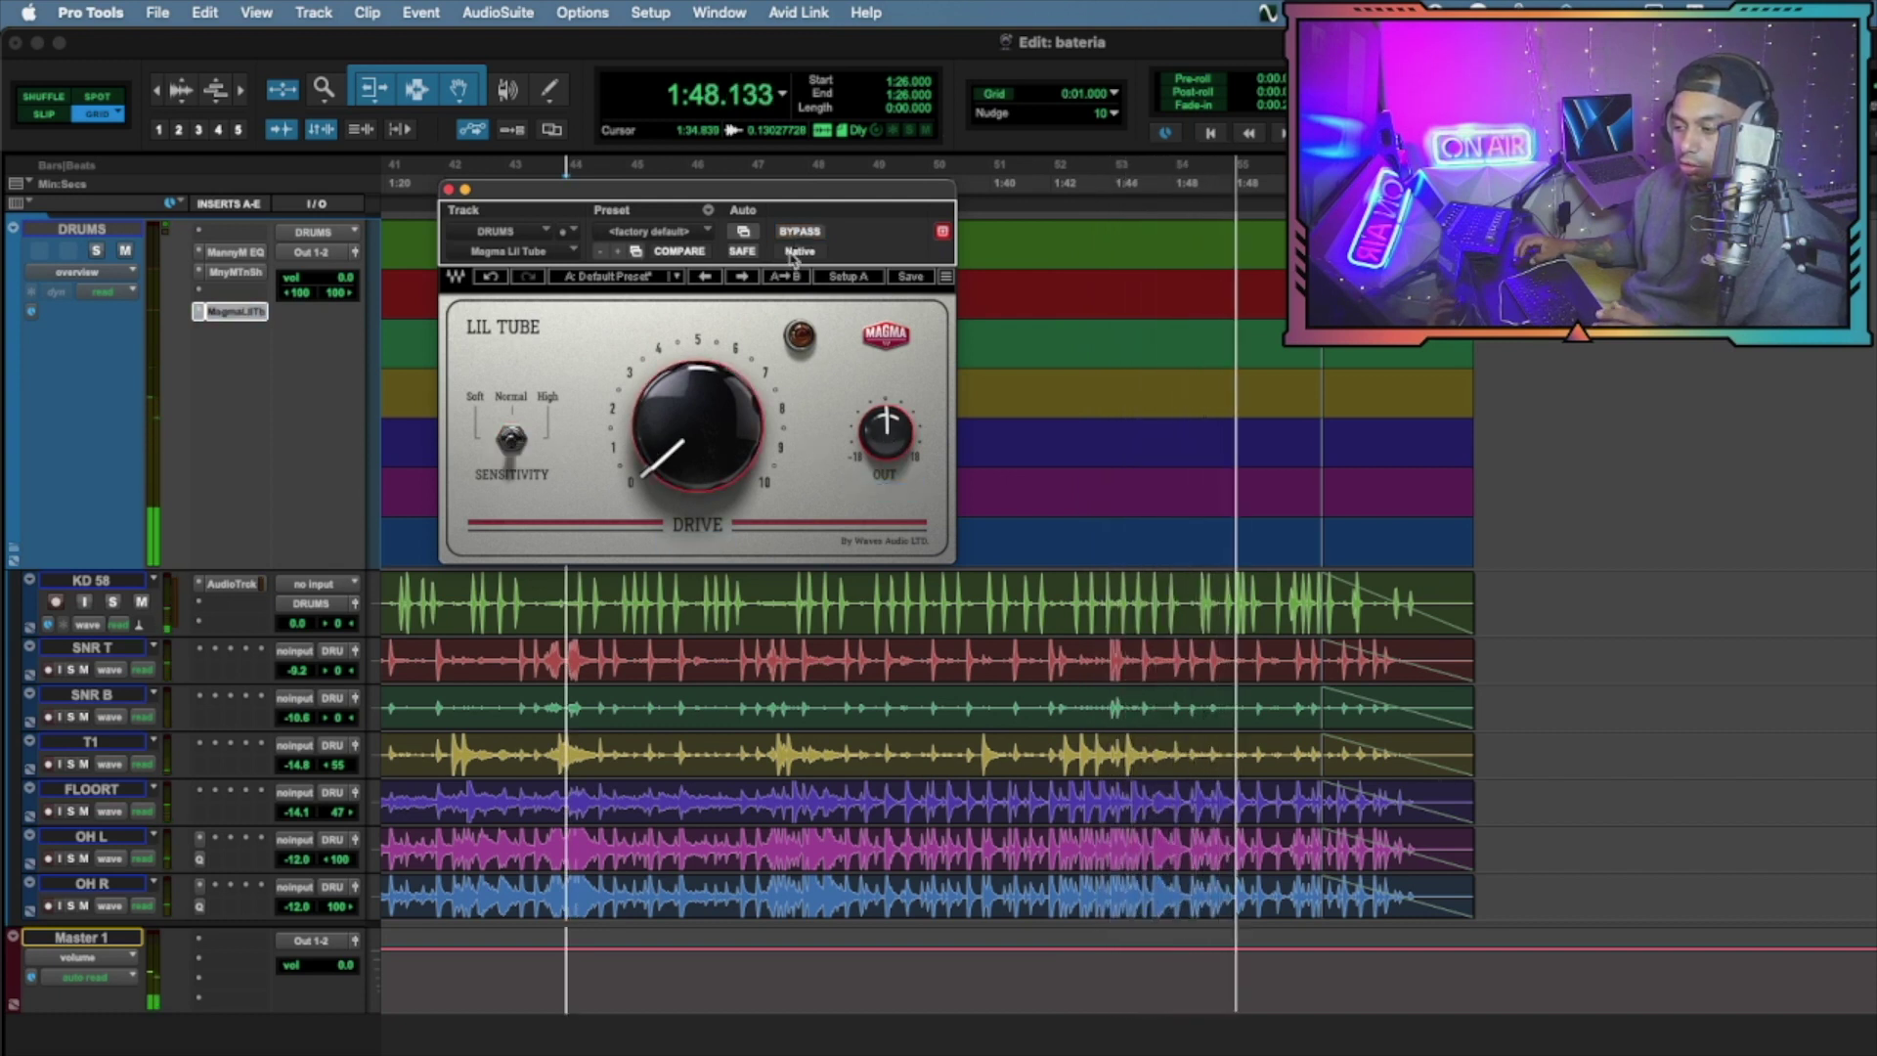
click(512, 440)
click(513, 439)
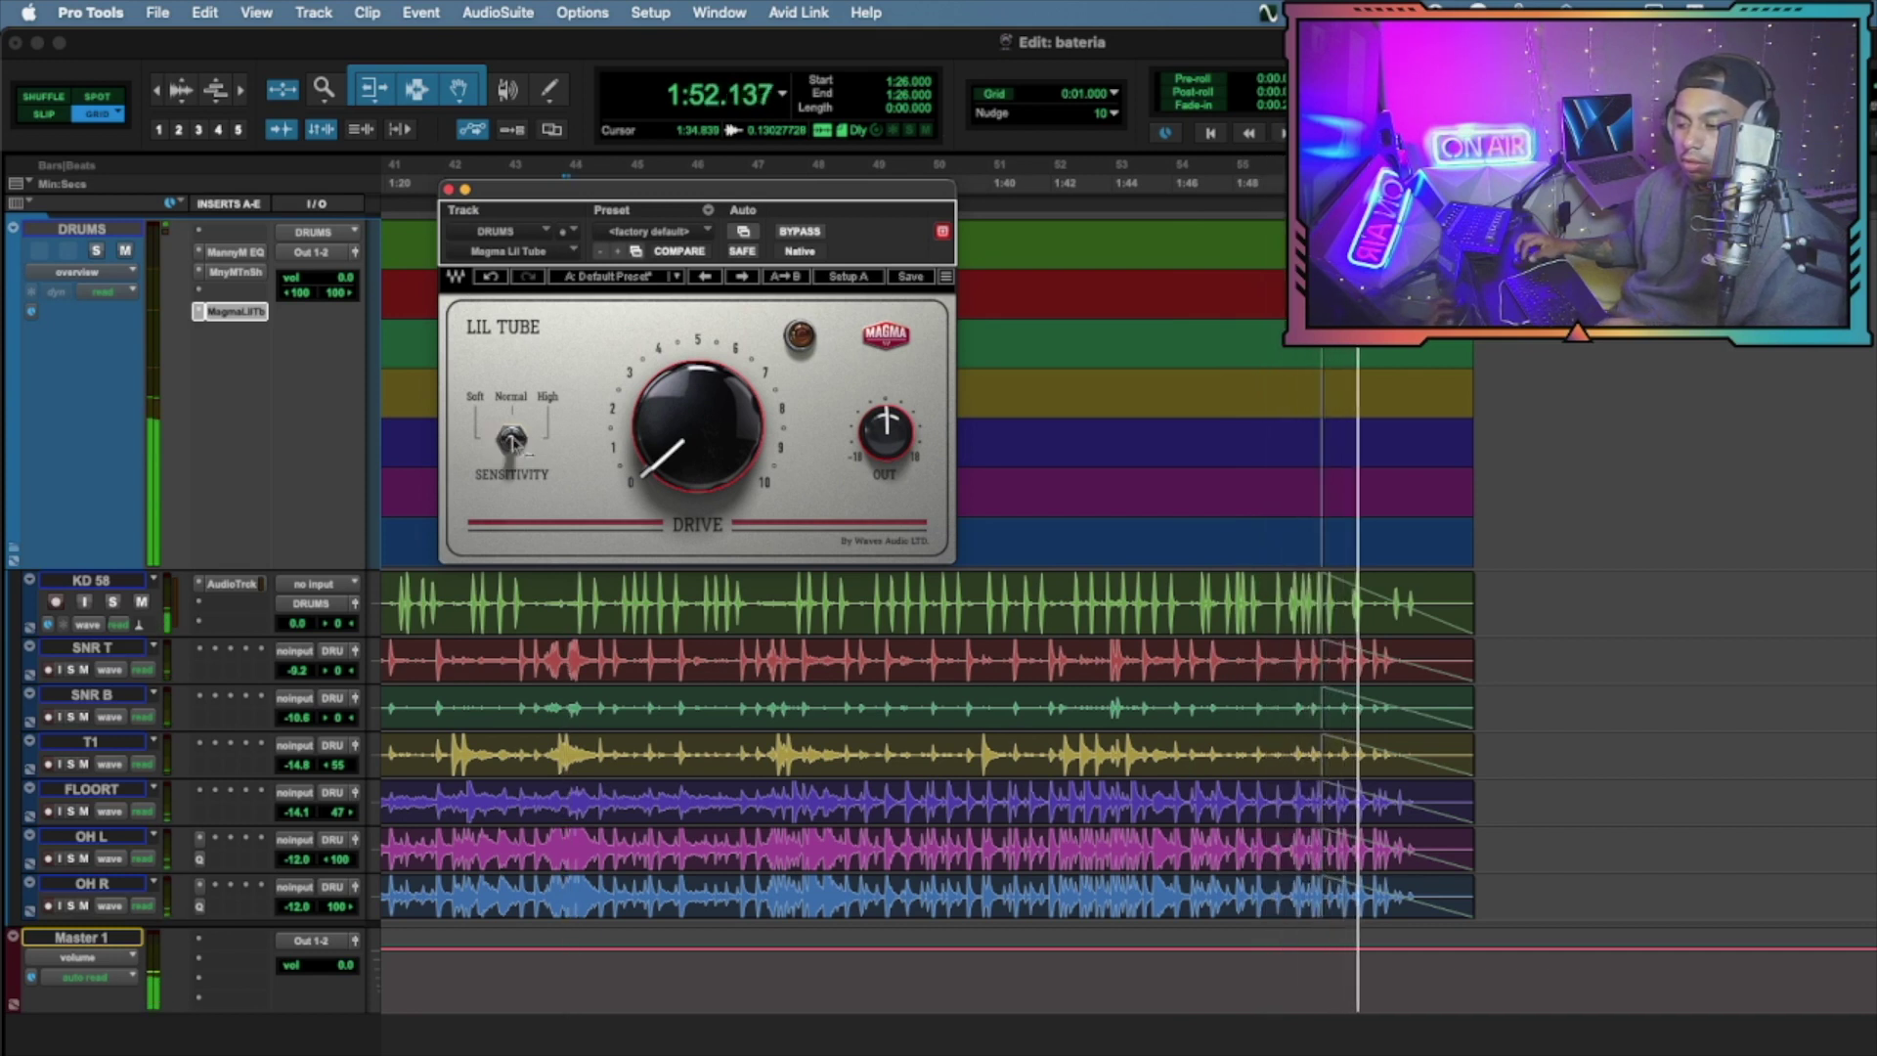
Stop playback, raise the DRUMS track volume and restart from 1:26.000
key(space)
drag(341, 278, 338, 260)
key(space)
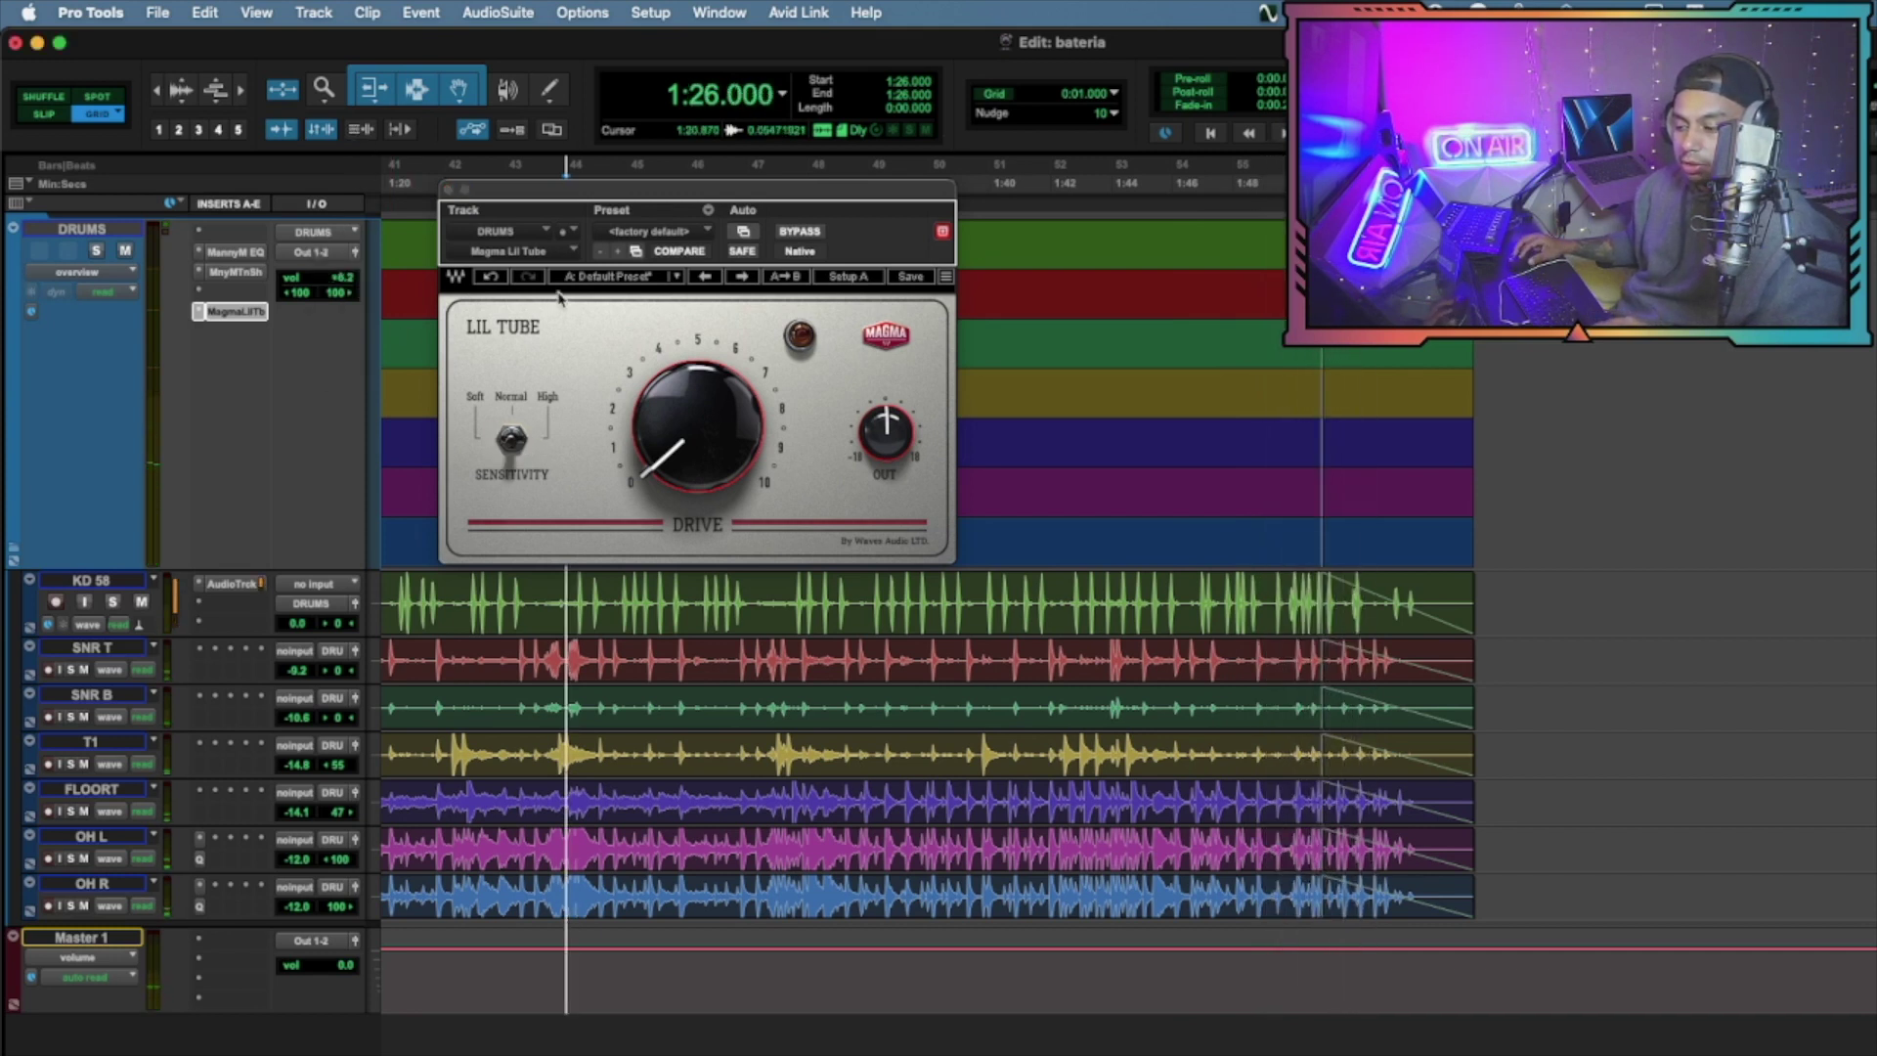
Listen to the drums with the Sensitivity on Soft at Drive 0, and switch it to High for comparison
key(space)
click(513, 440)
key(space)
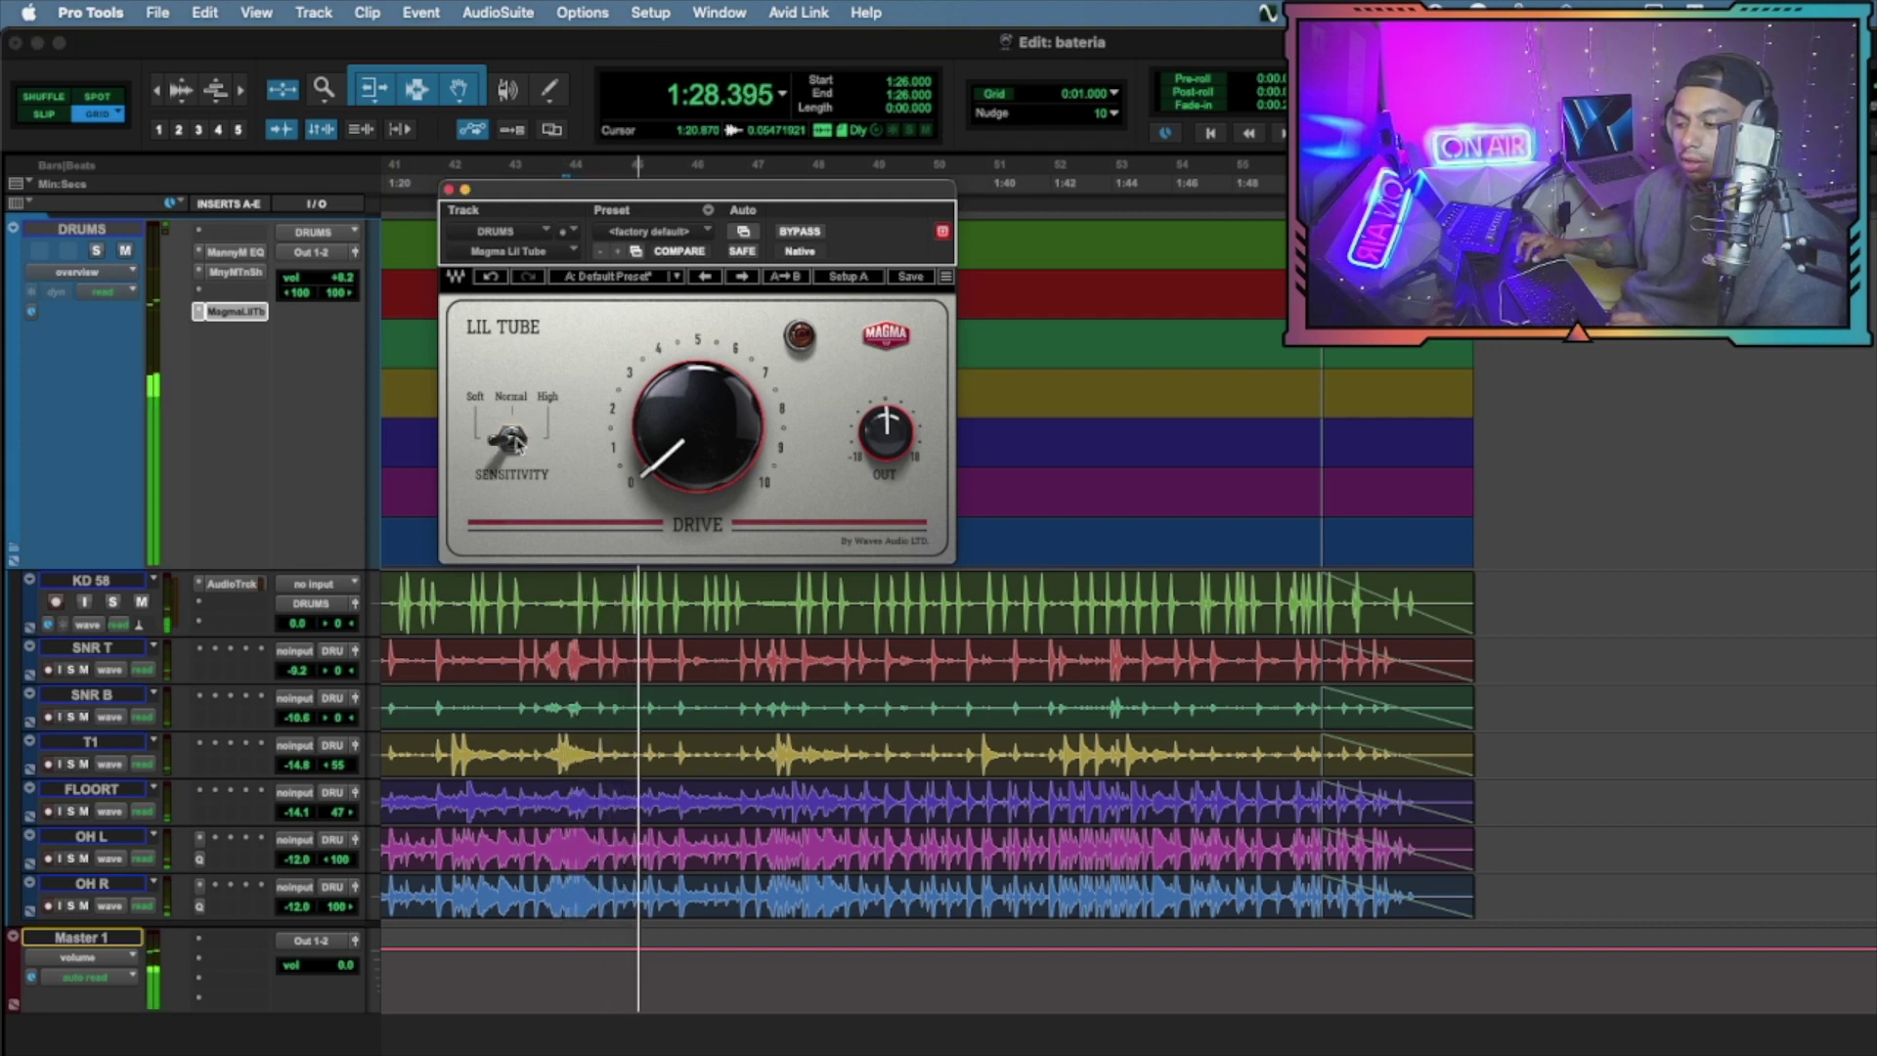
click(518, 445)
click(518, 445)
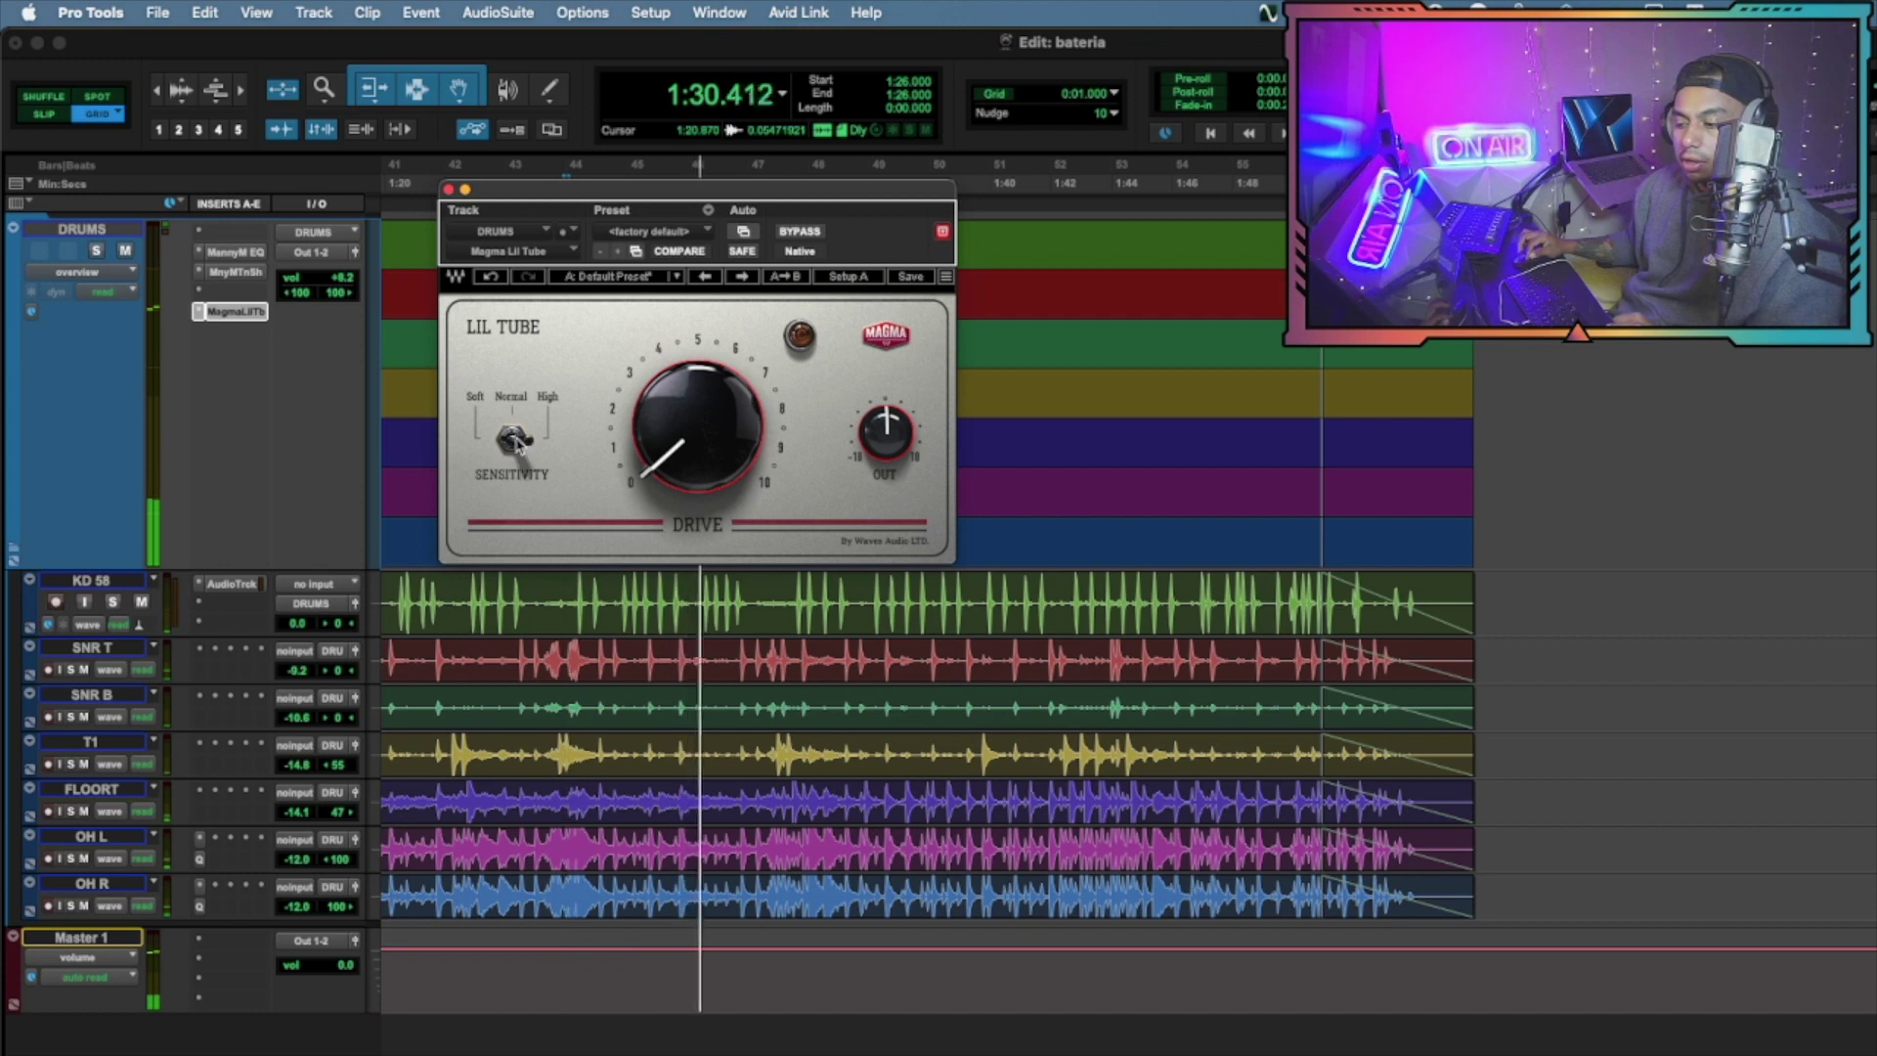
Raise the Lil Tube's Drive to about 3.7 and set the DRUMS track volume to +2.9
drag(690, 440, 690, 382)
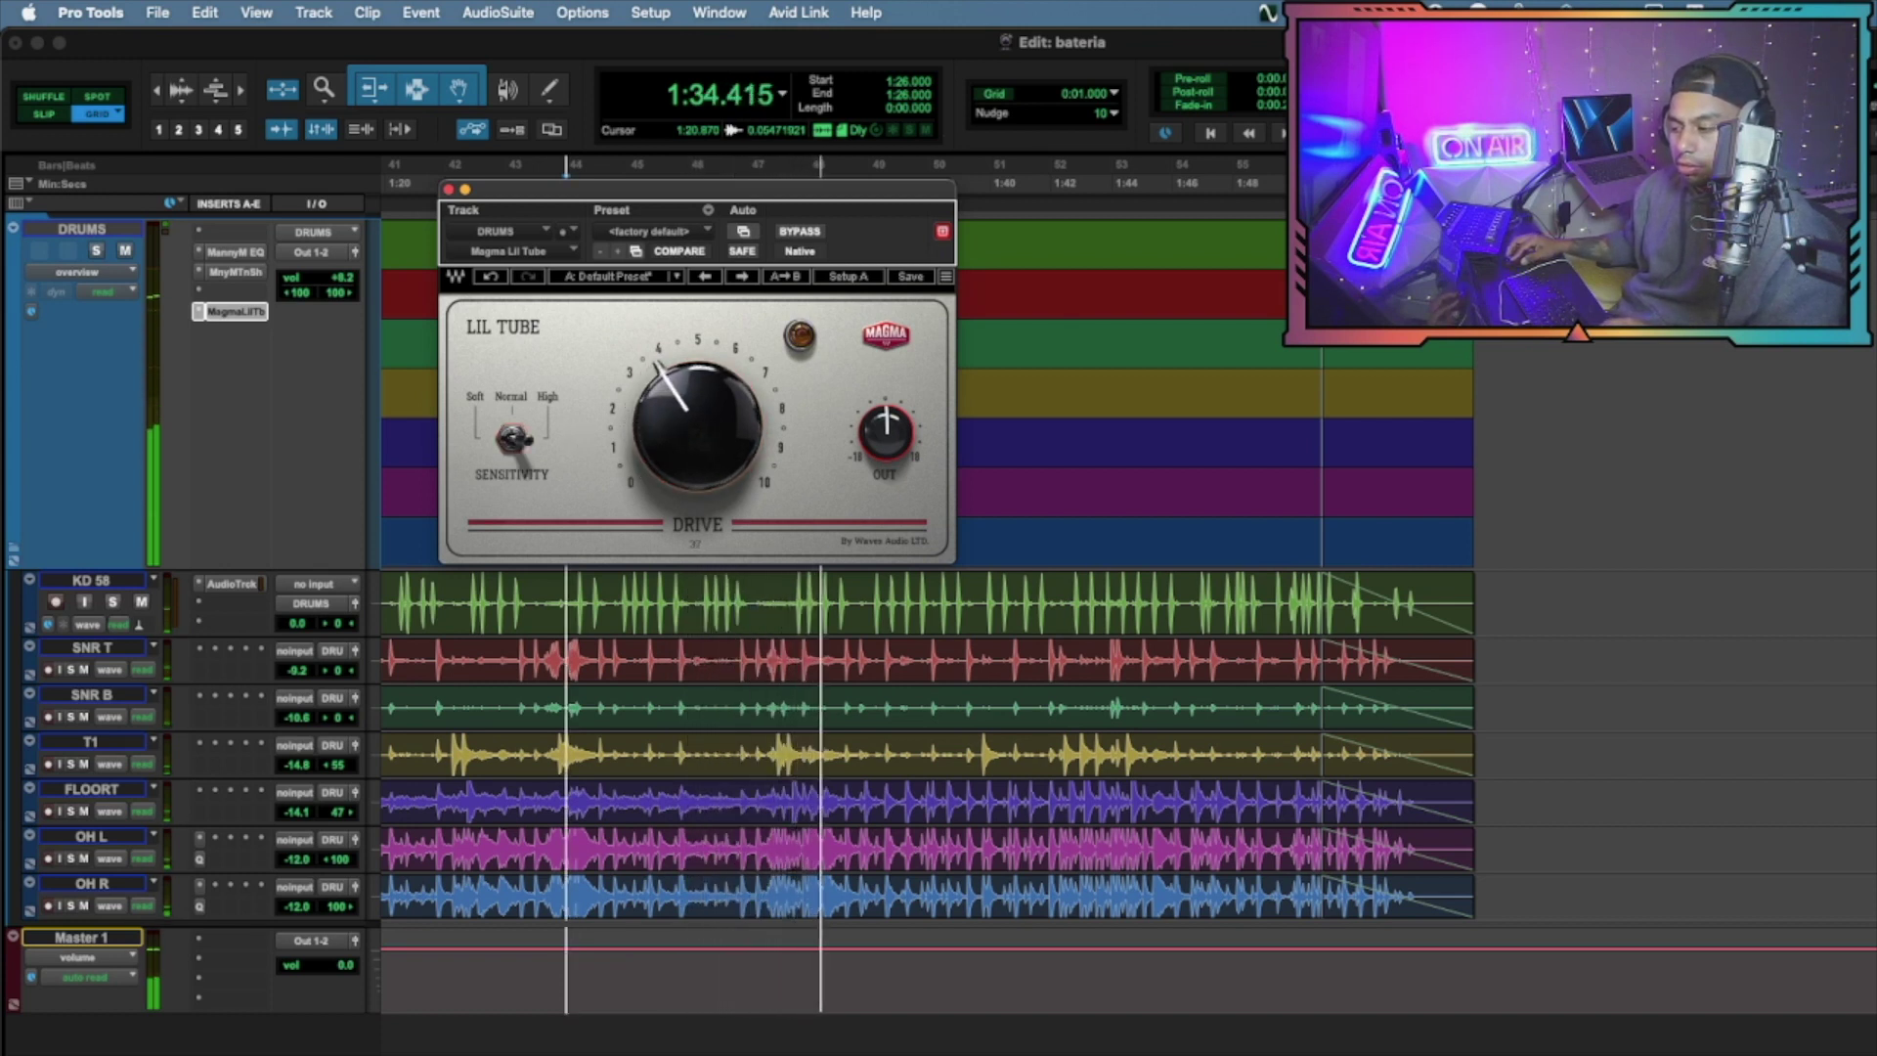
mouse_move(327, 279)
mouse_down()
mouse_move(332, 298)
mouse_move(340, 242)
mouse_move(337, 258)
mouse_up()
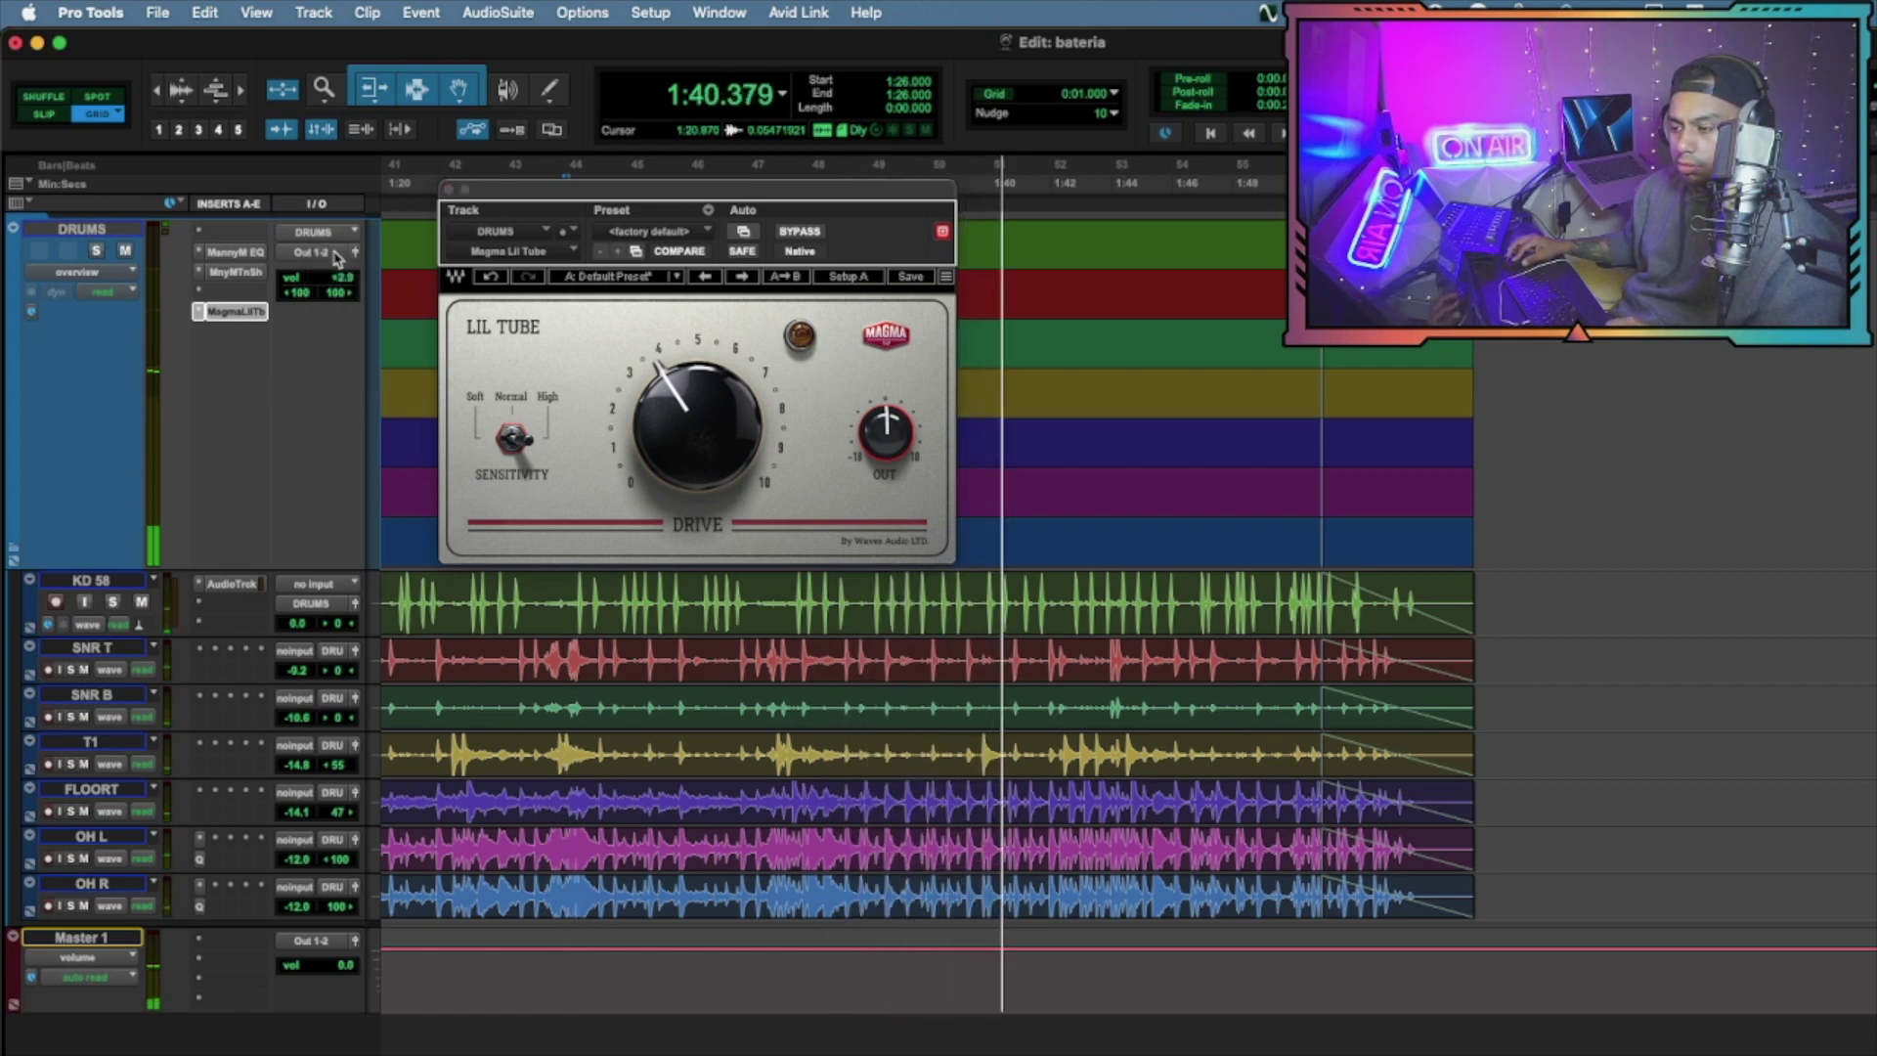
Restart the drums from 1:26.000, push the Drive close to 10 with High Sensitivity and stop playback after listening
key(space)
drag(783, 398, 784, 247)
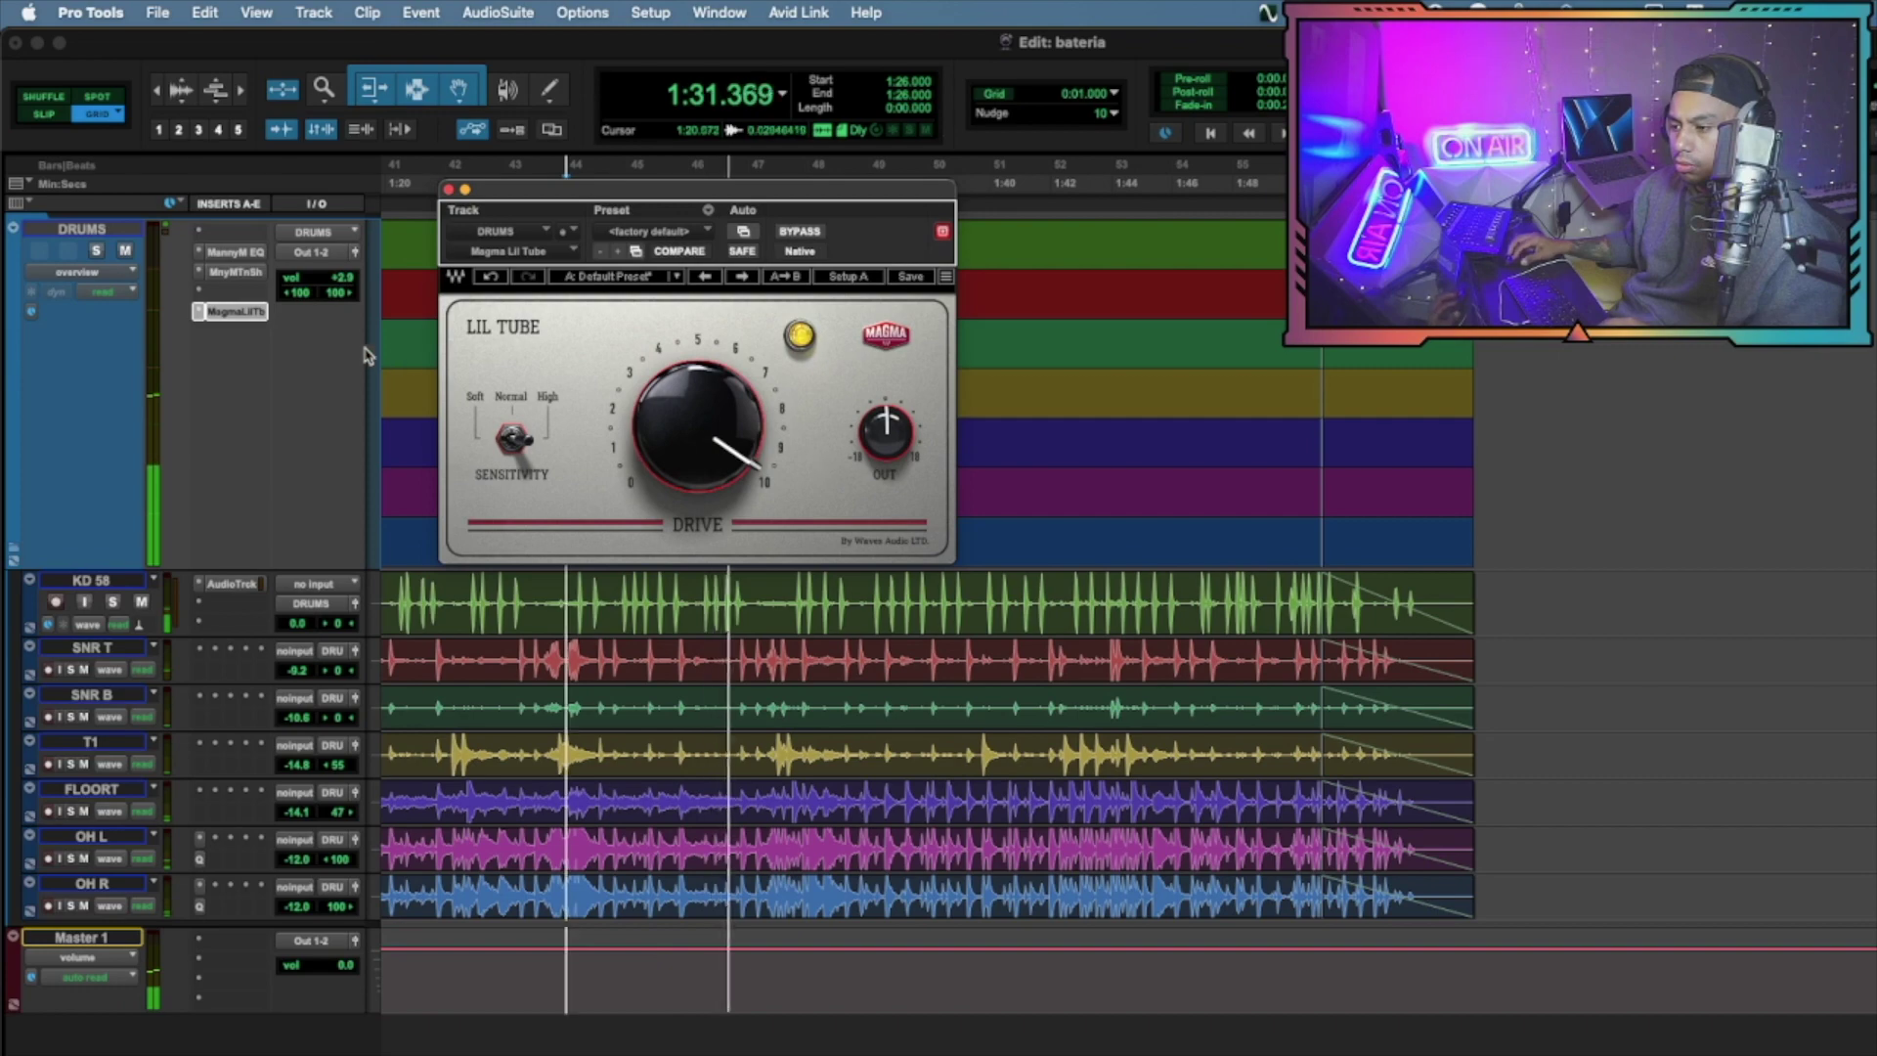
key(space)
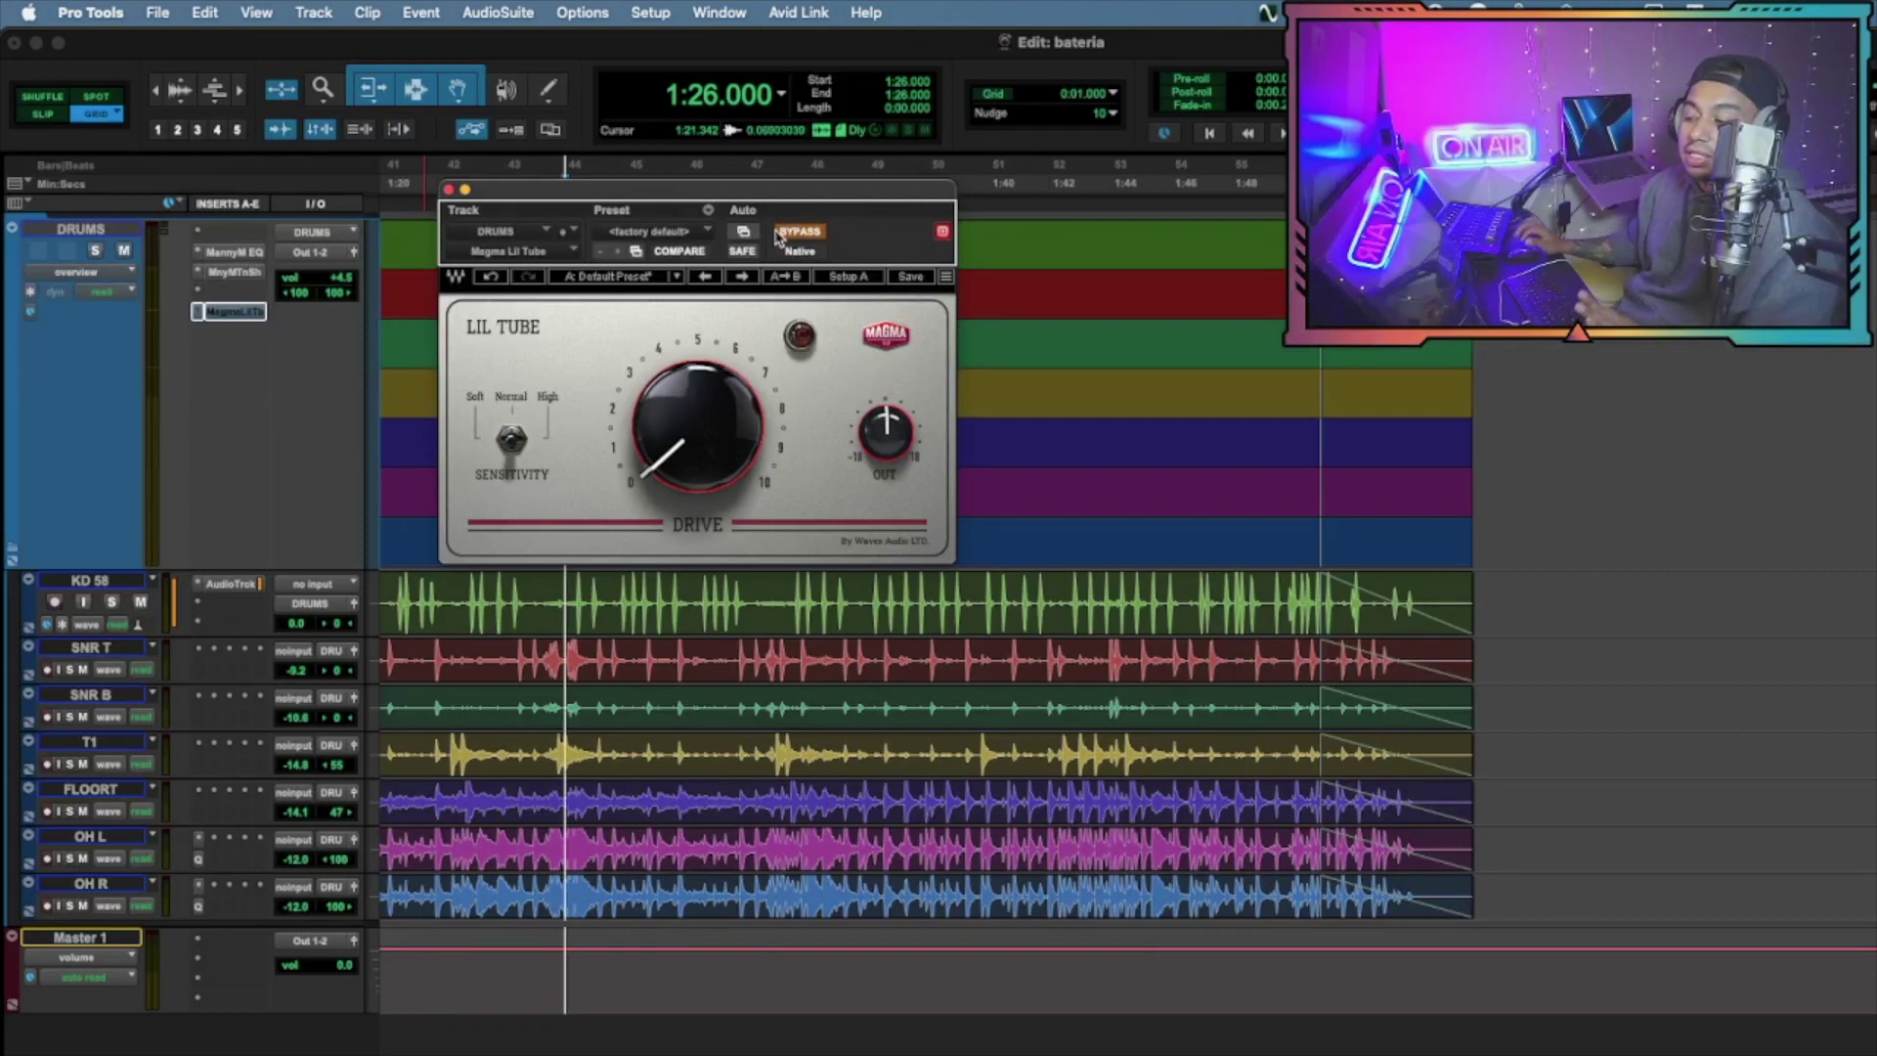
Engage the Lil Tube with Normal Sensitivity, raise its Drive to about 8.5, lower its output and compare it with bypass
click(797, 232)
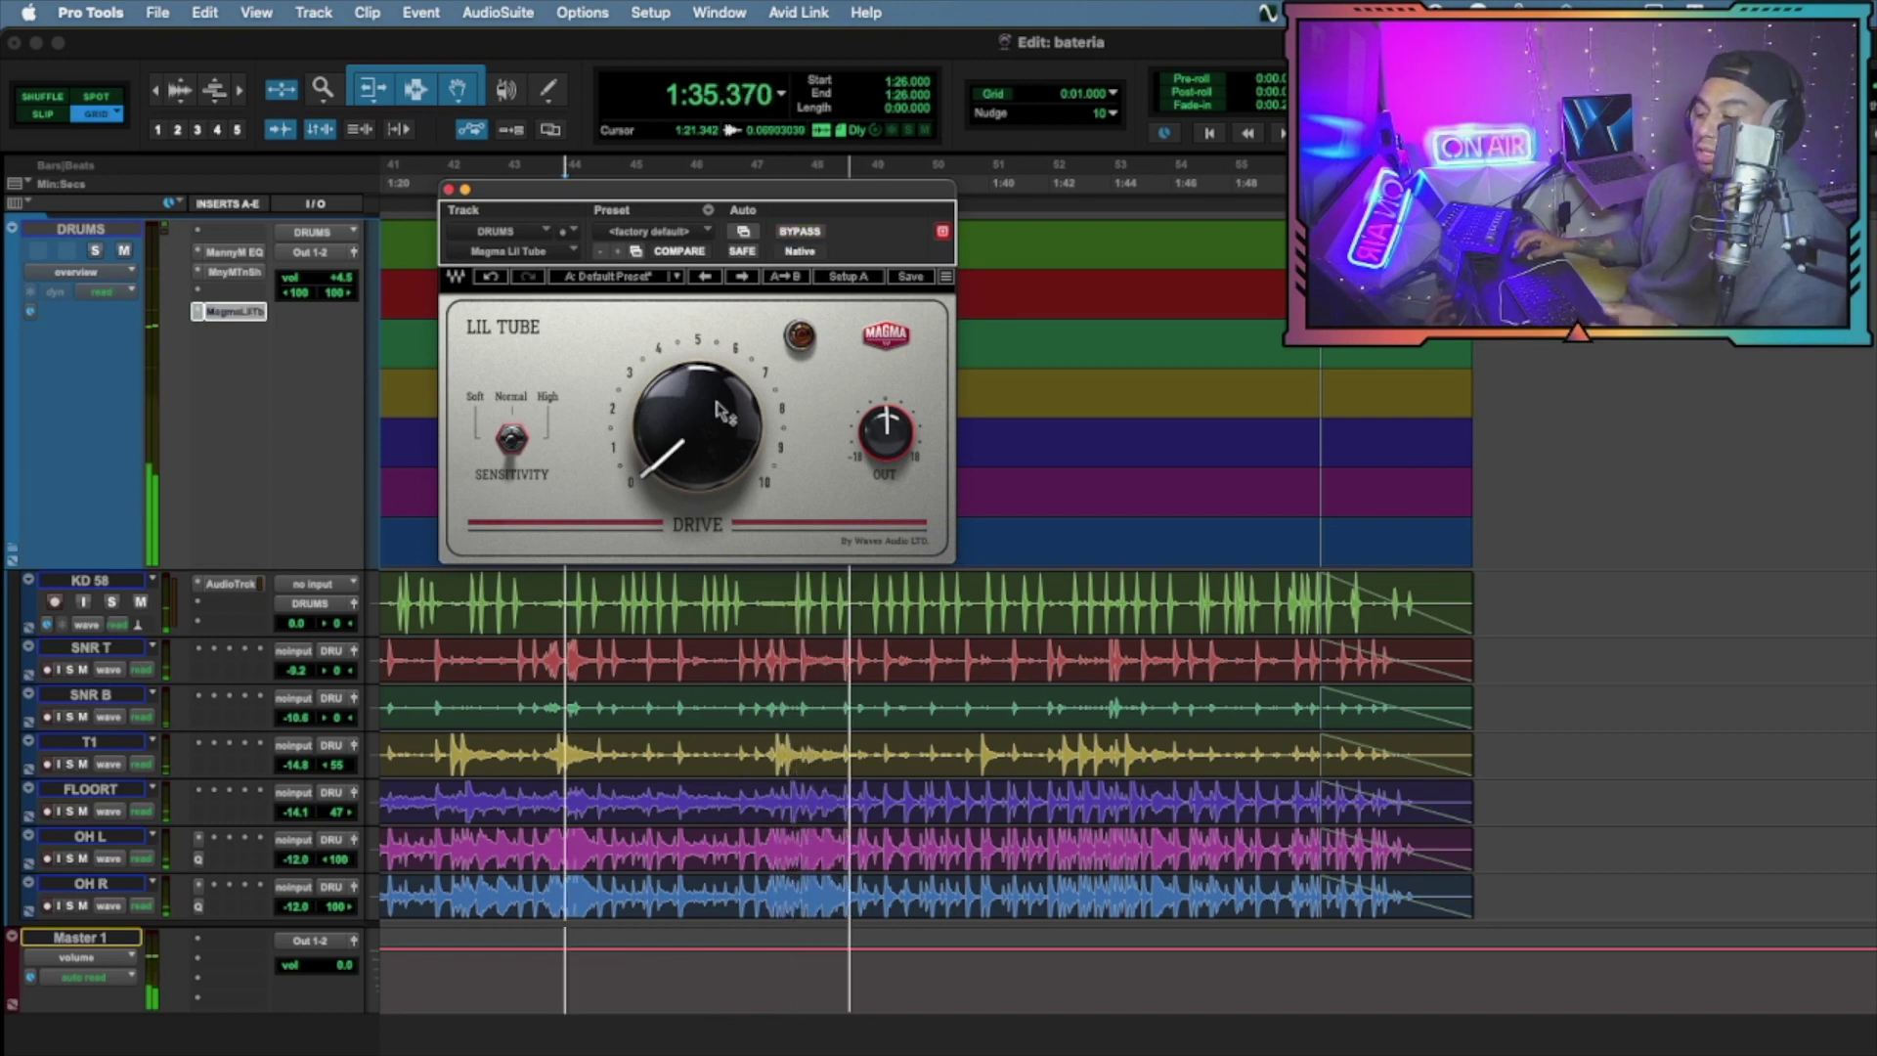
drag(701, 438, 701, 290)
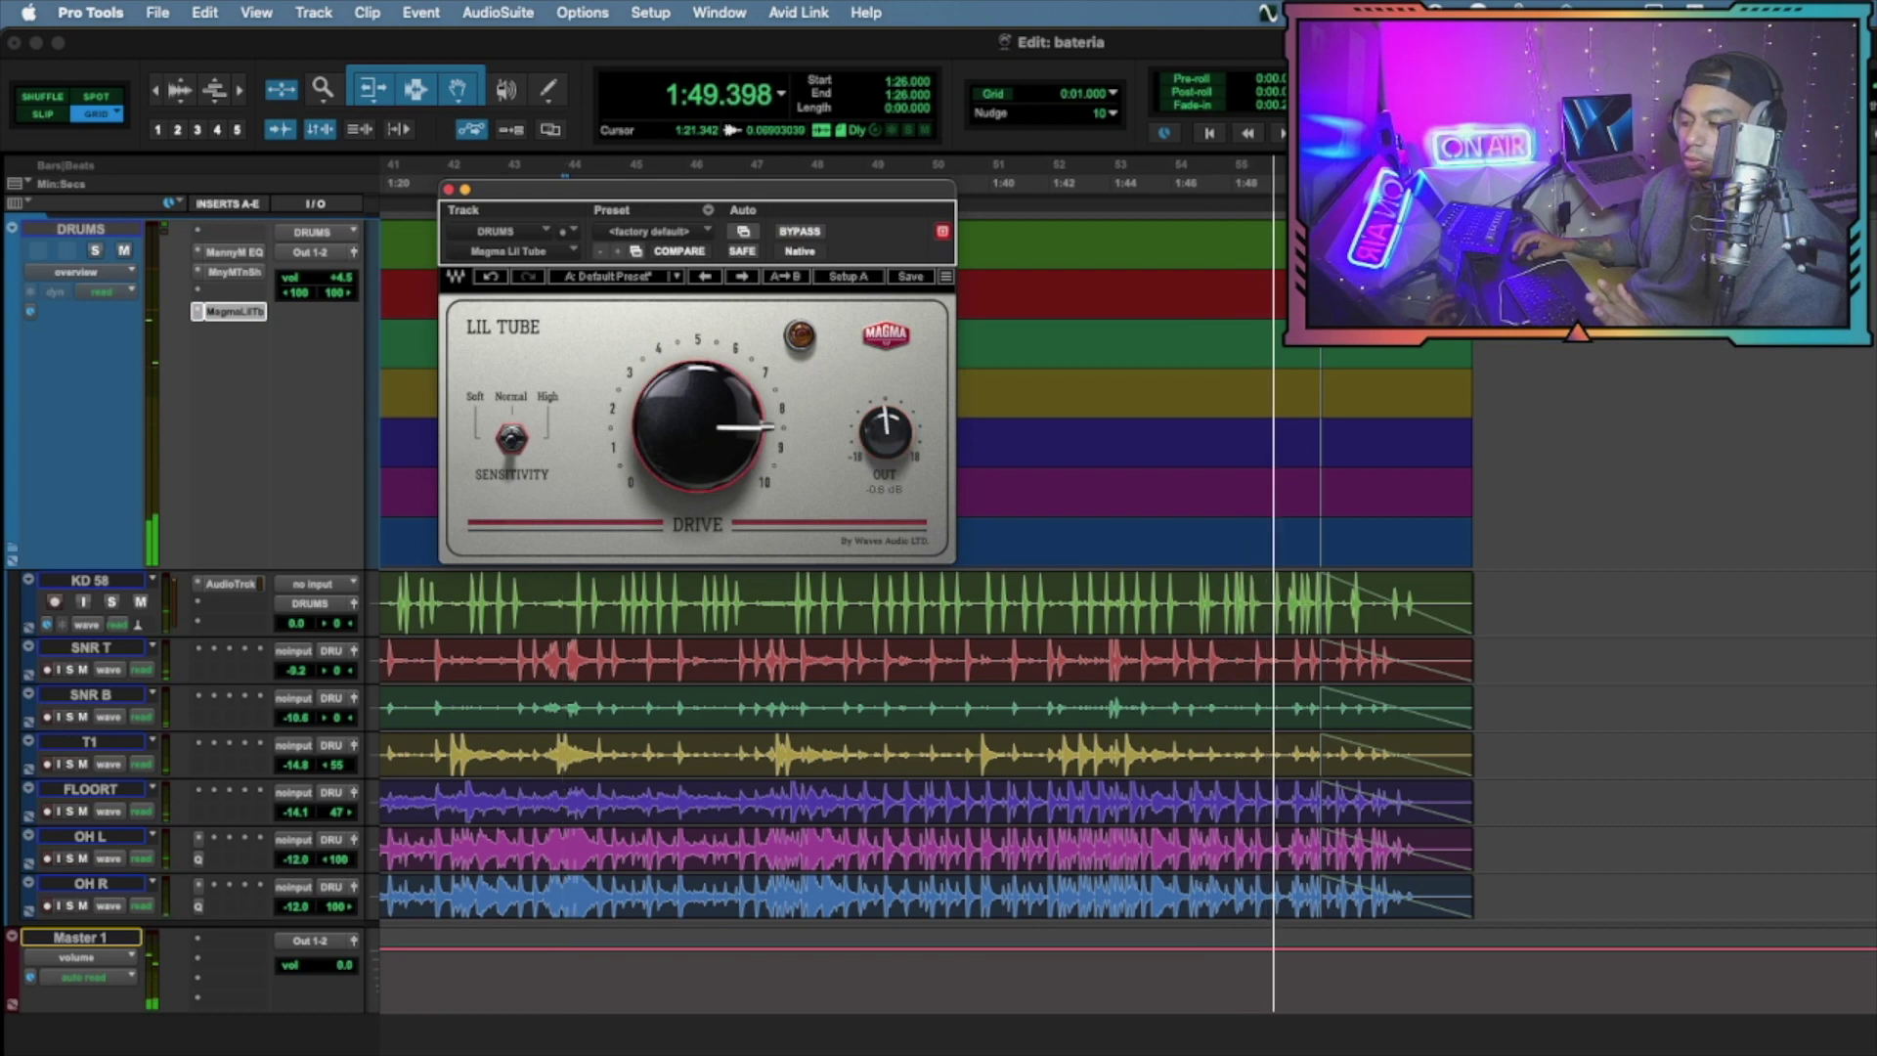
drag(883, 444, 882, 470)
click(810, 232)
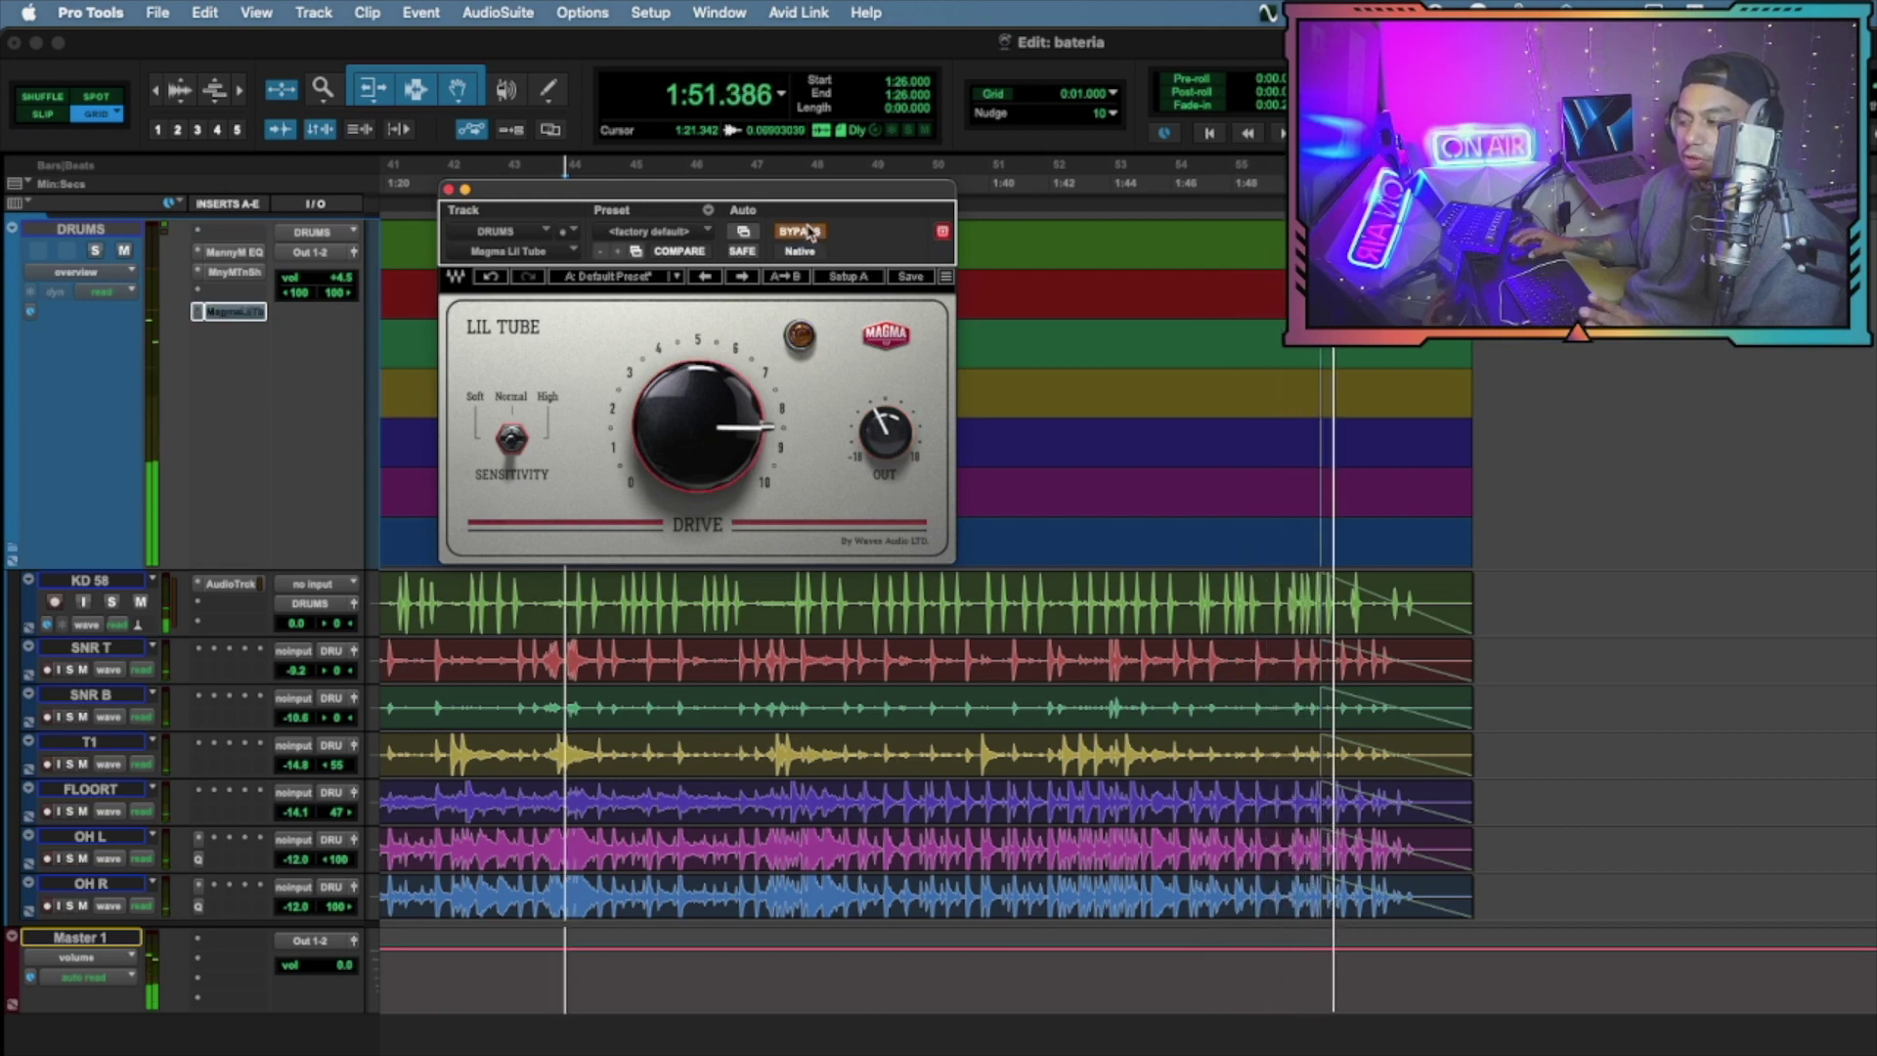
click(810, 233)
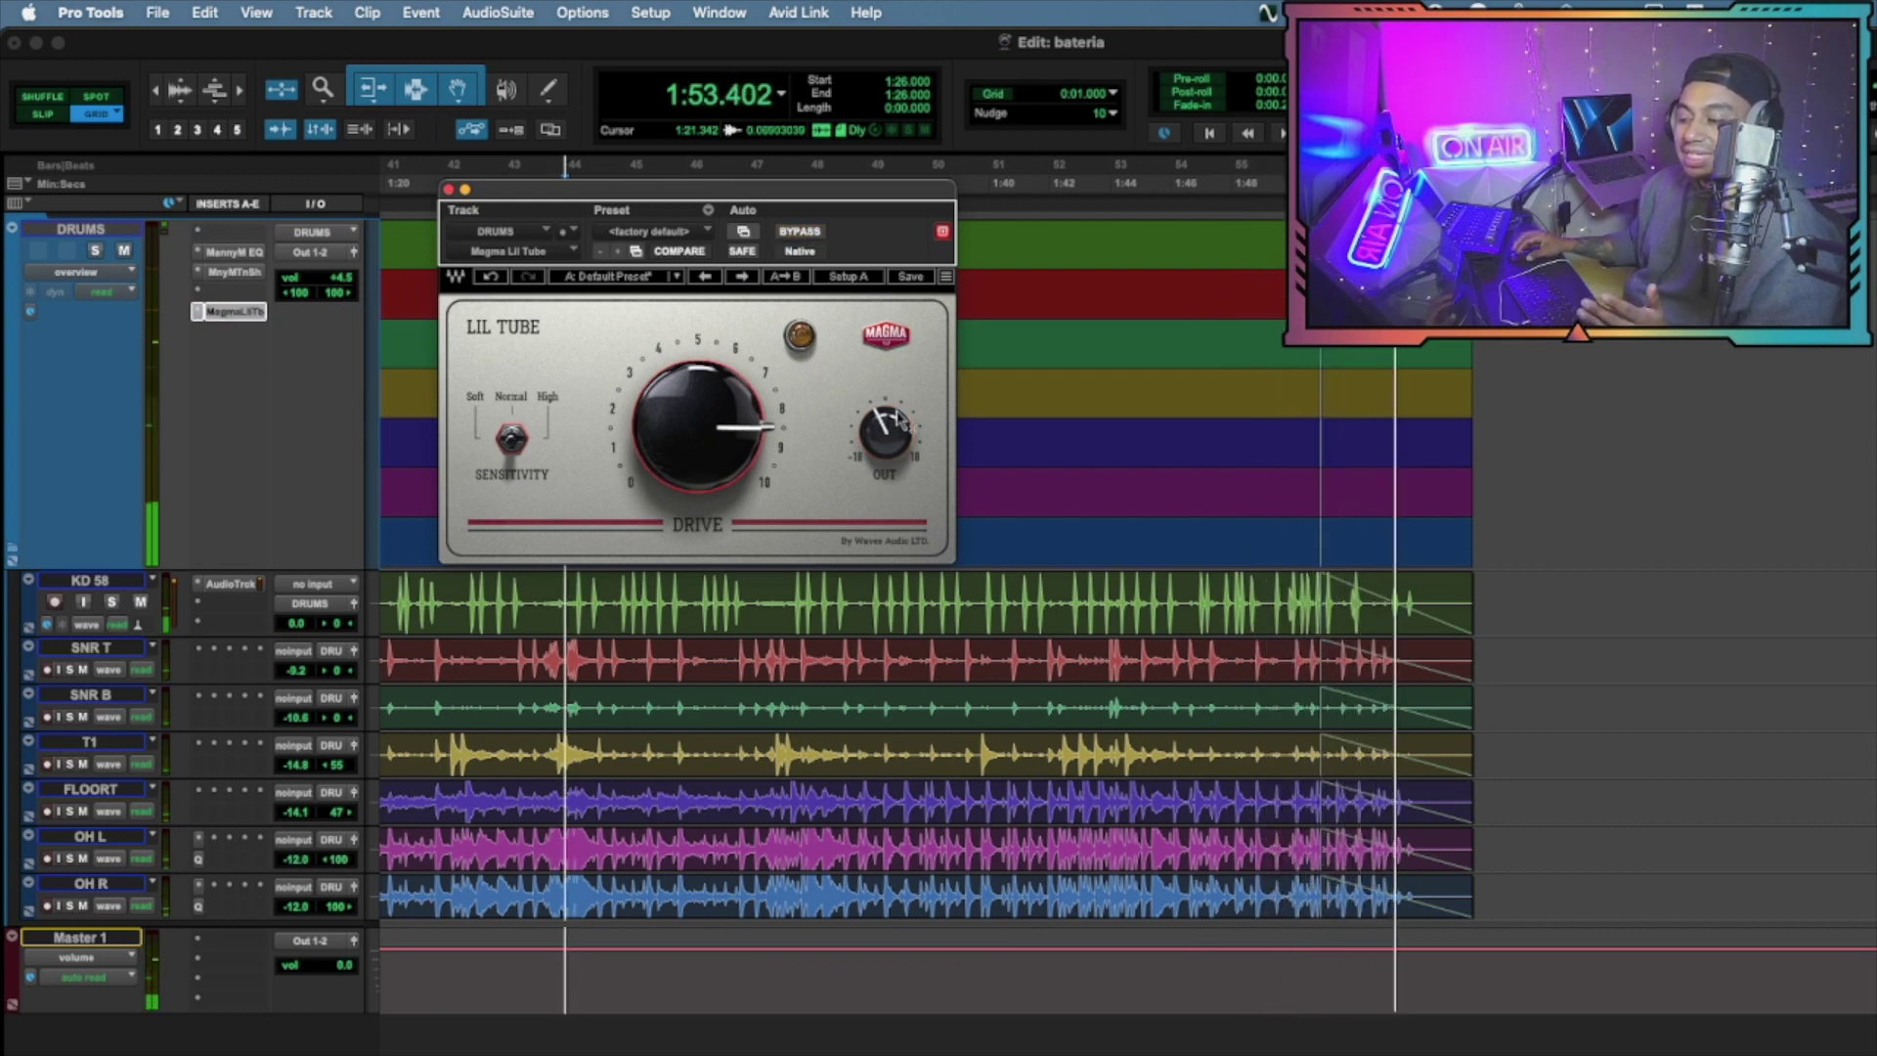
Reset the Lil Tube's output to 0.0 dB and play the drums from 1:30.000
drag(898, 457, 904, 438)
double_click(902, 437)
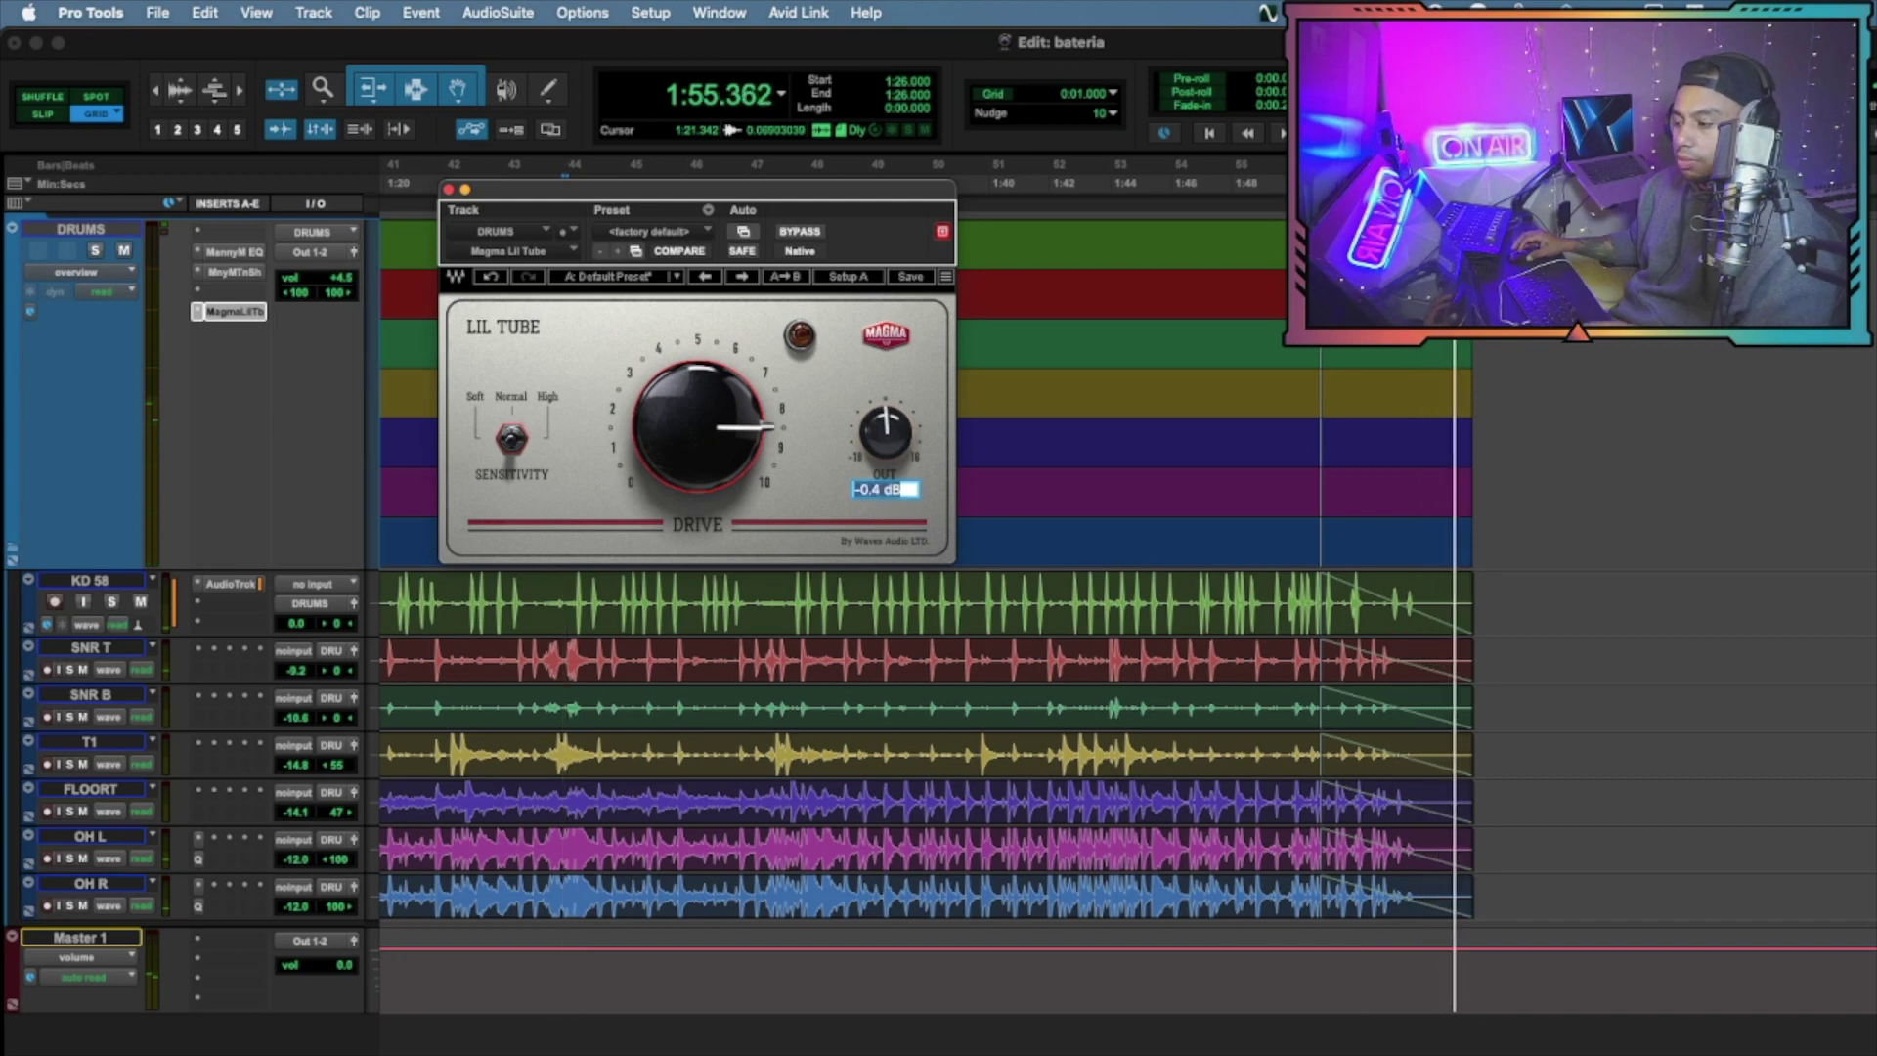
double_click(897, 424)
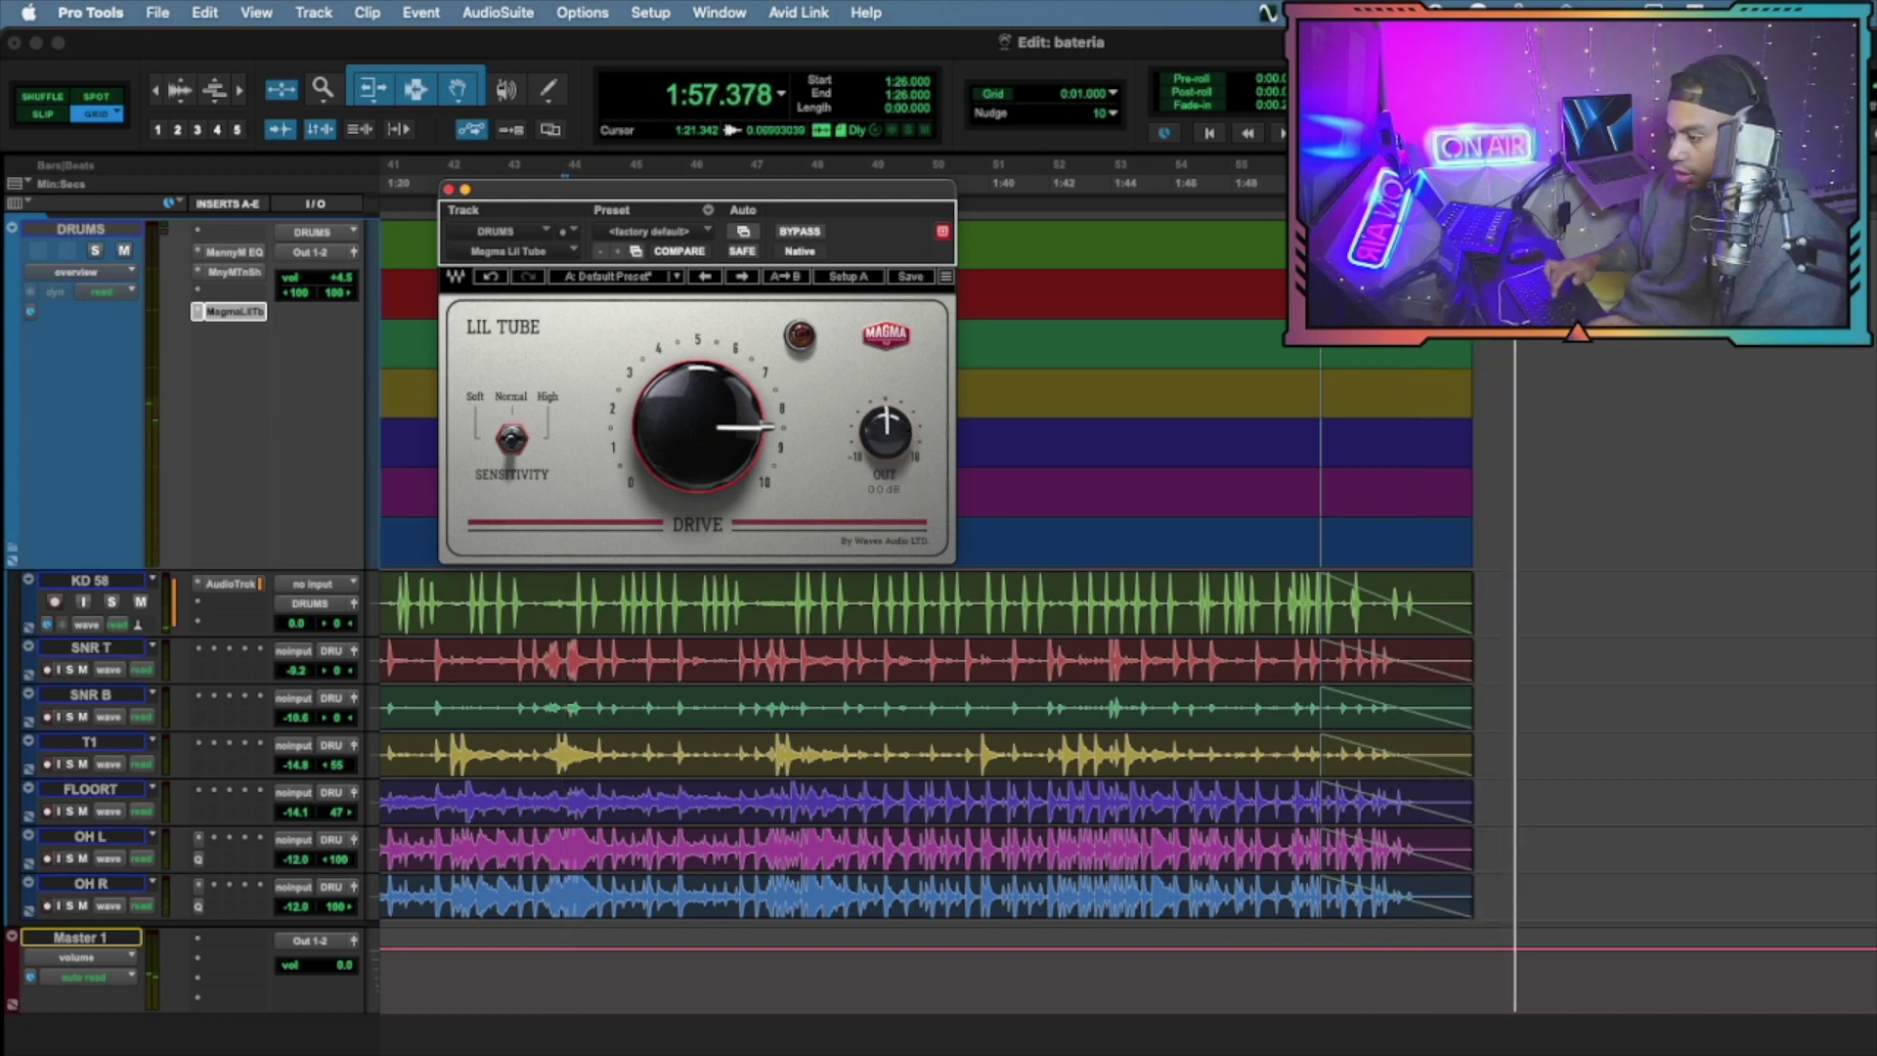
click(682, 164)
key(space)
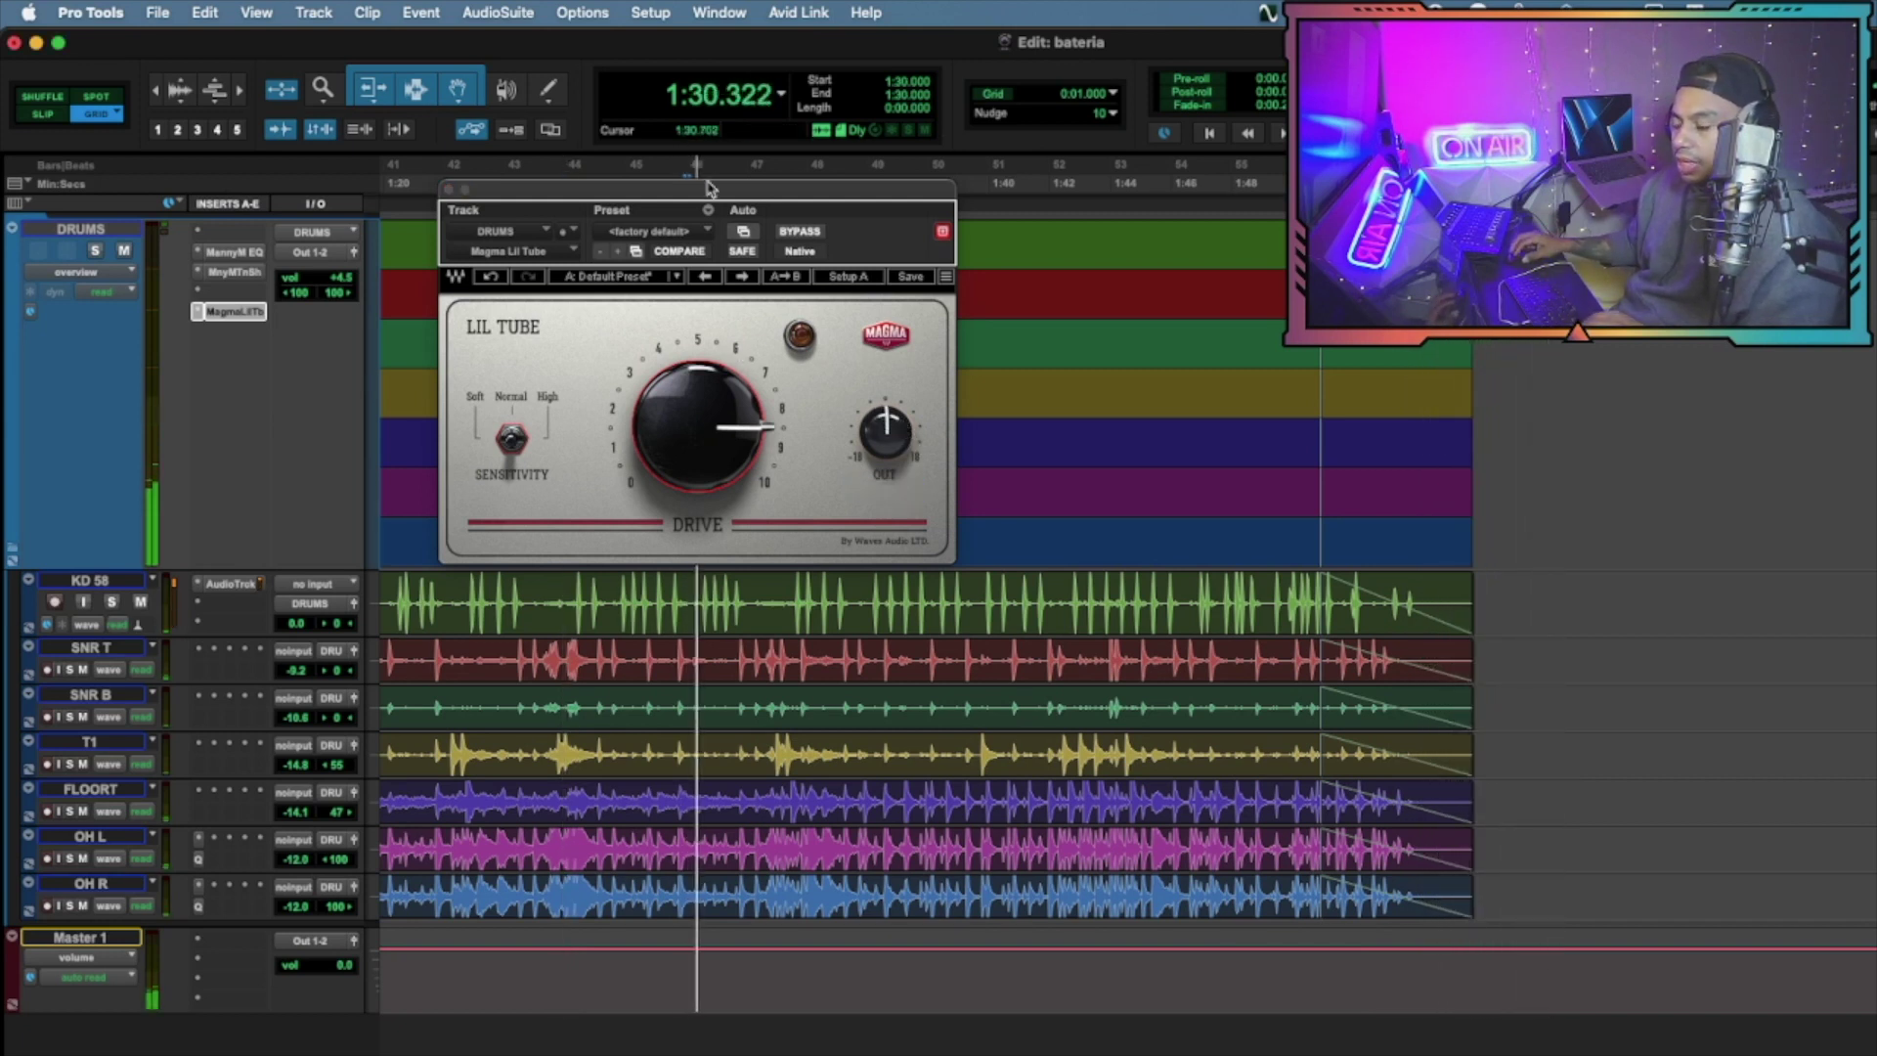
Compare High and Soft Sensitivity on the drums from 1:30.000, raising the Drive to about 9
click(687, 391)
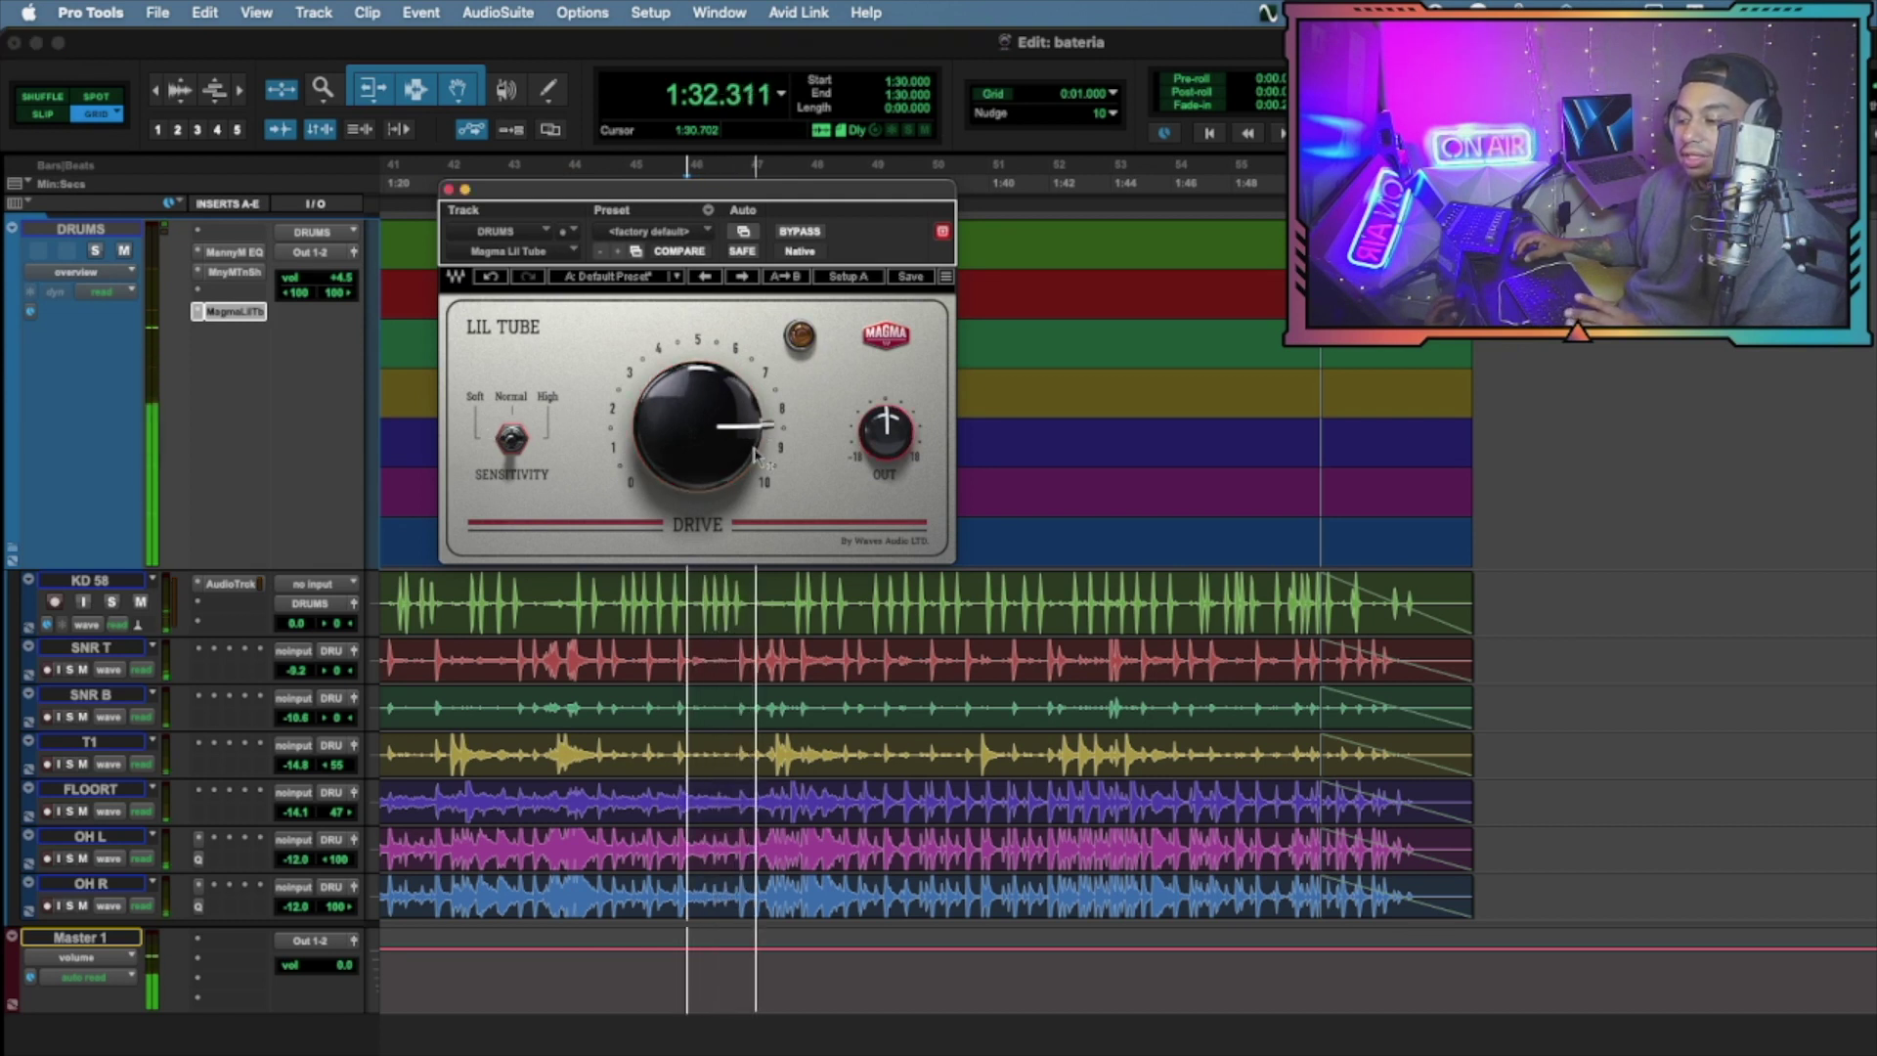
key(space)
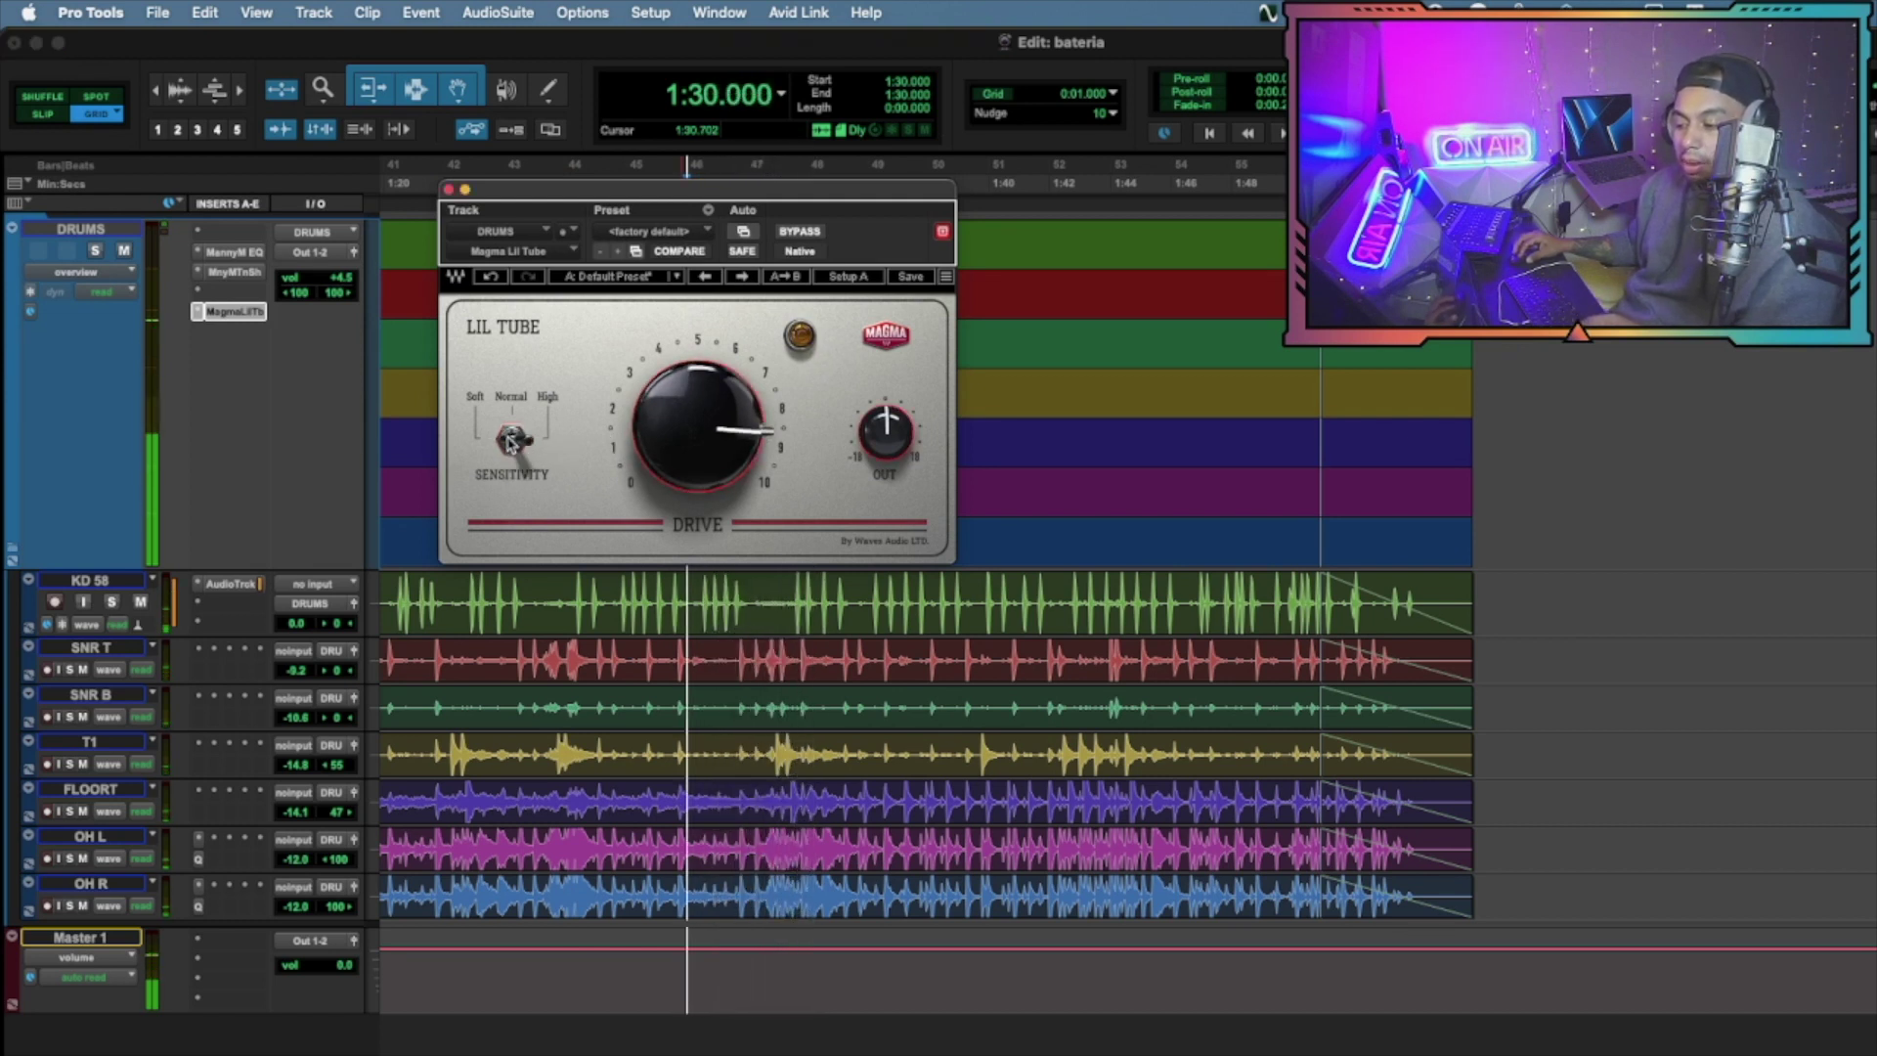
drag(702, 414, 702, 401)
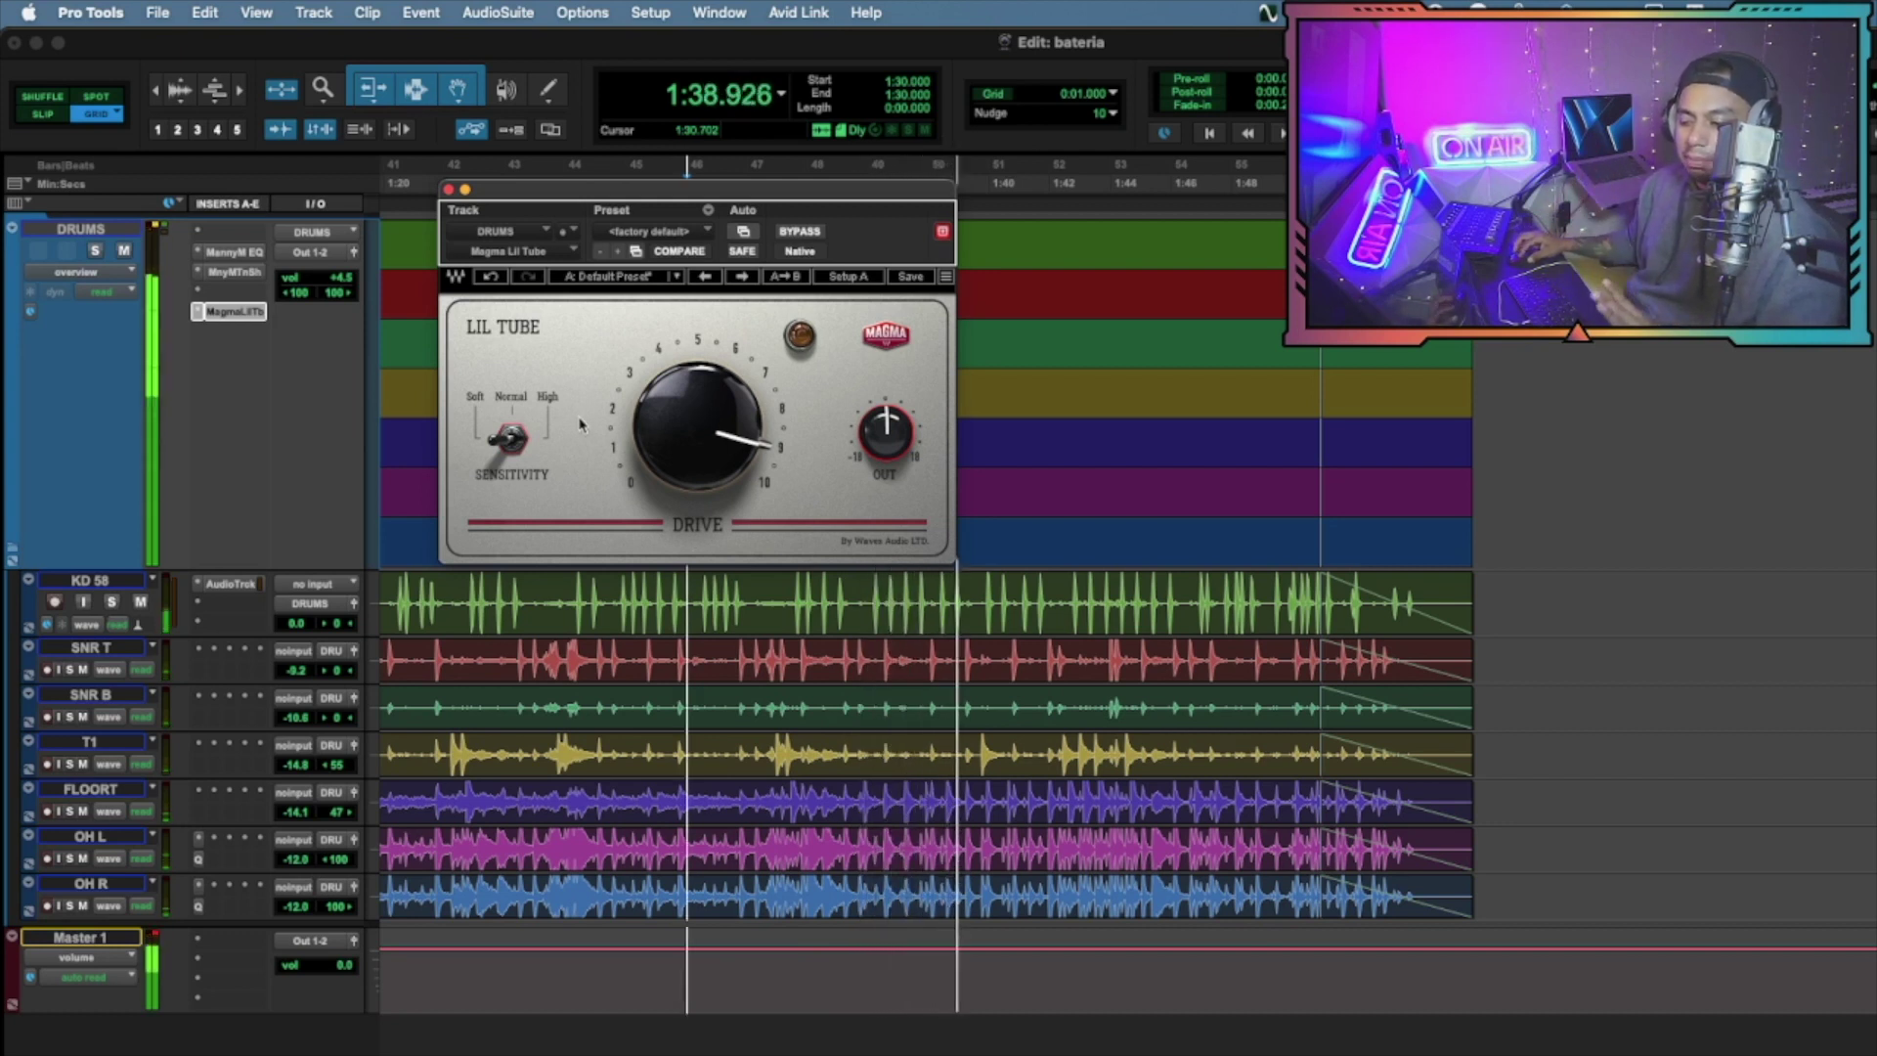
key(space)
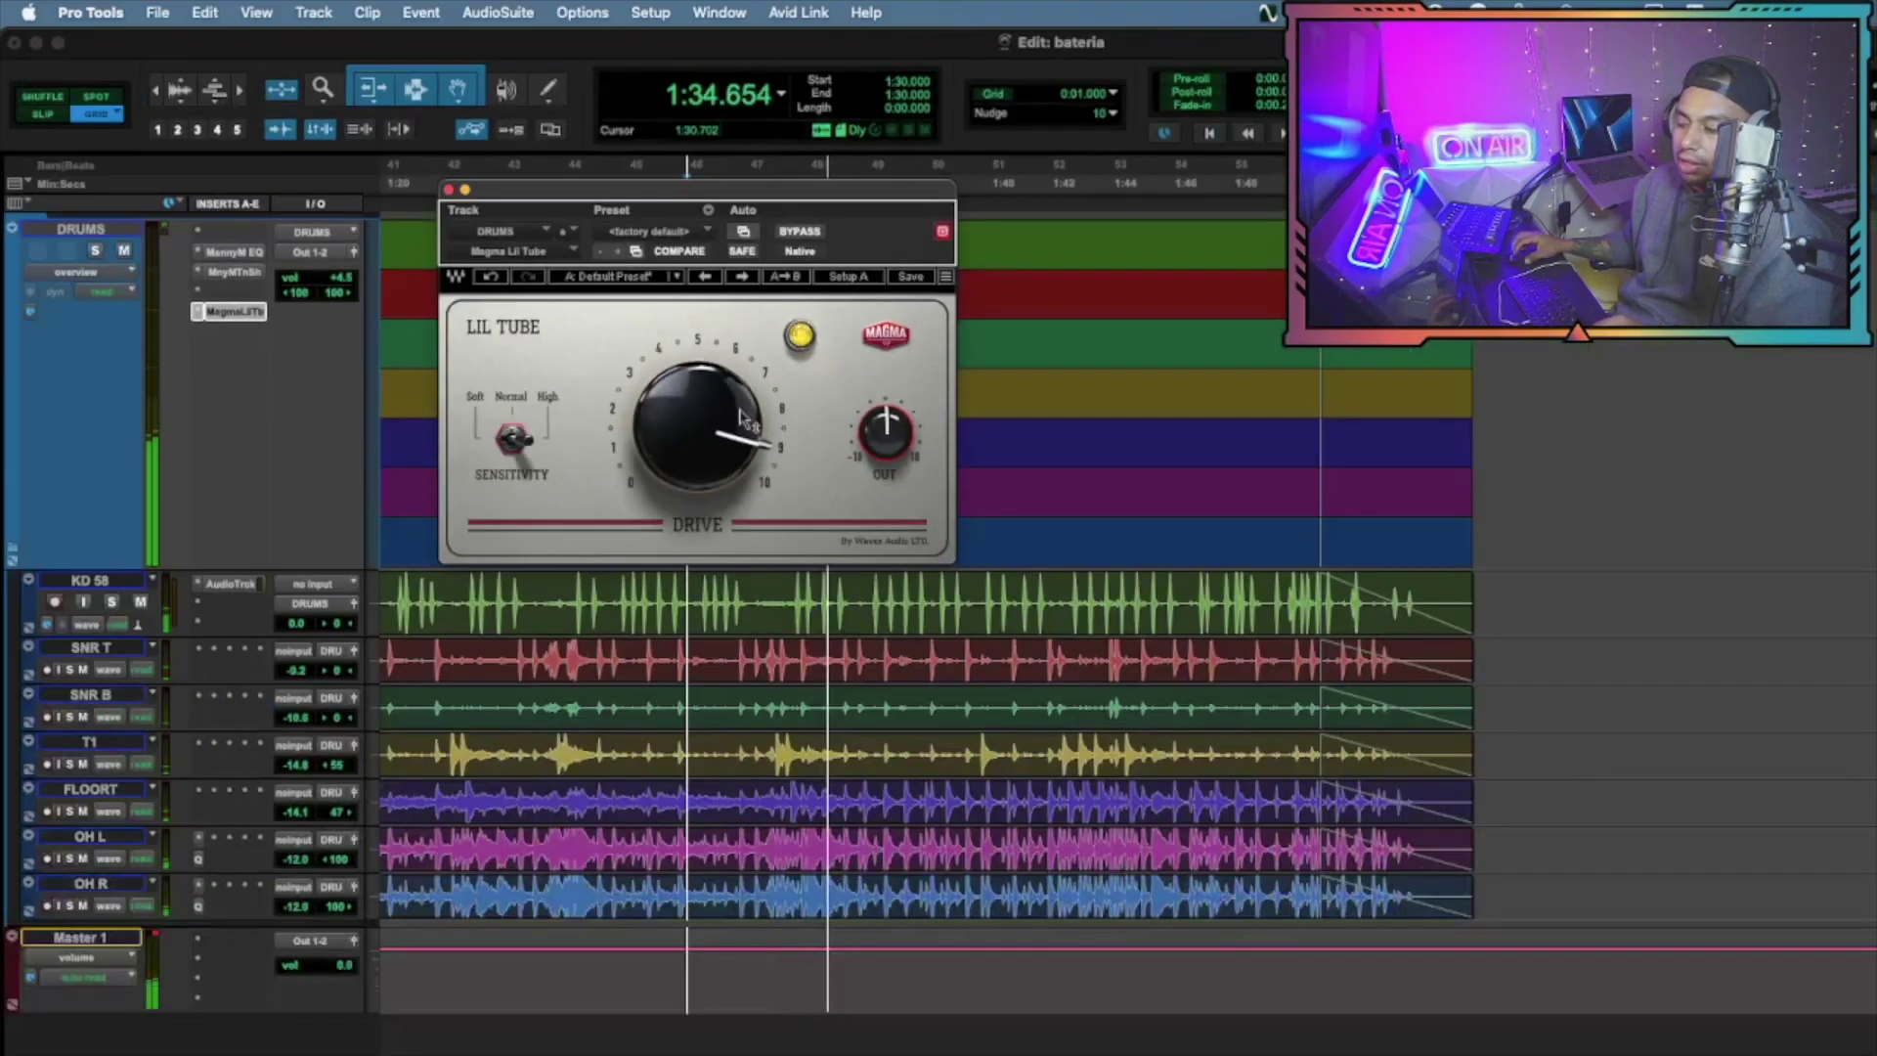
With High Sensitivity, lower the Drive to about 3.8, bring it back up to about 6.9 and stop playback
drag(700, 420, 696, 399)
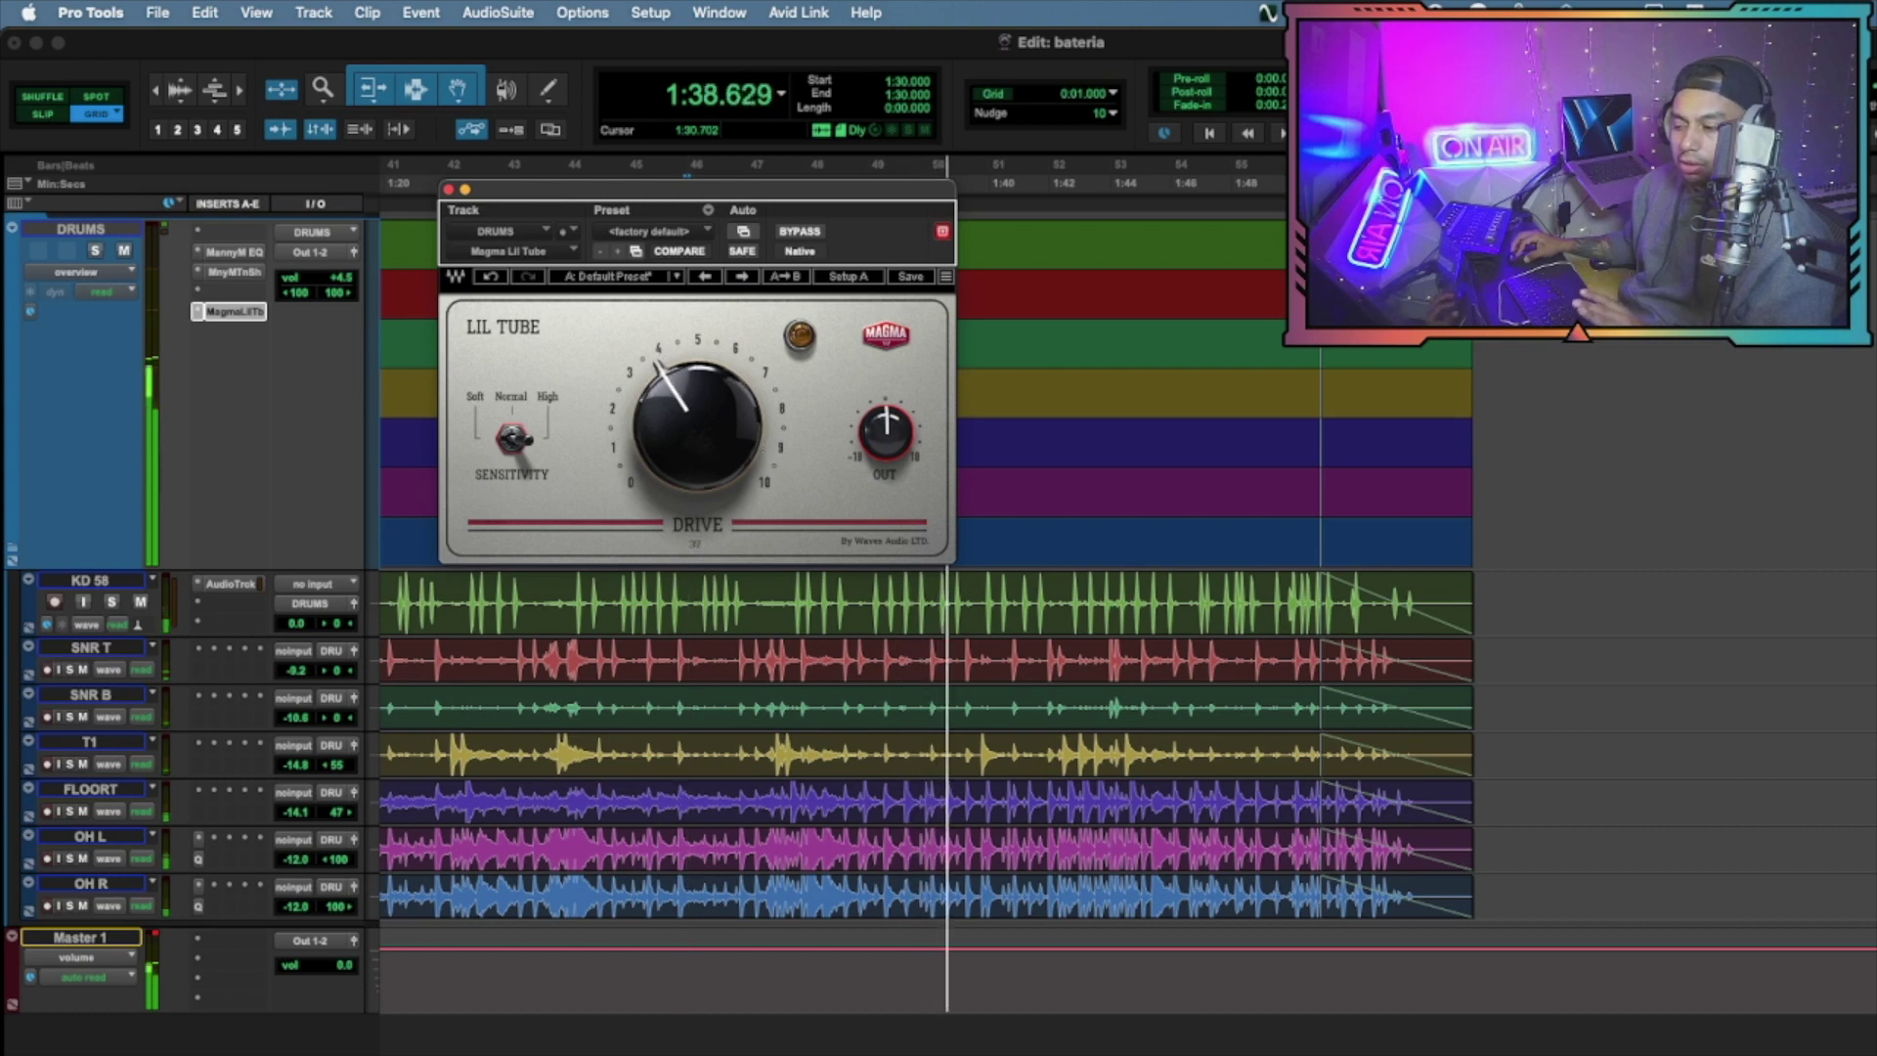
drag(655, 361, 753, 401)
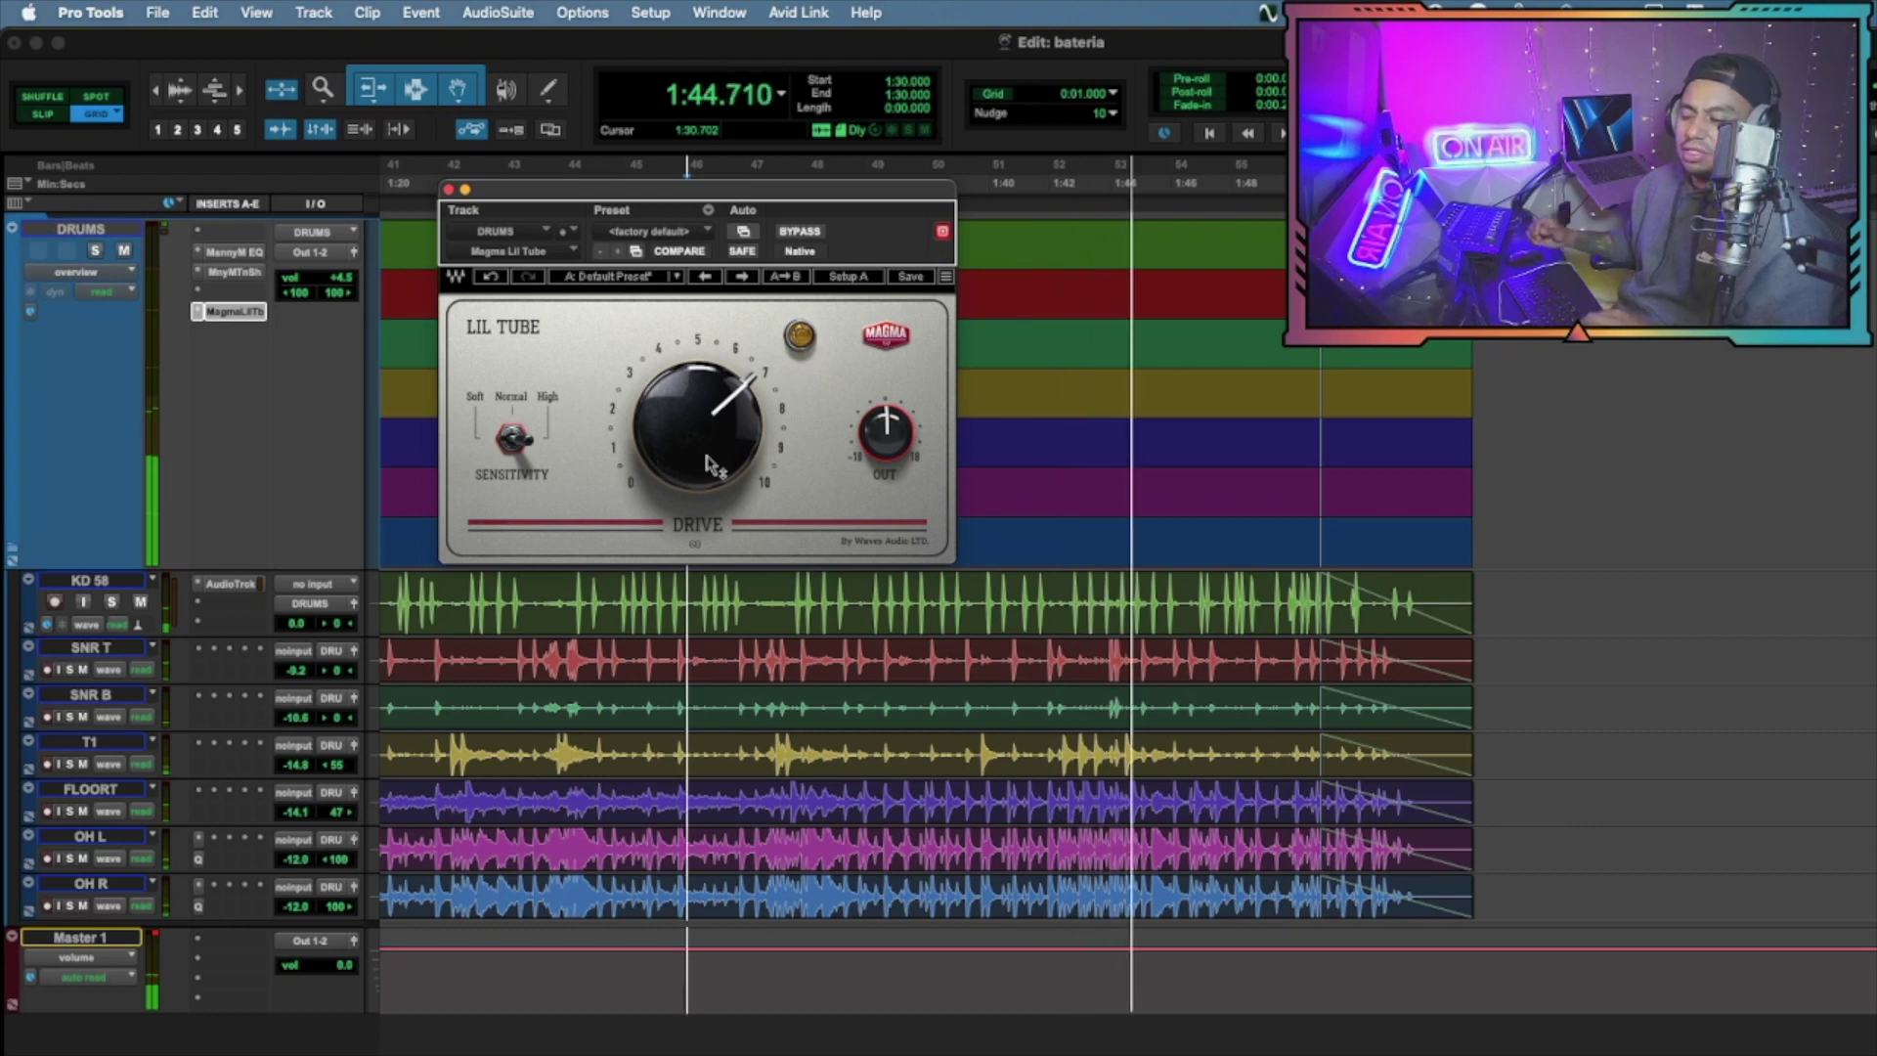
key(space)
Select the drums from 1:41.000 to 1:47.000 and audition that range with the Drive at about 7.9
drag(1019, 182, 1210, 182)
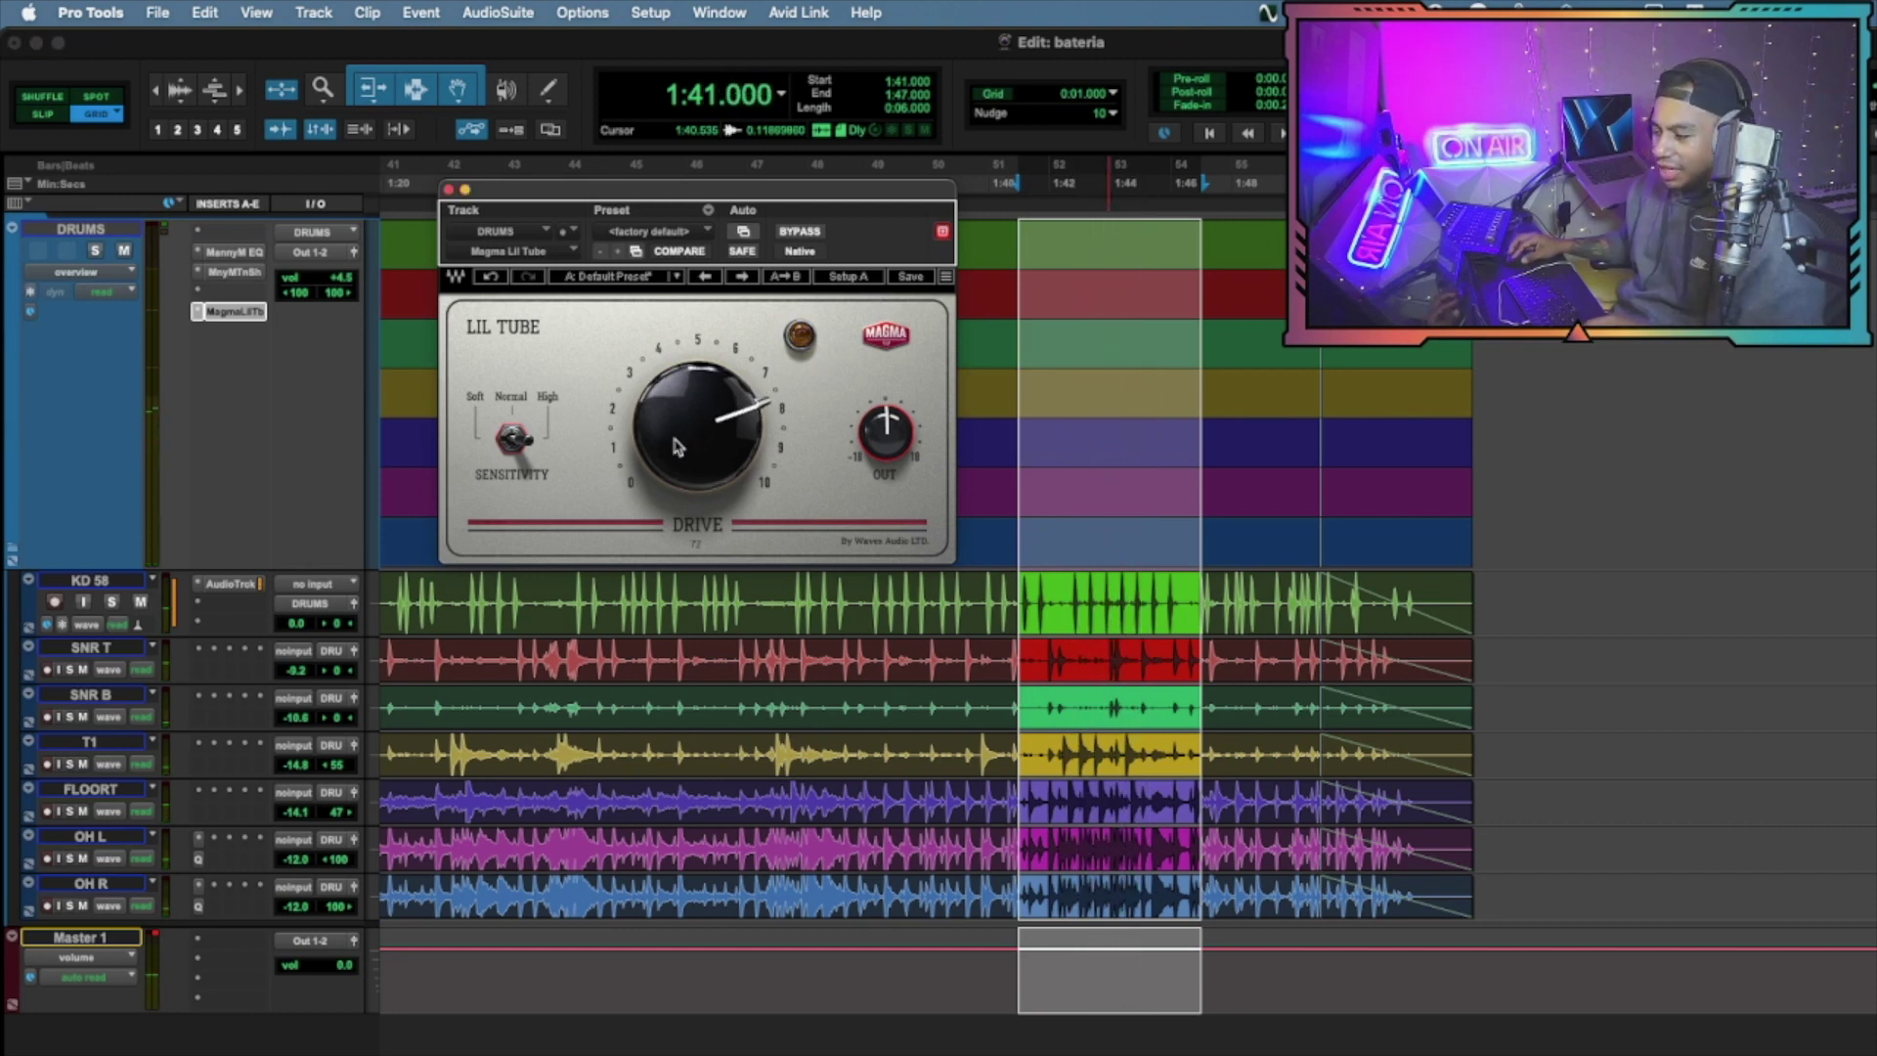
drag(682, 429, 696, 433)
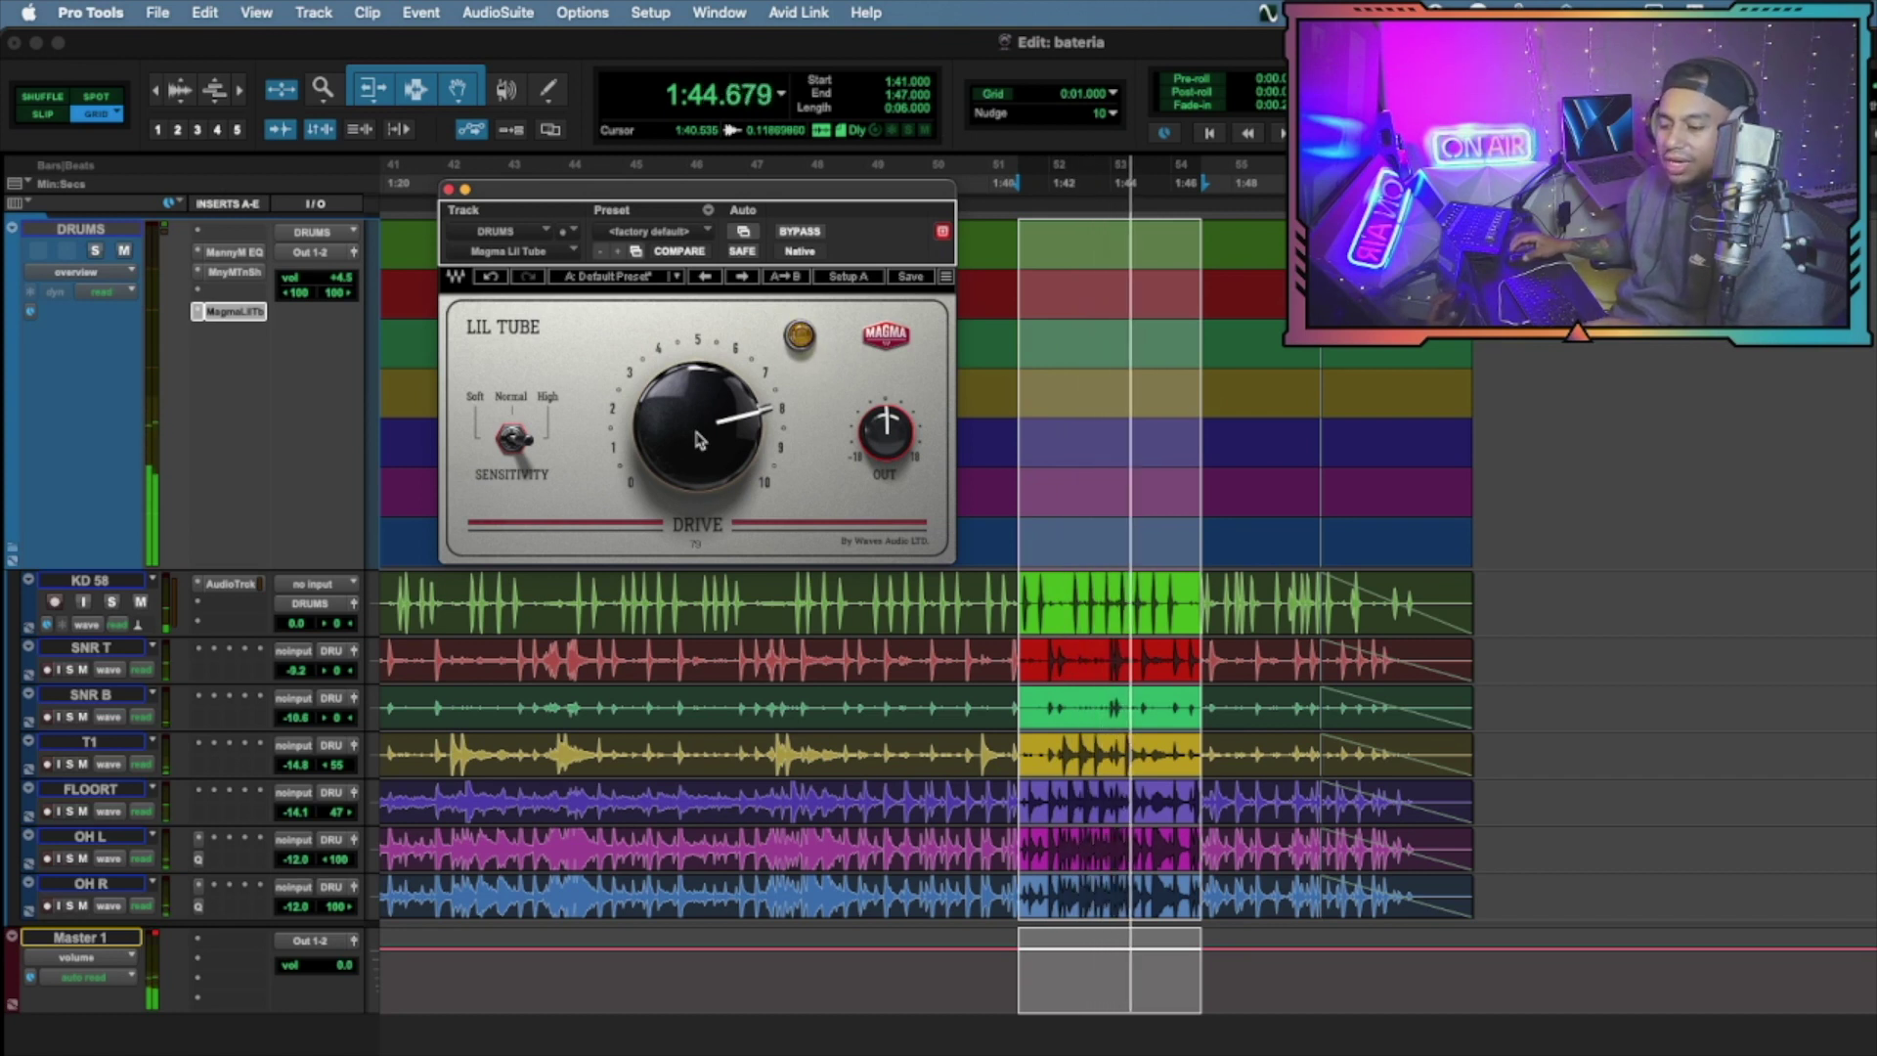
key(space)
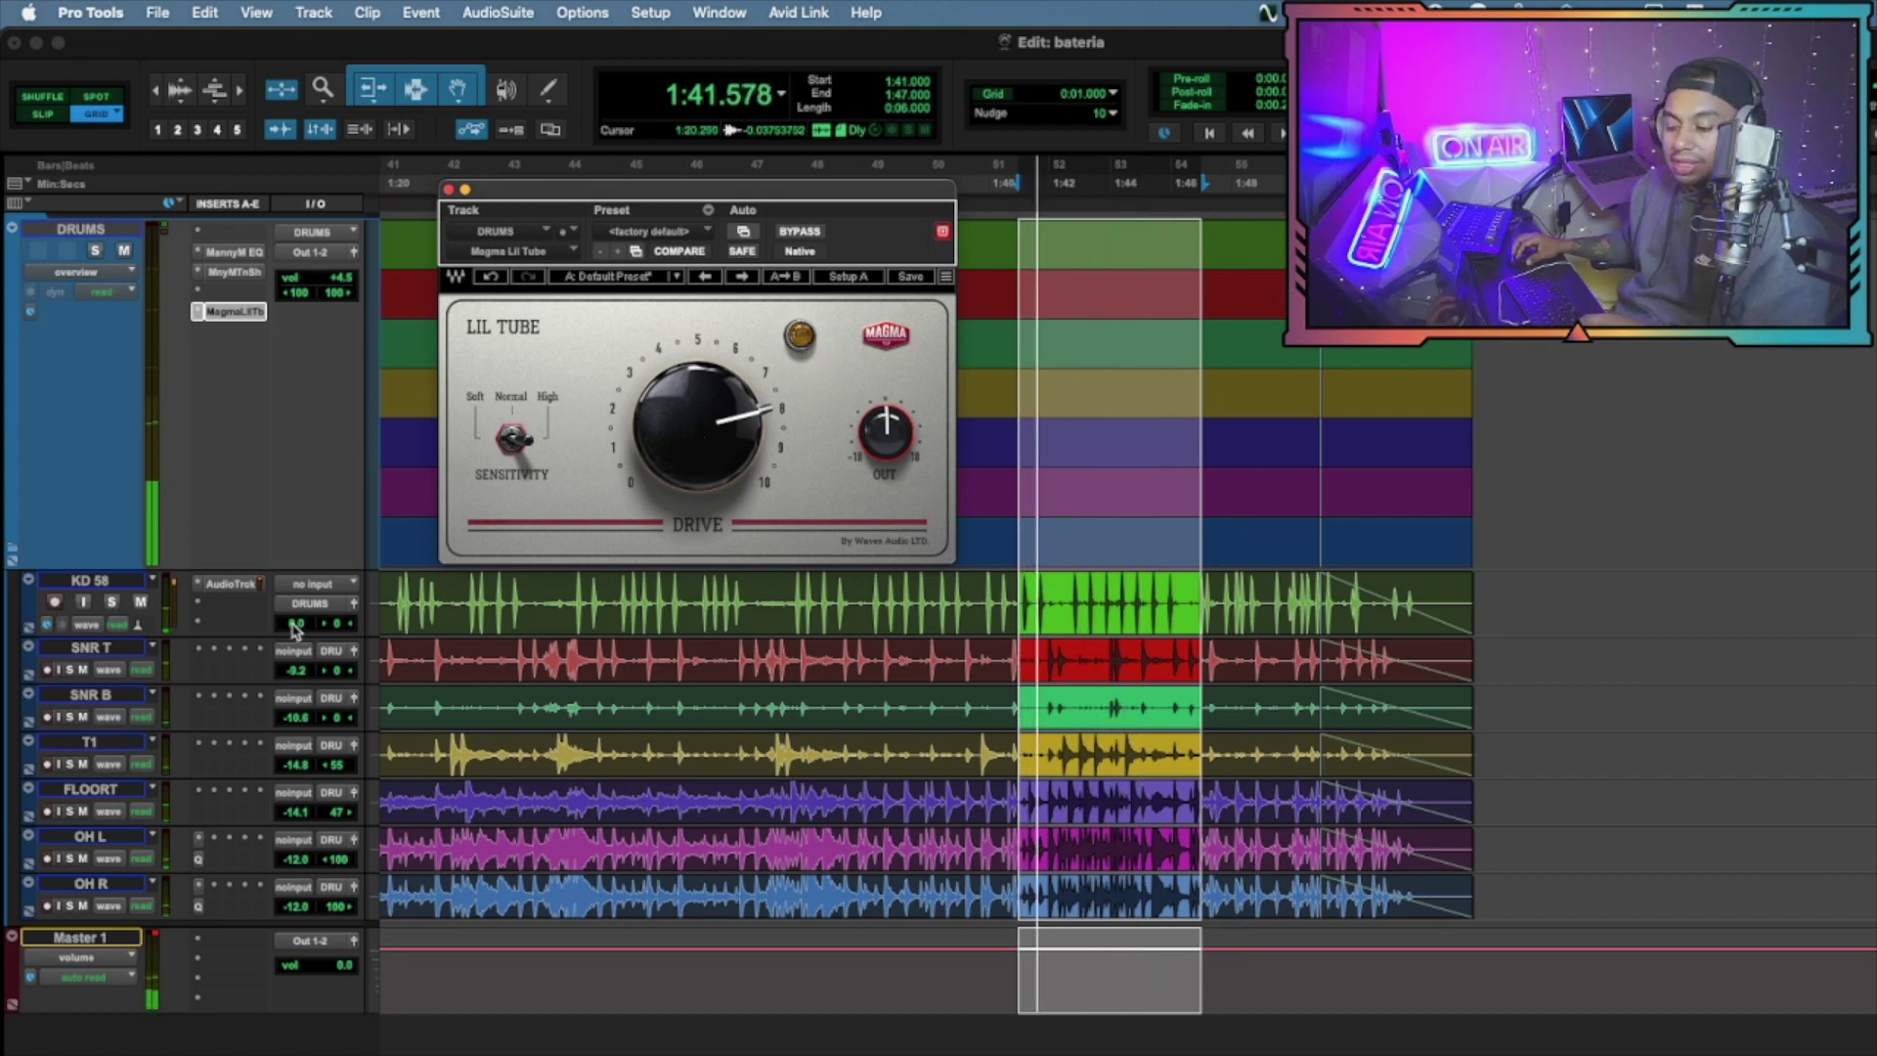
Audition the KD 58 track at -4.0, lower the Drive to about 6.8 and reset the KD 58 volume to 0.0
key(space)
click(293, 624)
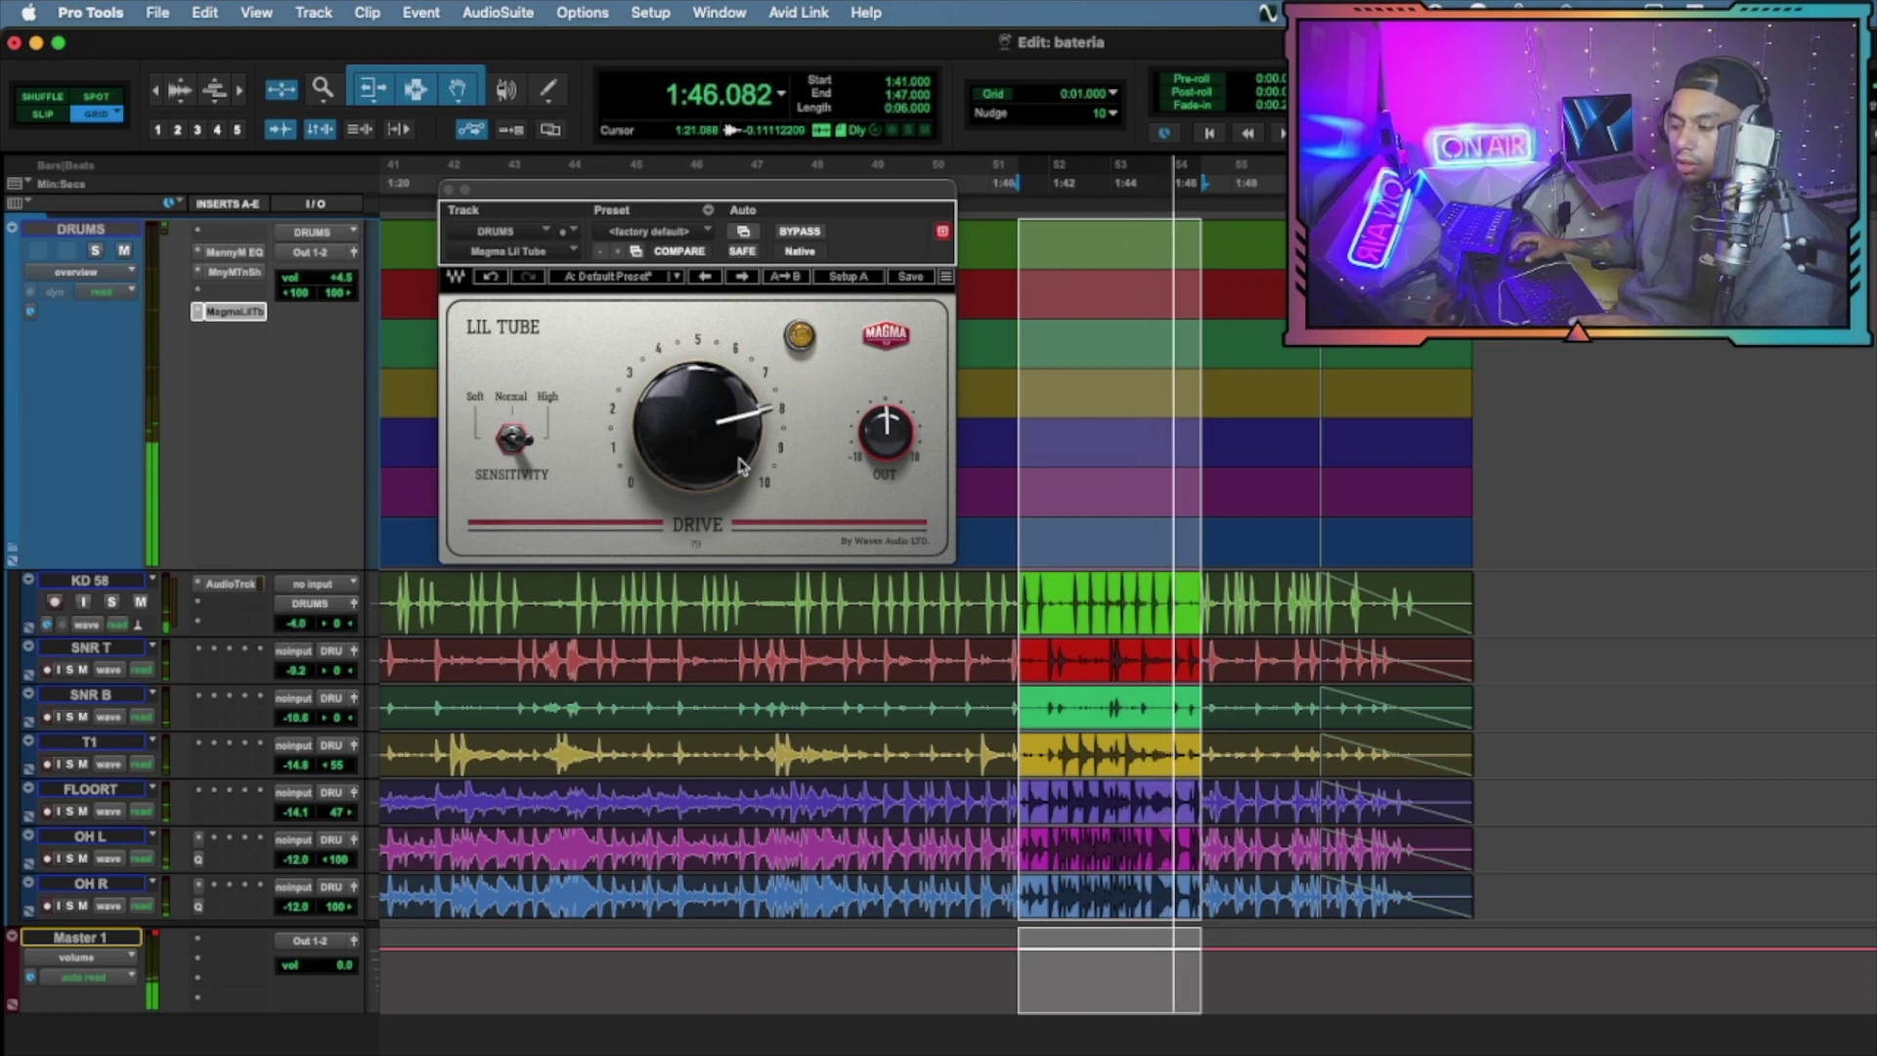
drag(741, 467, 728, 425)
alt+click(301, 624)
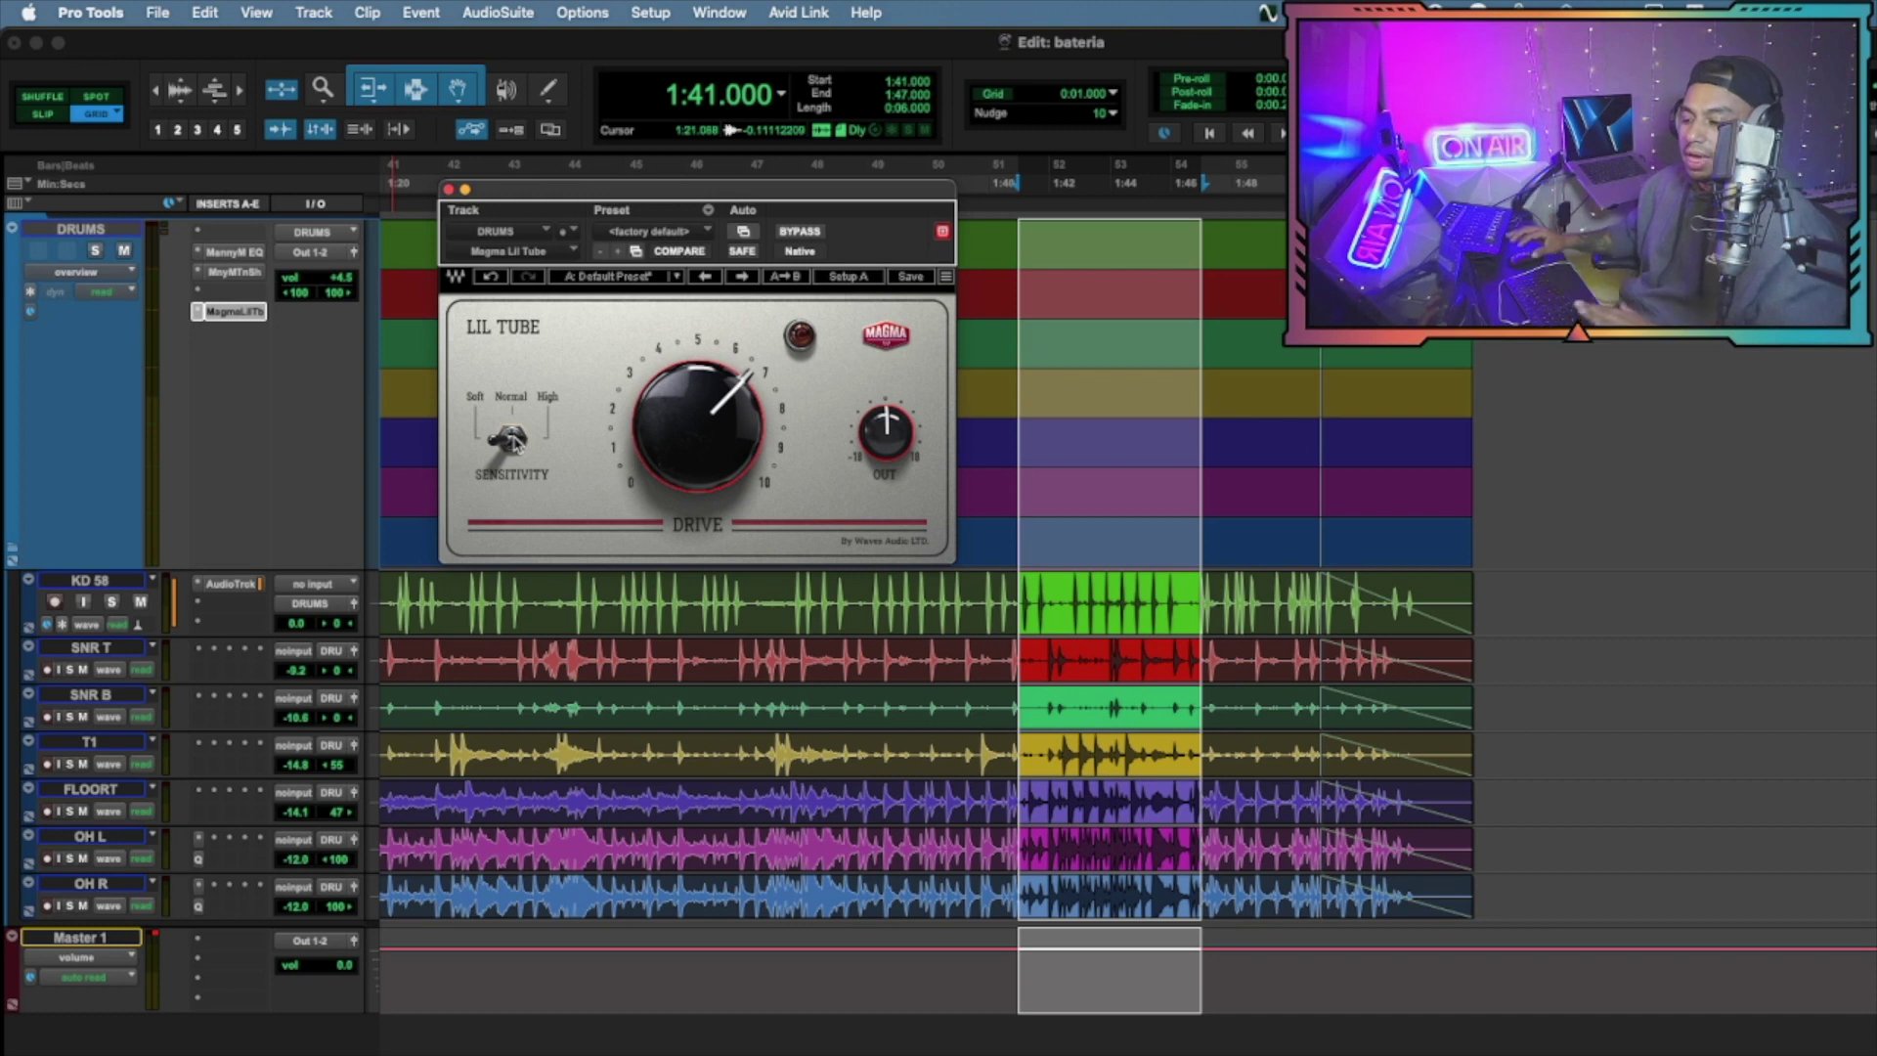
Play the selected drums with Normal Sensitivity and raise the Drive to about 8
key(space)
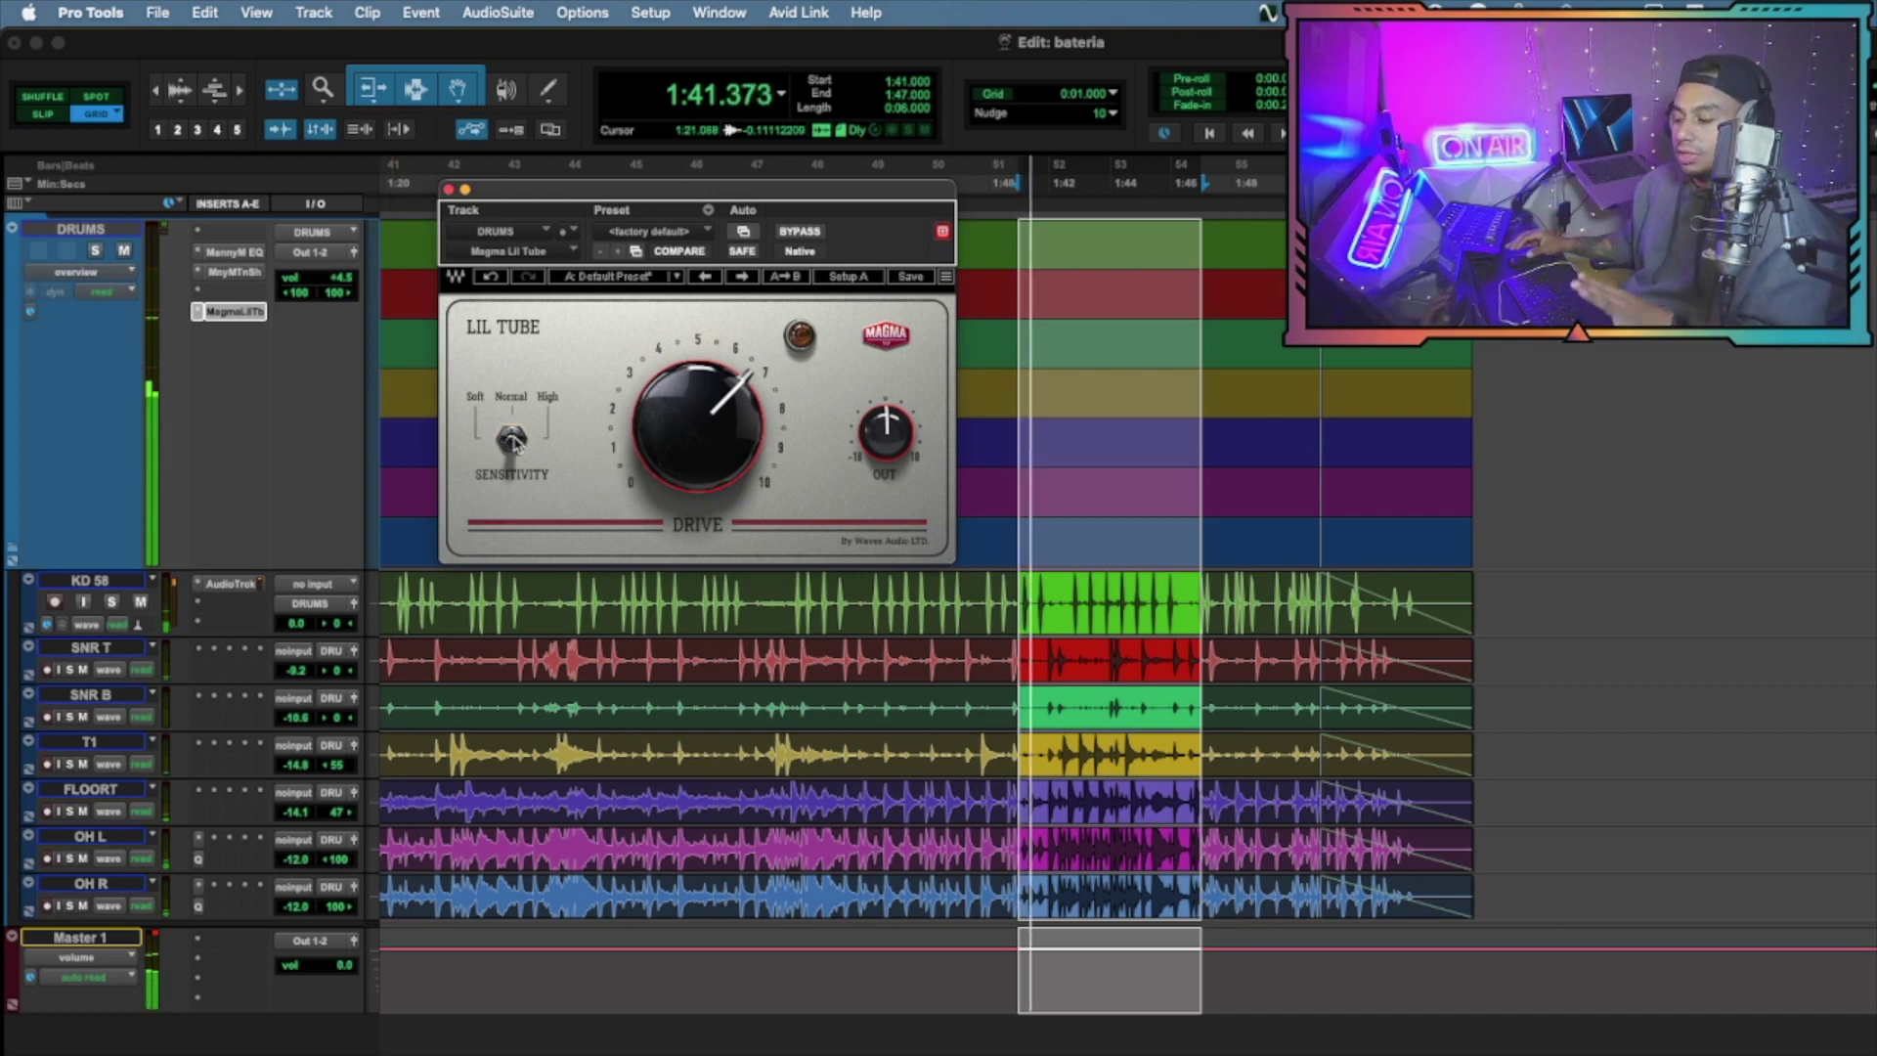
drag(673, 419, 674, 395)
key(space)
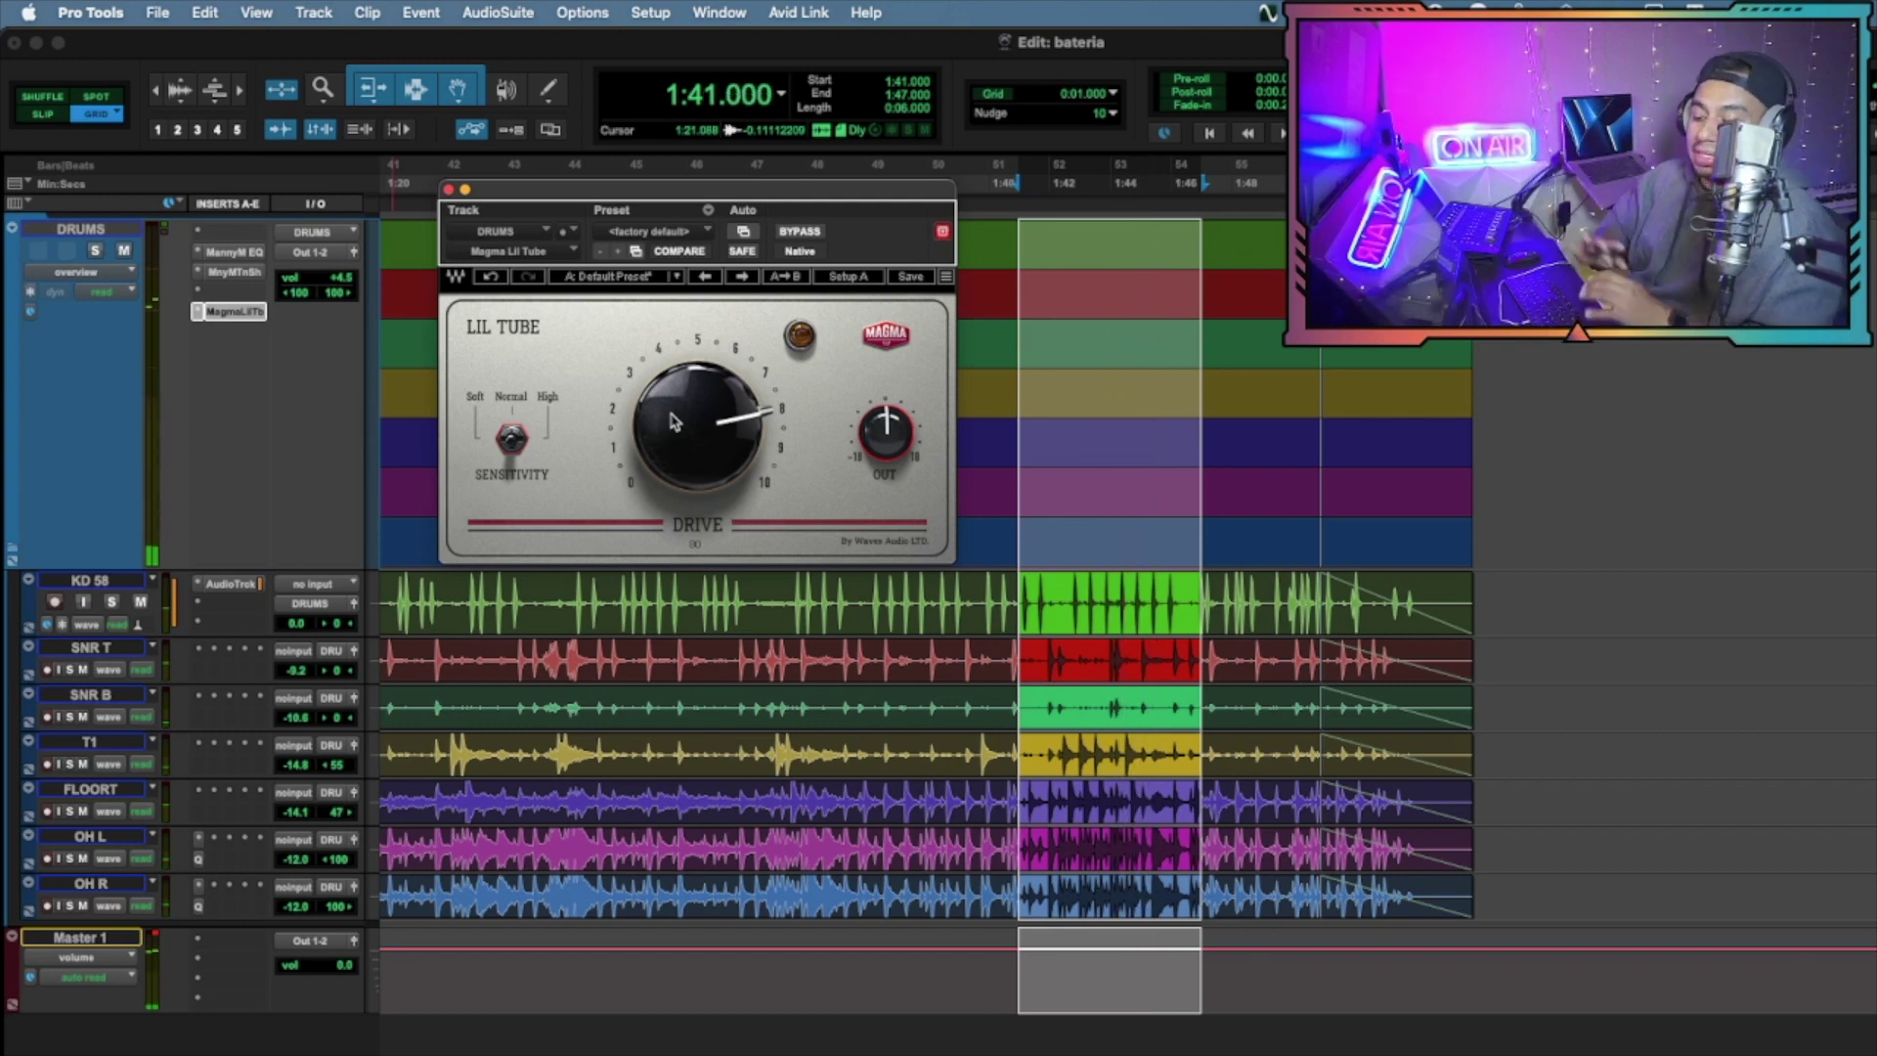
Compare the driven drums with the bypassed signal over the selected range
key(space)
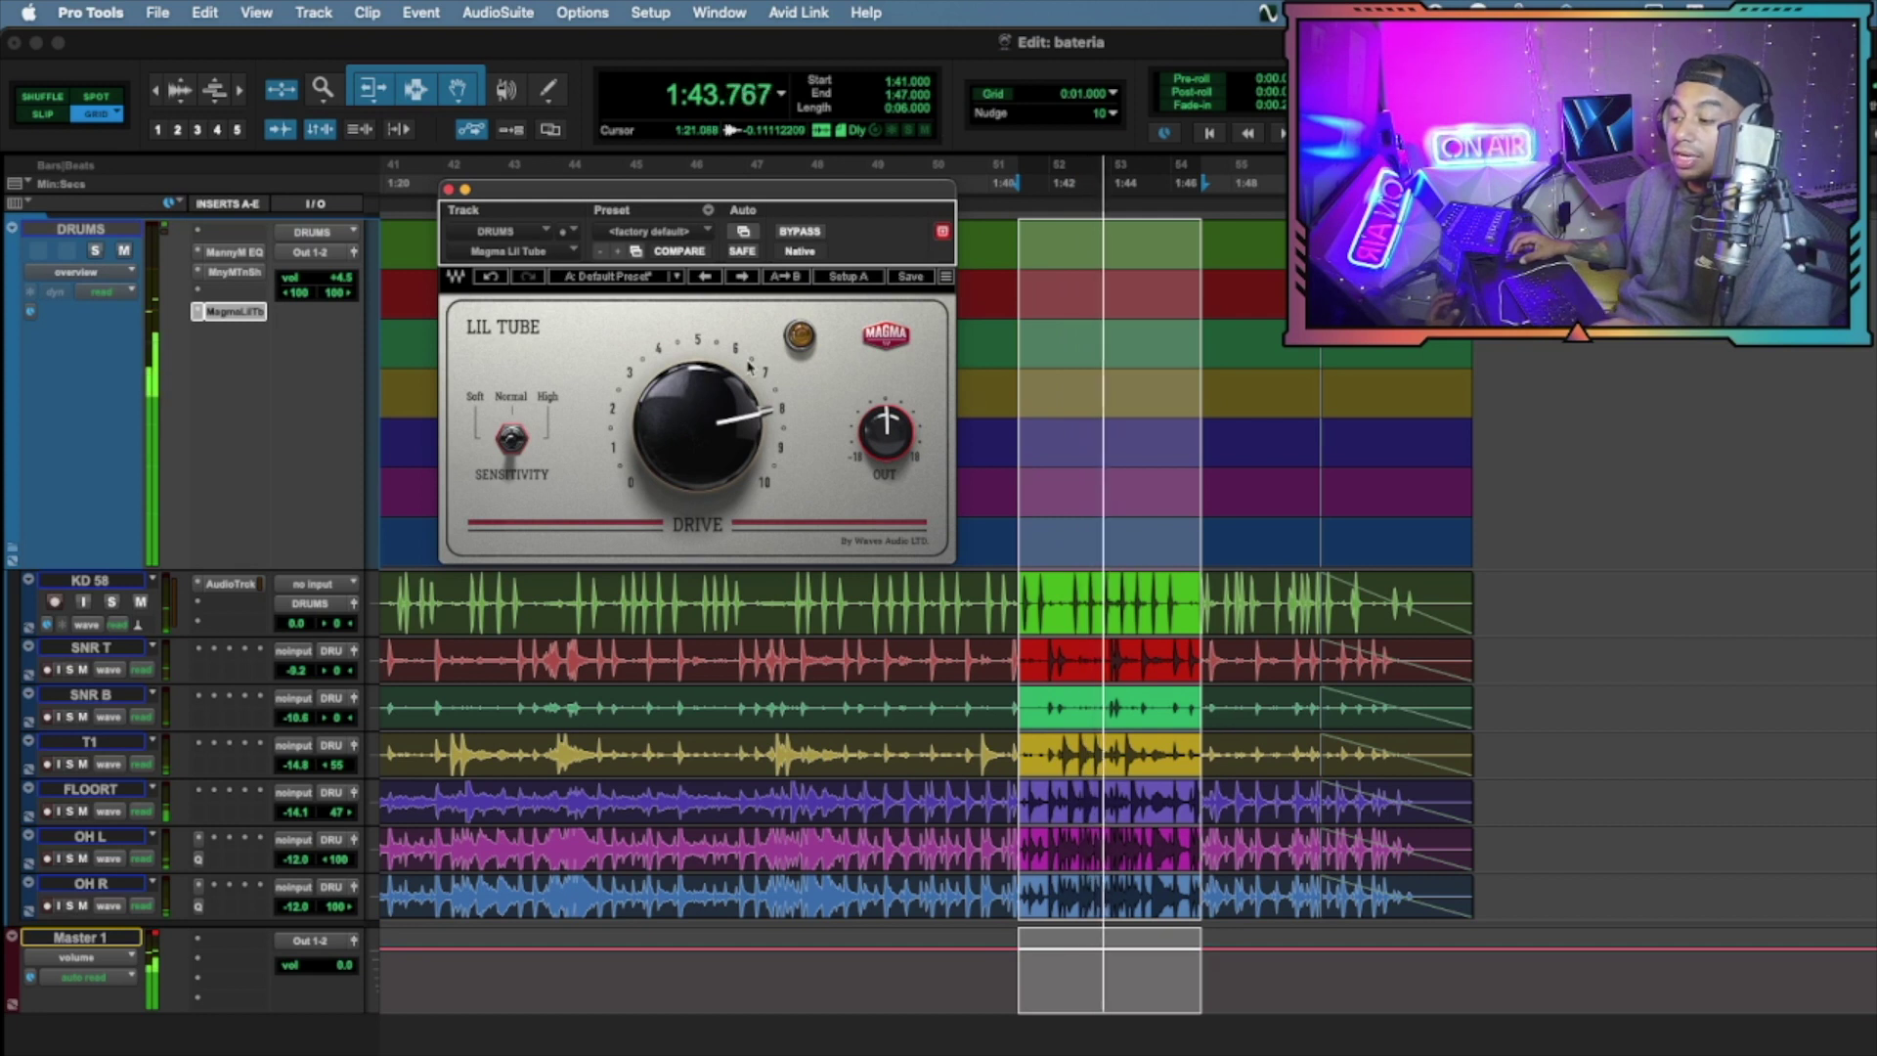
click(808, 234)
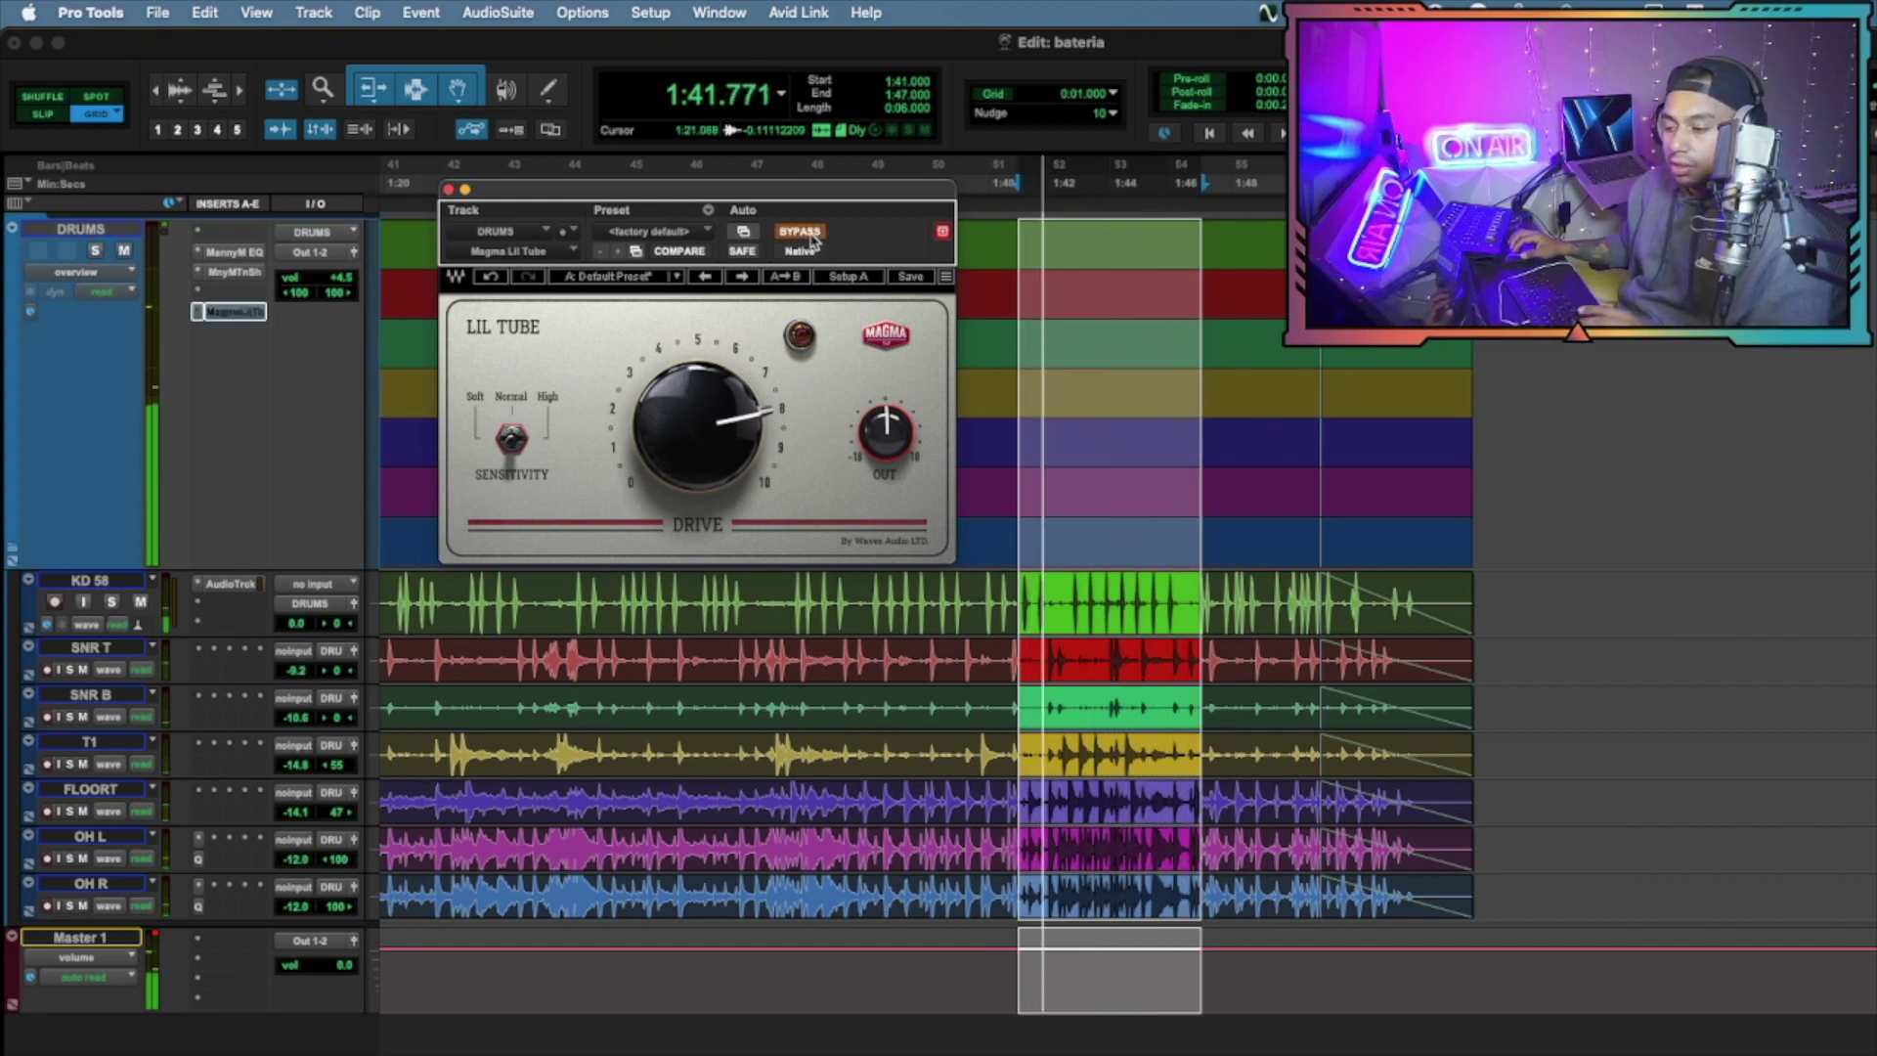
click(806, 234)
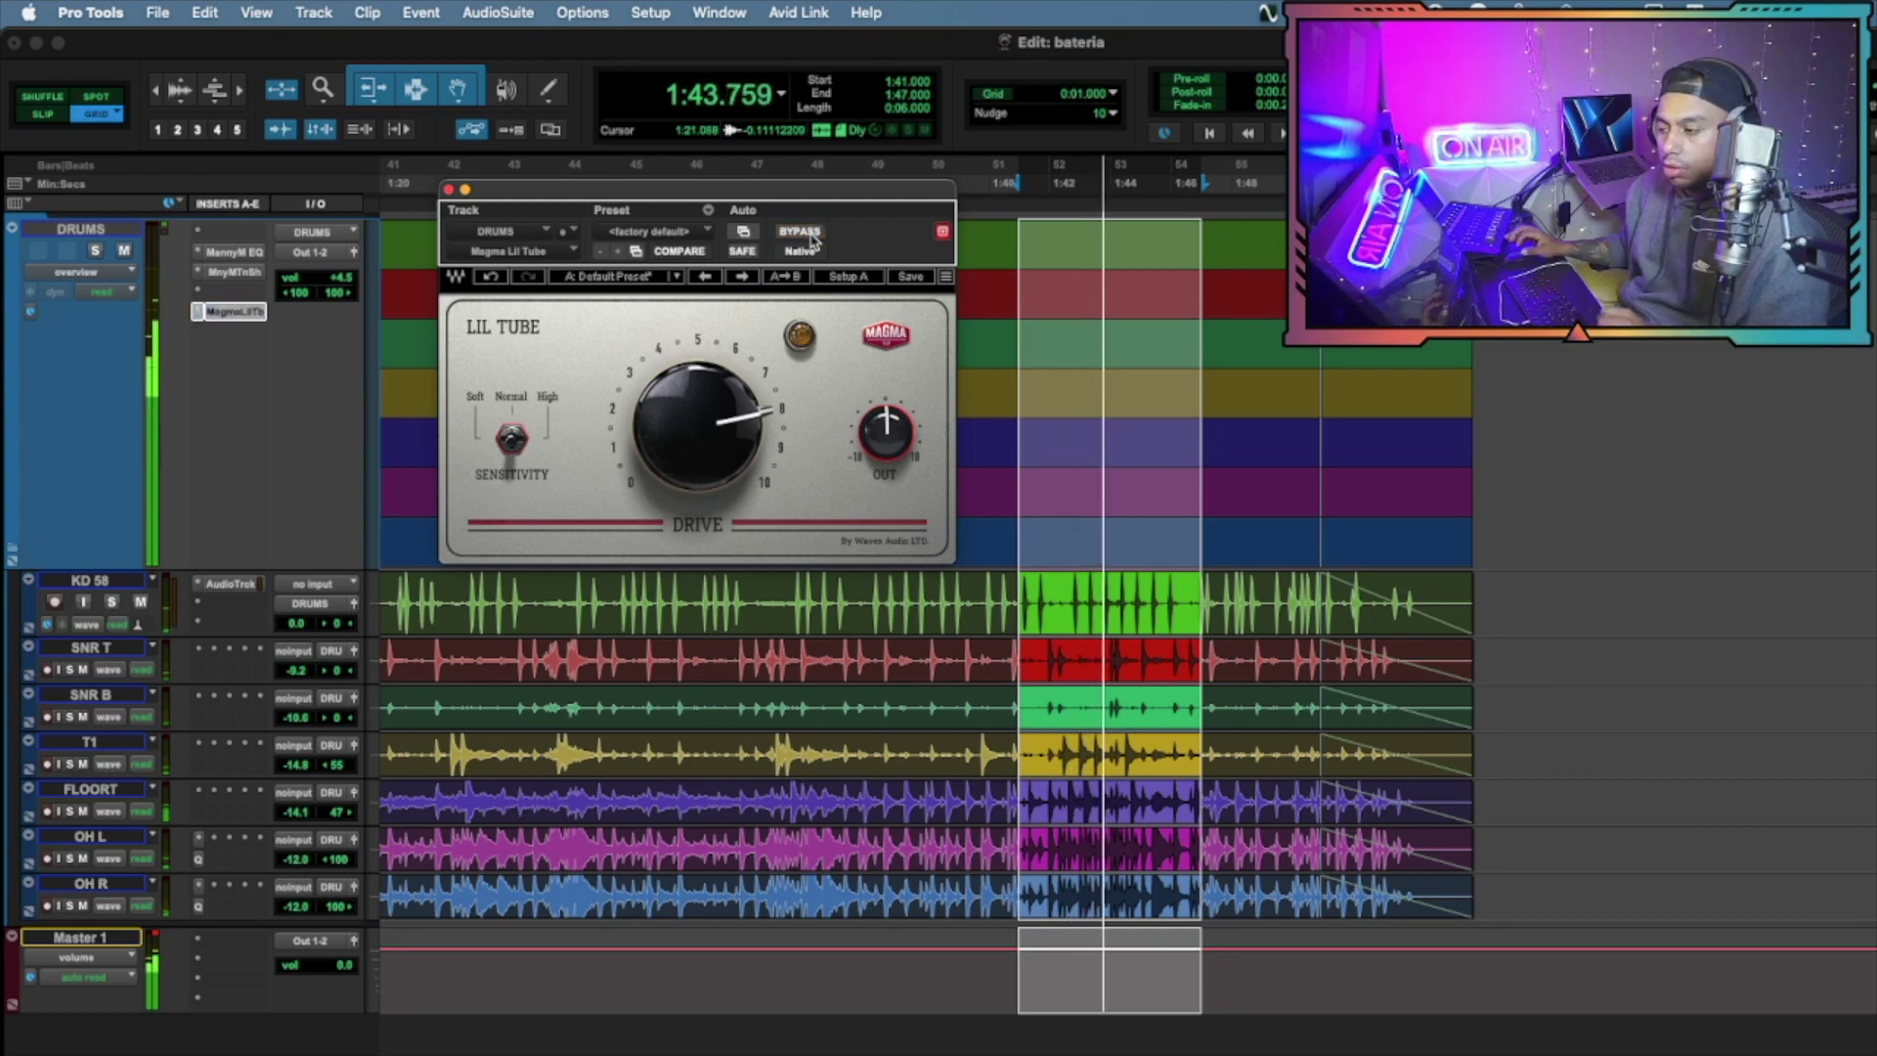
key(space)
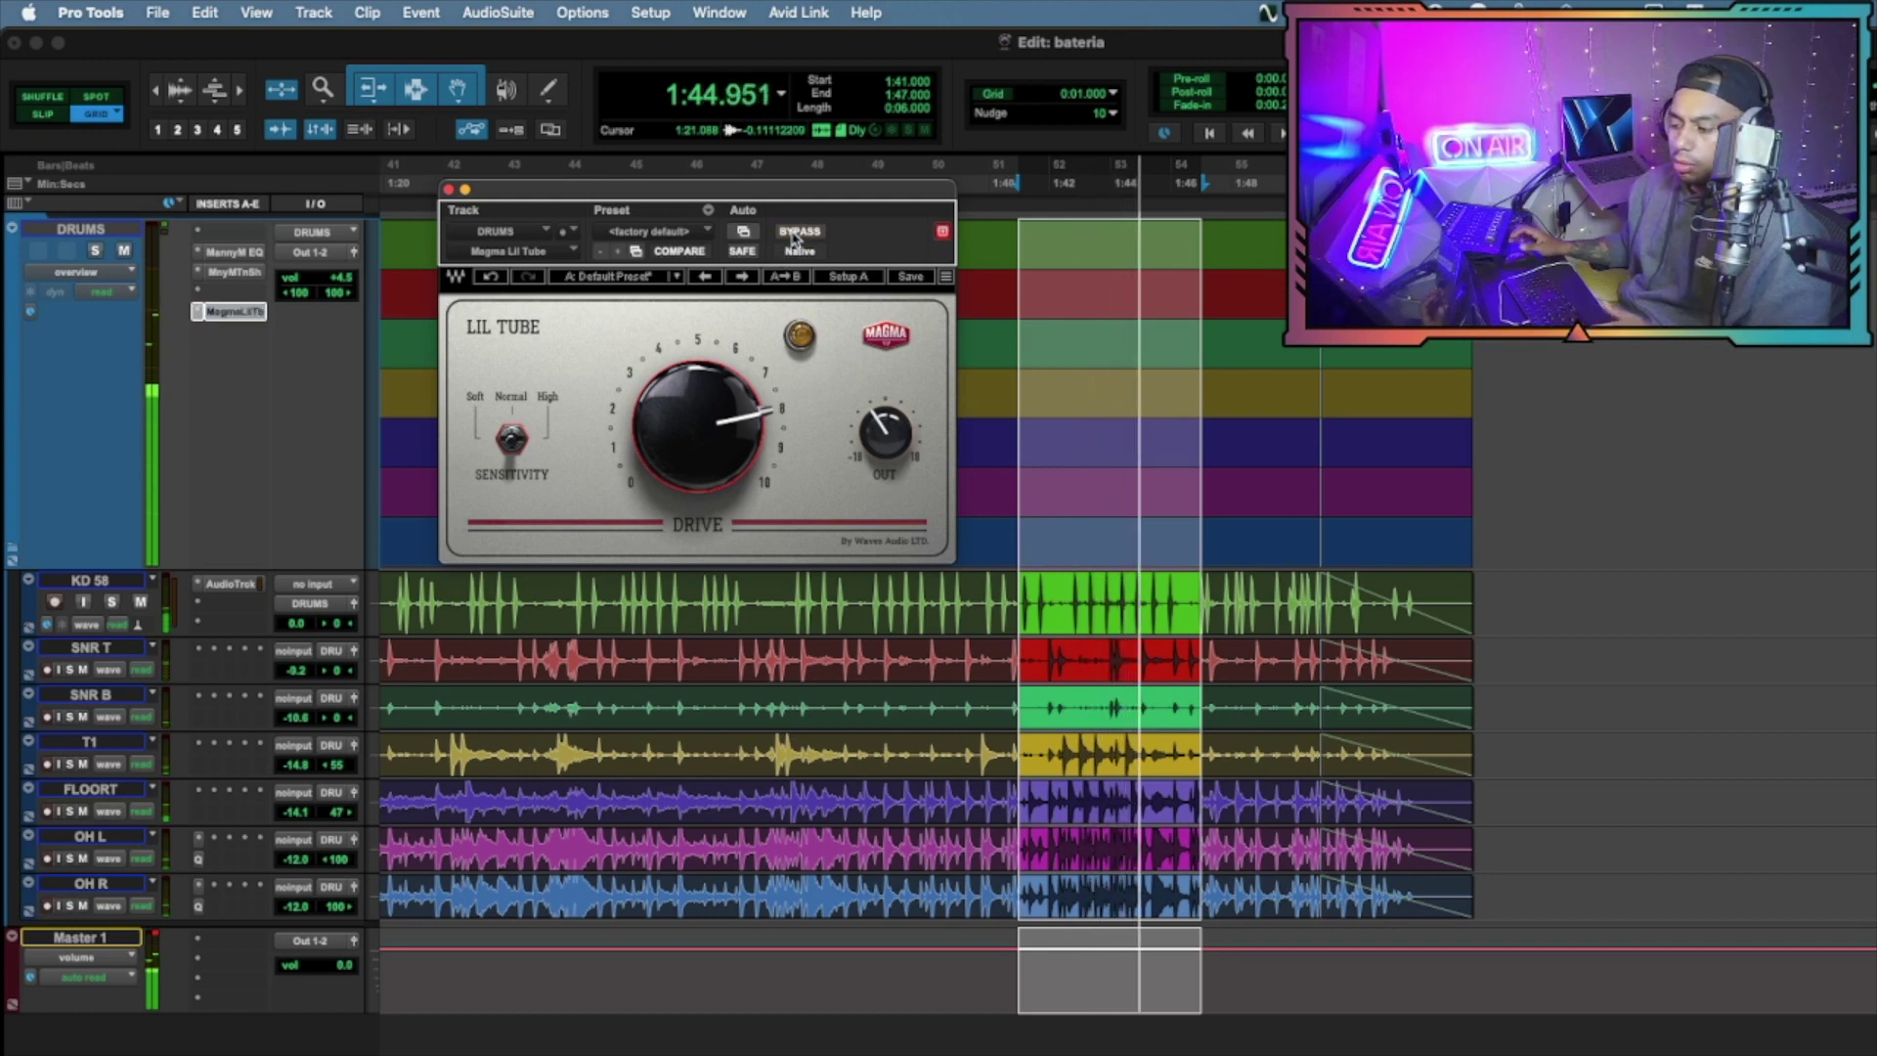
Lower the Lil Tube's output, replay the selection from 1:41.000 and compare it with bypass again
key(space)
key(space)
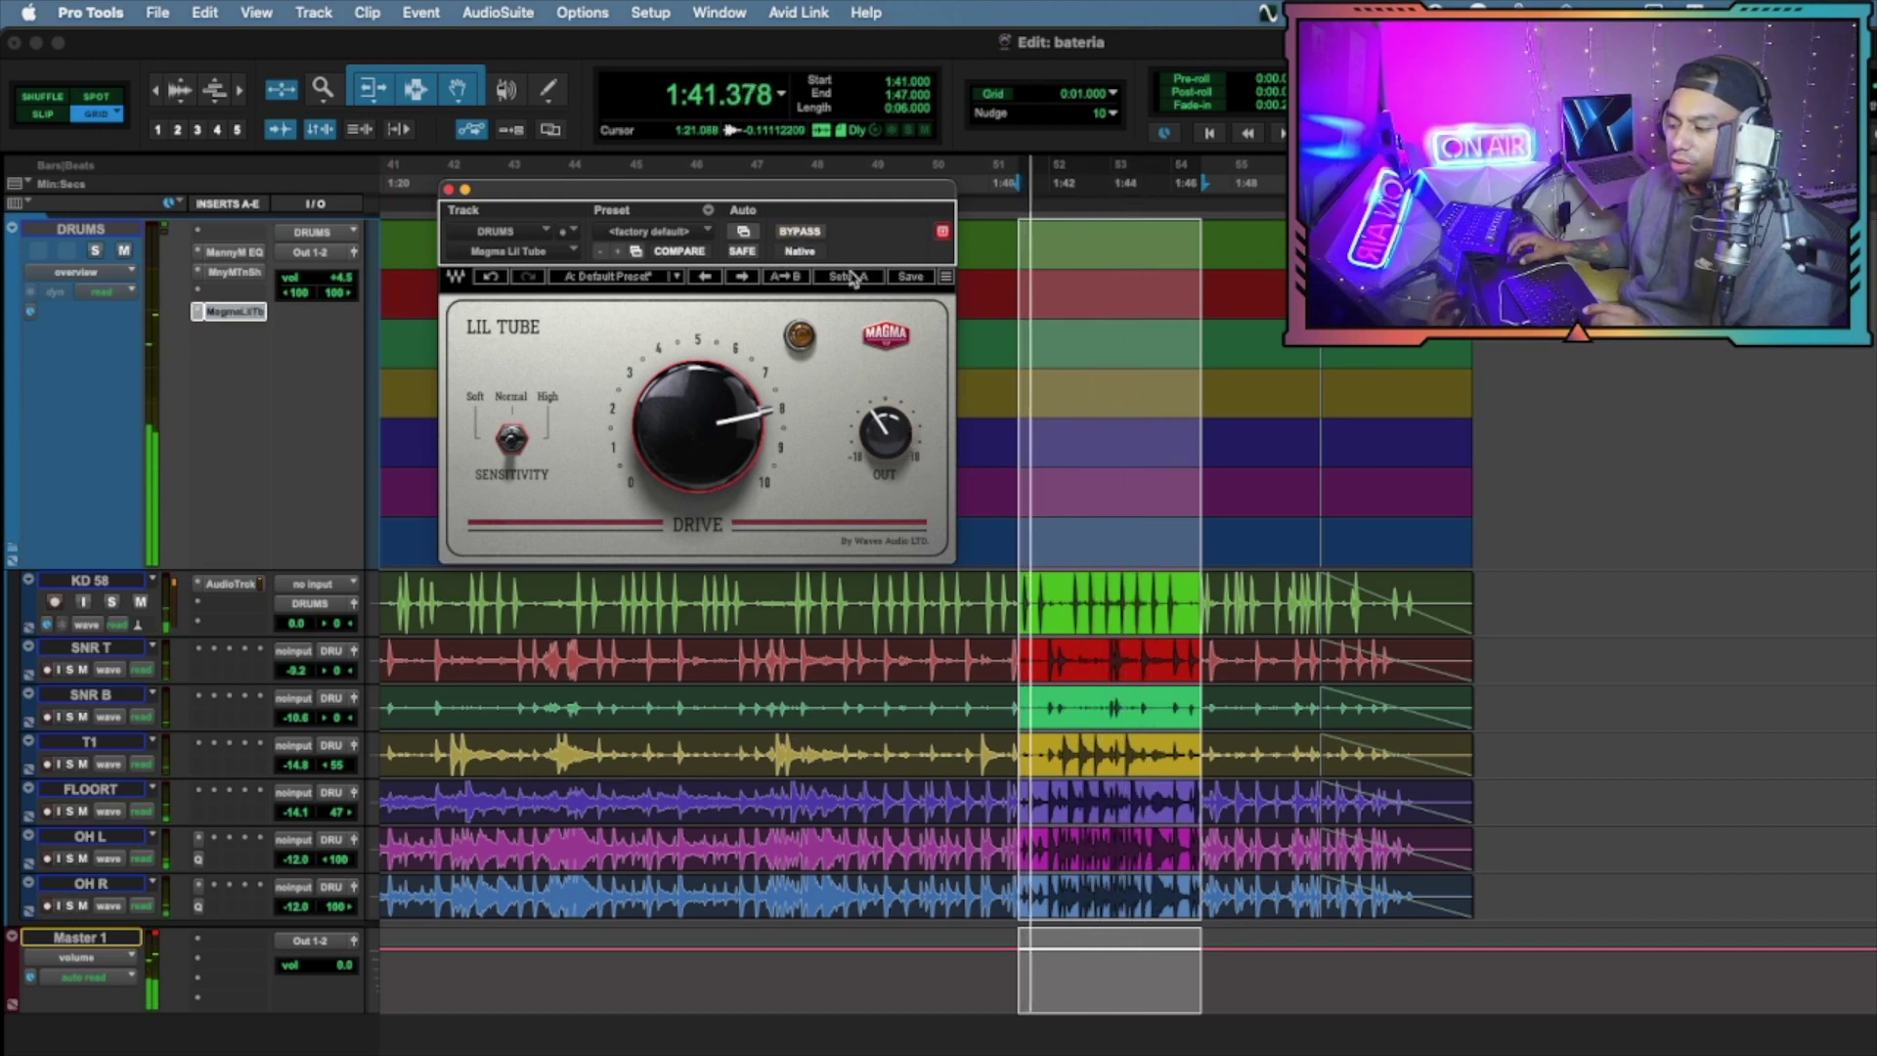
click(800, 233)
click(800, 232)
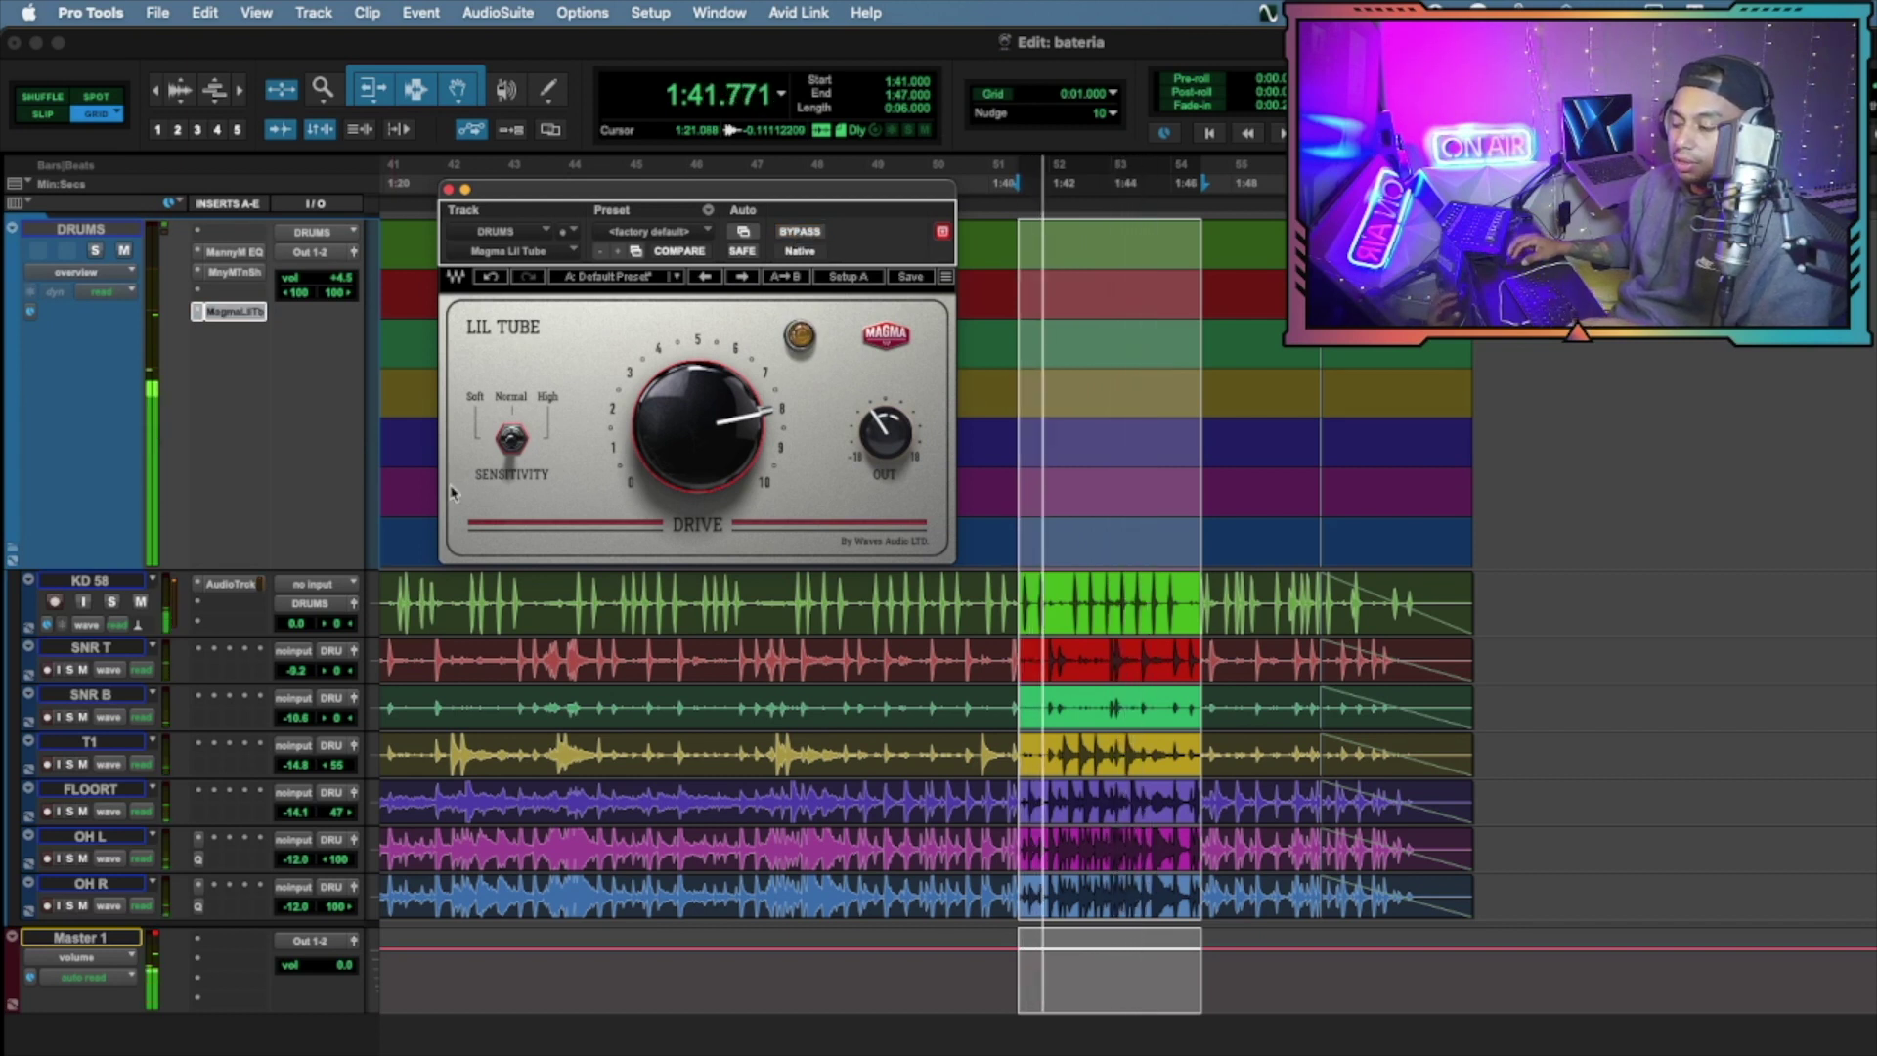
Switch the Sensitivity to High, reduce the Drive to about 6.3 and compare the drums with bypass
key(space)
drag(692, 442, 692, 481)
click(808, 232)
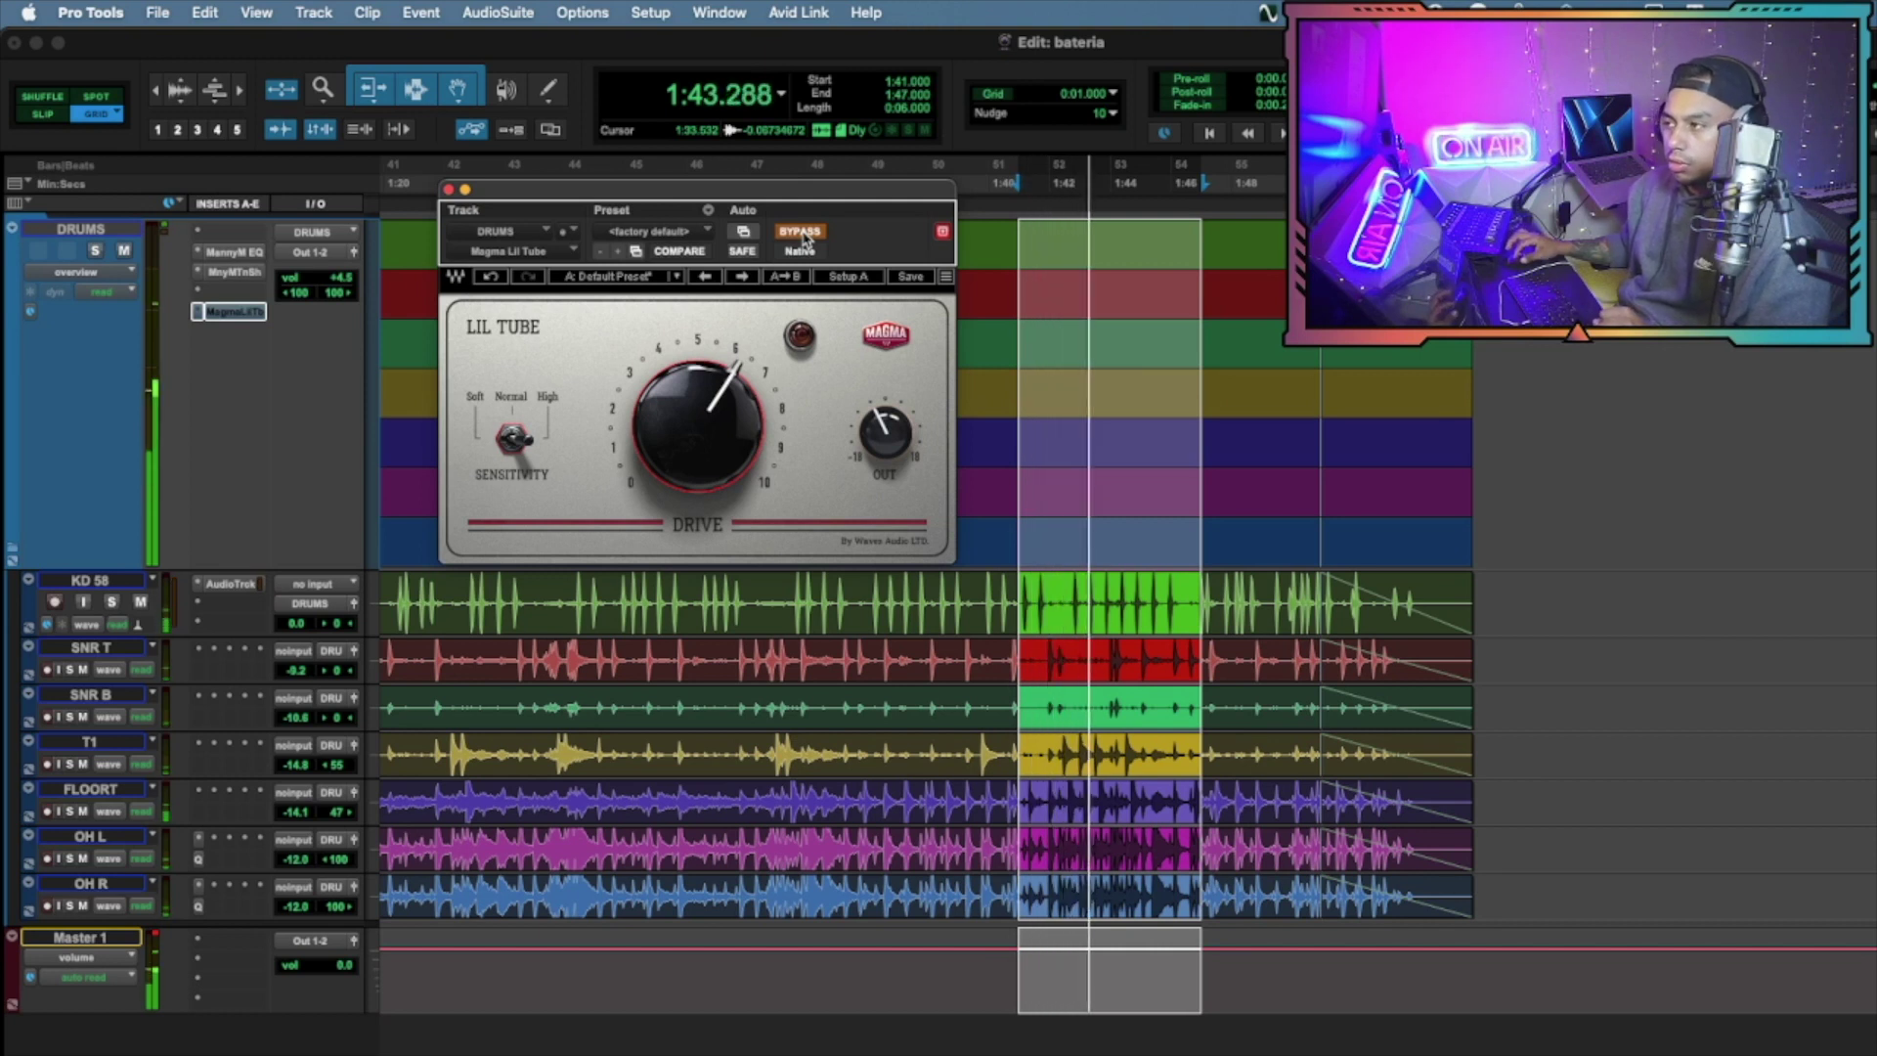
click(802, 232)
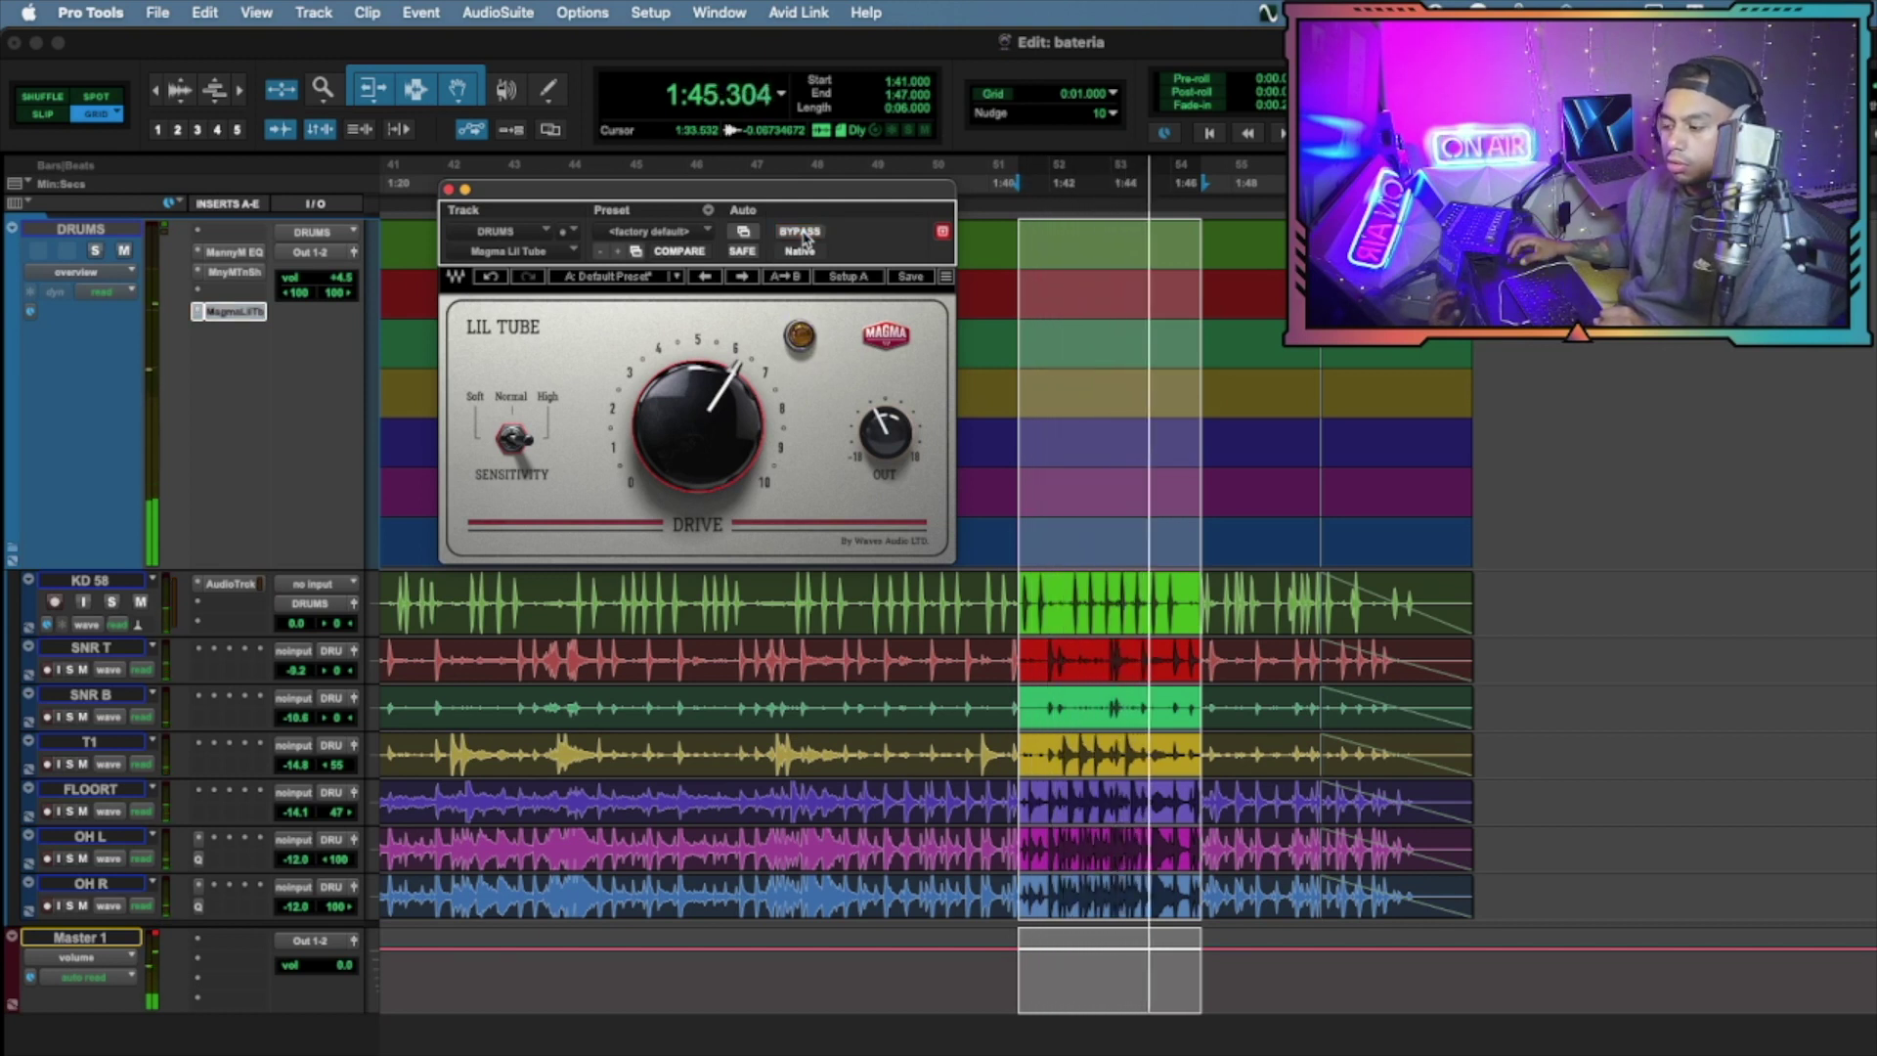
Return the Lil Tube's output to 0 and replay the selection with the plugin bypassed and engaged
mouse_move(877, 428)
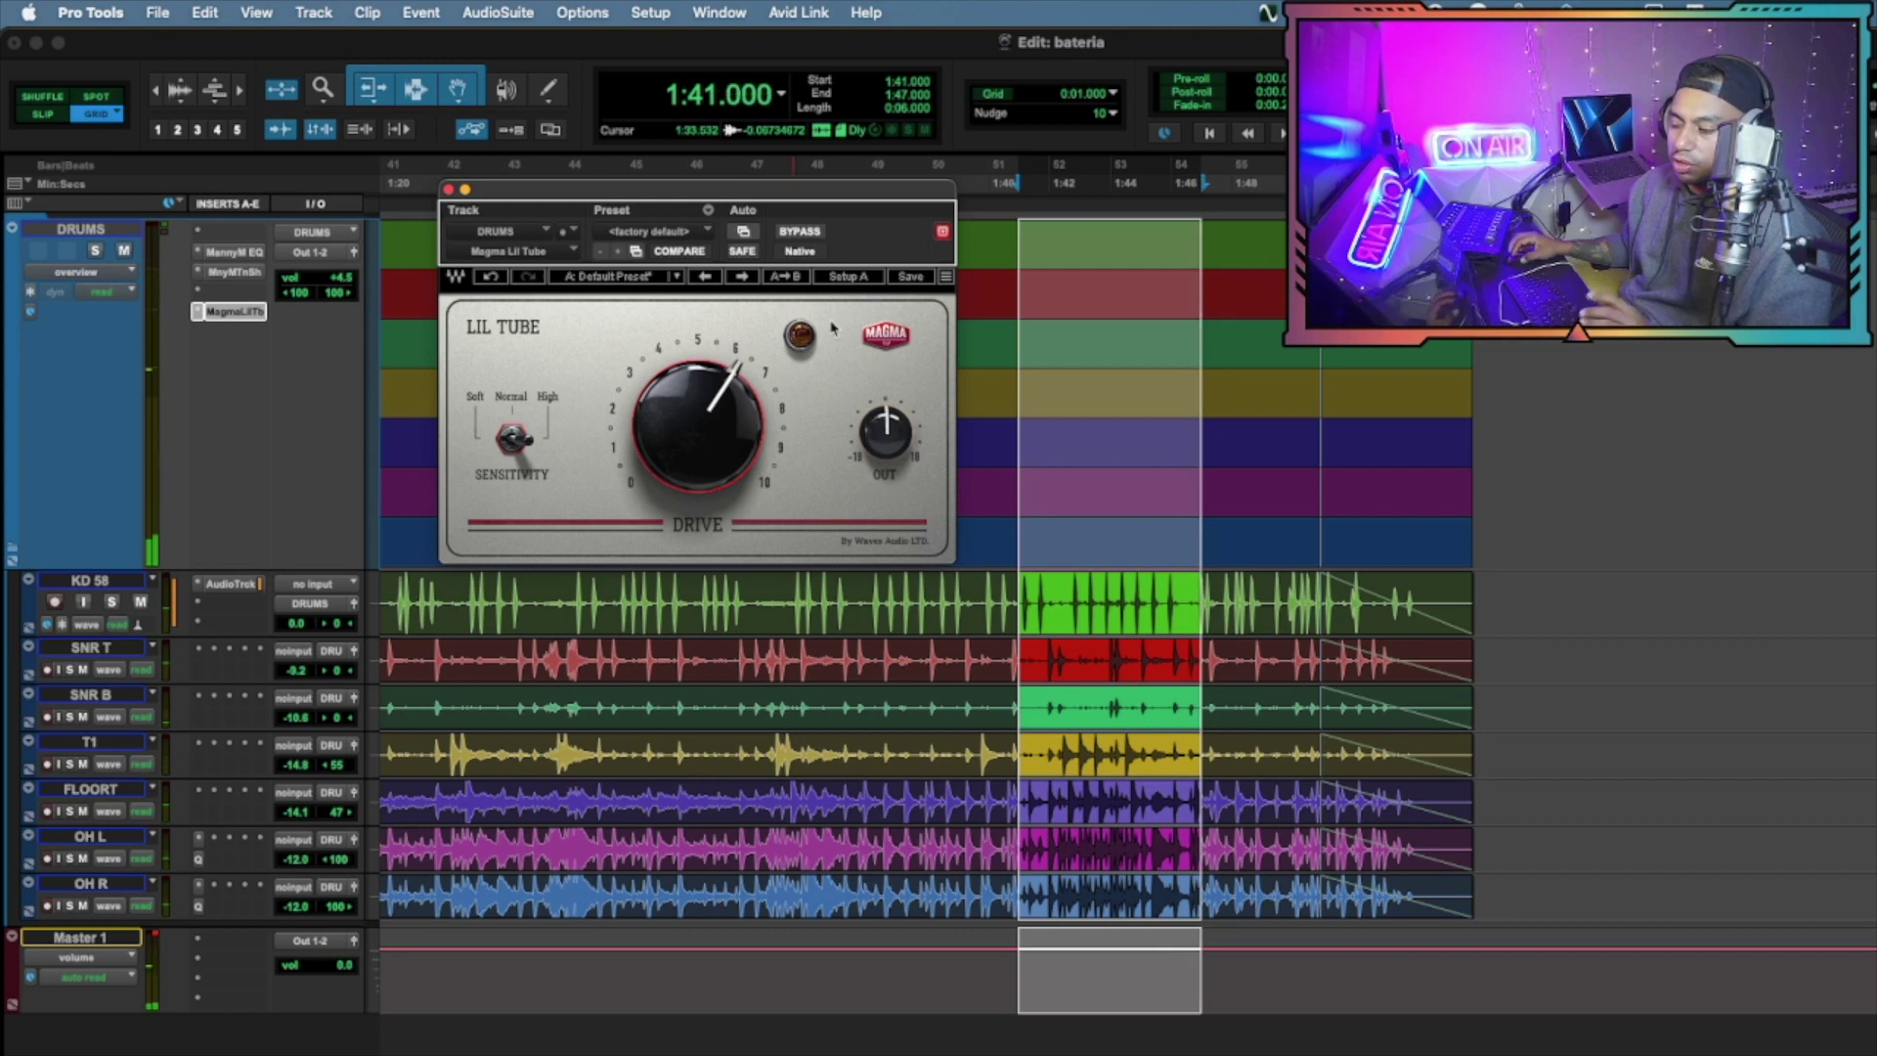
click(802, 232)
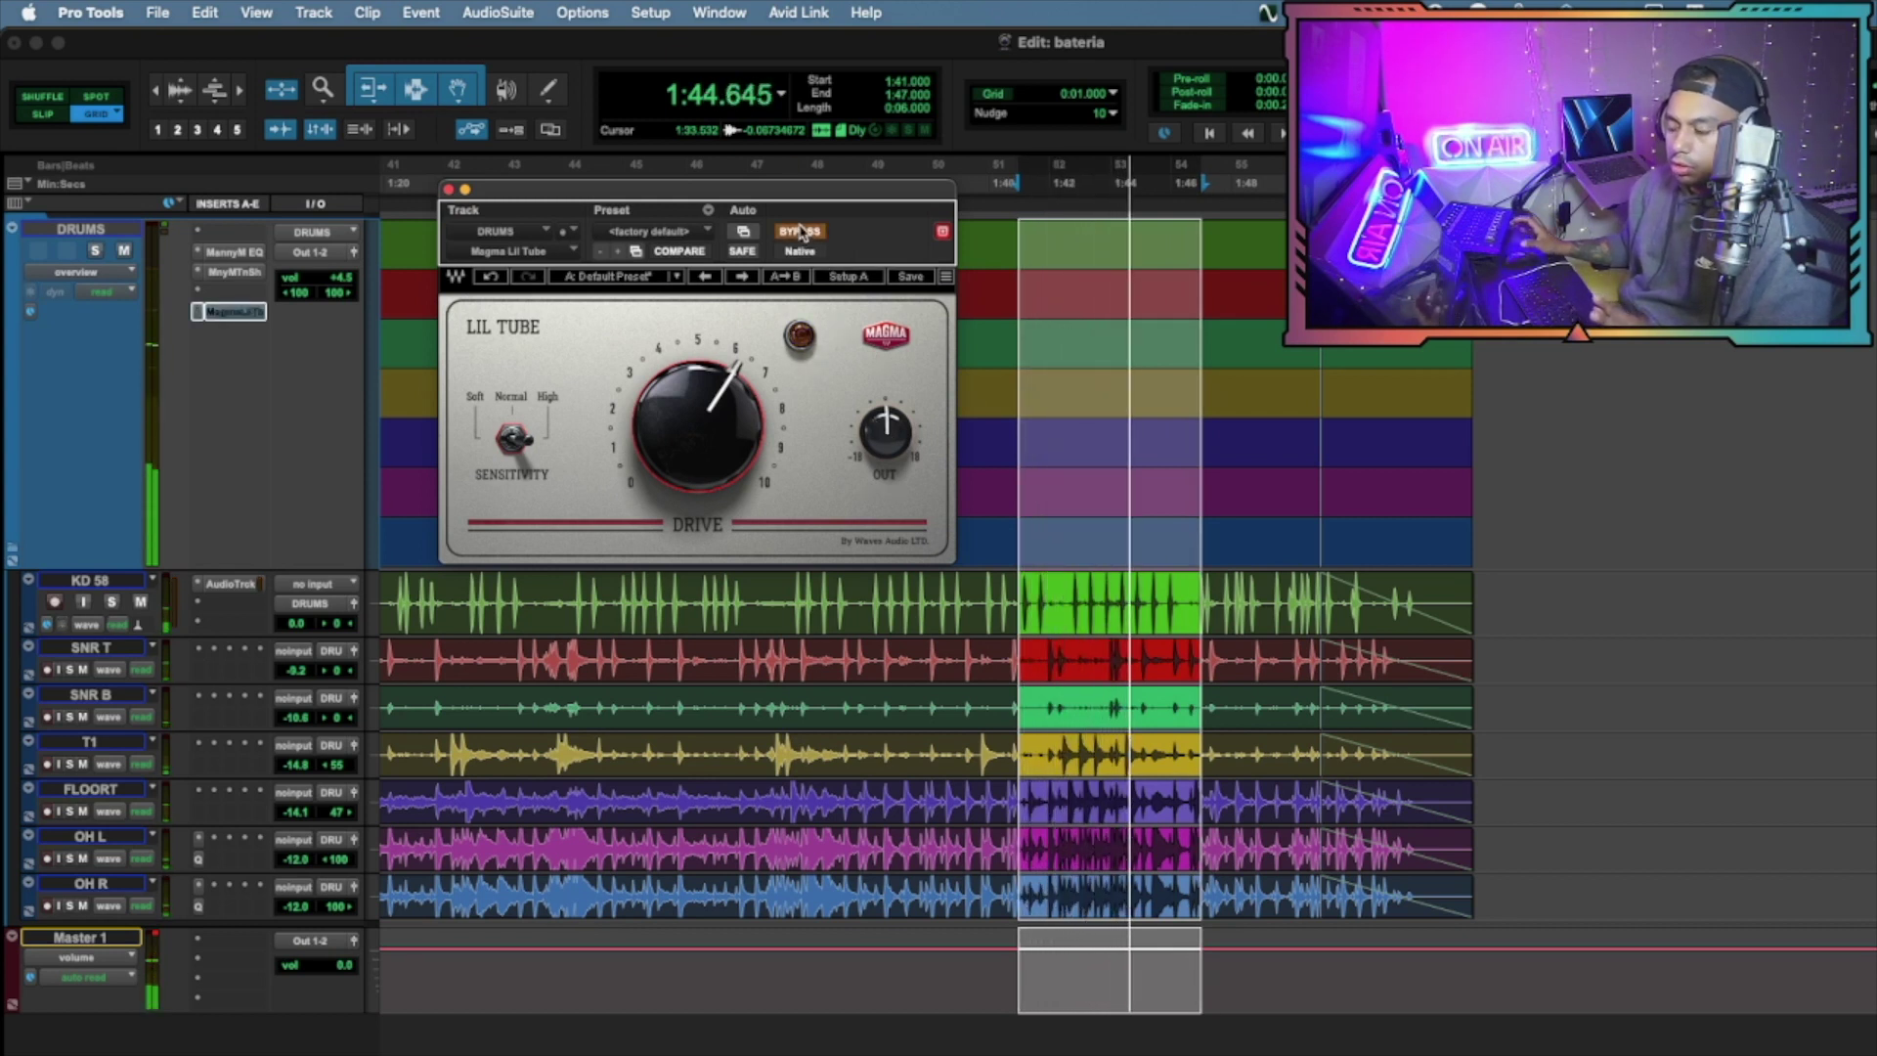
key(space)
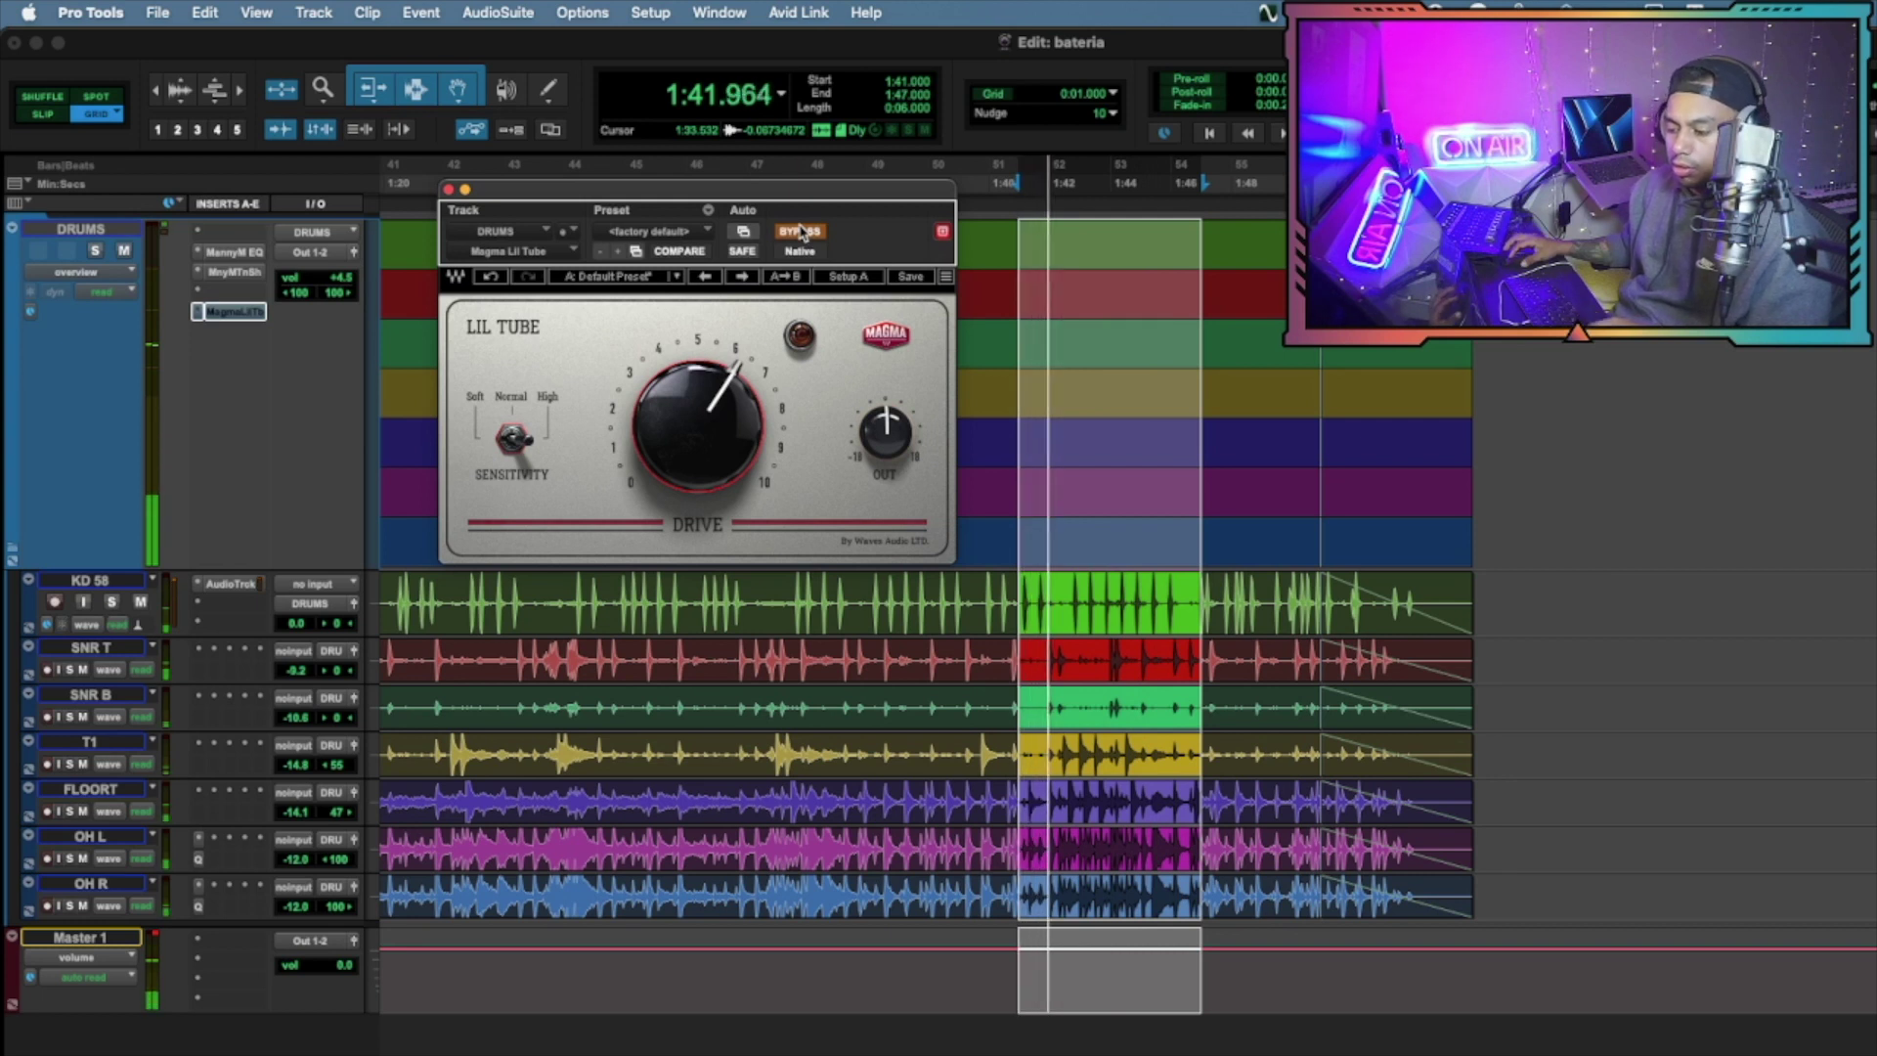
click(802, 231)
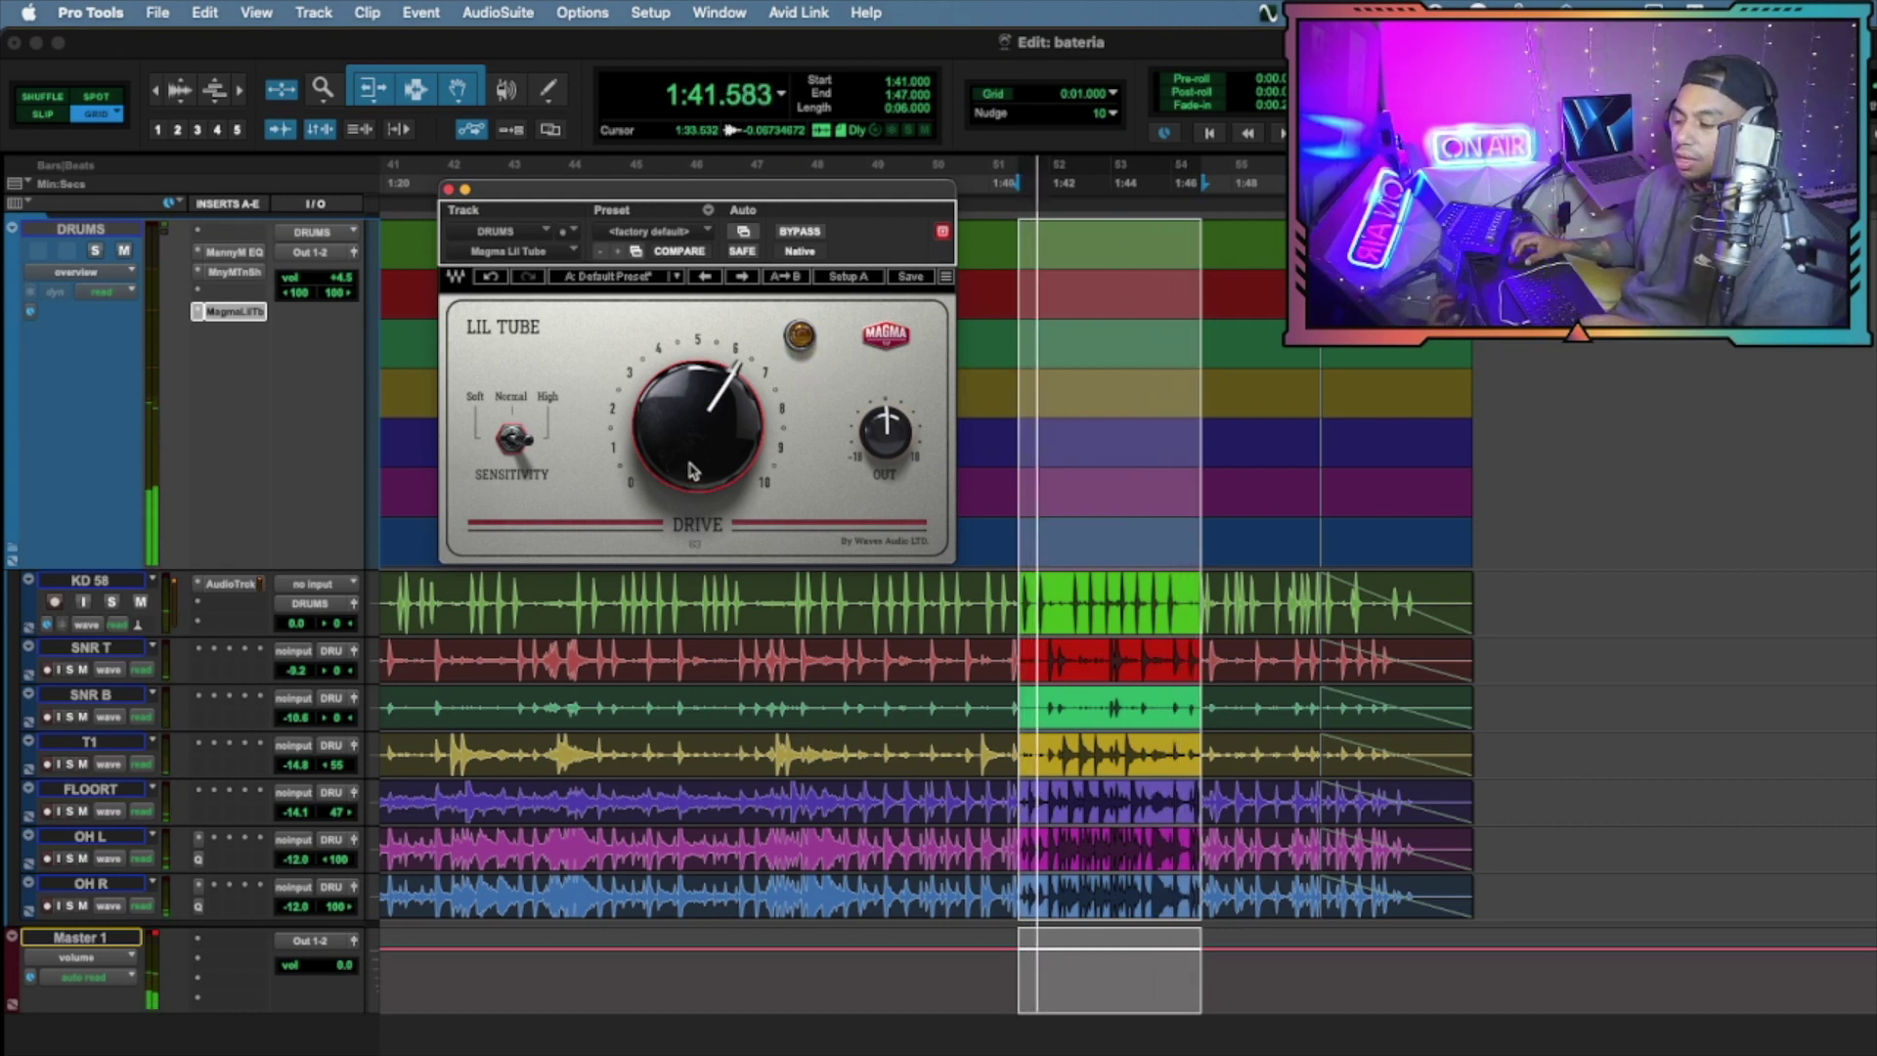
Adjust the Lil Tube's Drive on the DRUMS track and replay the selected section to listen
drag(692, 471, 682, 413)
key(space)
key(space)
key(space)
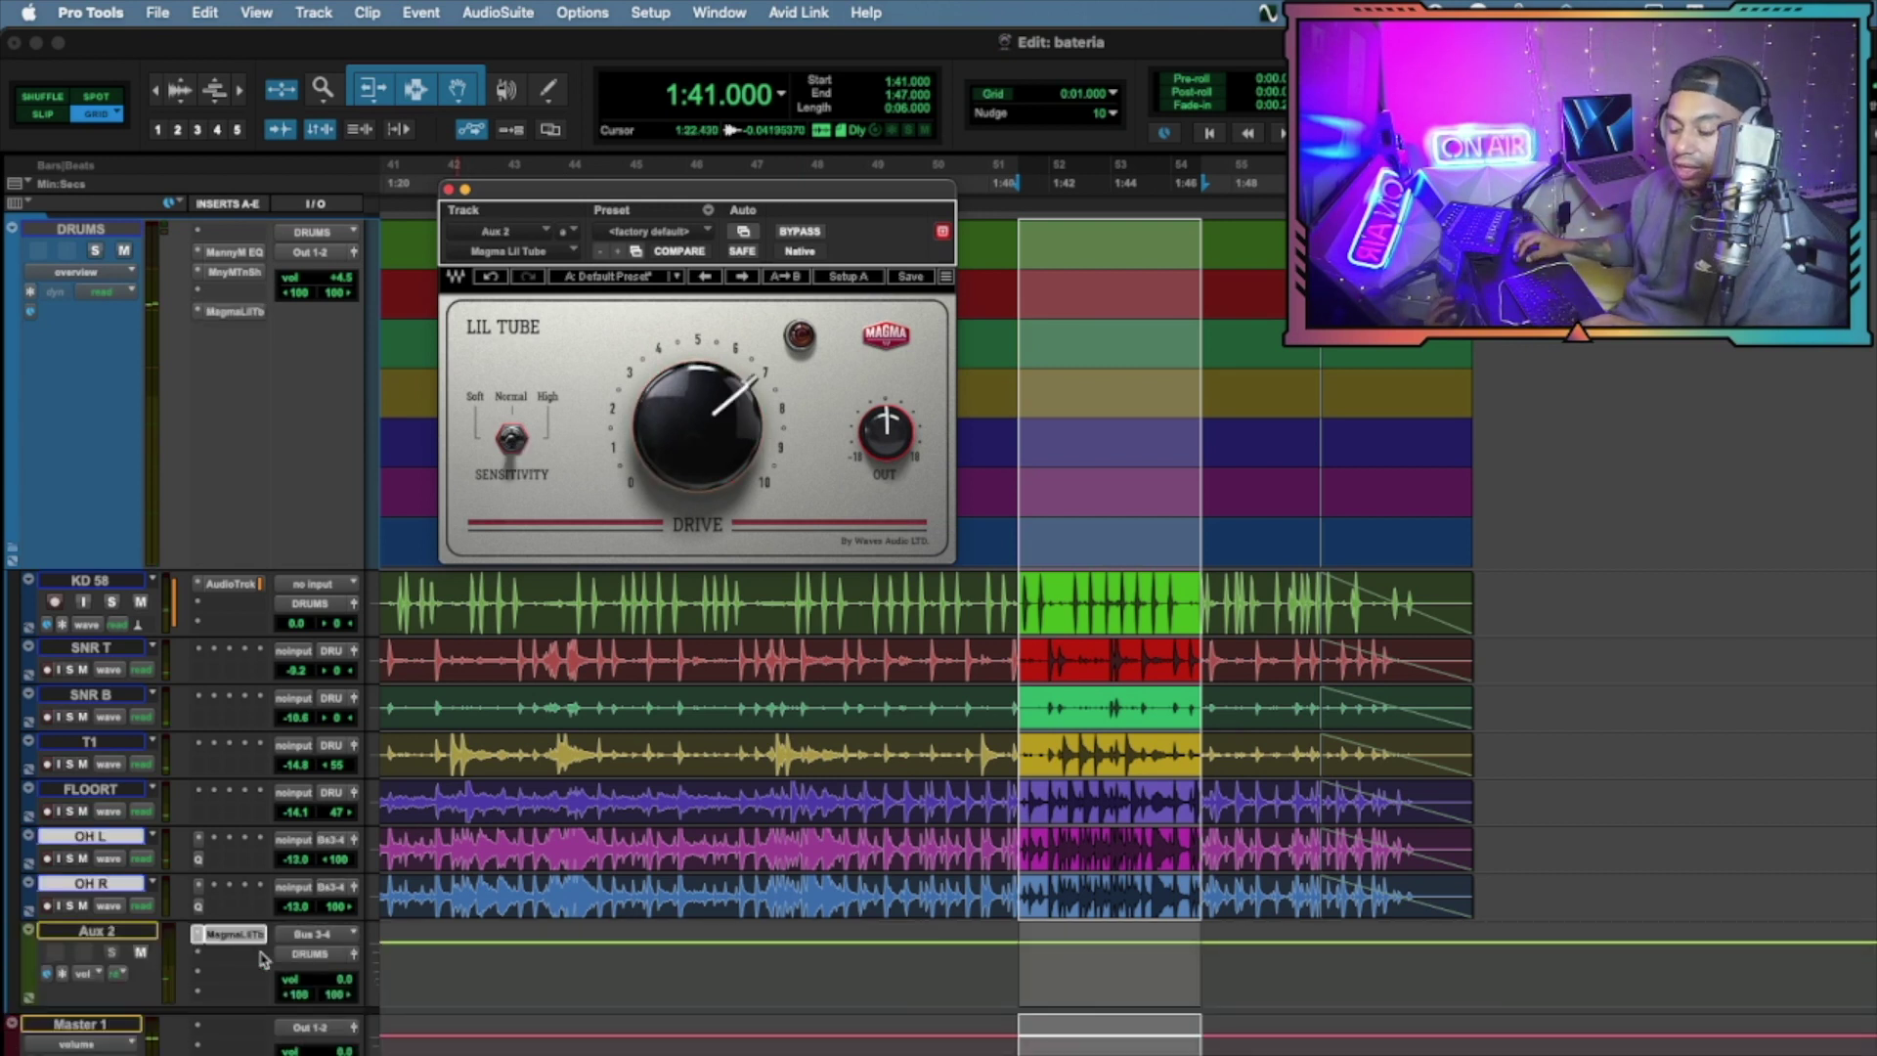
Reopen the Magma Lil Tube inserted on the Aux 2 track that receives the OH L and OH R overheads
click(217, 948)
key(Escape)
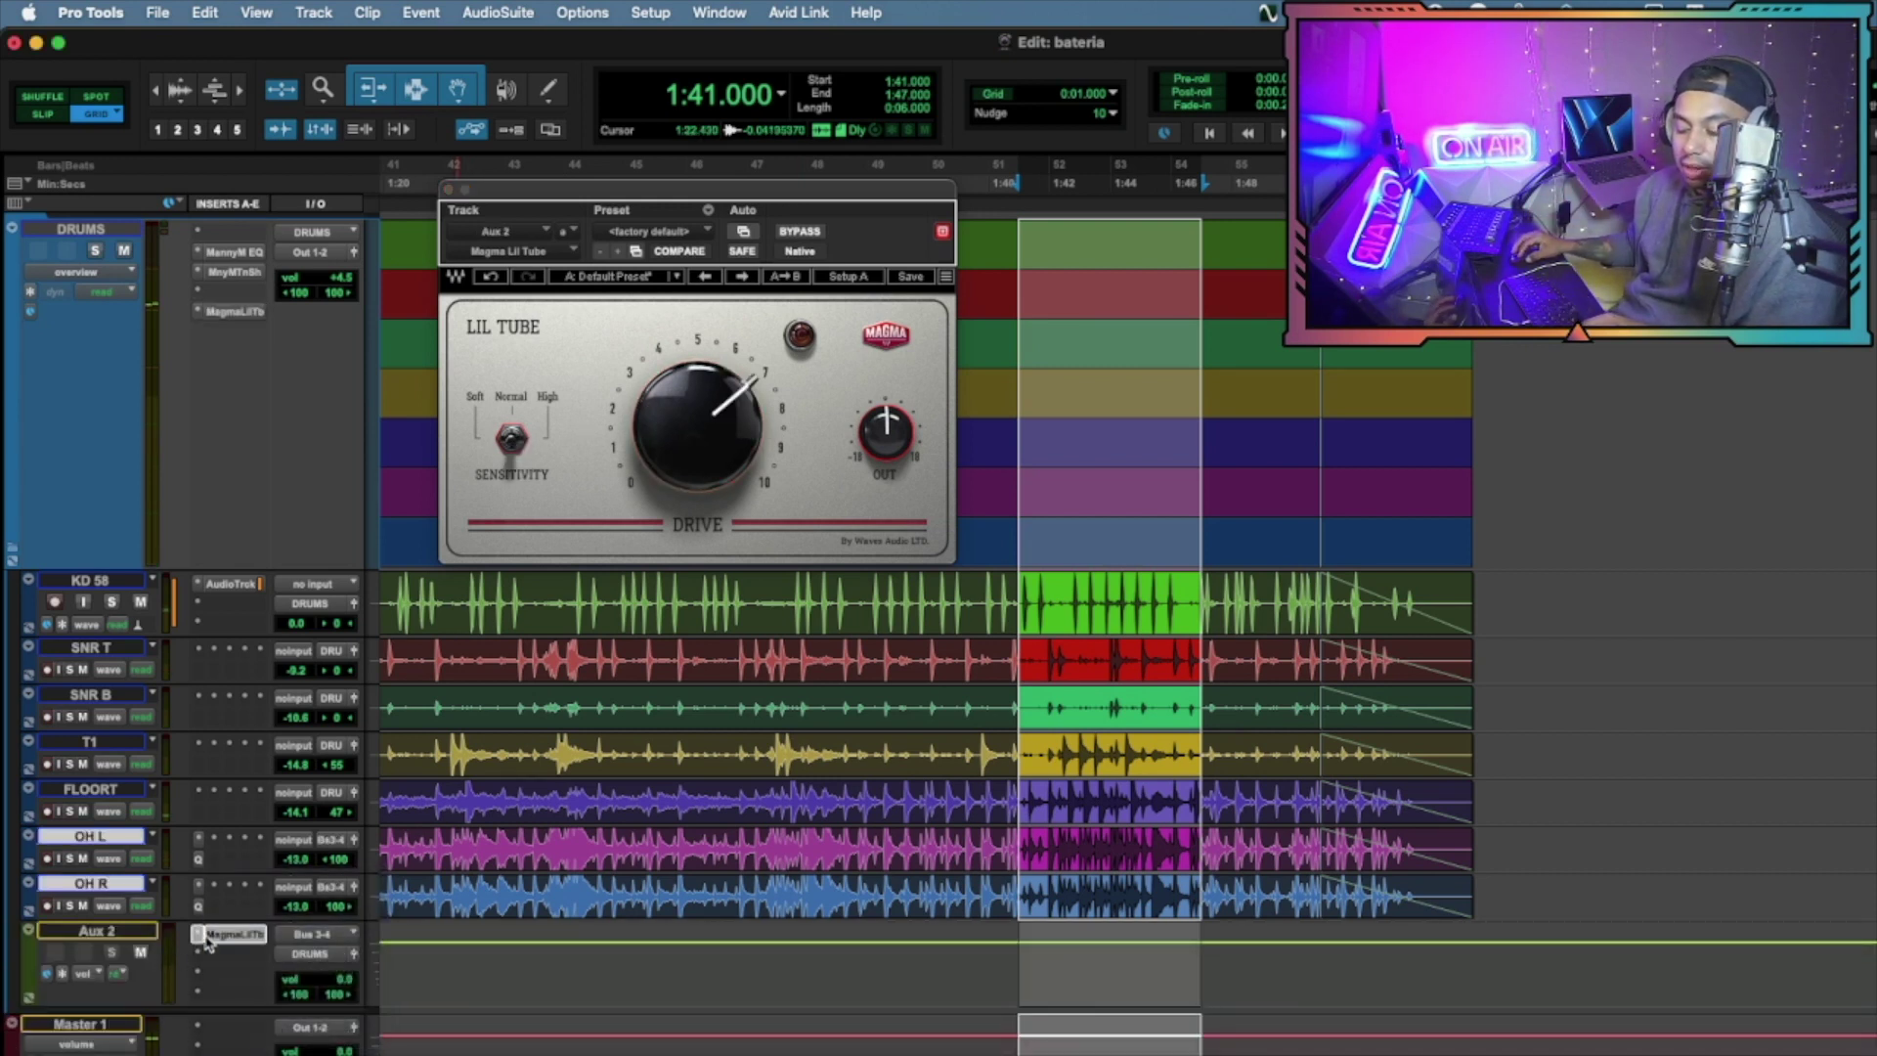
click(250, 937)
click(252, 937)
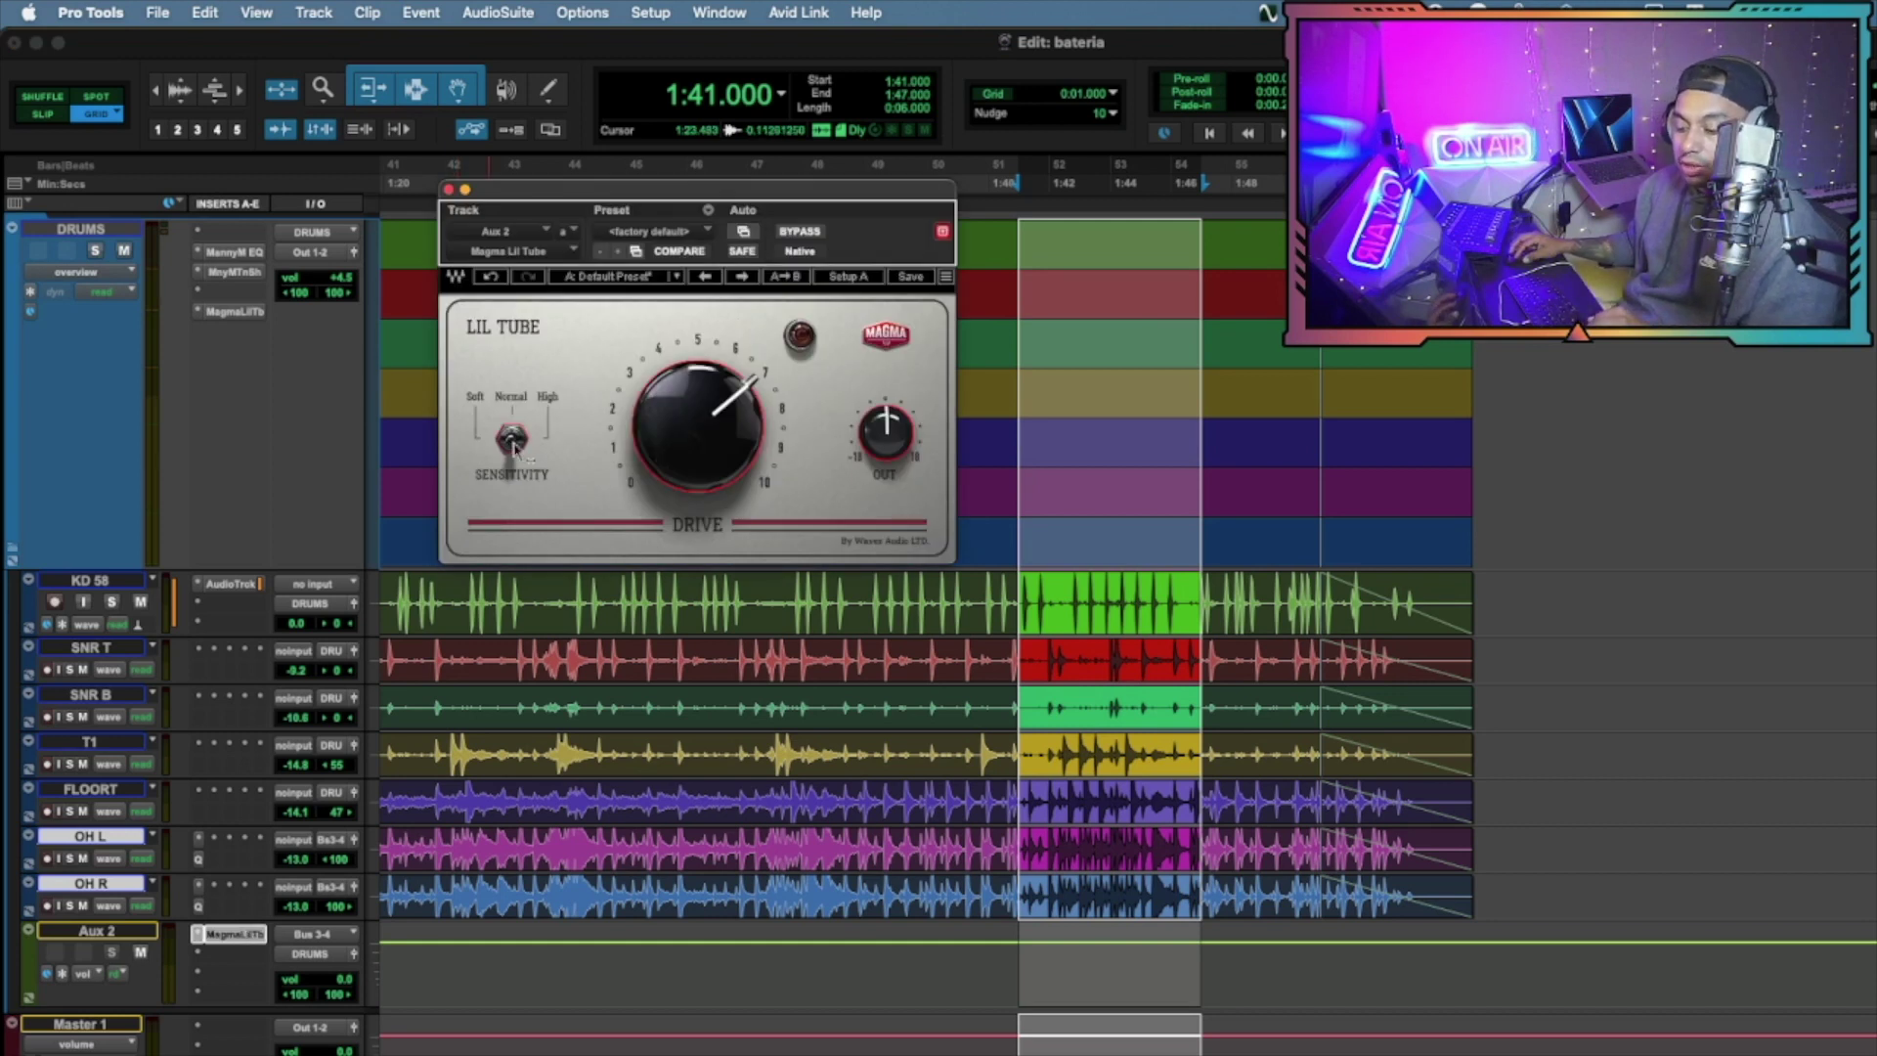
Raise the Drive of the Lil Tube on Aux 2 to about 9.5 while playing the selected section
click(250, 936)
click(250, 937)
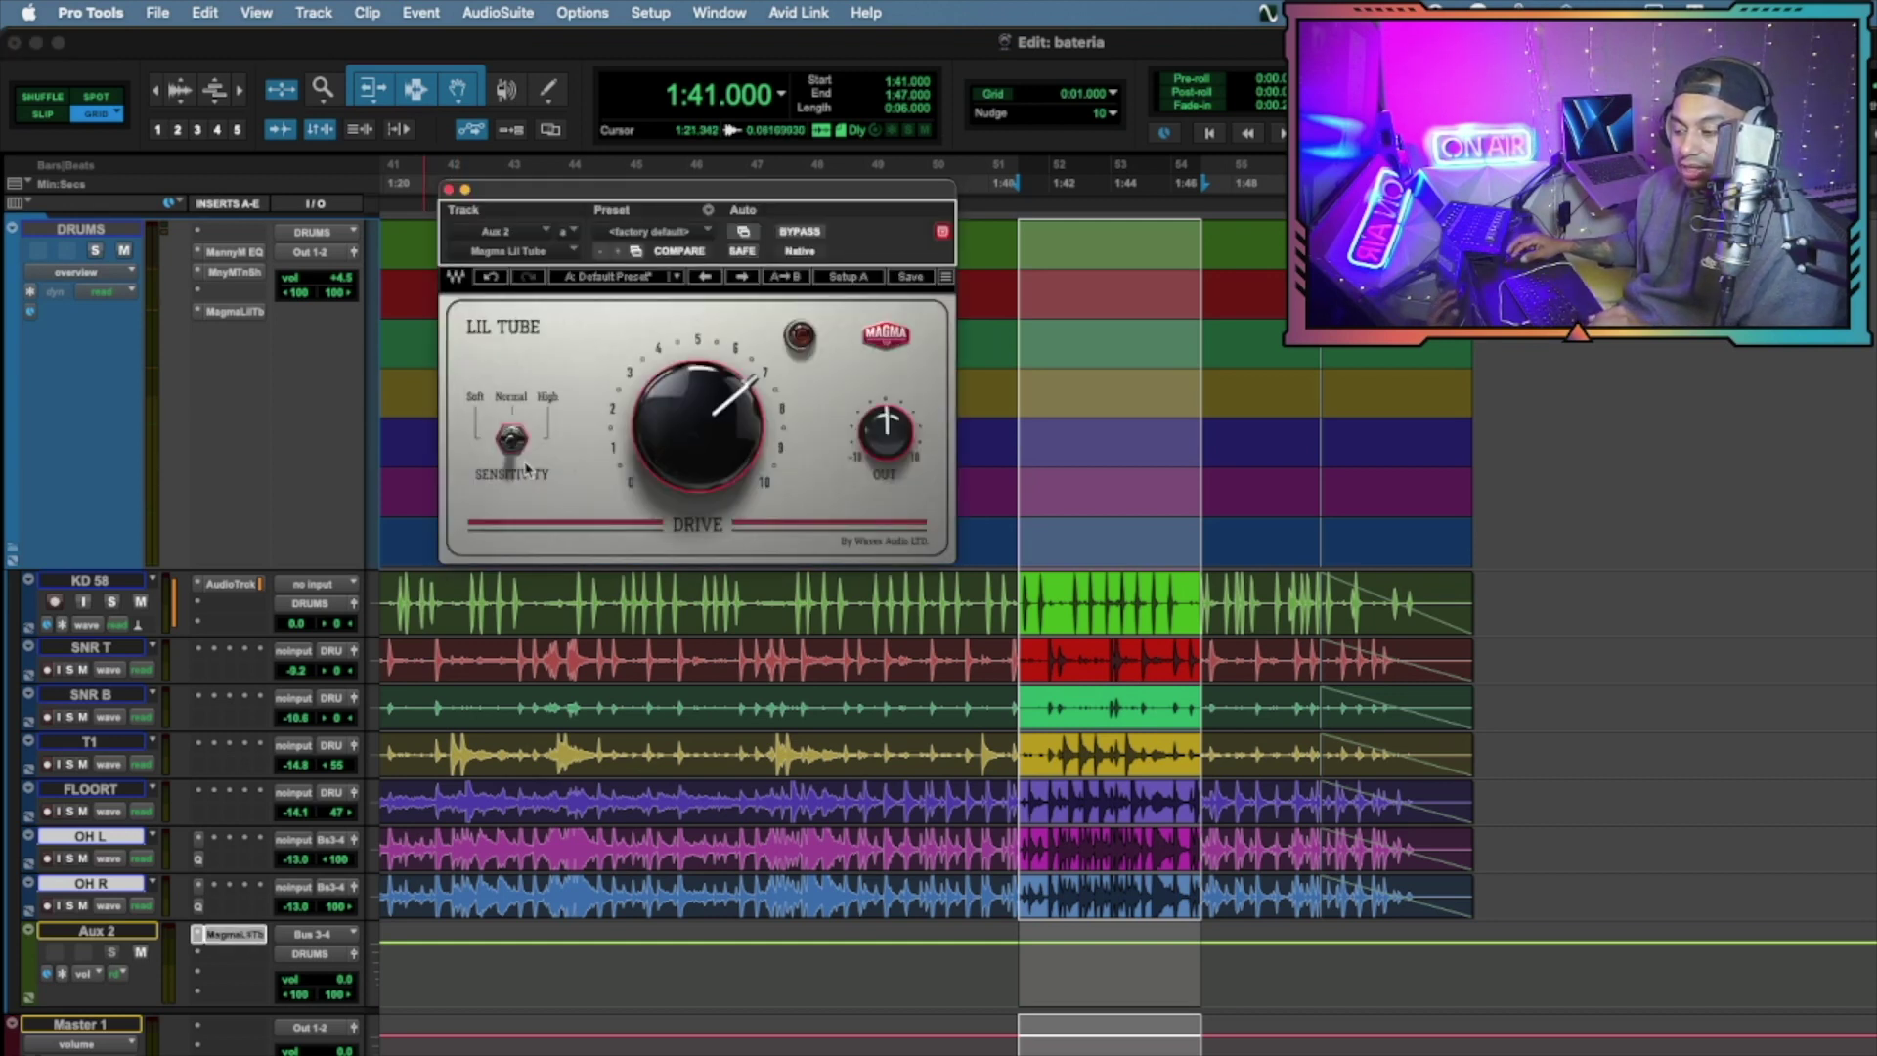
key(space)
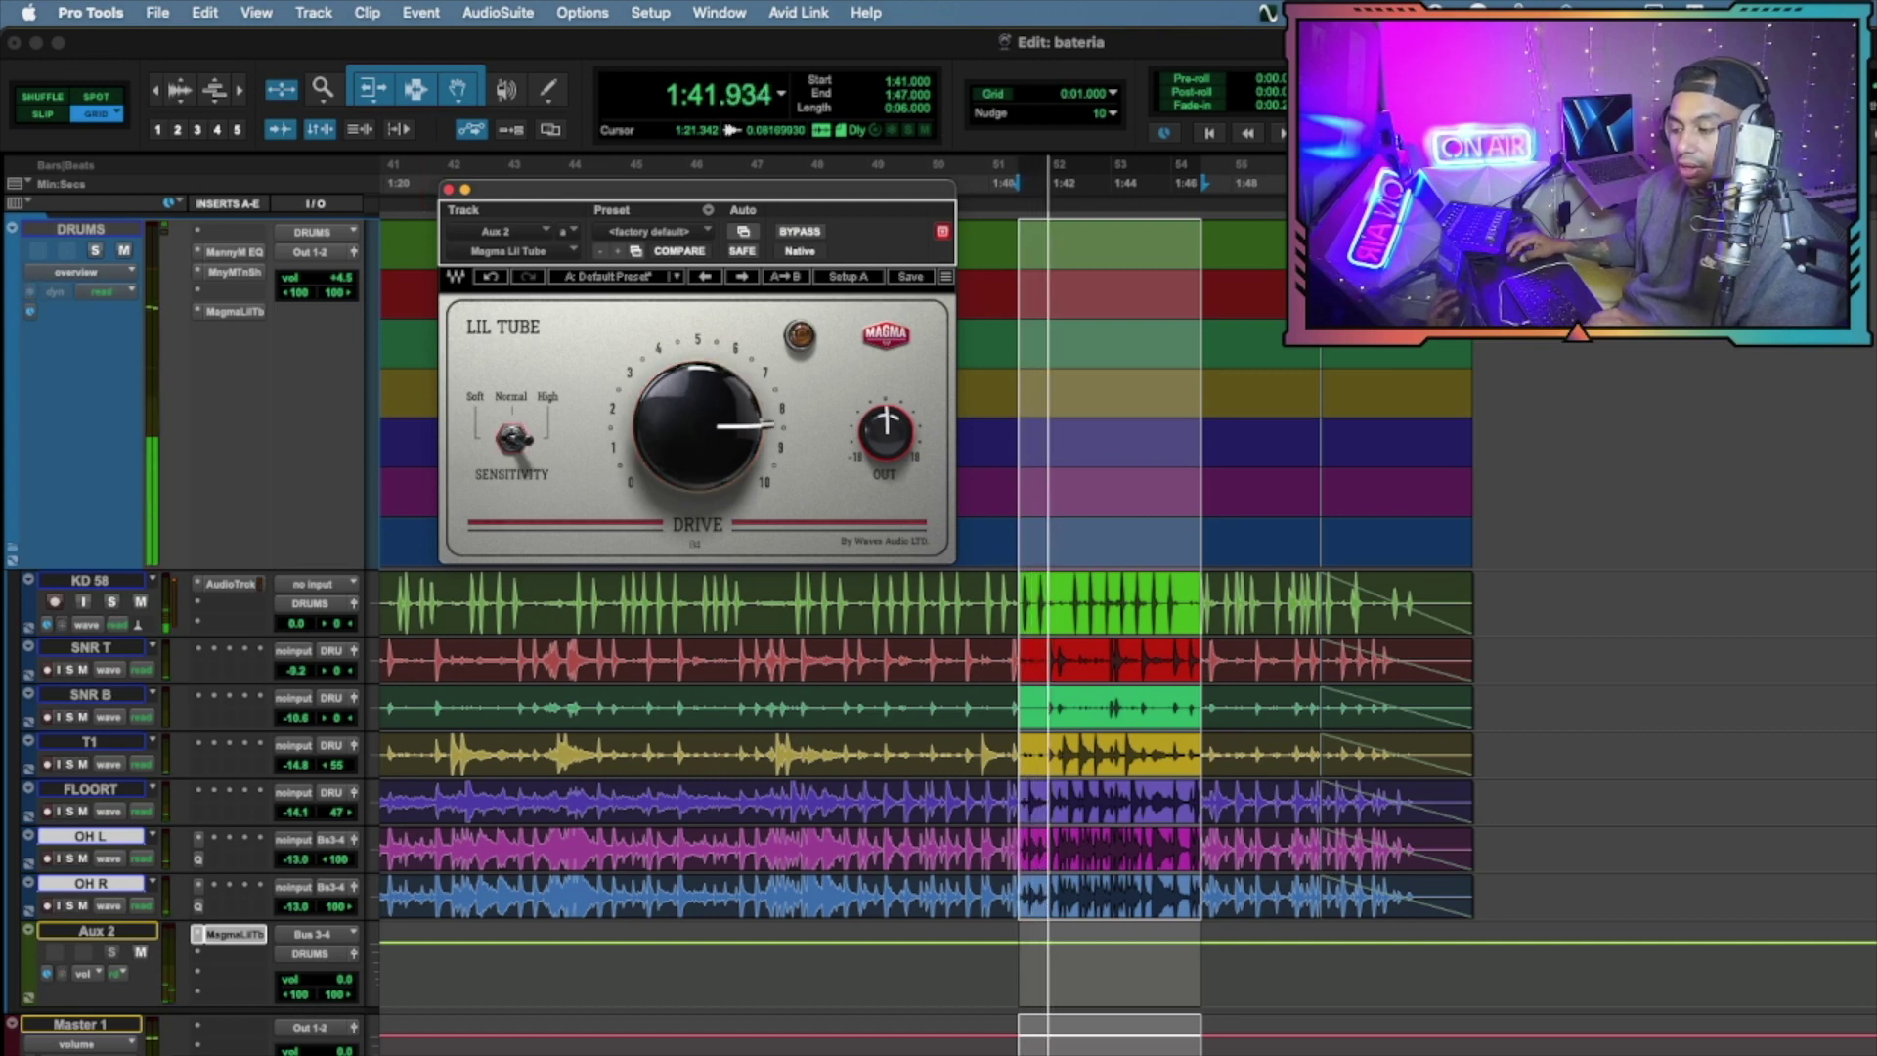
drag(653, 408, 653, 361)
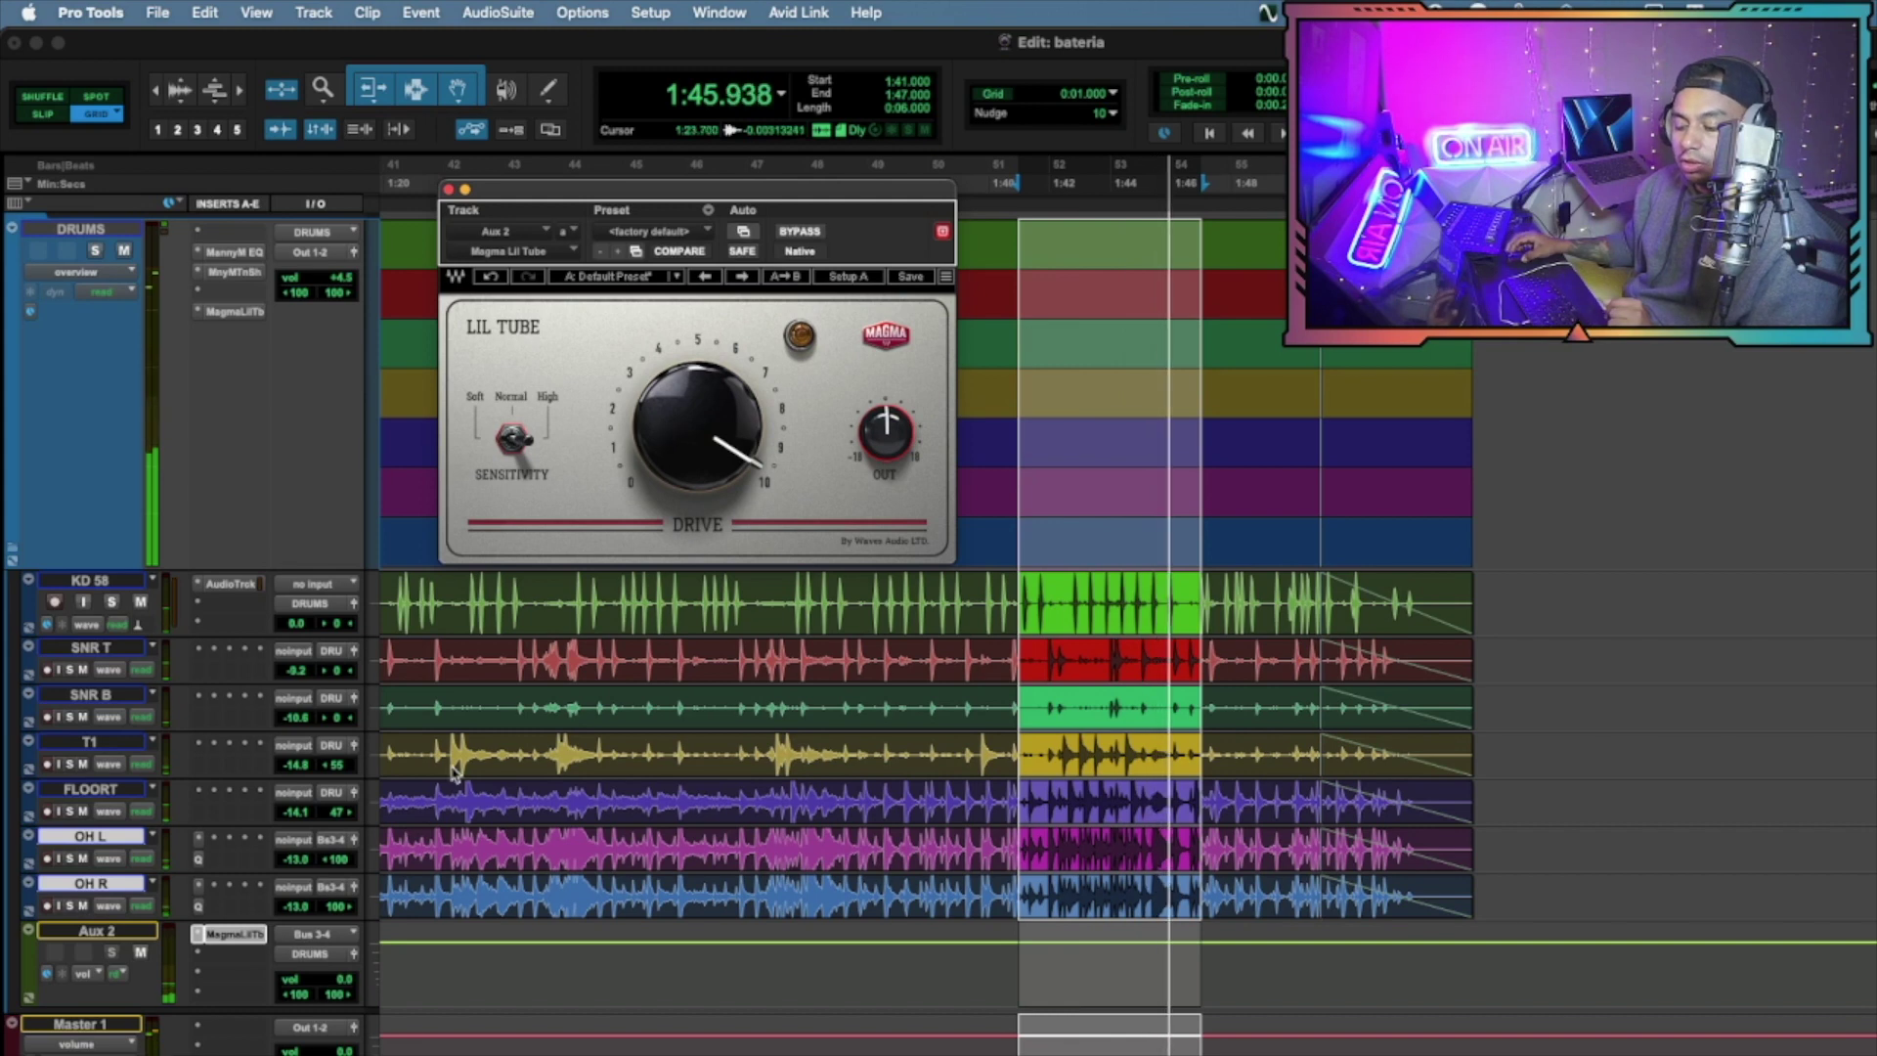
Raise the volume of both overhead tracks, OH L and OH R, to about -11.8 dB and stop playback
click(296, 861)
drag(294, 860, 295, 856)
key(space)
Raise the Drive of the Lil Tube on the DRUMS track to about 7 and compare the playback with bypass
click(233, 312)
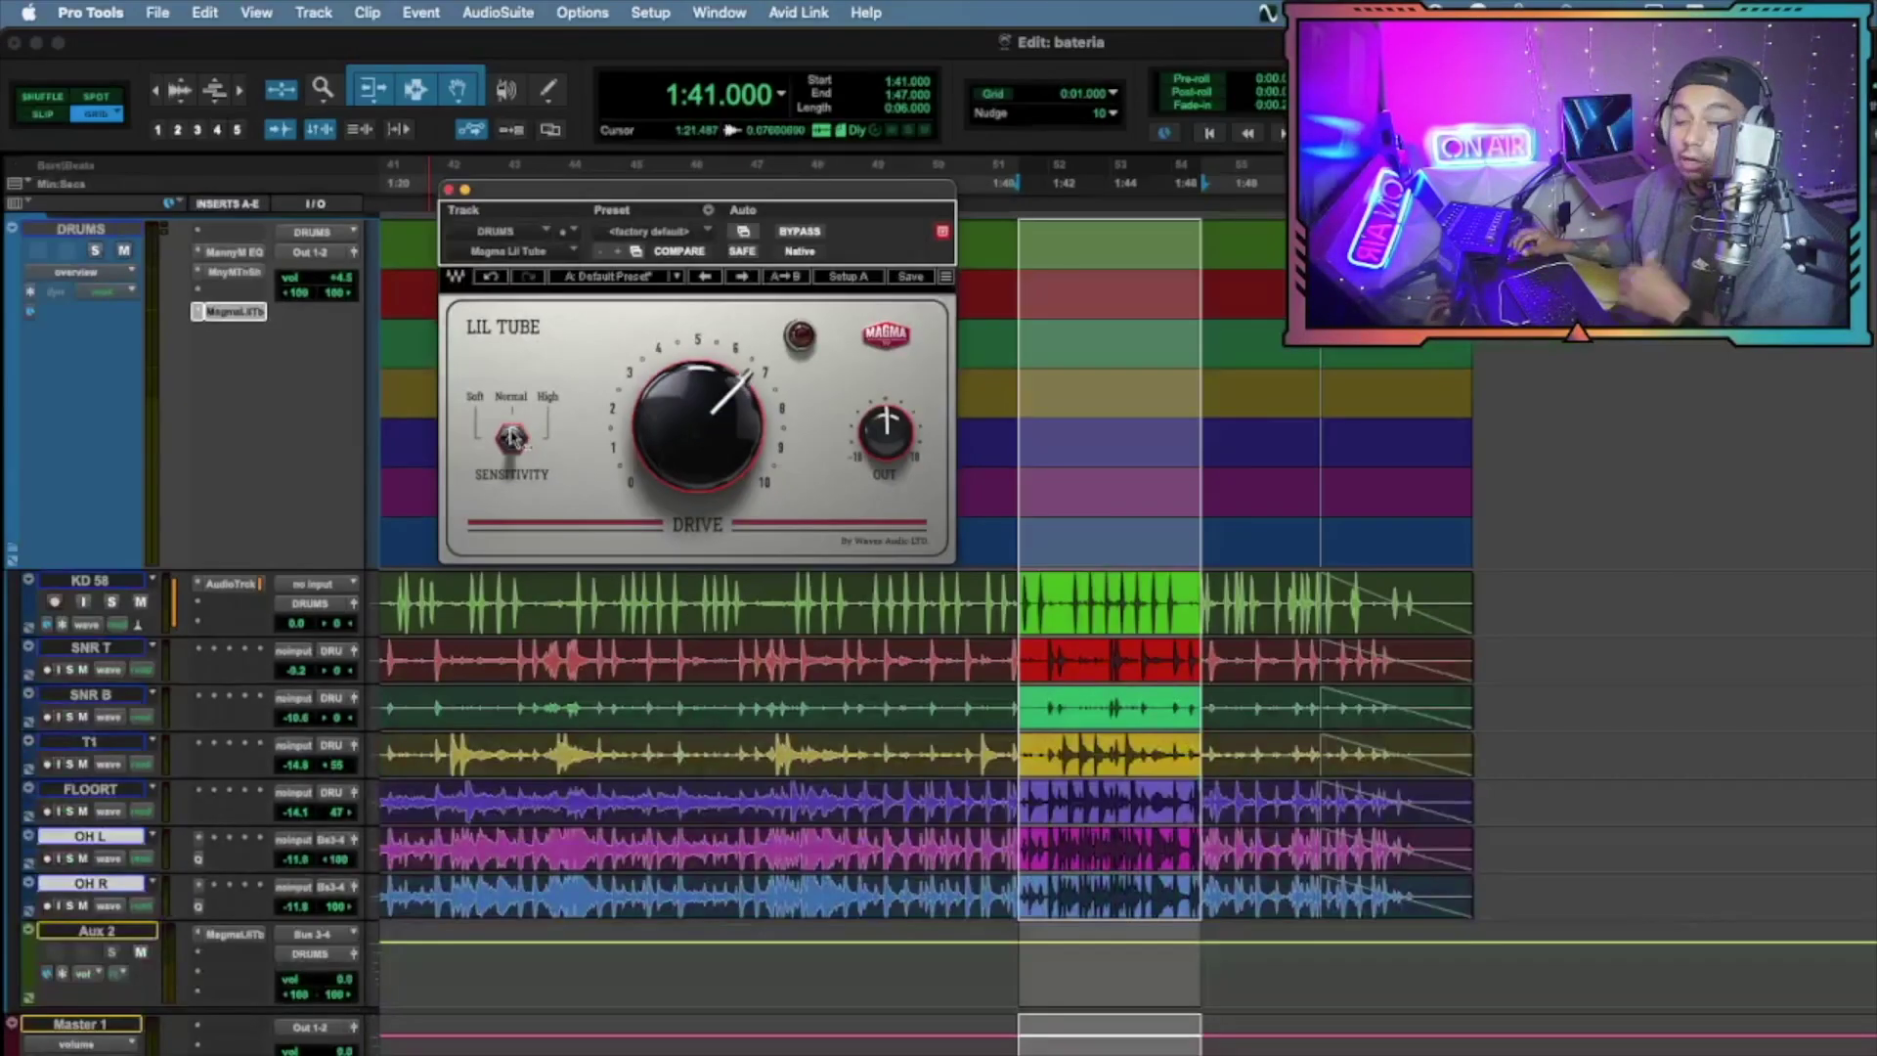
key(space)
drag(689, 452, 690, 444)
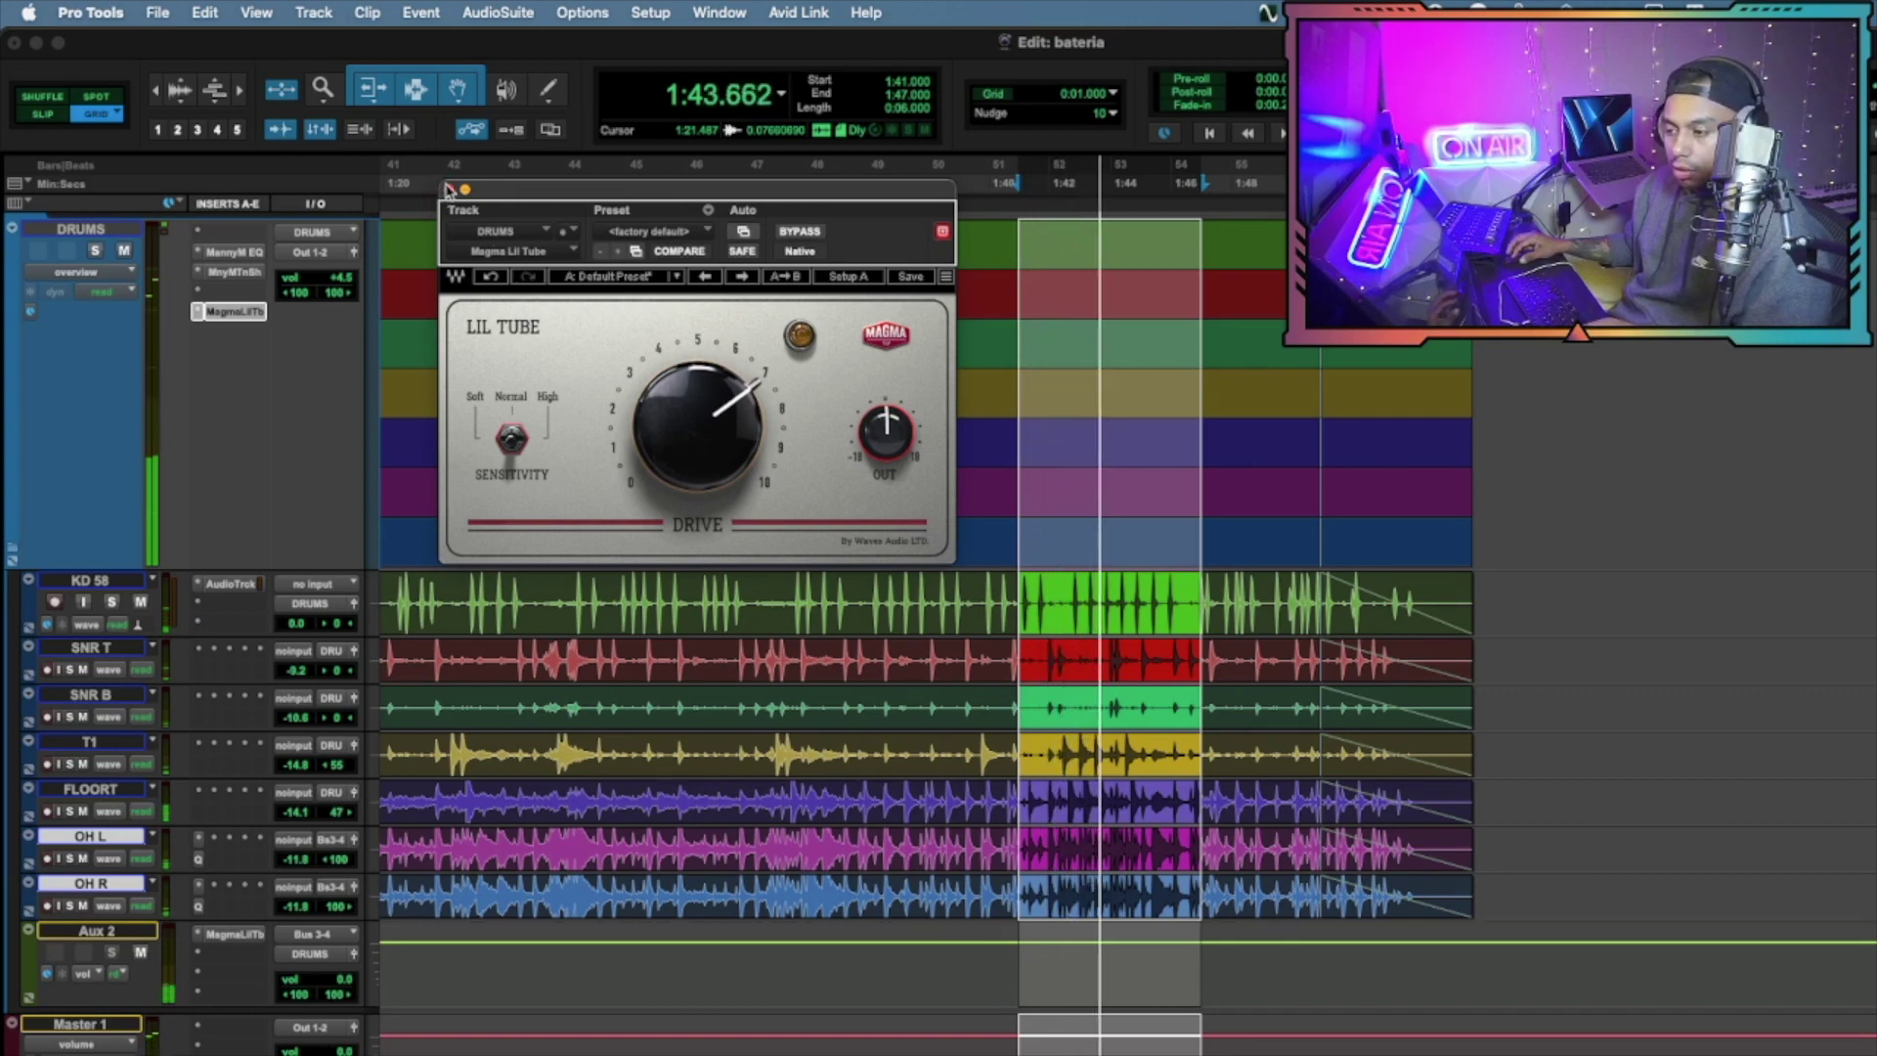
click(250, 315)
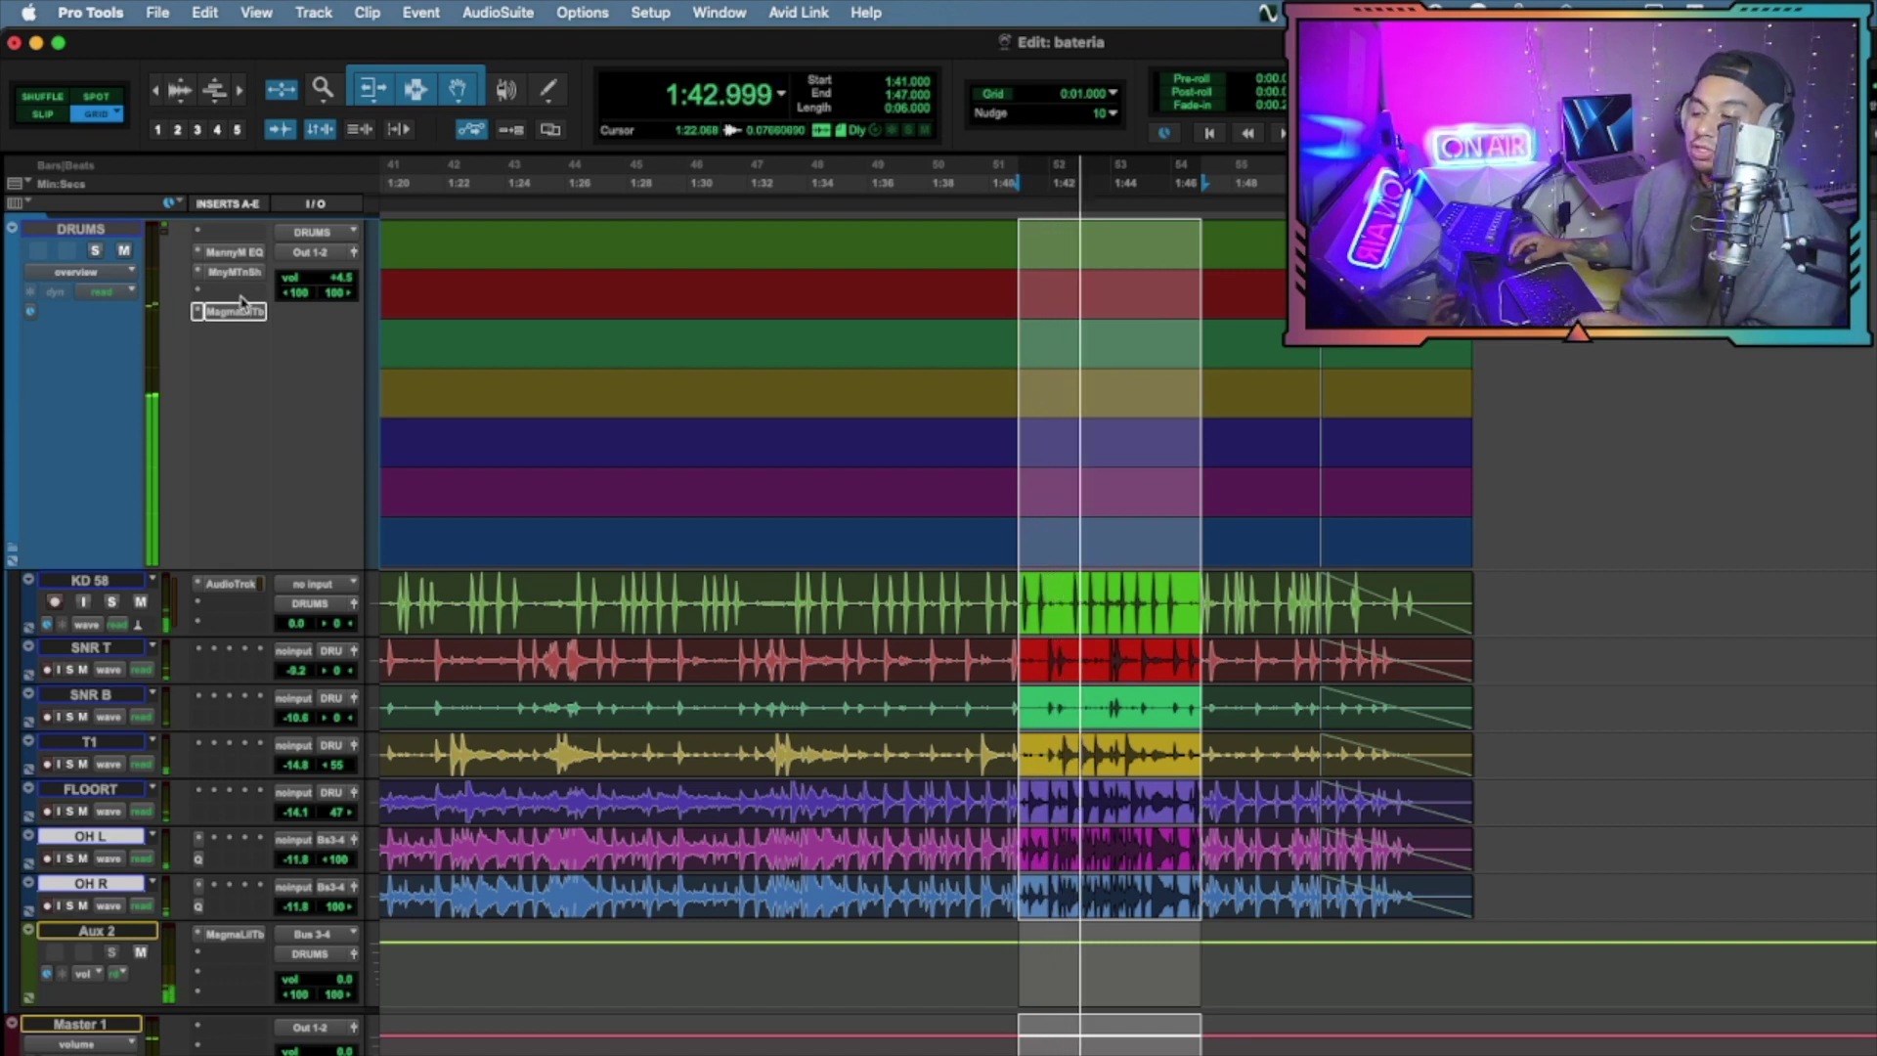
key(space)
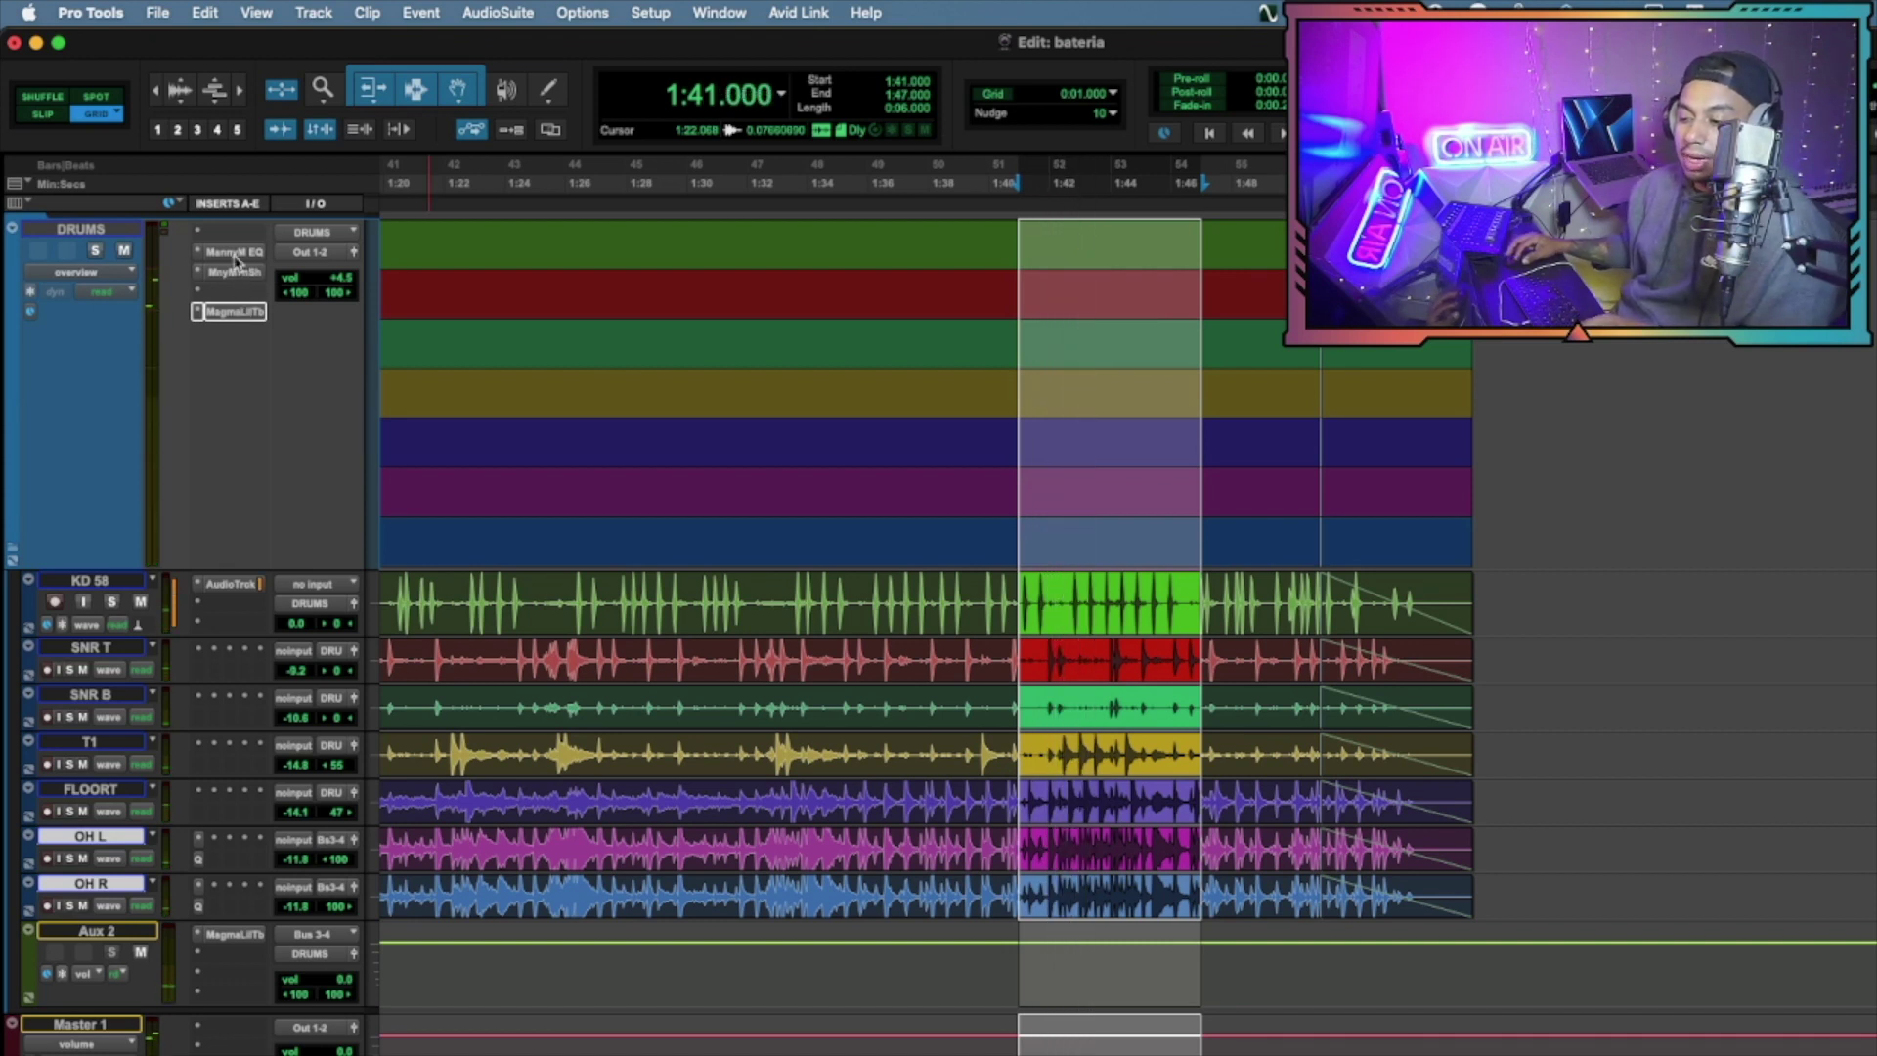
Open the Manny Marroquin EQ on the DRUMS track and play the selection to review its settings
click(235, 253)
key(space)
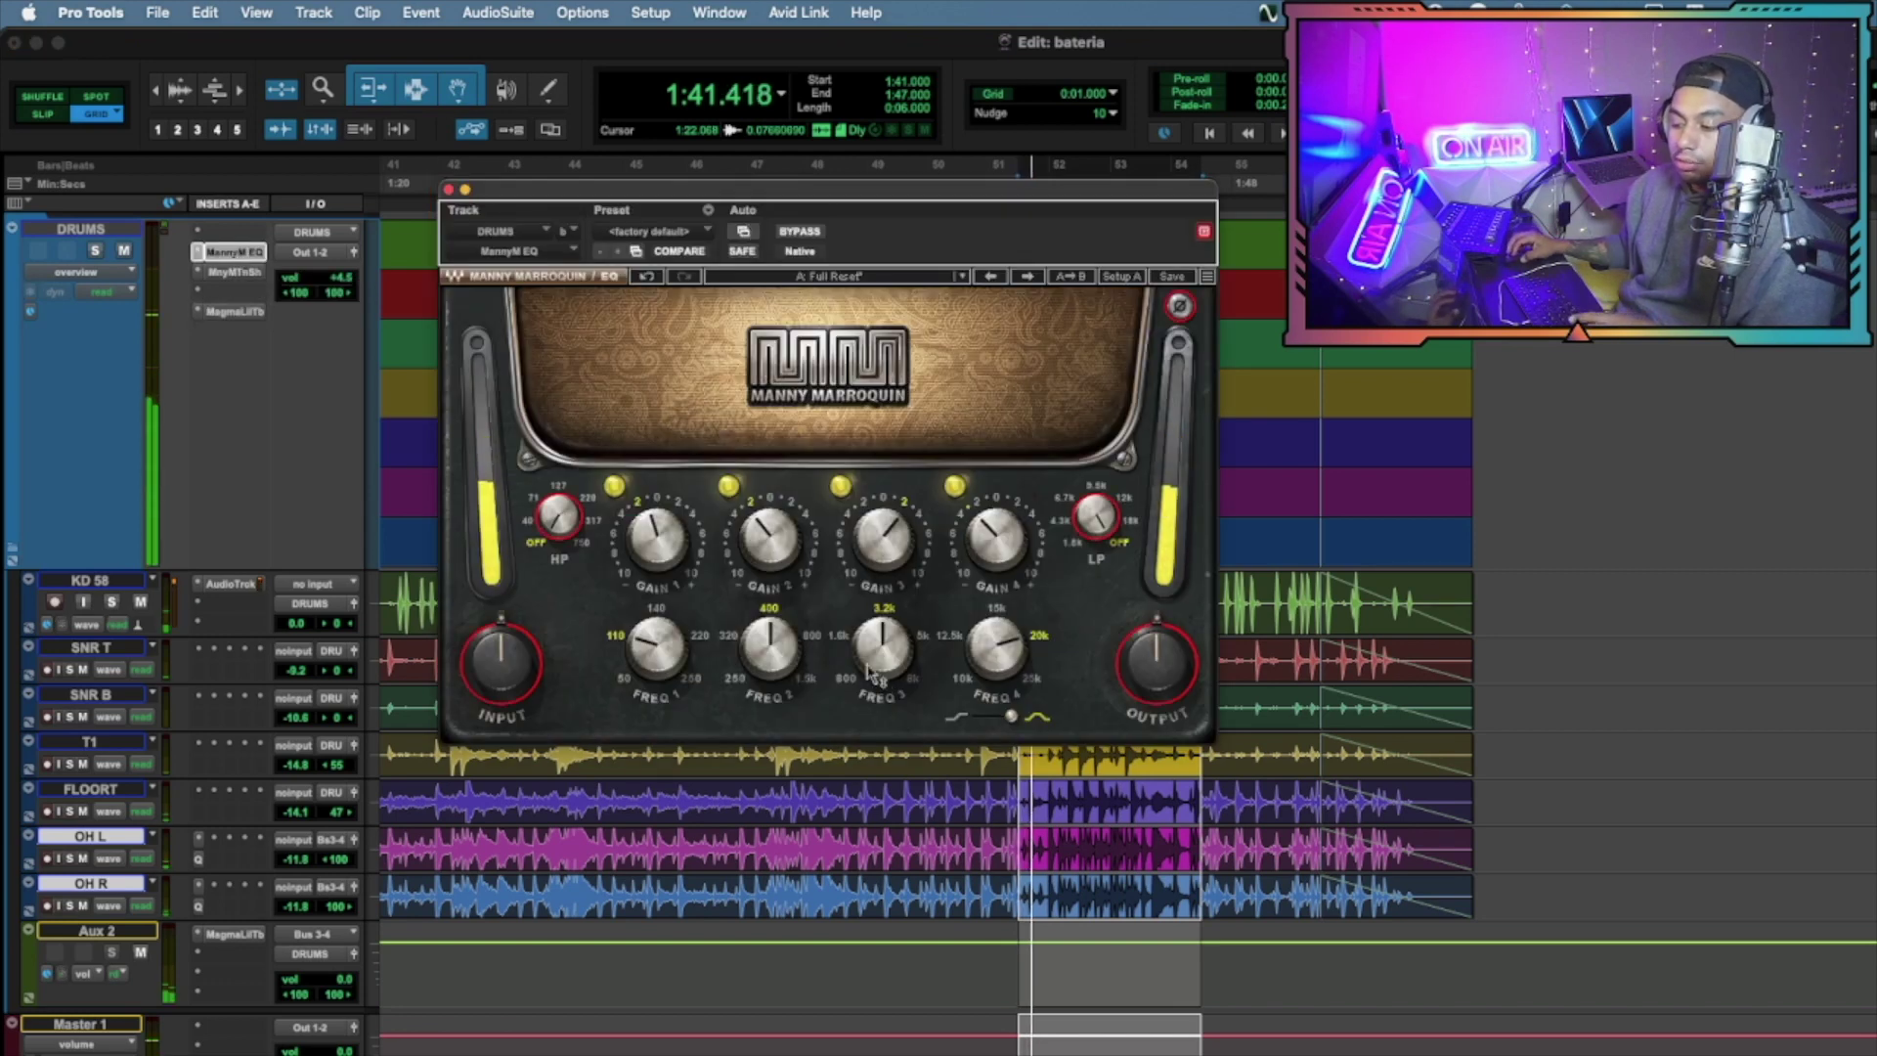
mouse_move(662, 538)
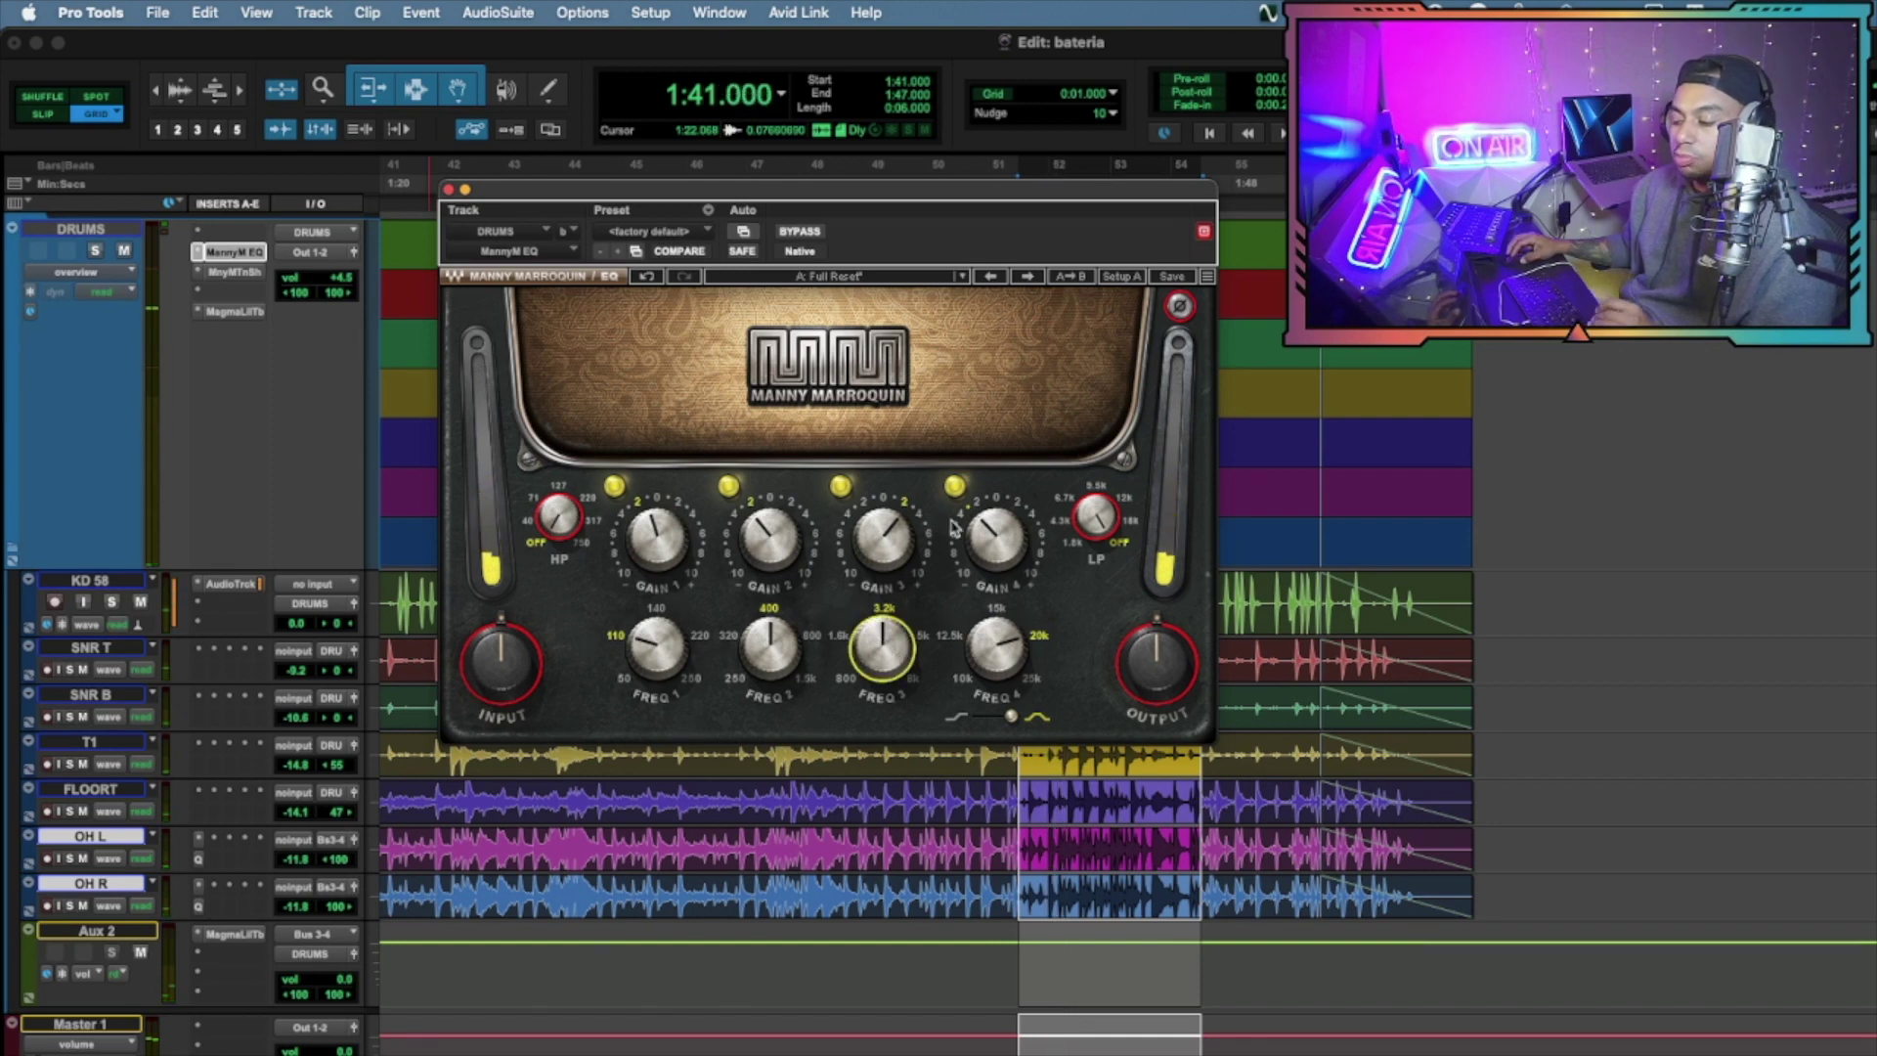
Rebalance the Manny Marroquin Tone Shaper on DRUMS during playback by lowering Lo Mid to 1.0 and adjusting the High, Hi Mid and Low bands
click(237, 277)
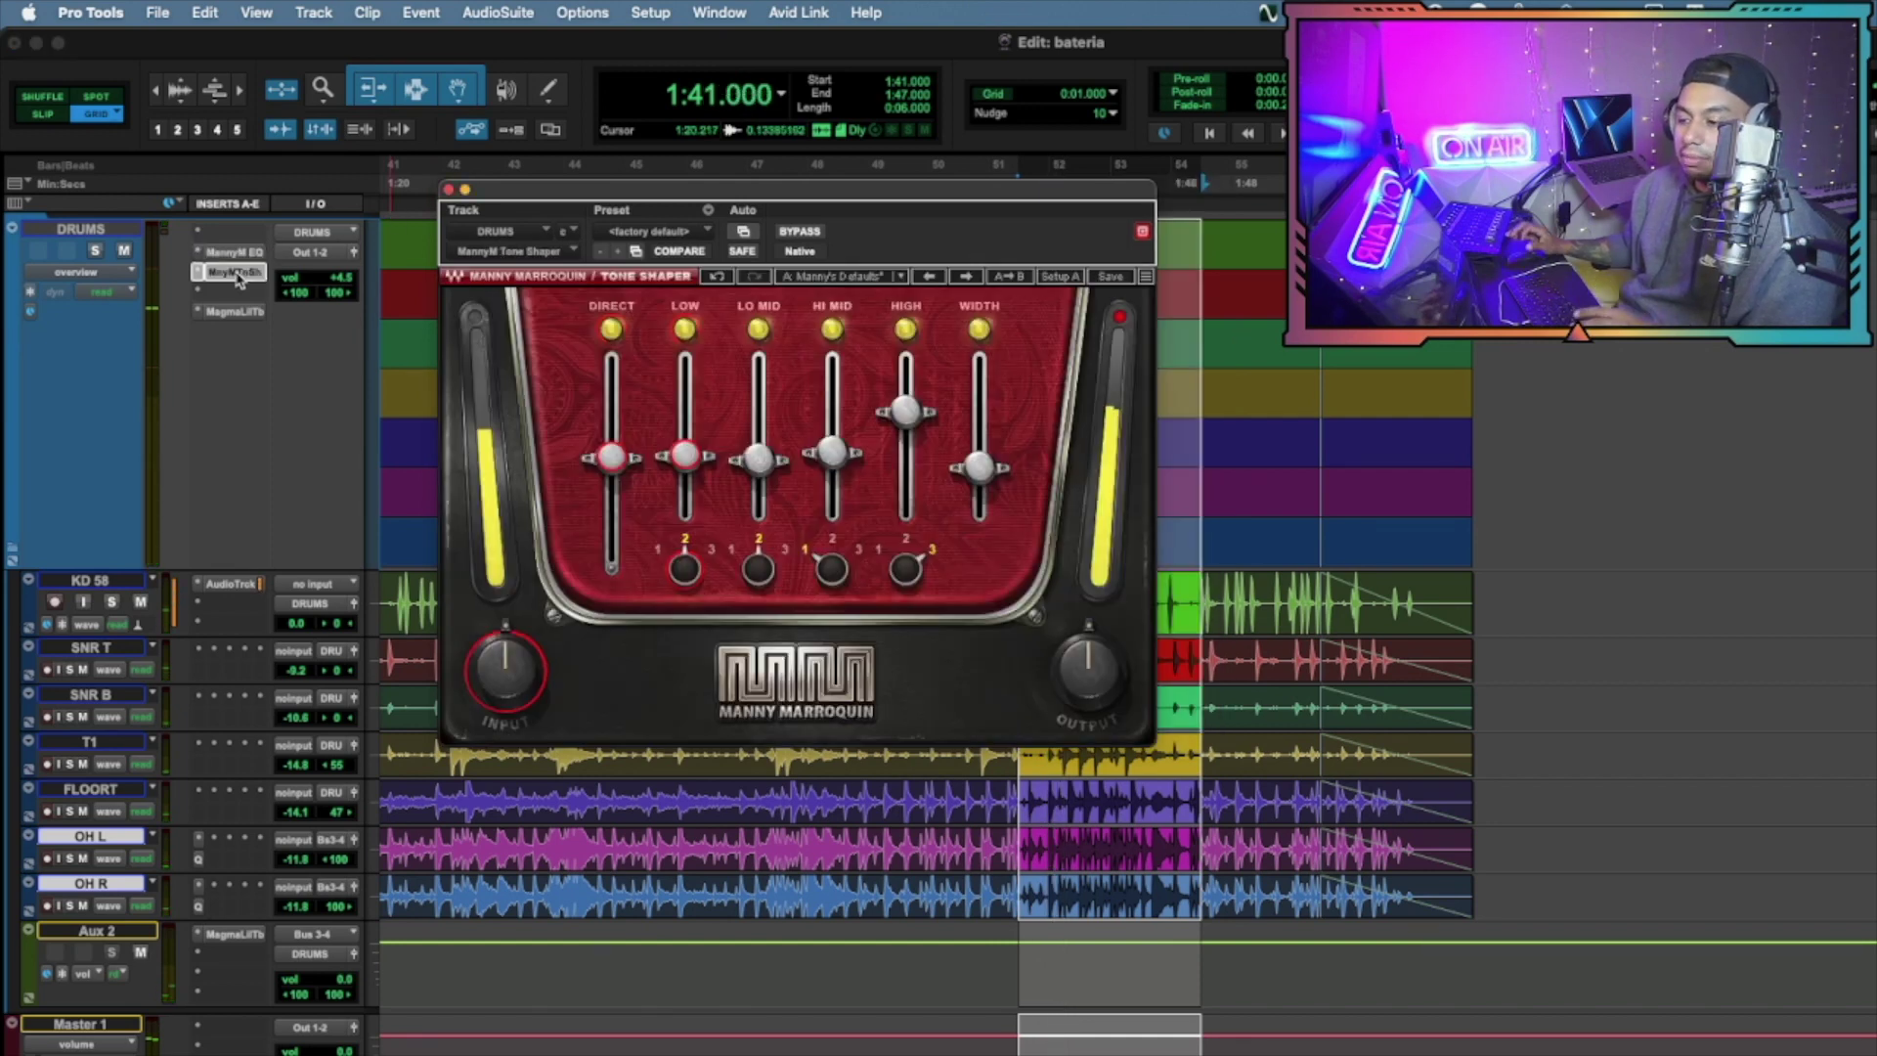
key(space)
drag(910, 433, 920, 377)
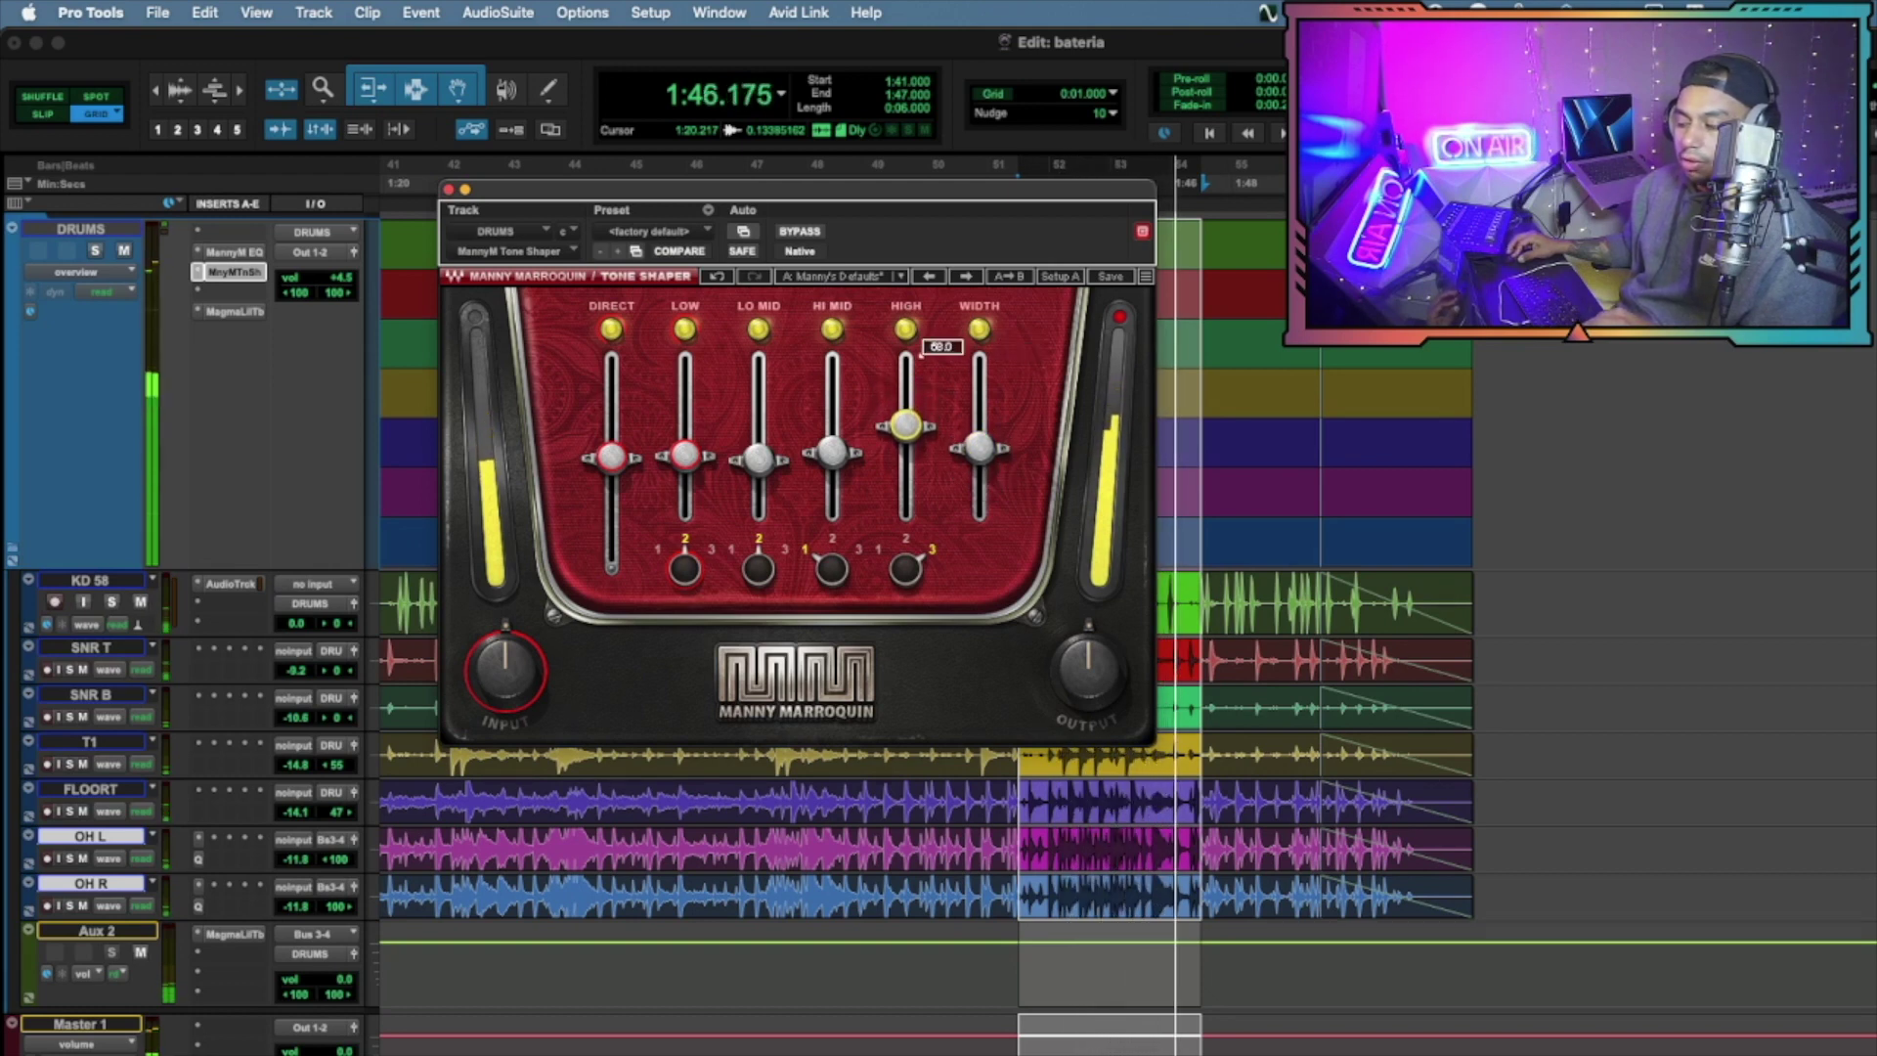
drag(783, 462, 773, 408)
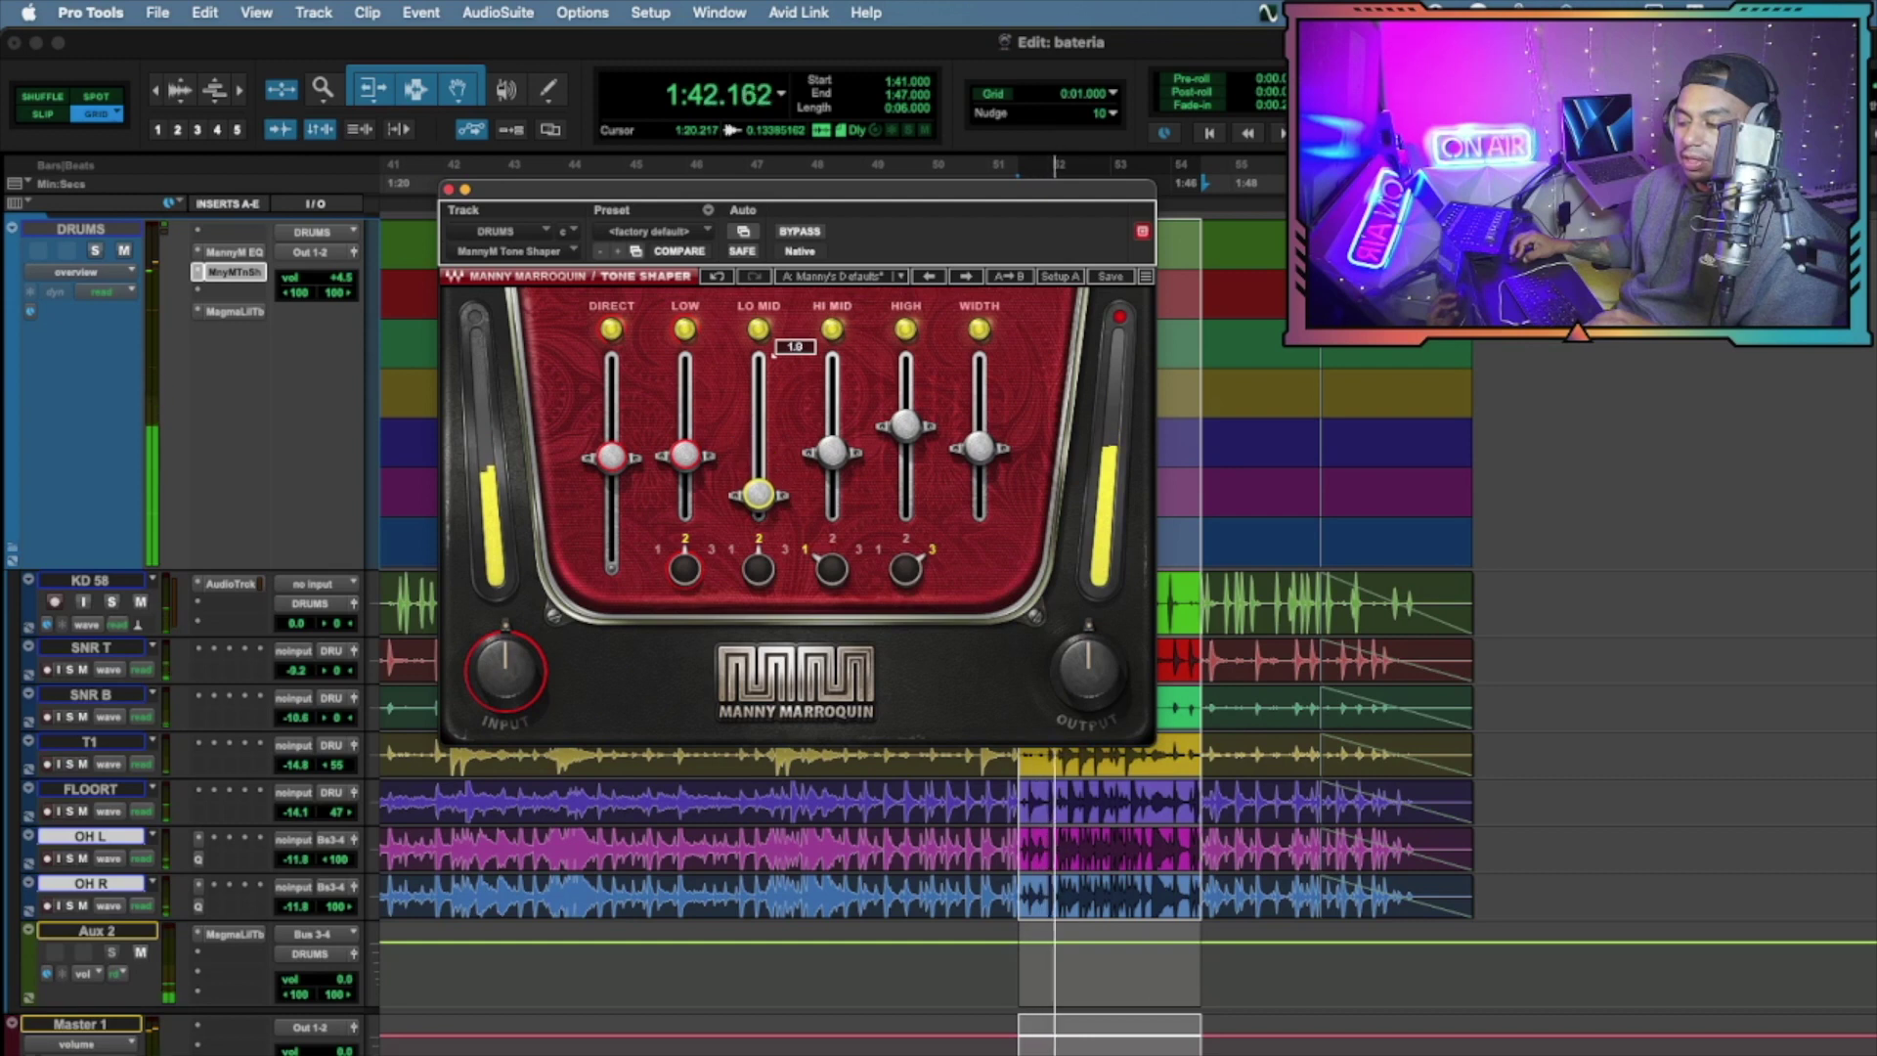
drag(847, 355, 846, 351)
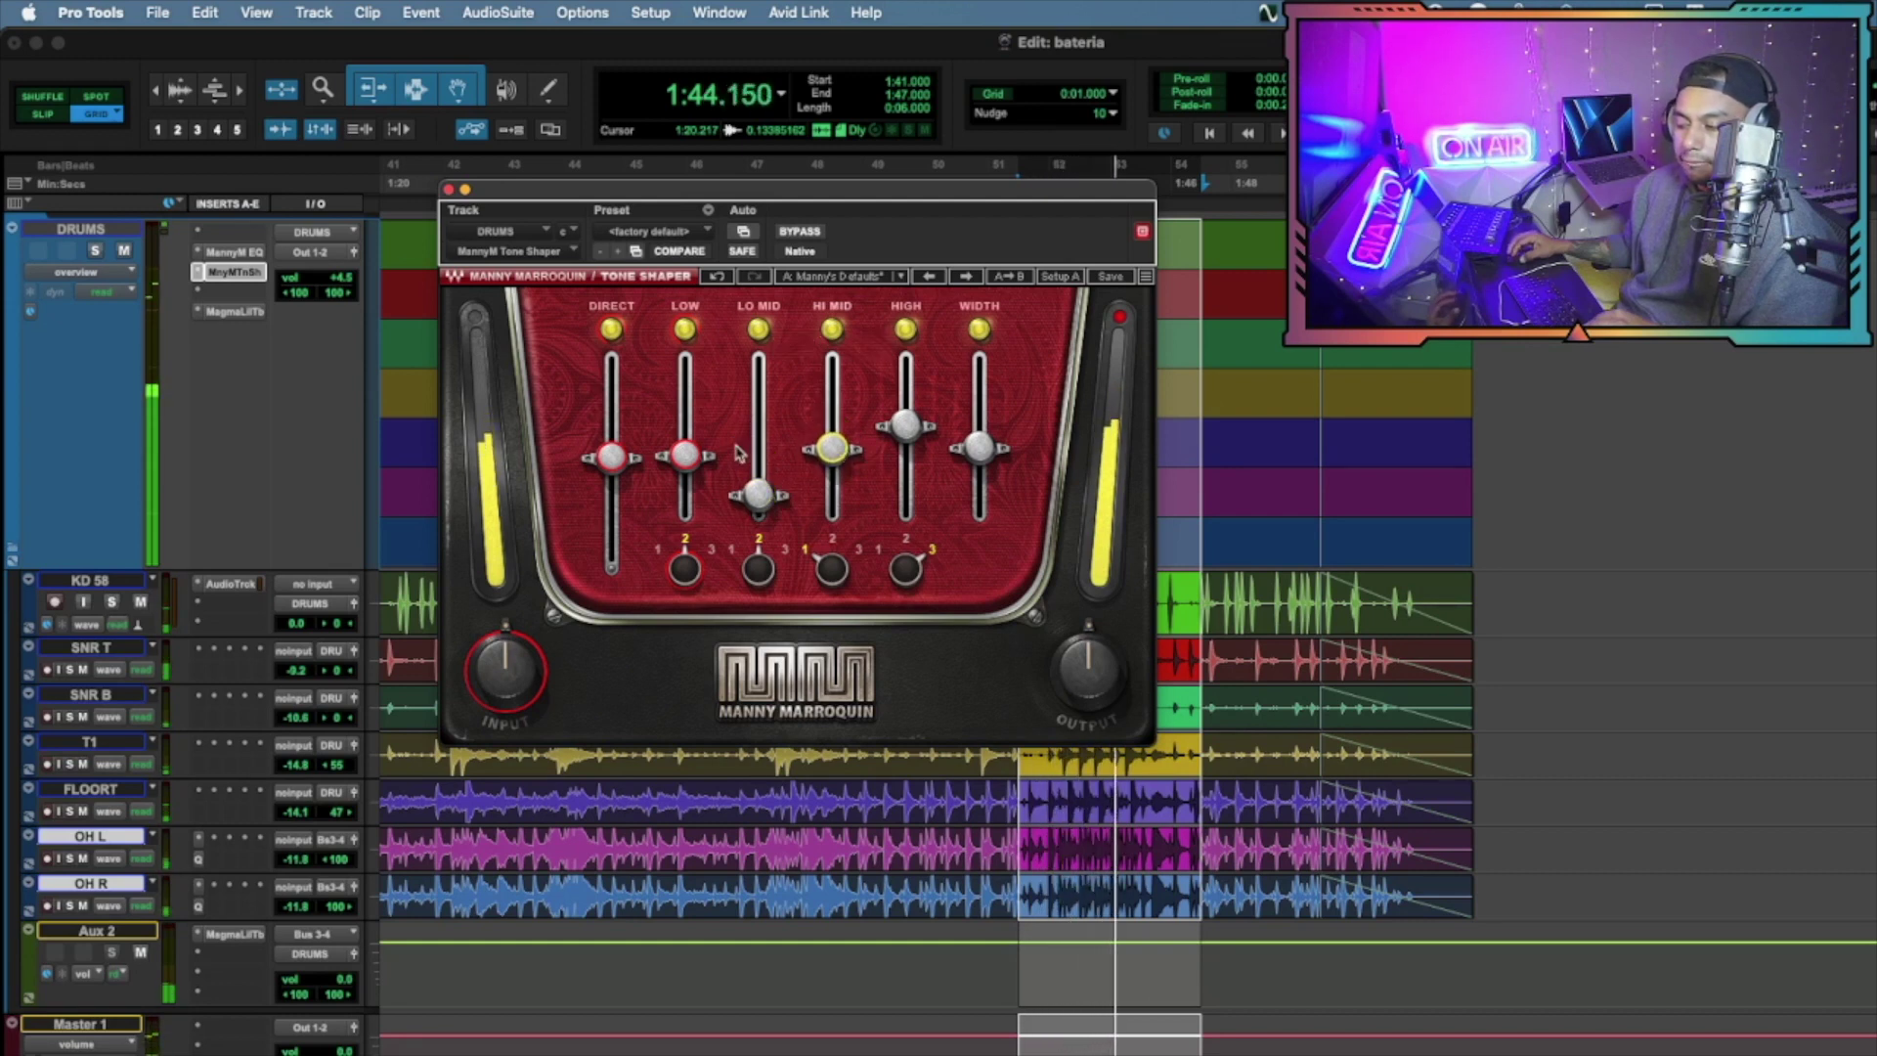
drag(685, 456, 686, 442)
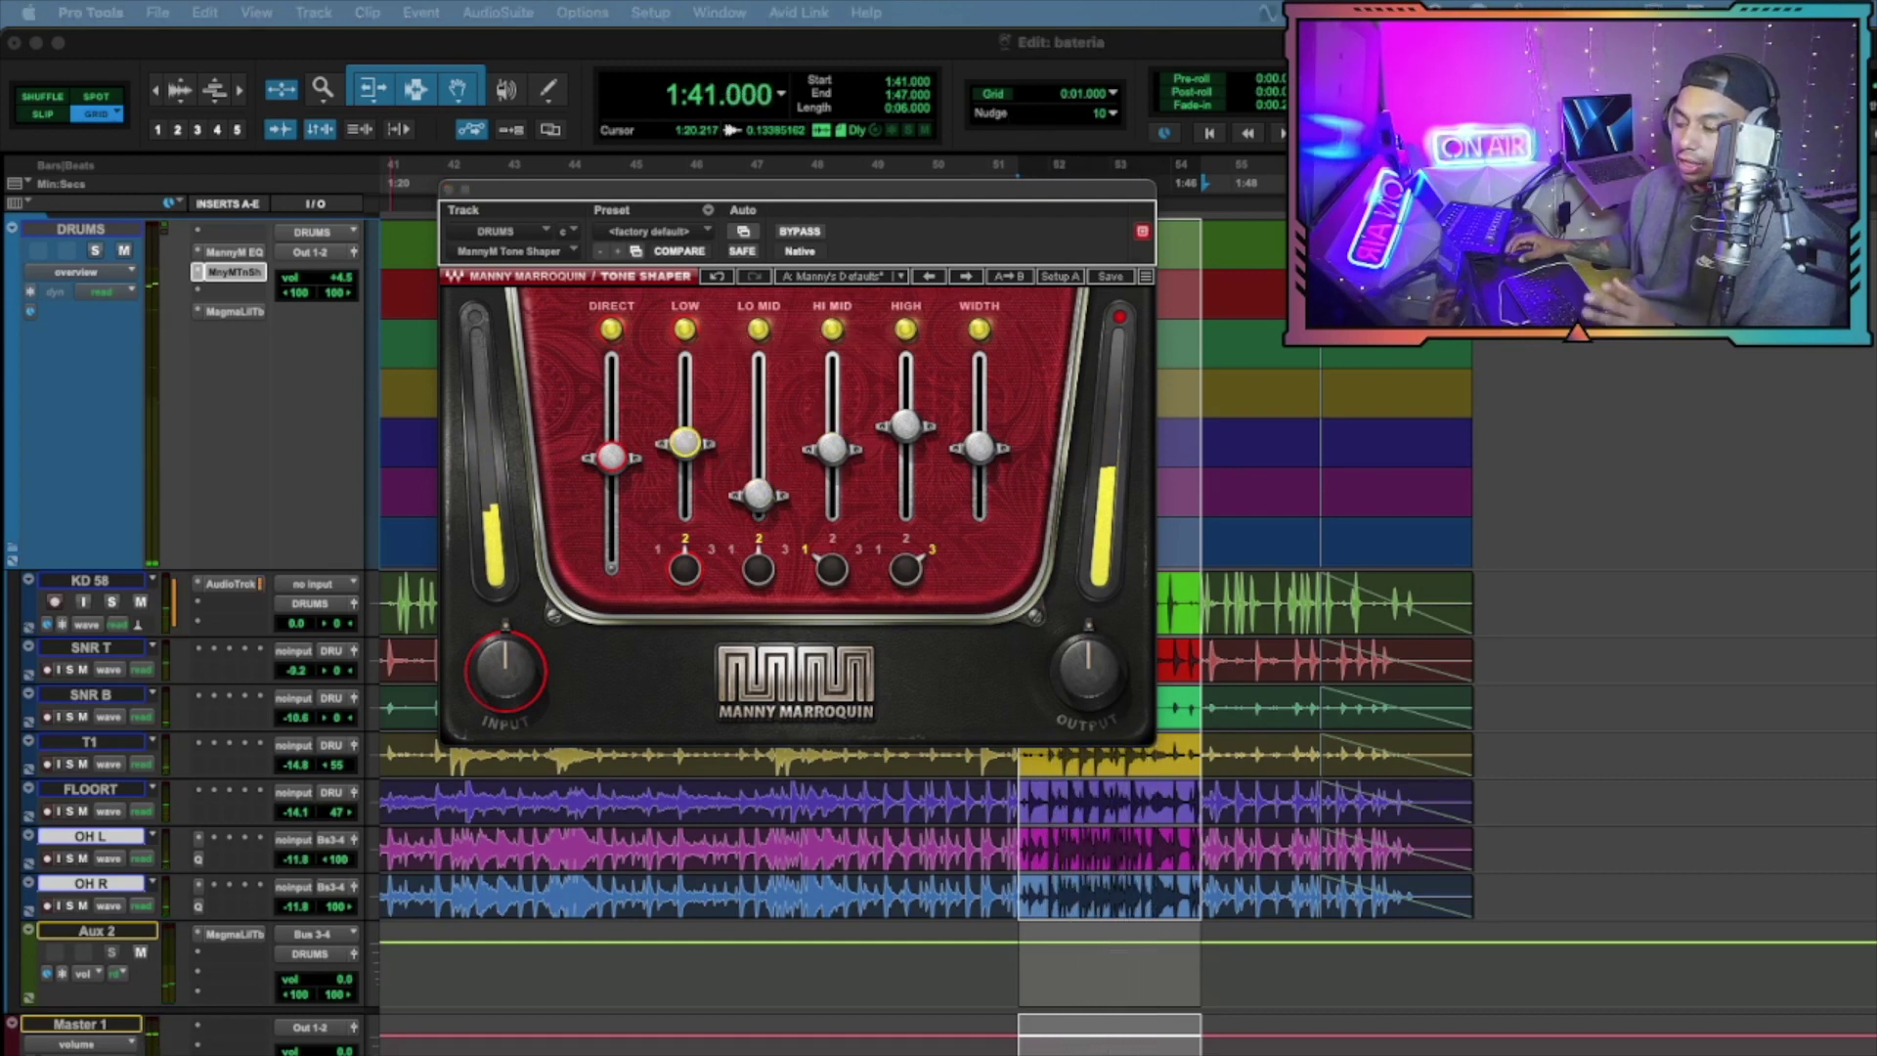
Compare the drums with the EQ, Tone Shaper and Lil Tube inserts on the DRUMS track bypassed and engaged
click(256, 253)
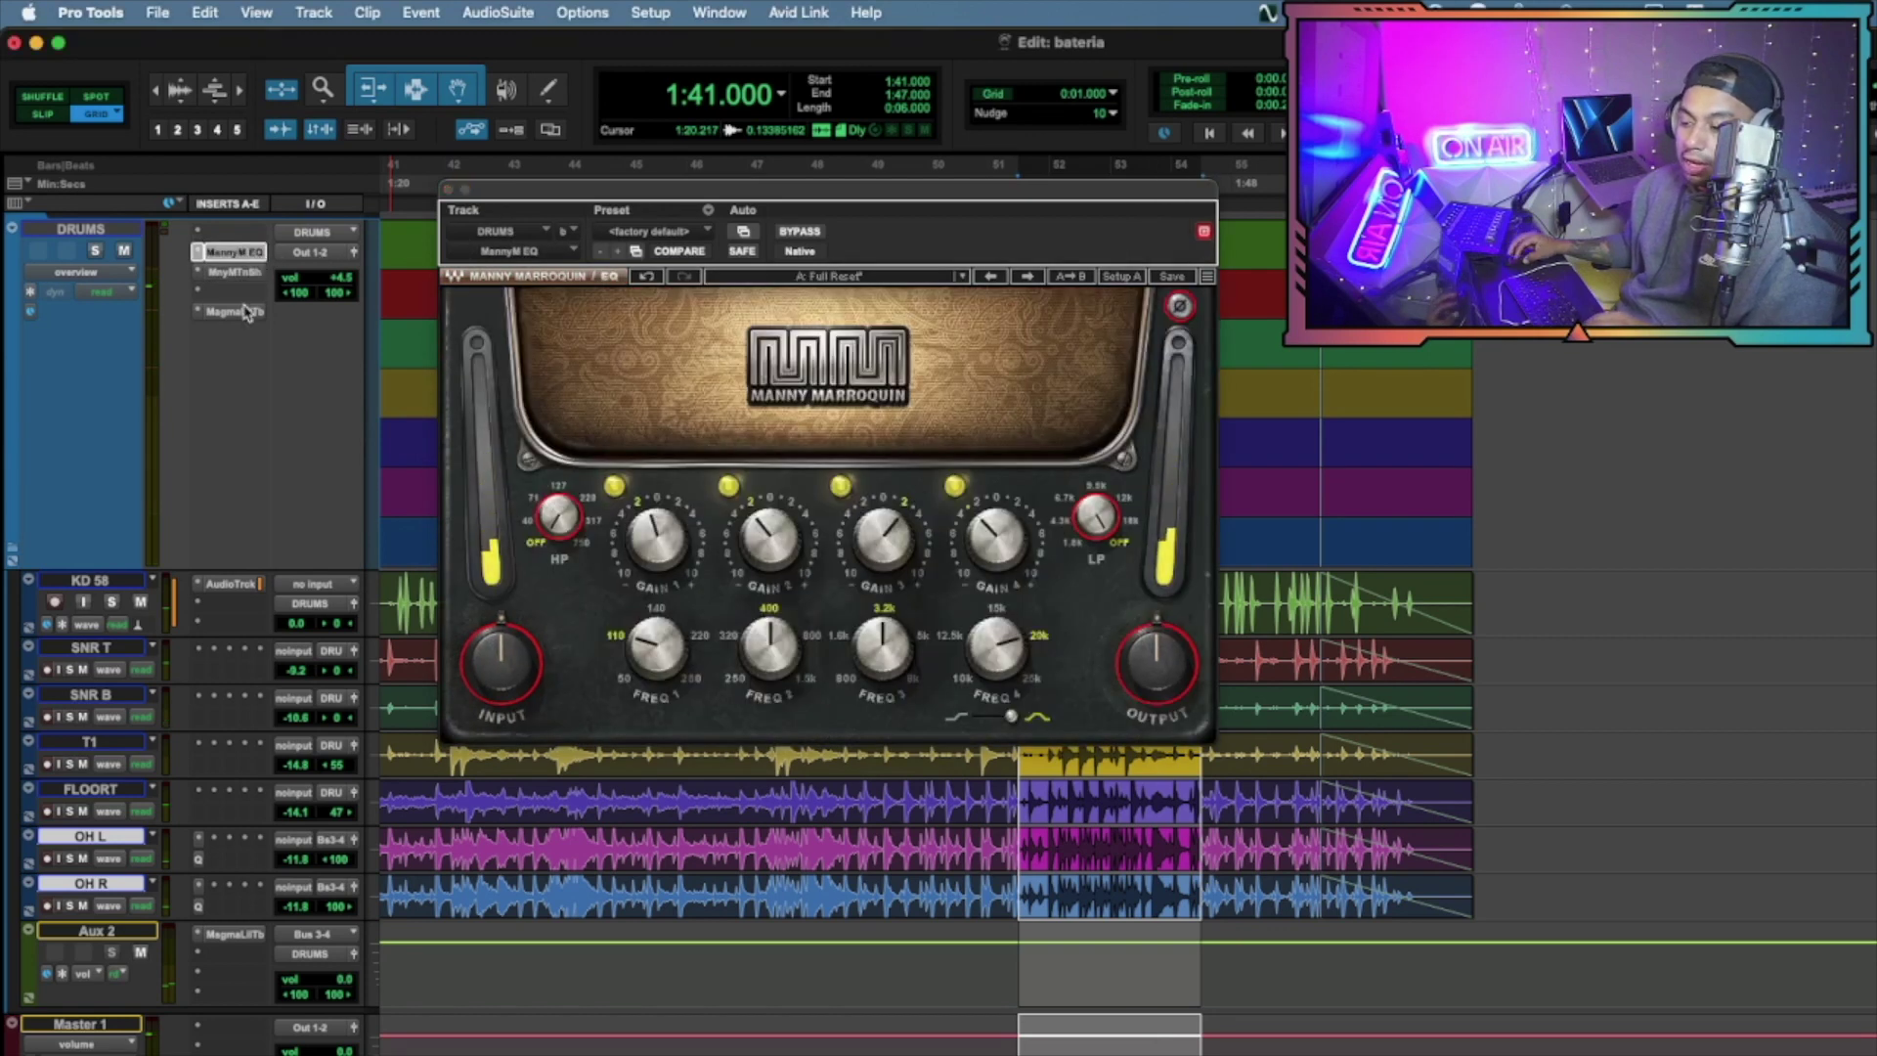
click(232, 312)
click(248, 312)
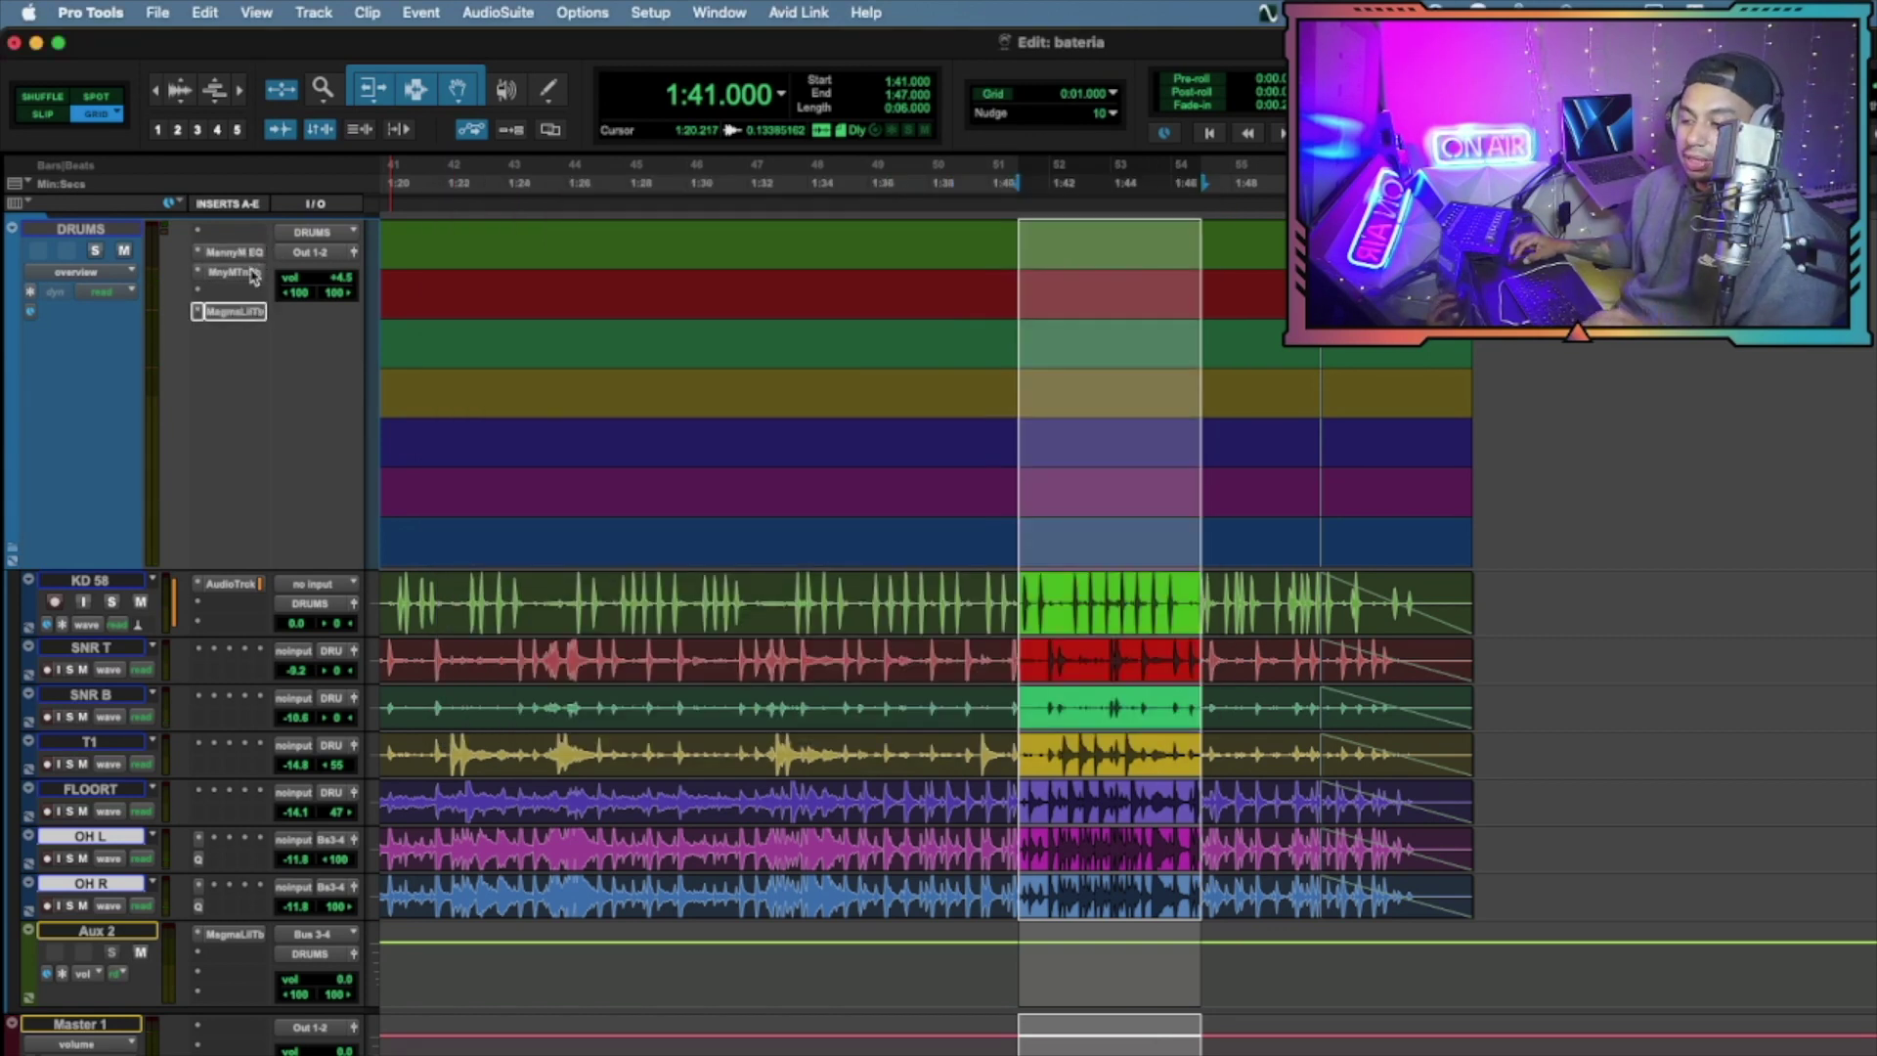
click(231, 273)
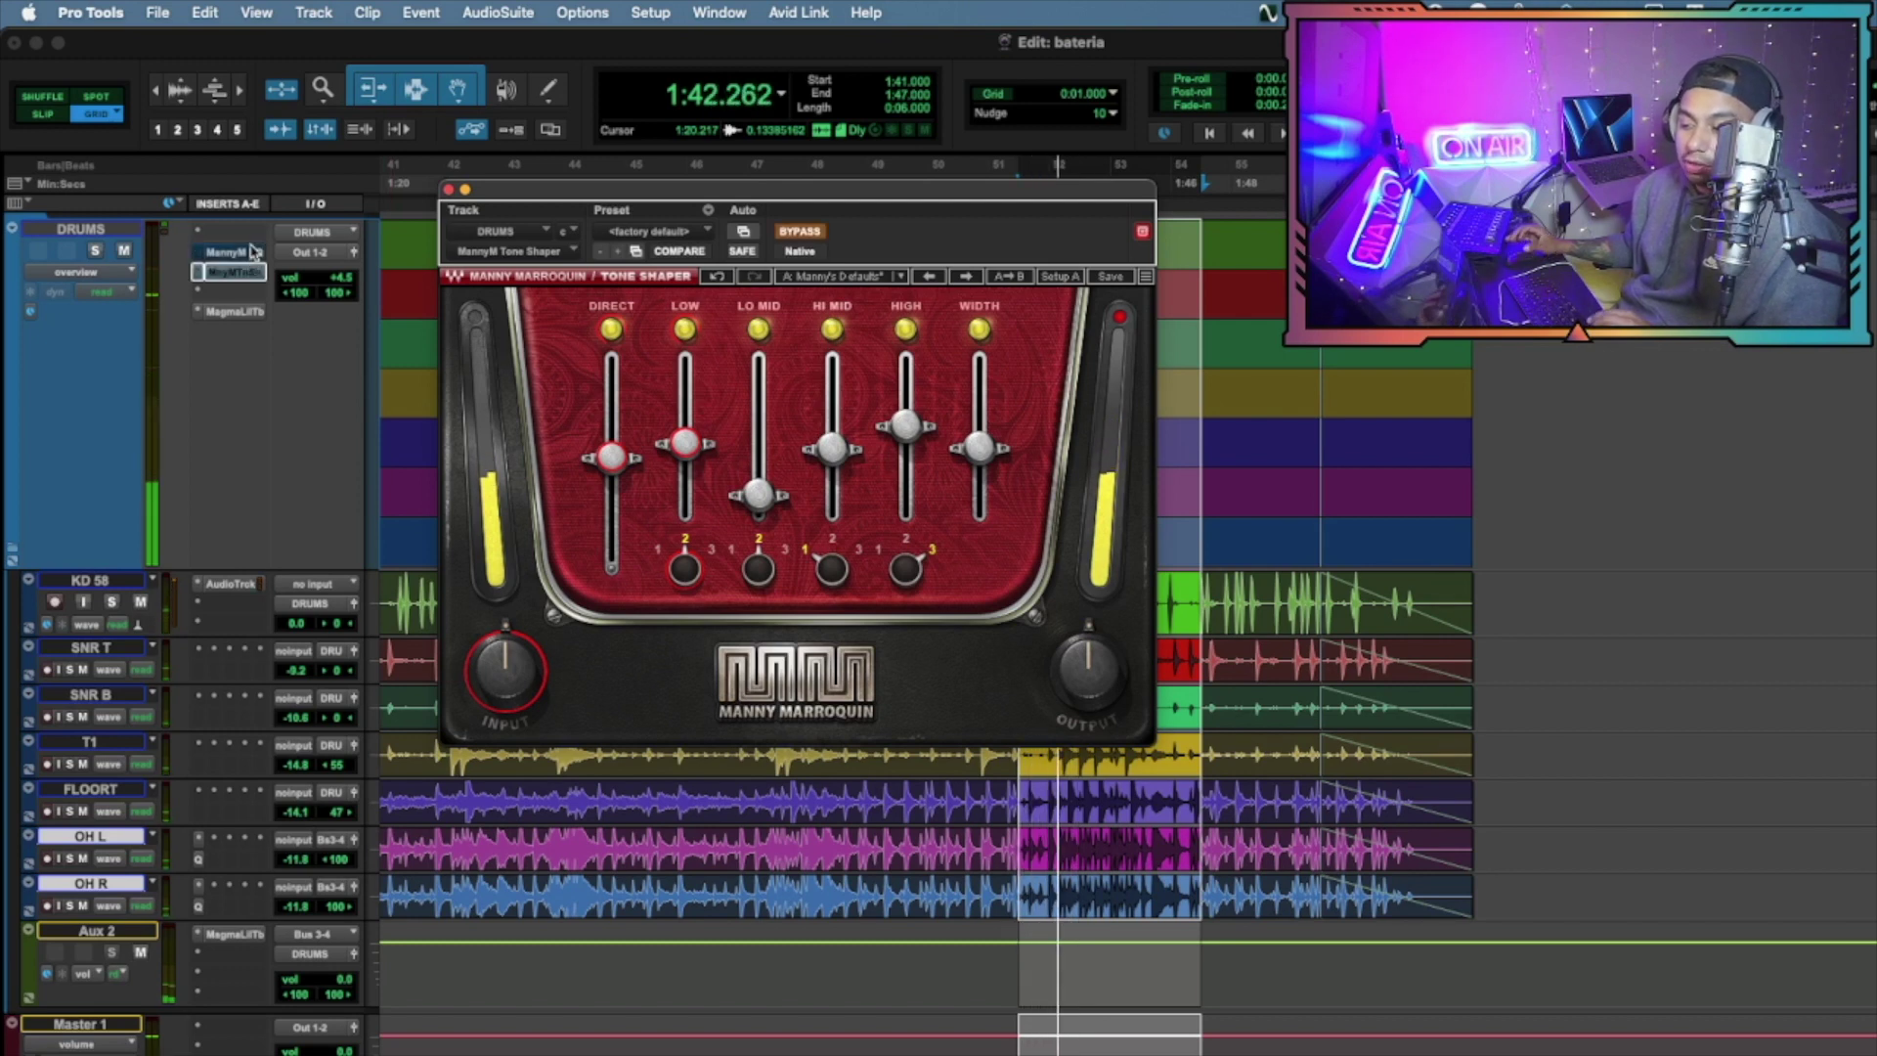
click(242, 313)
click(243, 311)
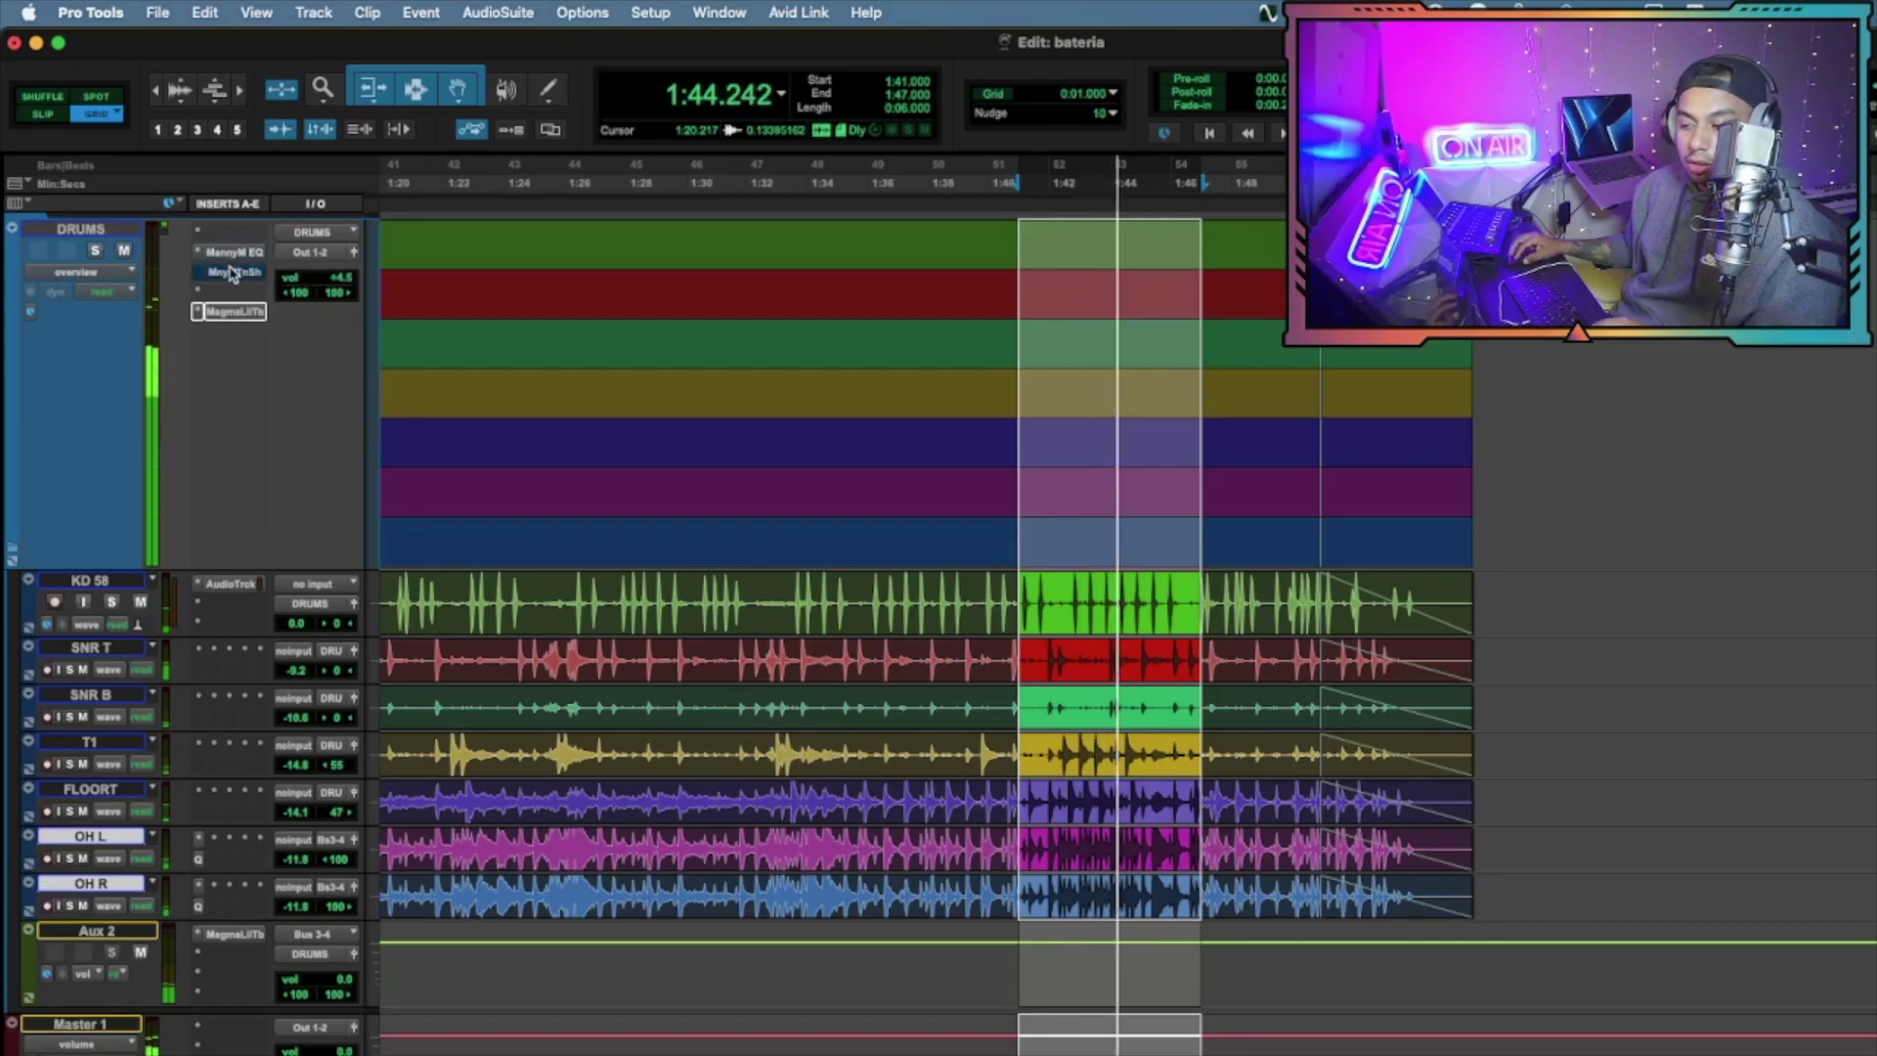
Re-engage the Tone Shaper on the DRUMS track and lower its High band to 48.1
click(233, 273)
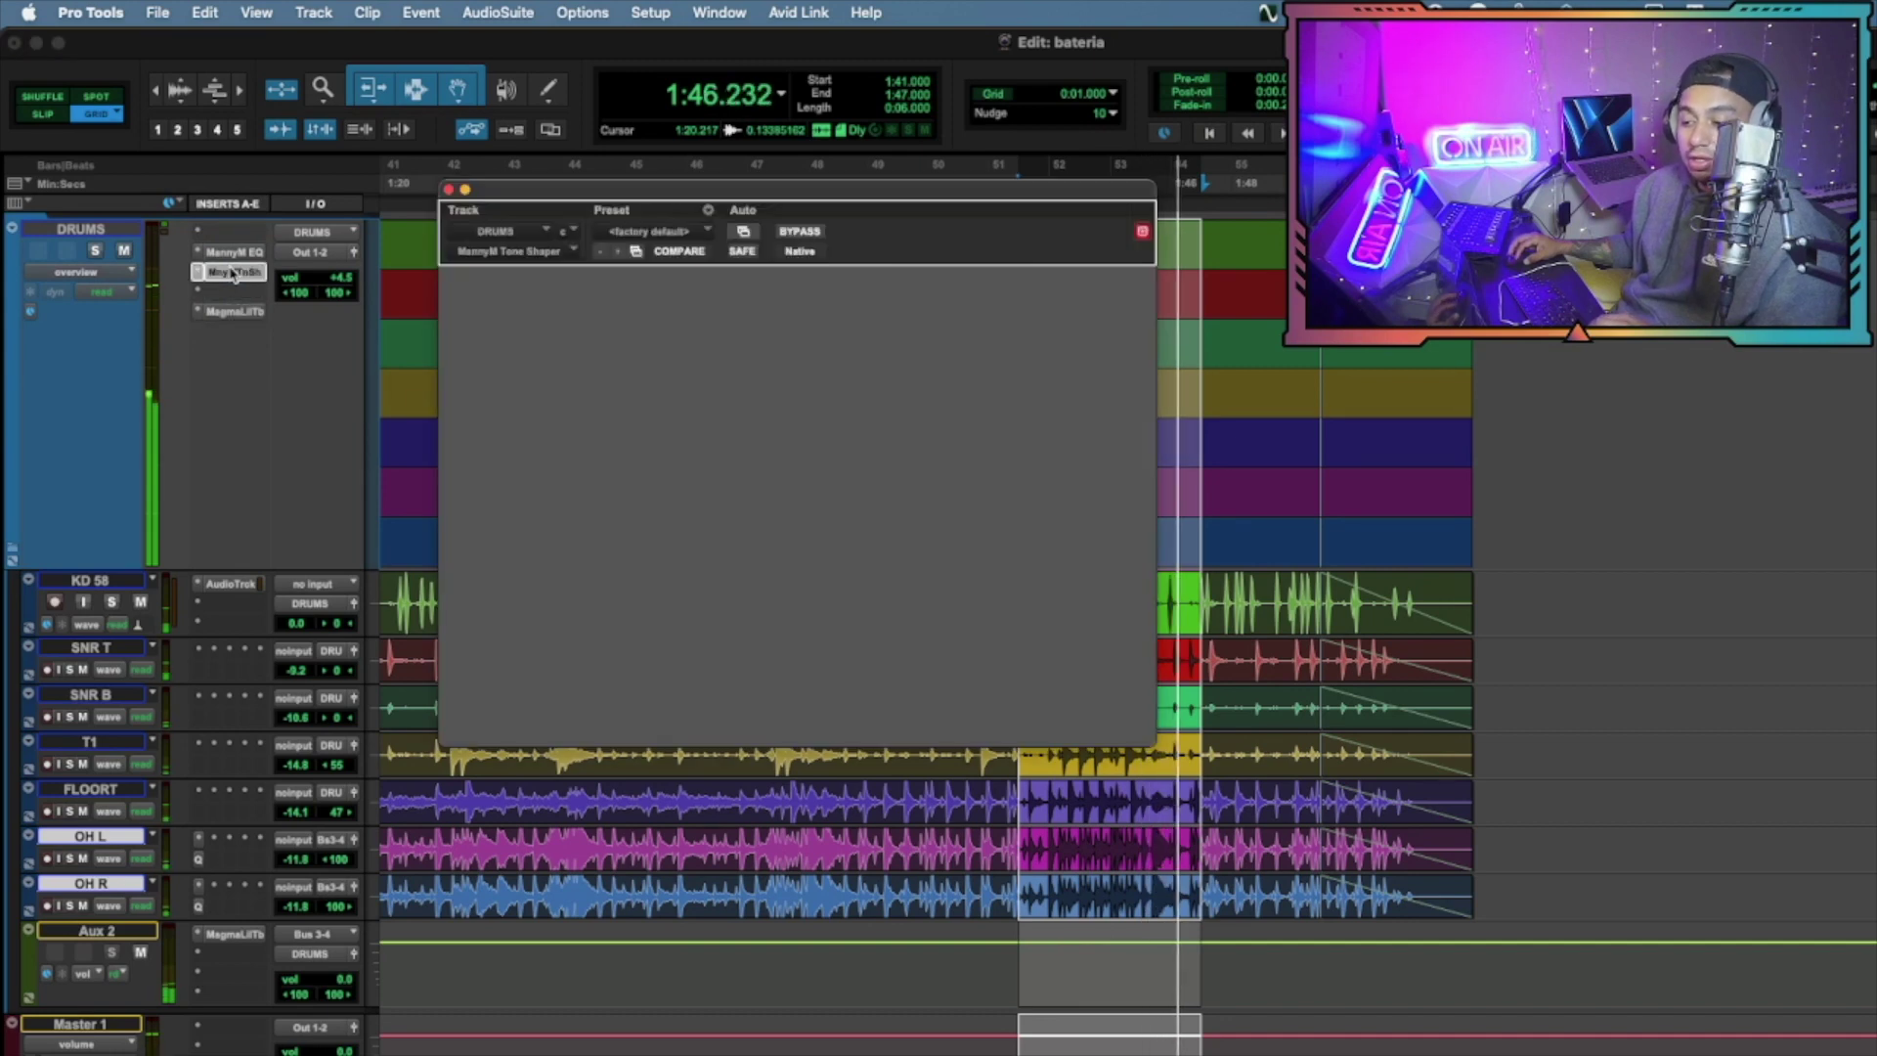
drag(907, 427, 908, 445)
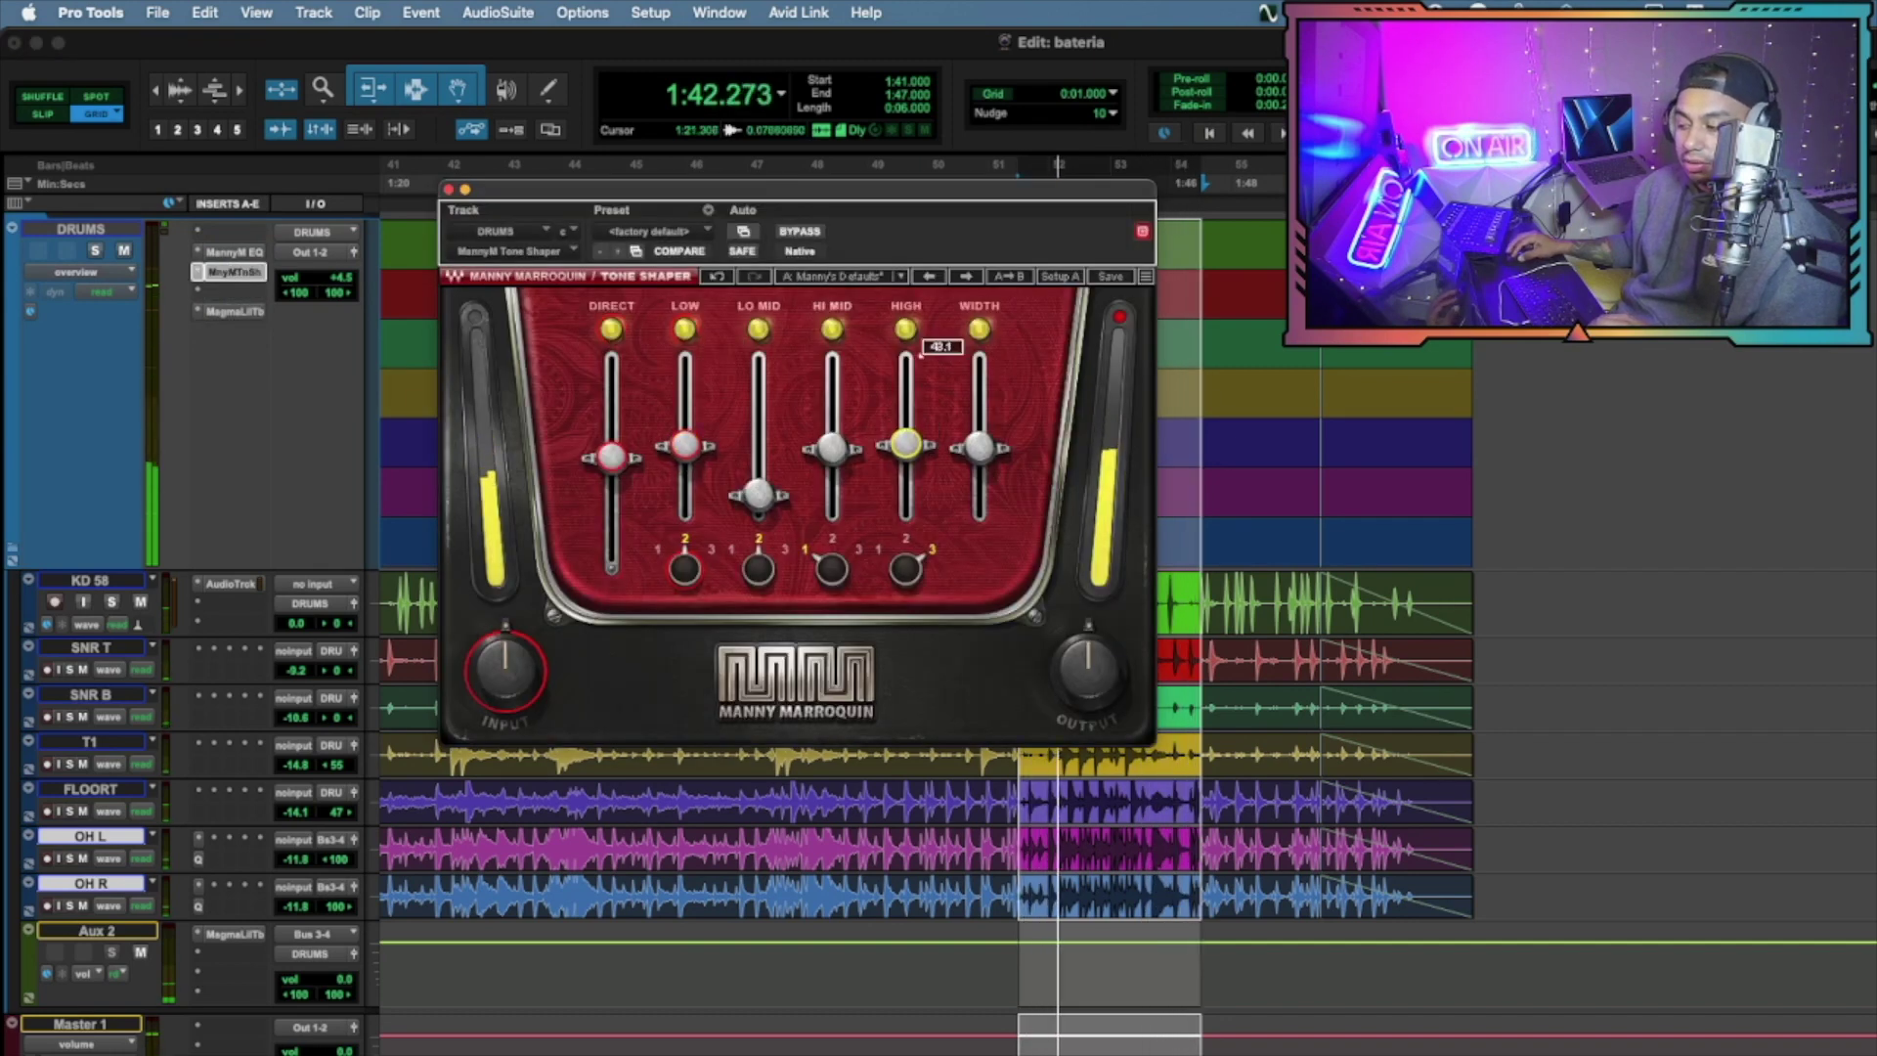
Adjust the Manny Marroquin EQ on DRUMS, cutting Gain 2 to about -6, raising Gain 1 to about 2 at 110 Hz, and fine-tuning Gain 3
click(233, 252)
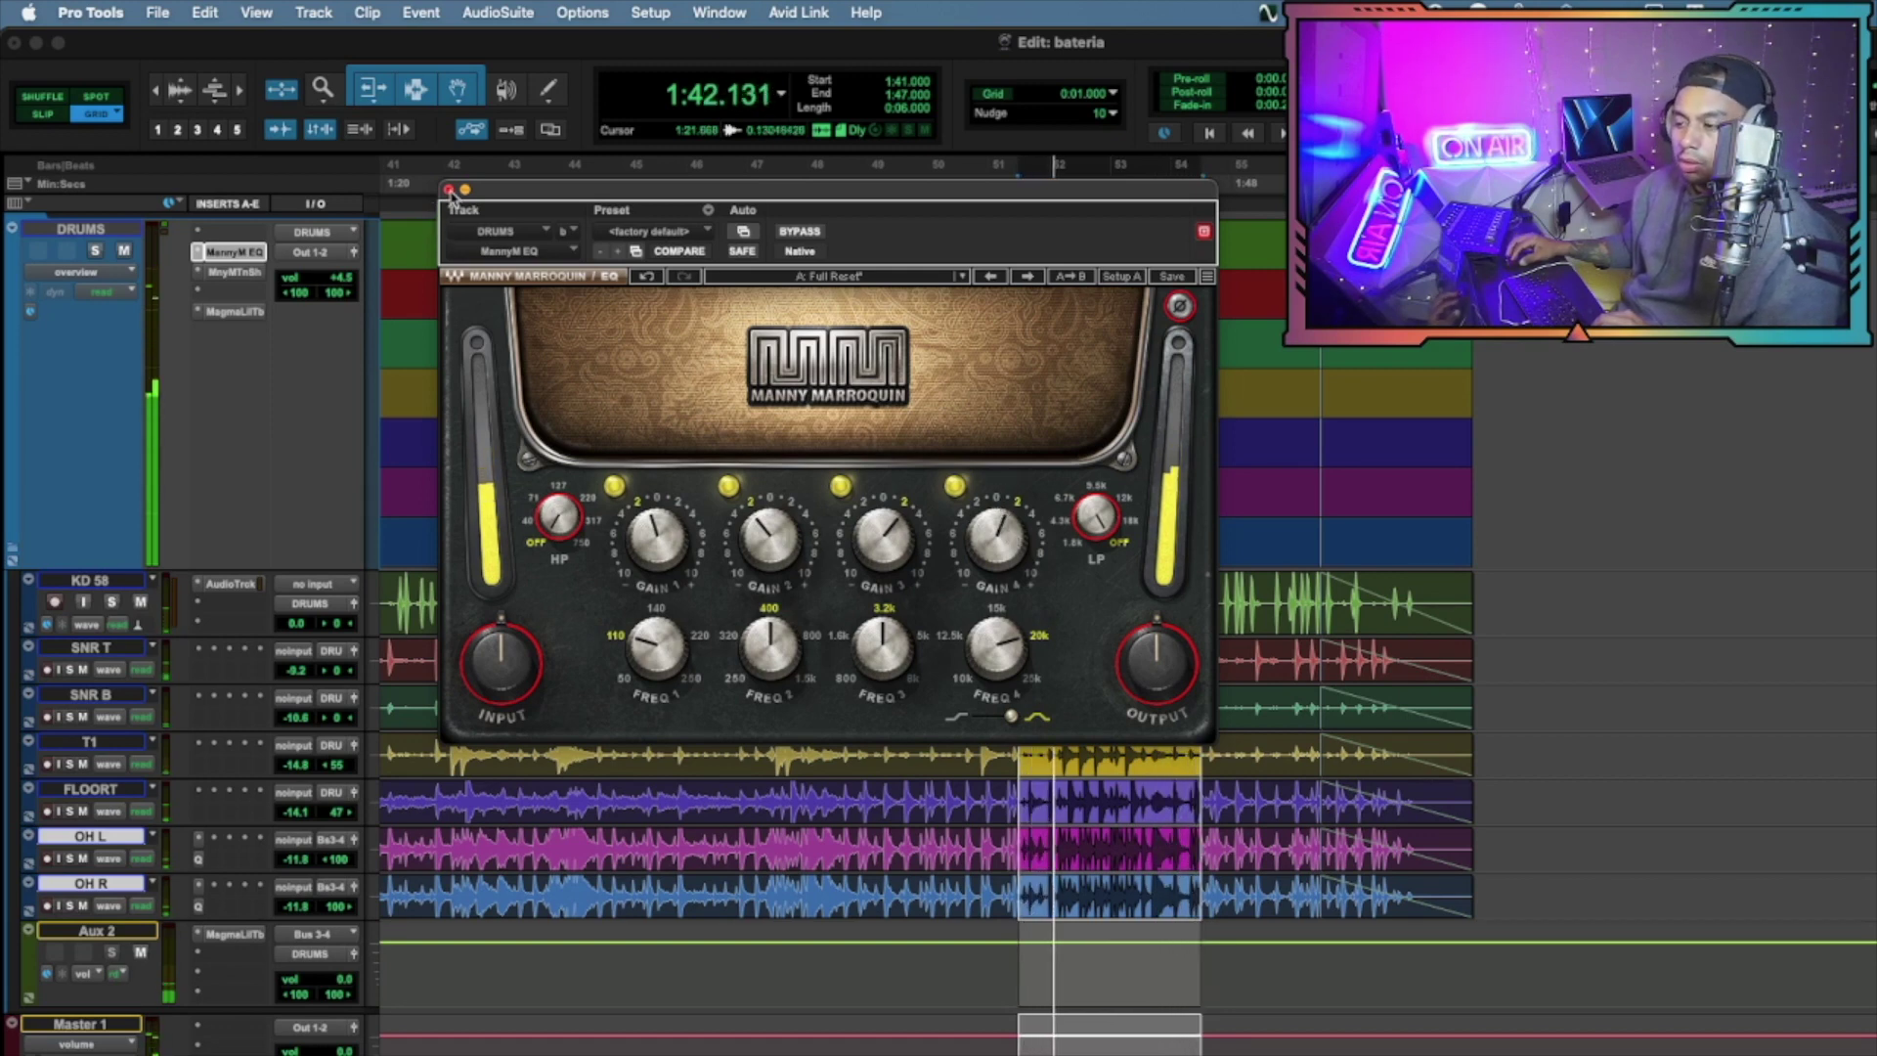
drag(770, 552, 770, 595)
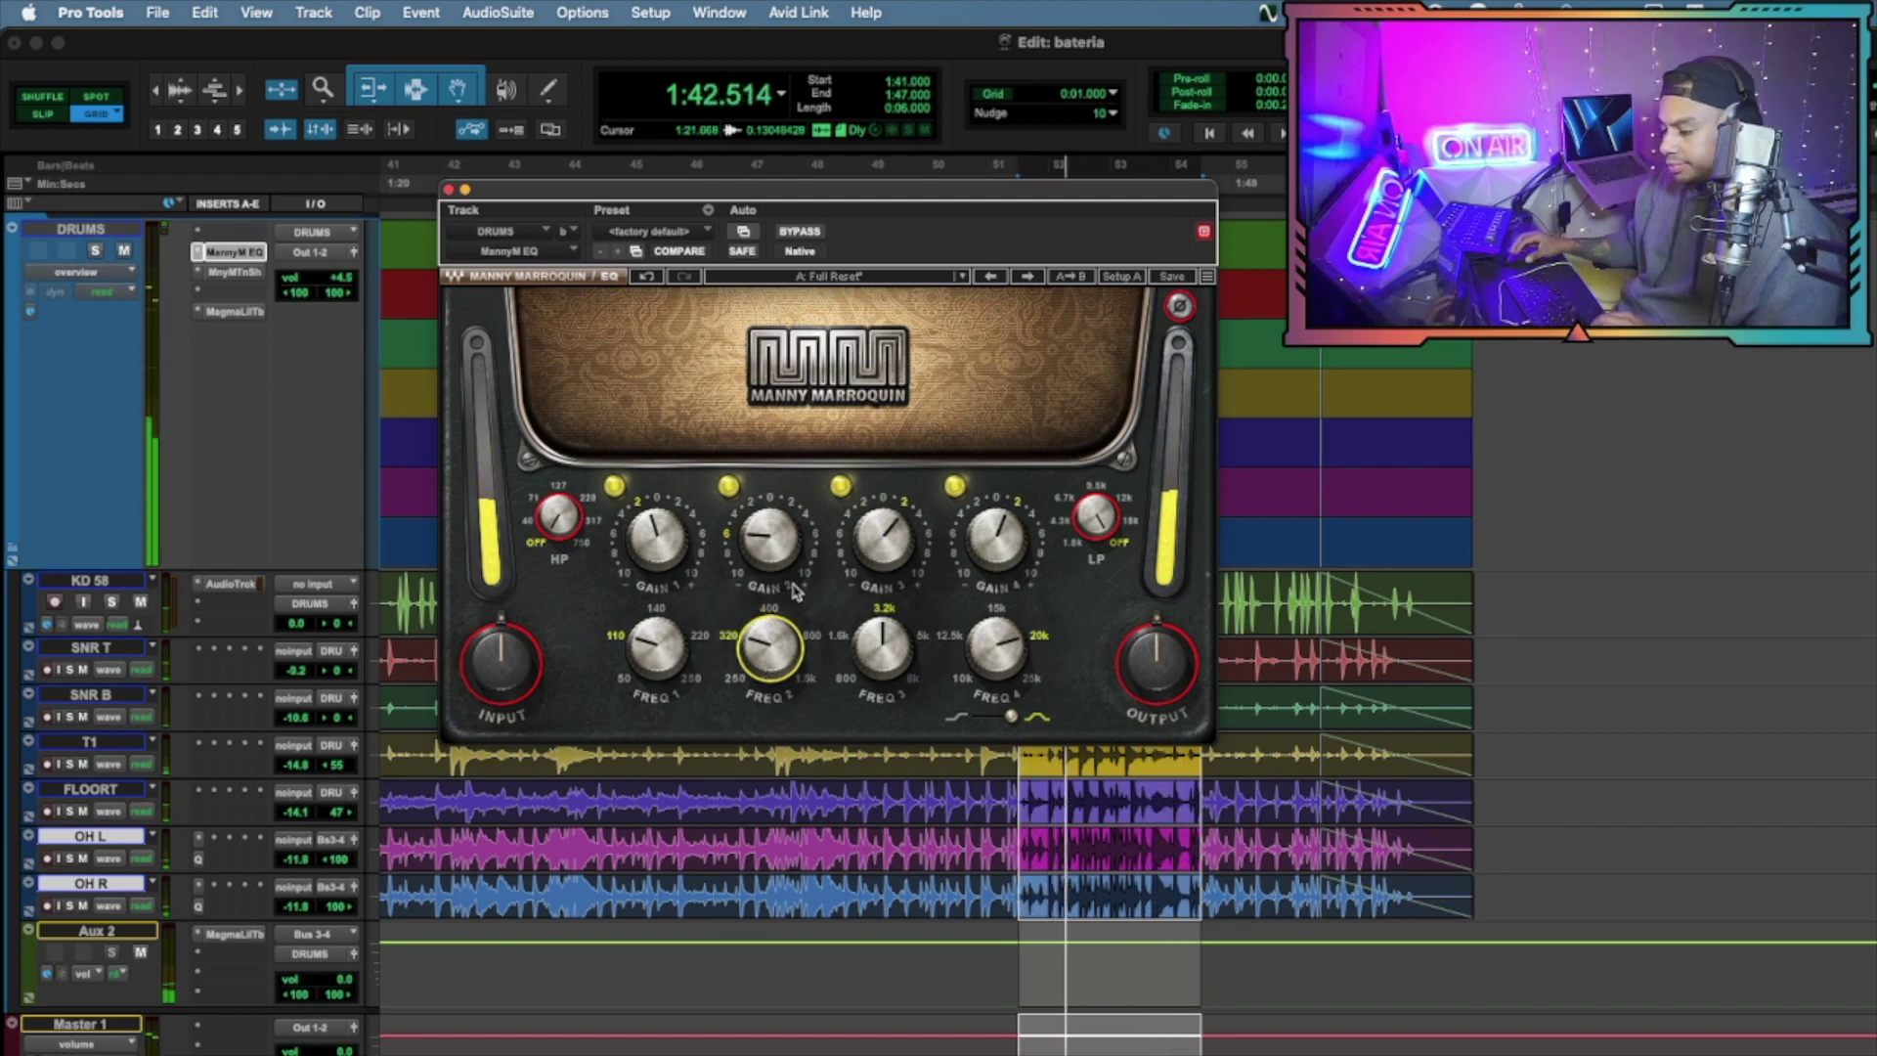
drag(636, 632, 654, 565)
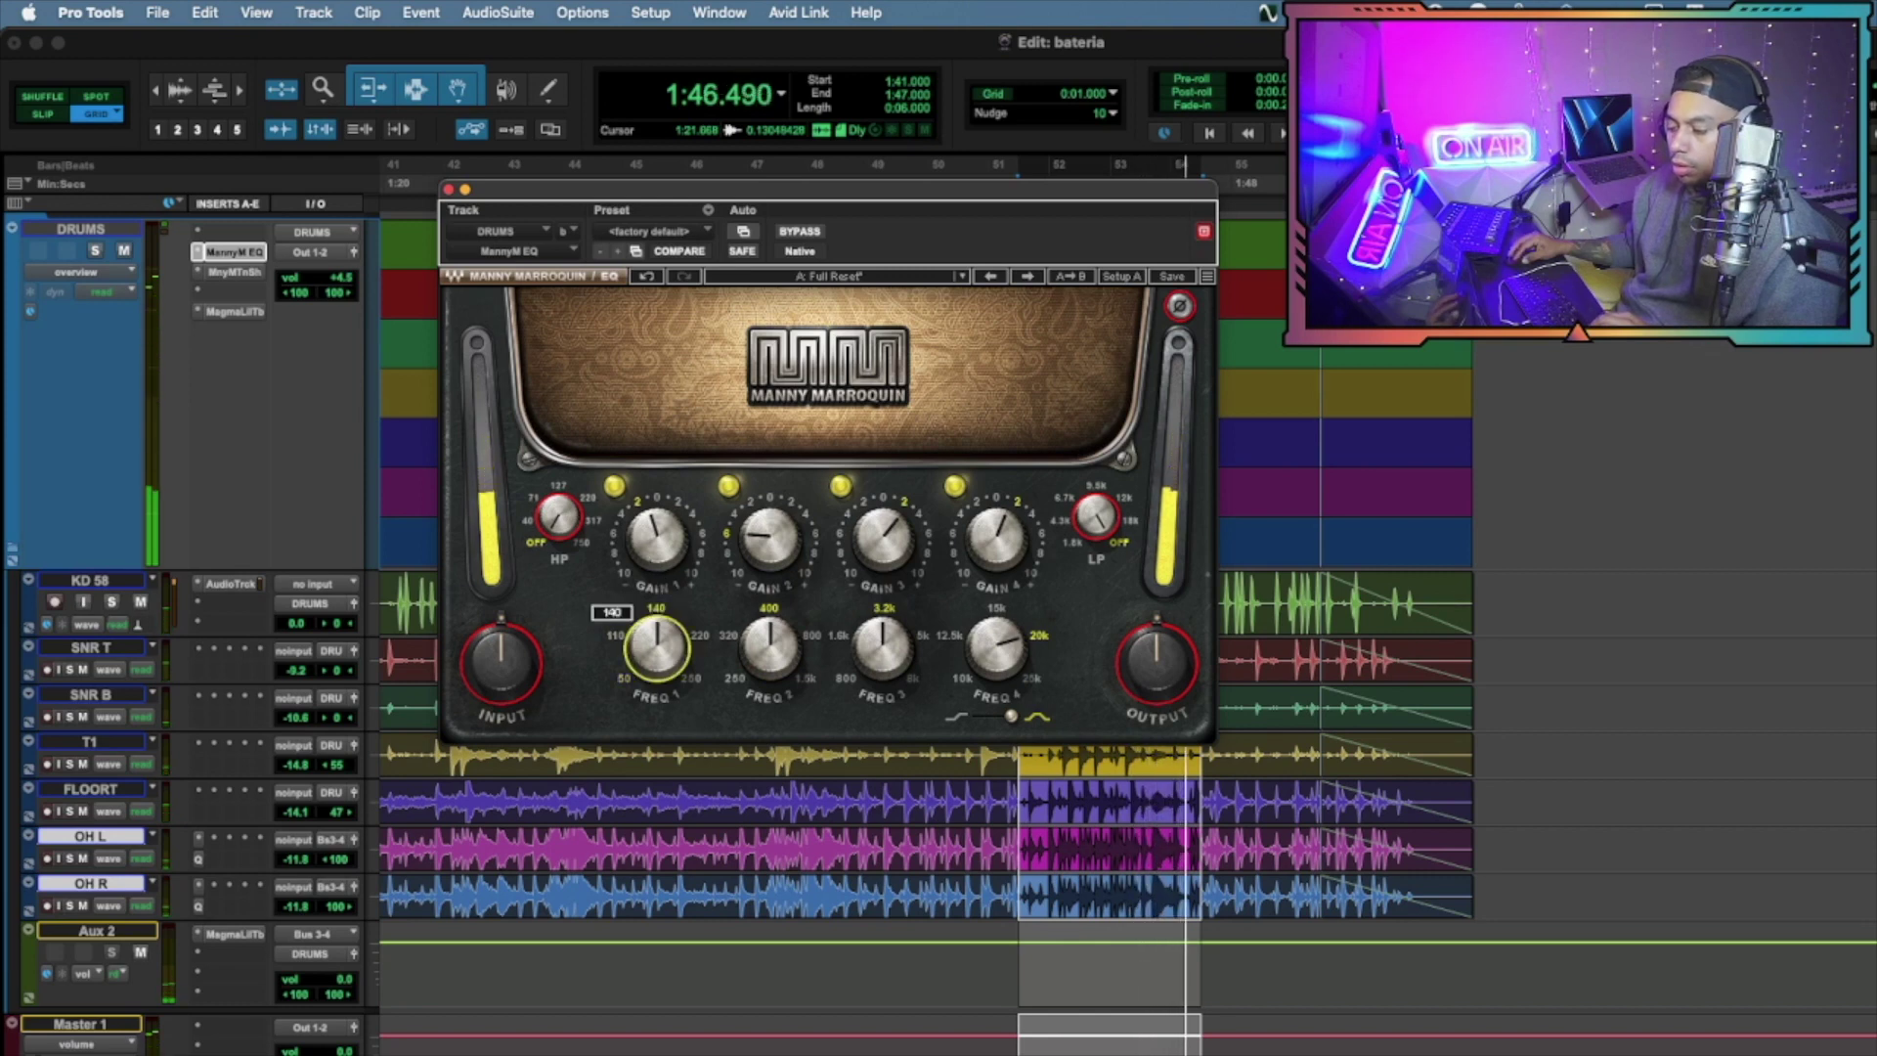
drag(662, 543, 663, 553)
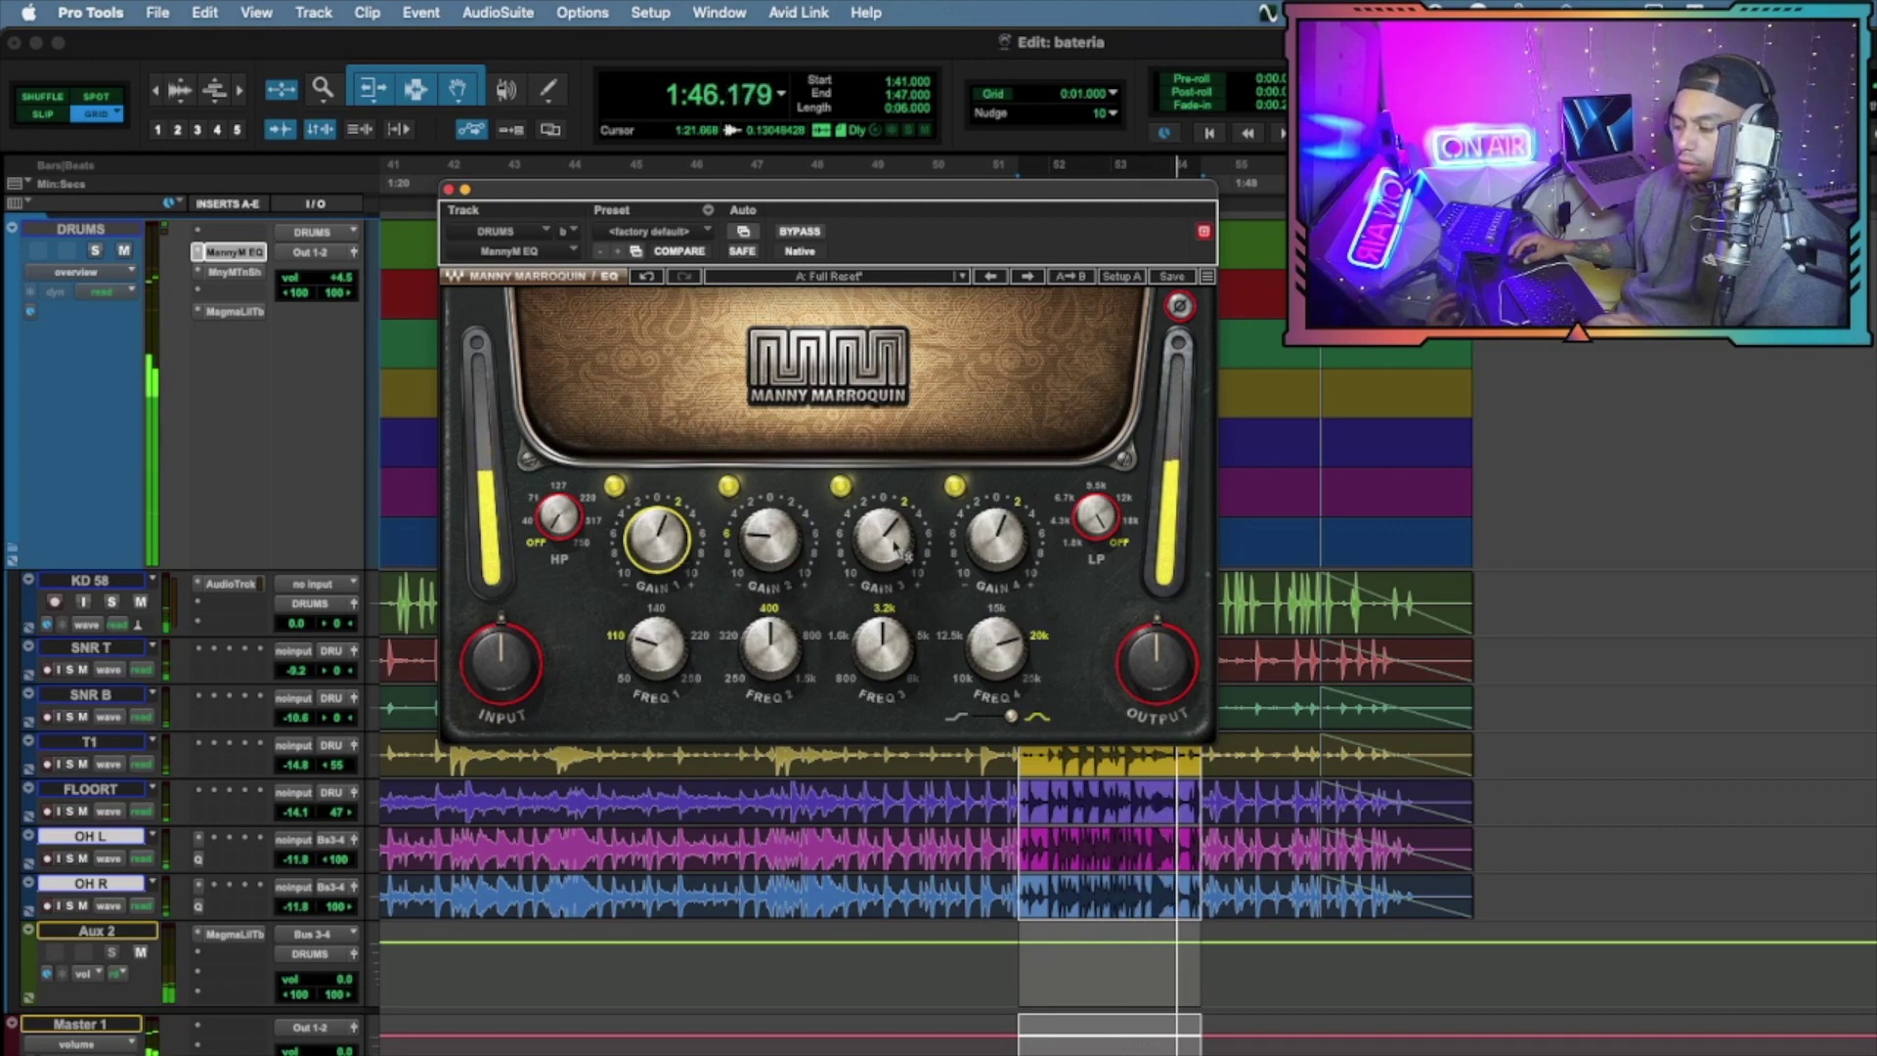
drag(898, 549, 898, 533)
click(450, 191)
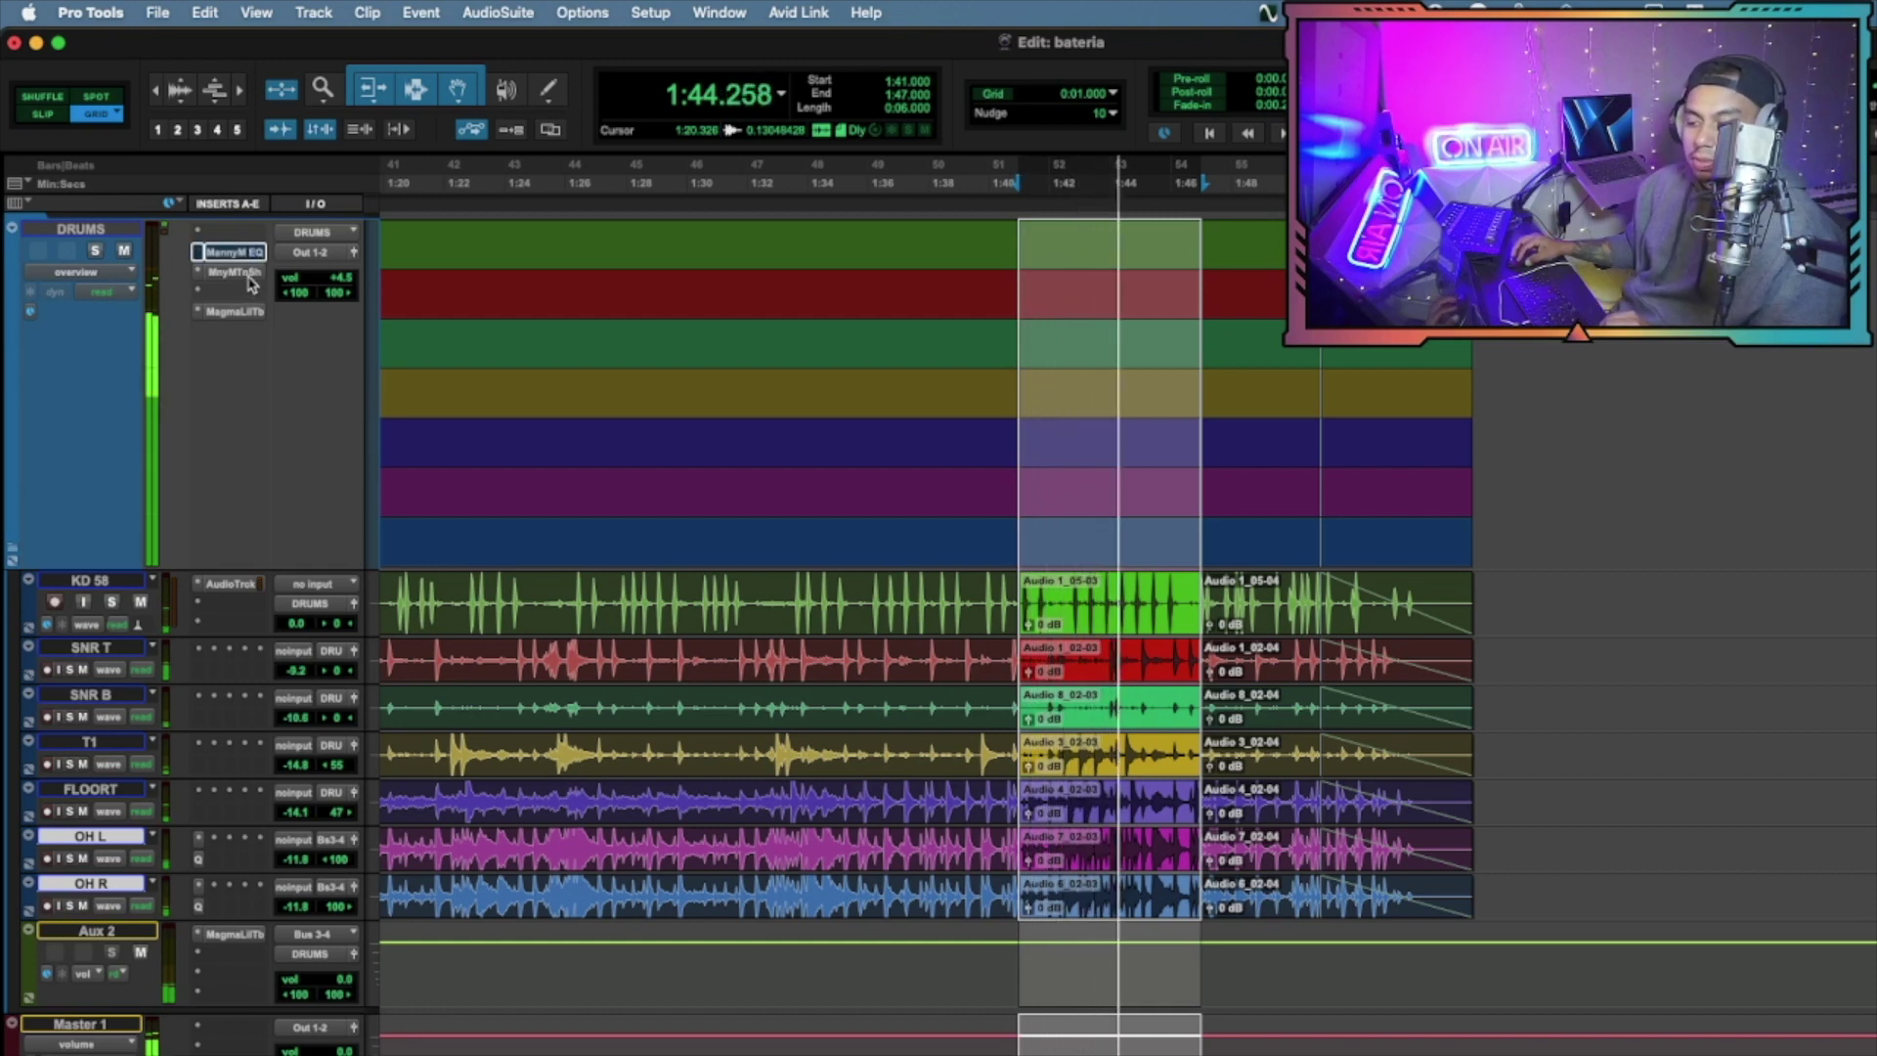
Toggle bypass on the Tone Shaper and Lil Tube inserts of the DRUMS track during playback to compare the sound
click(251, 279)
click(164, 269)
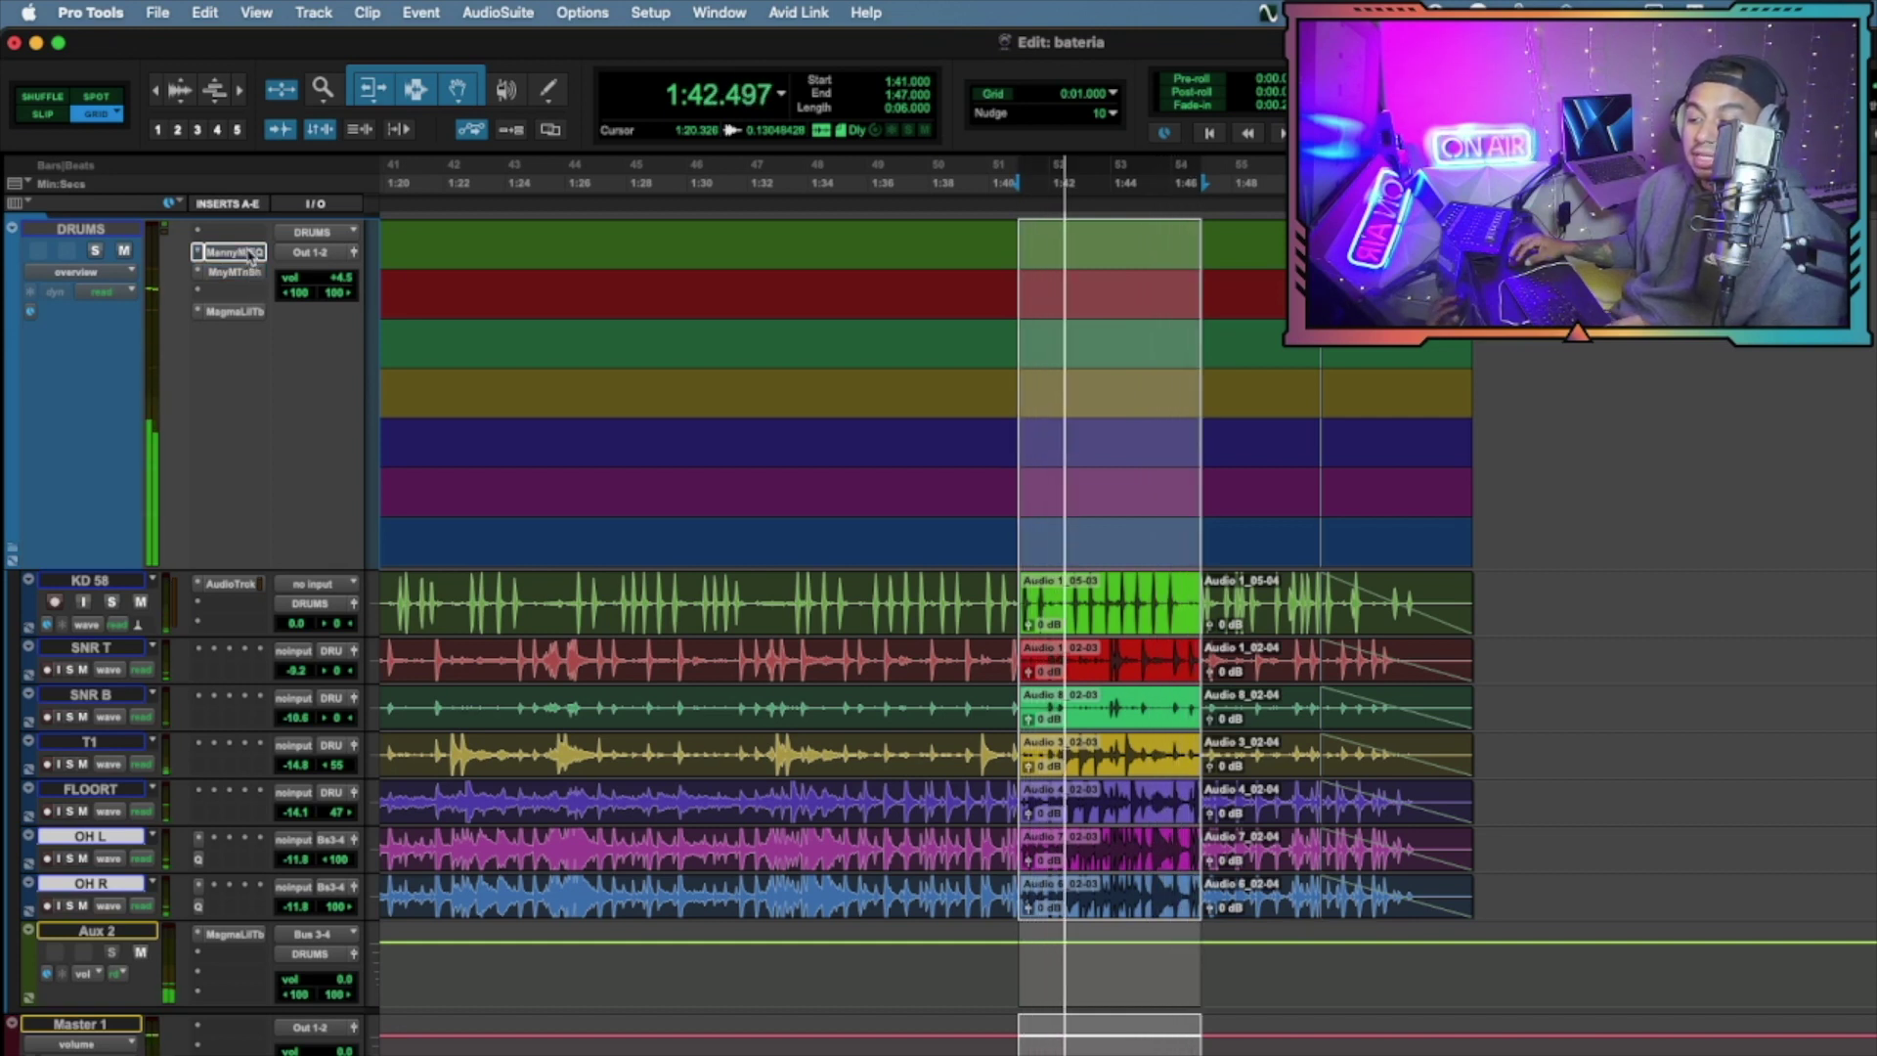
super+click(248, 316)
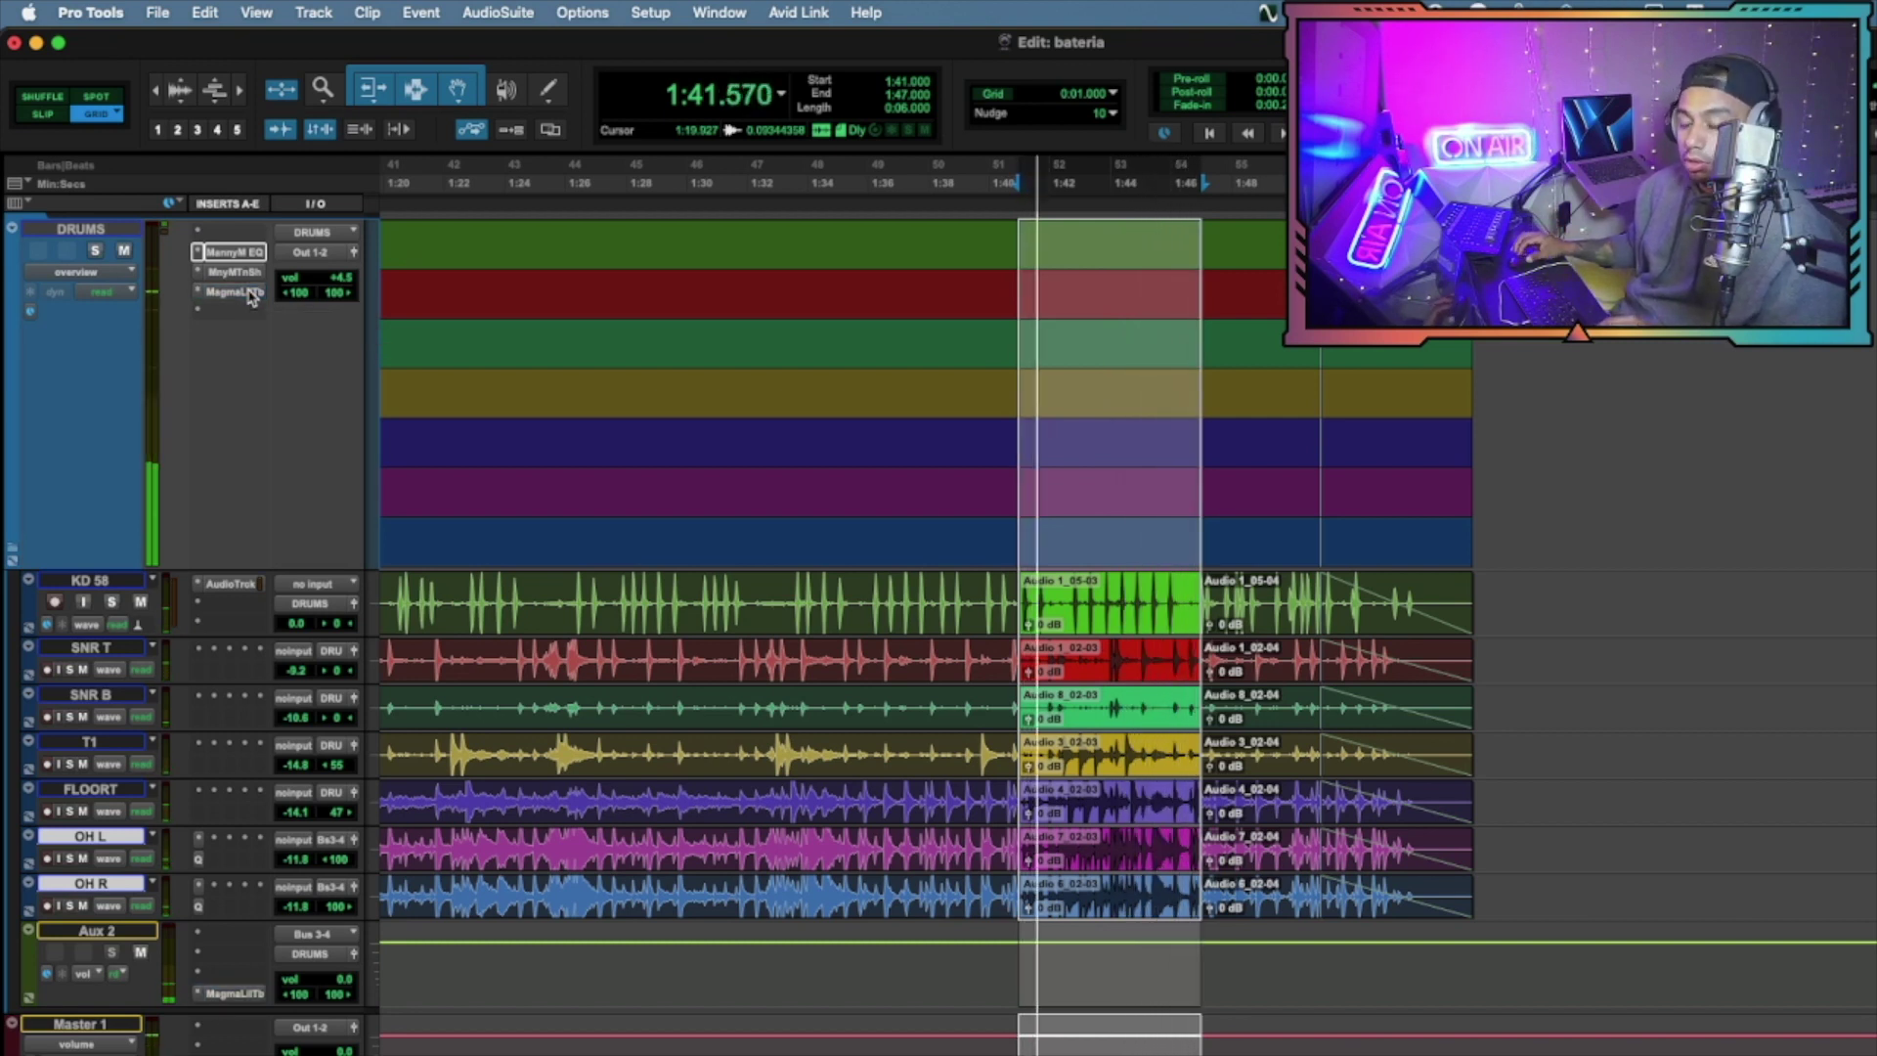
Lower the DRUMS Lil Tube's output to about -3.5 dB, raise its Drive to just above 7, and compare with bypass before stopping playback
click(248, 293)
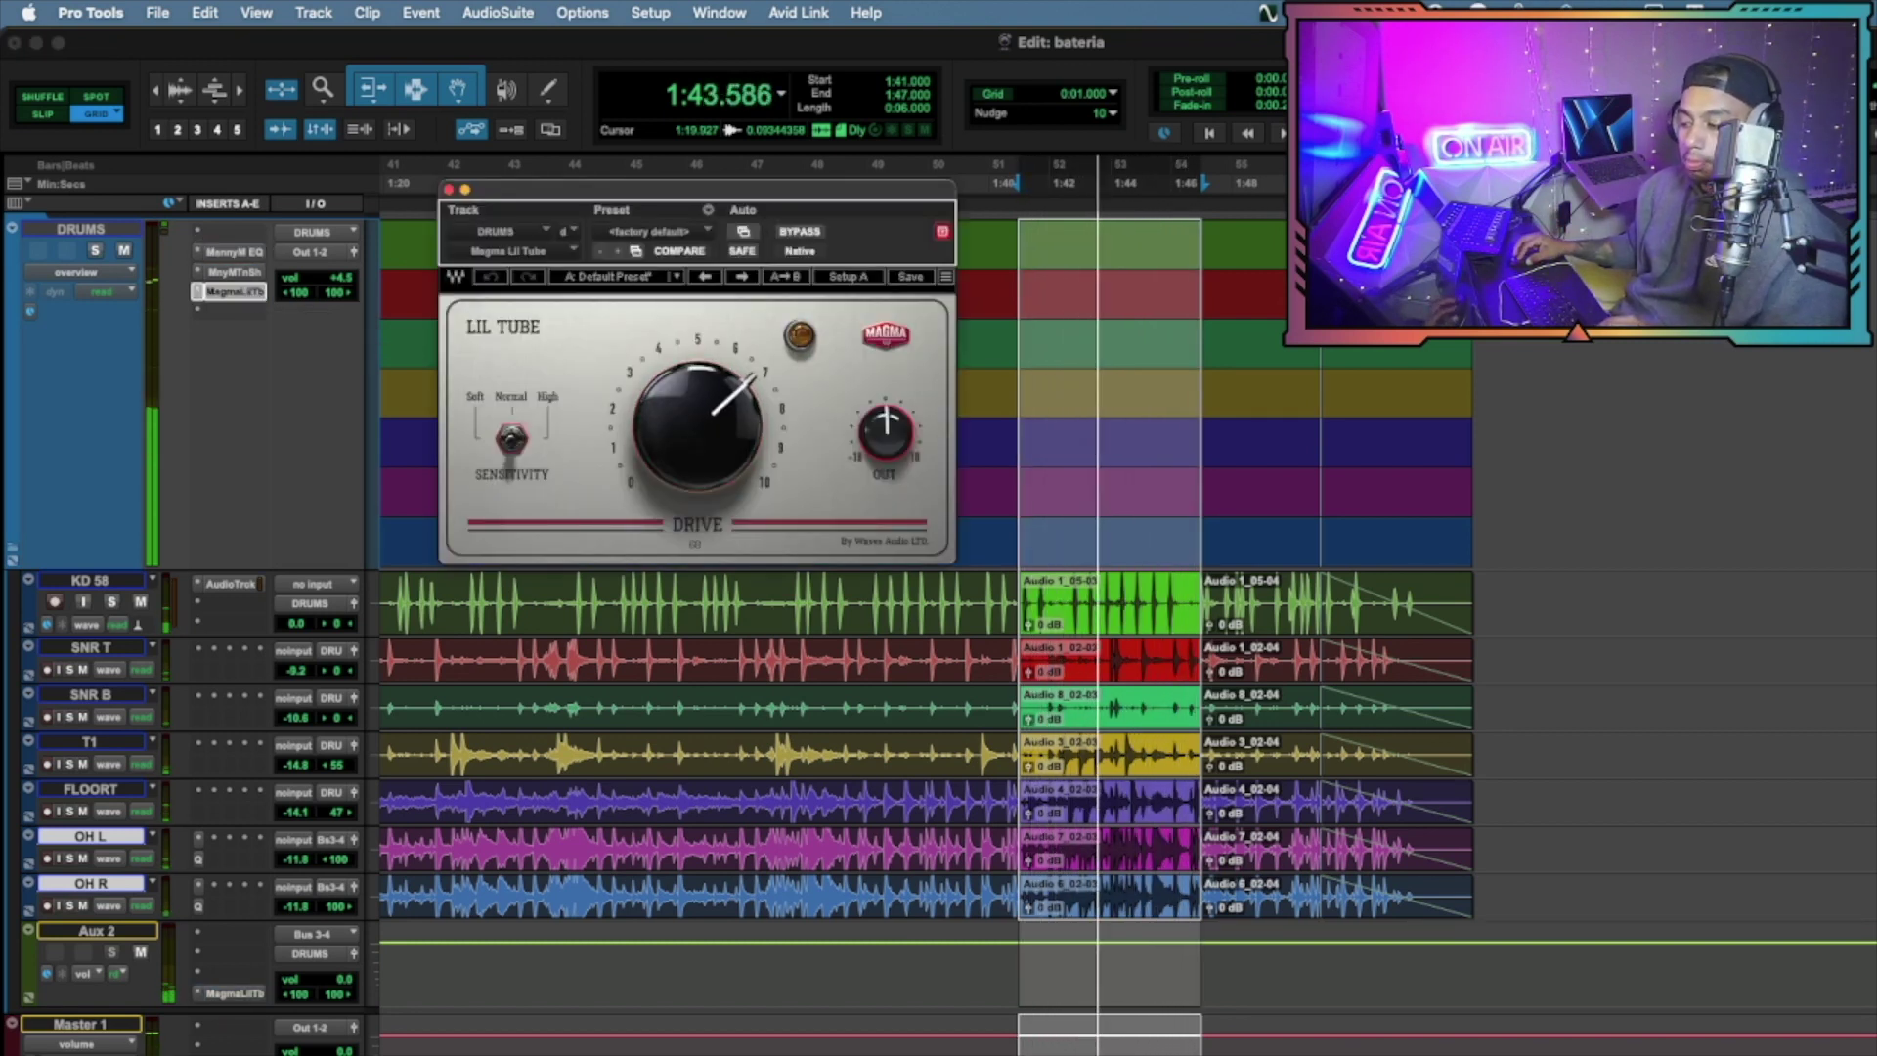
drag(885, 430, 885, 453)
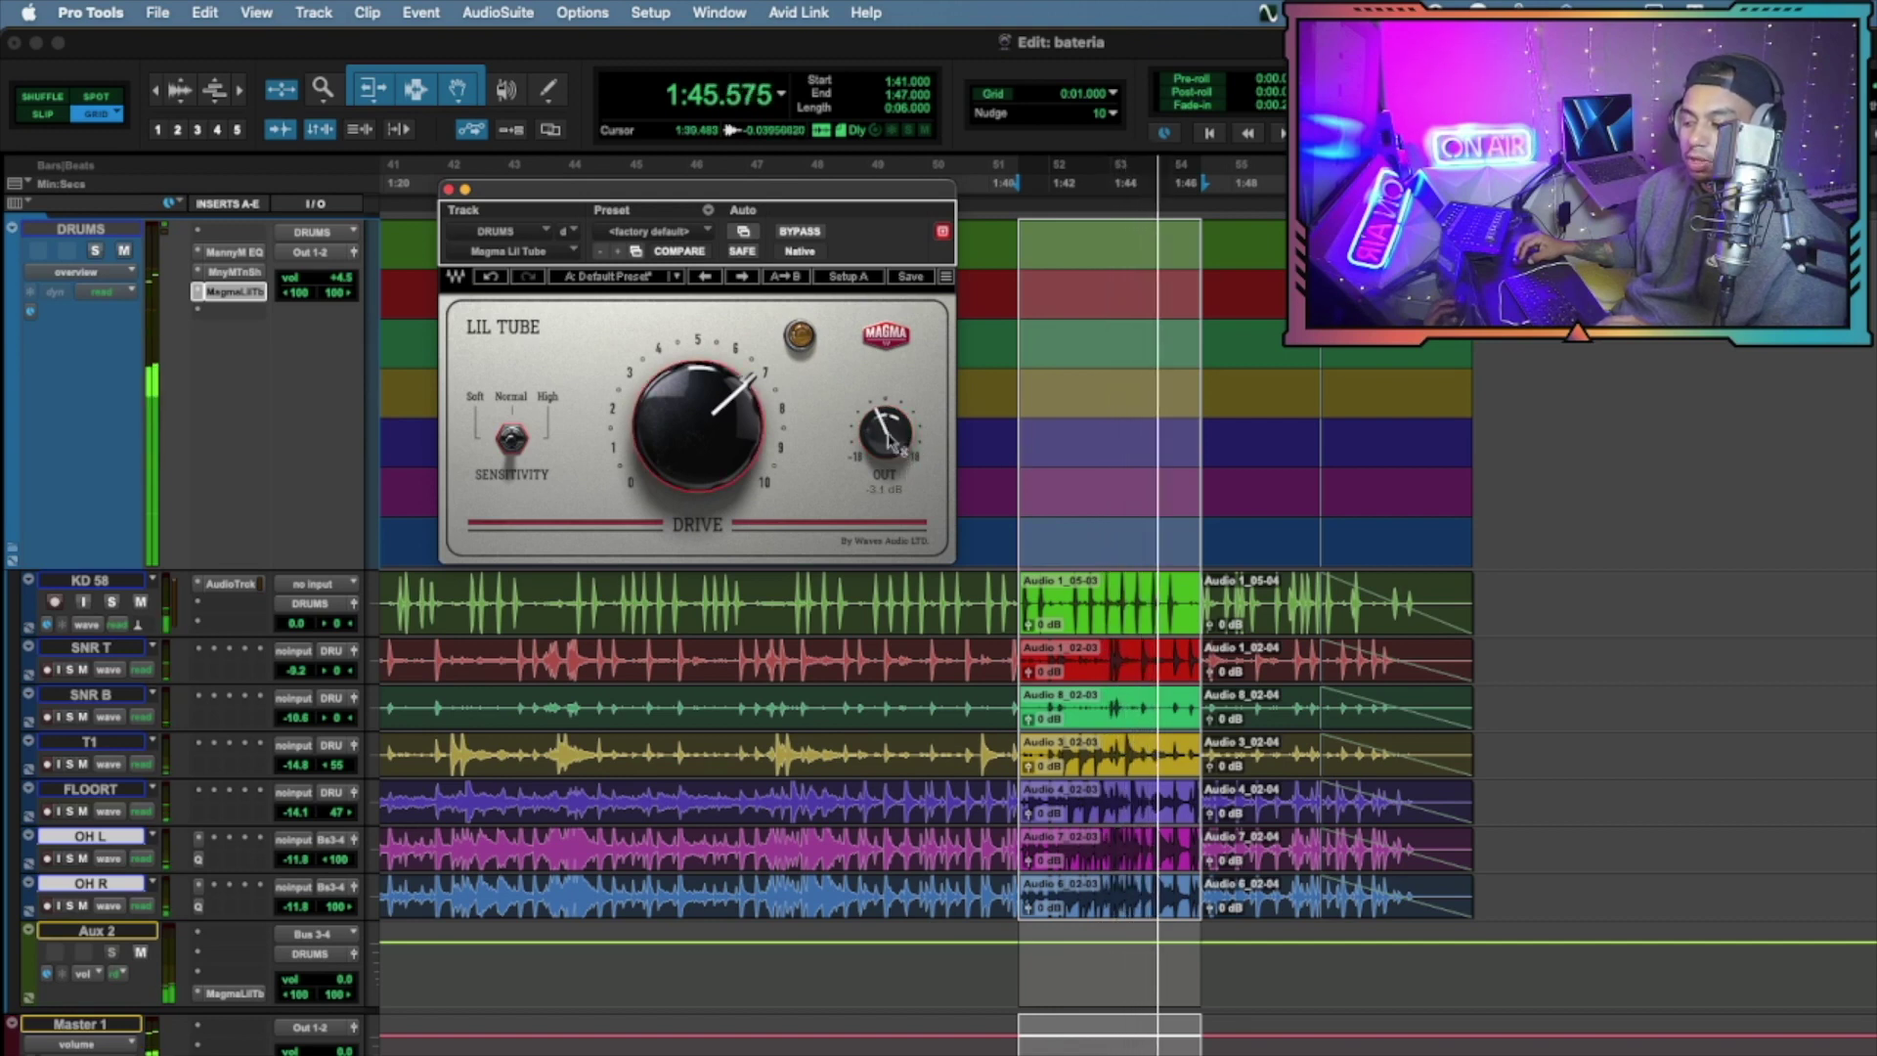
drag(699, 427, 698, 411)
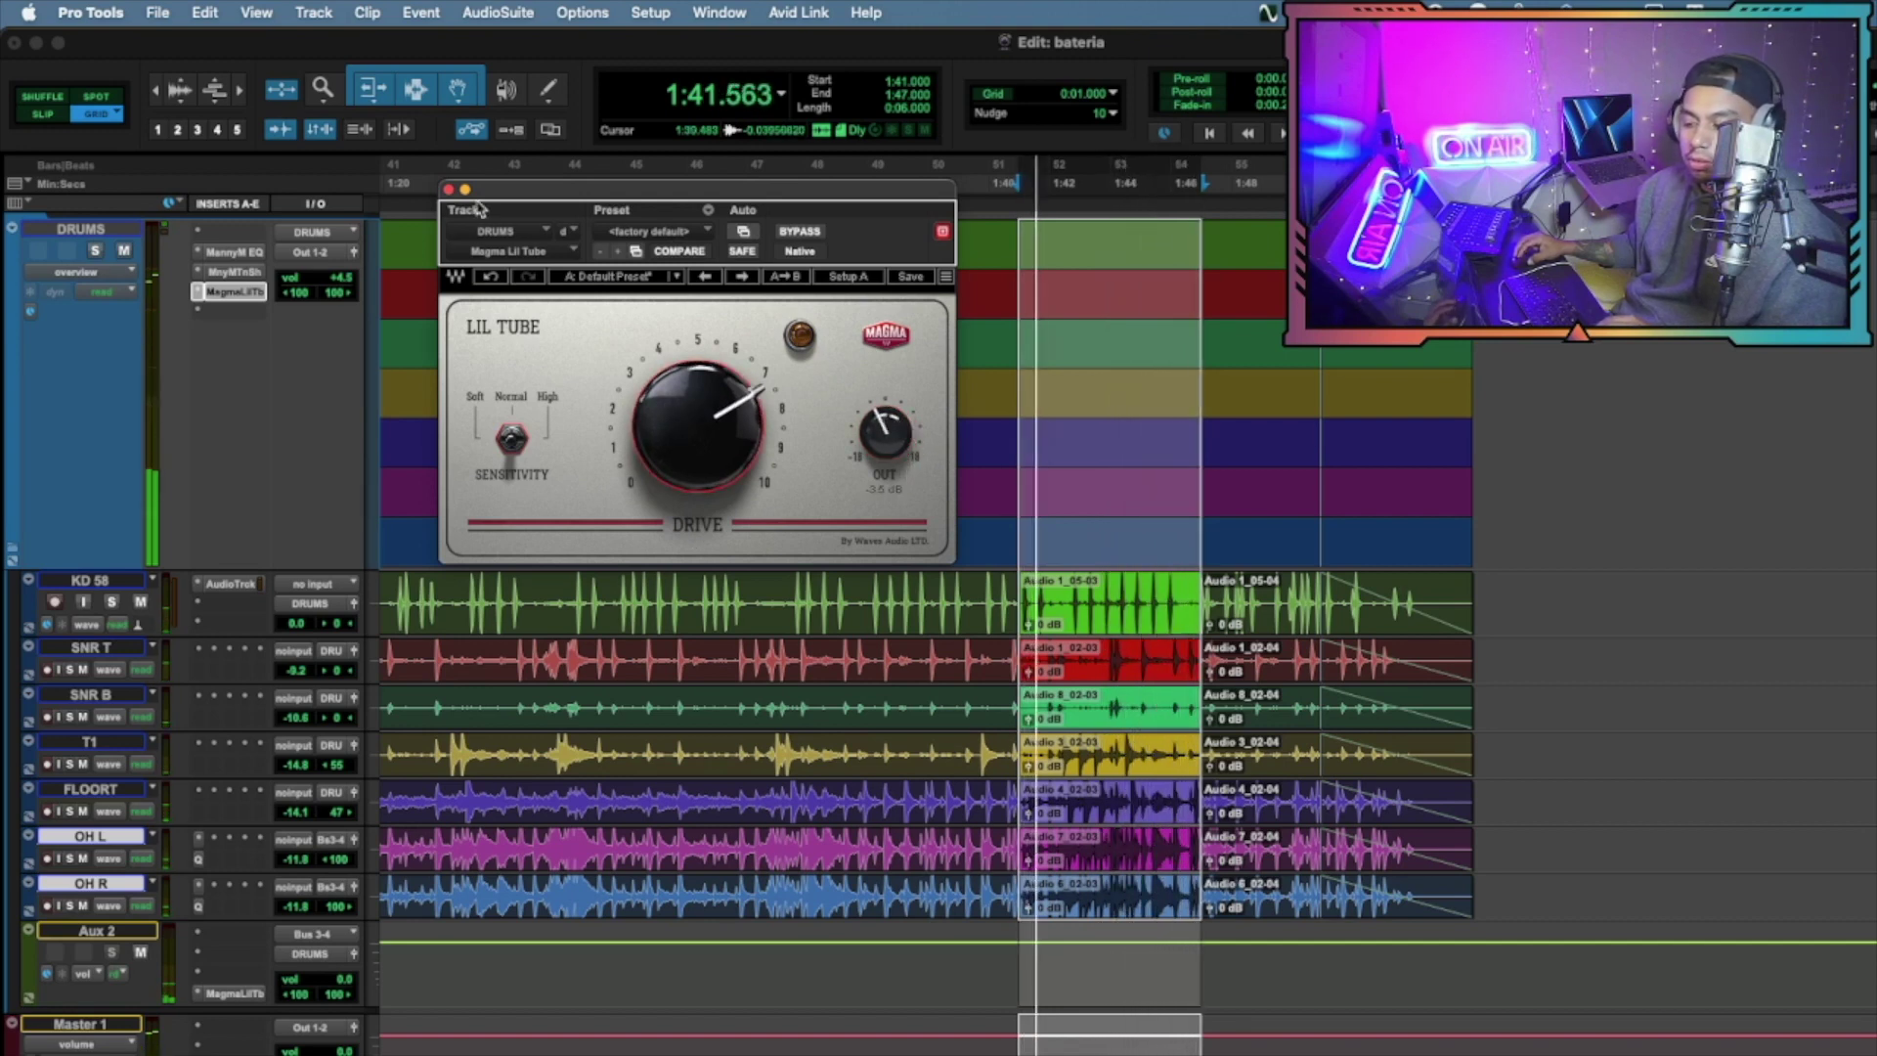
click(242, 293)
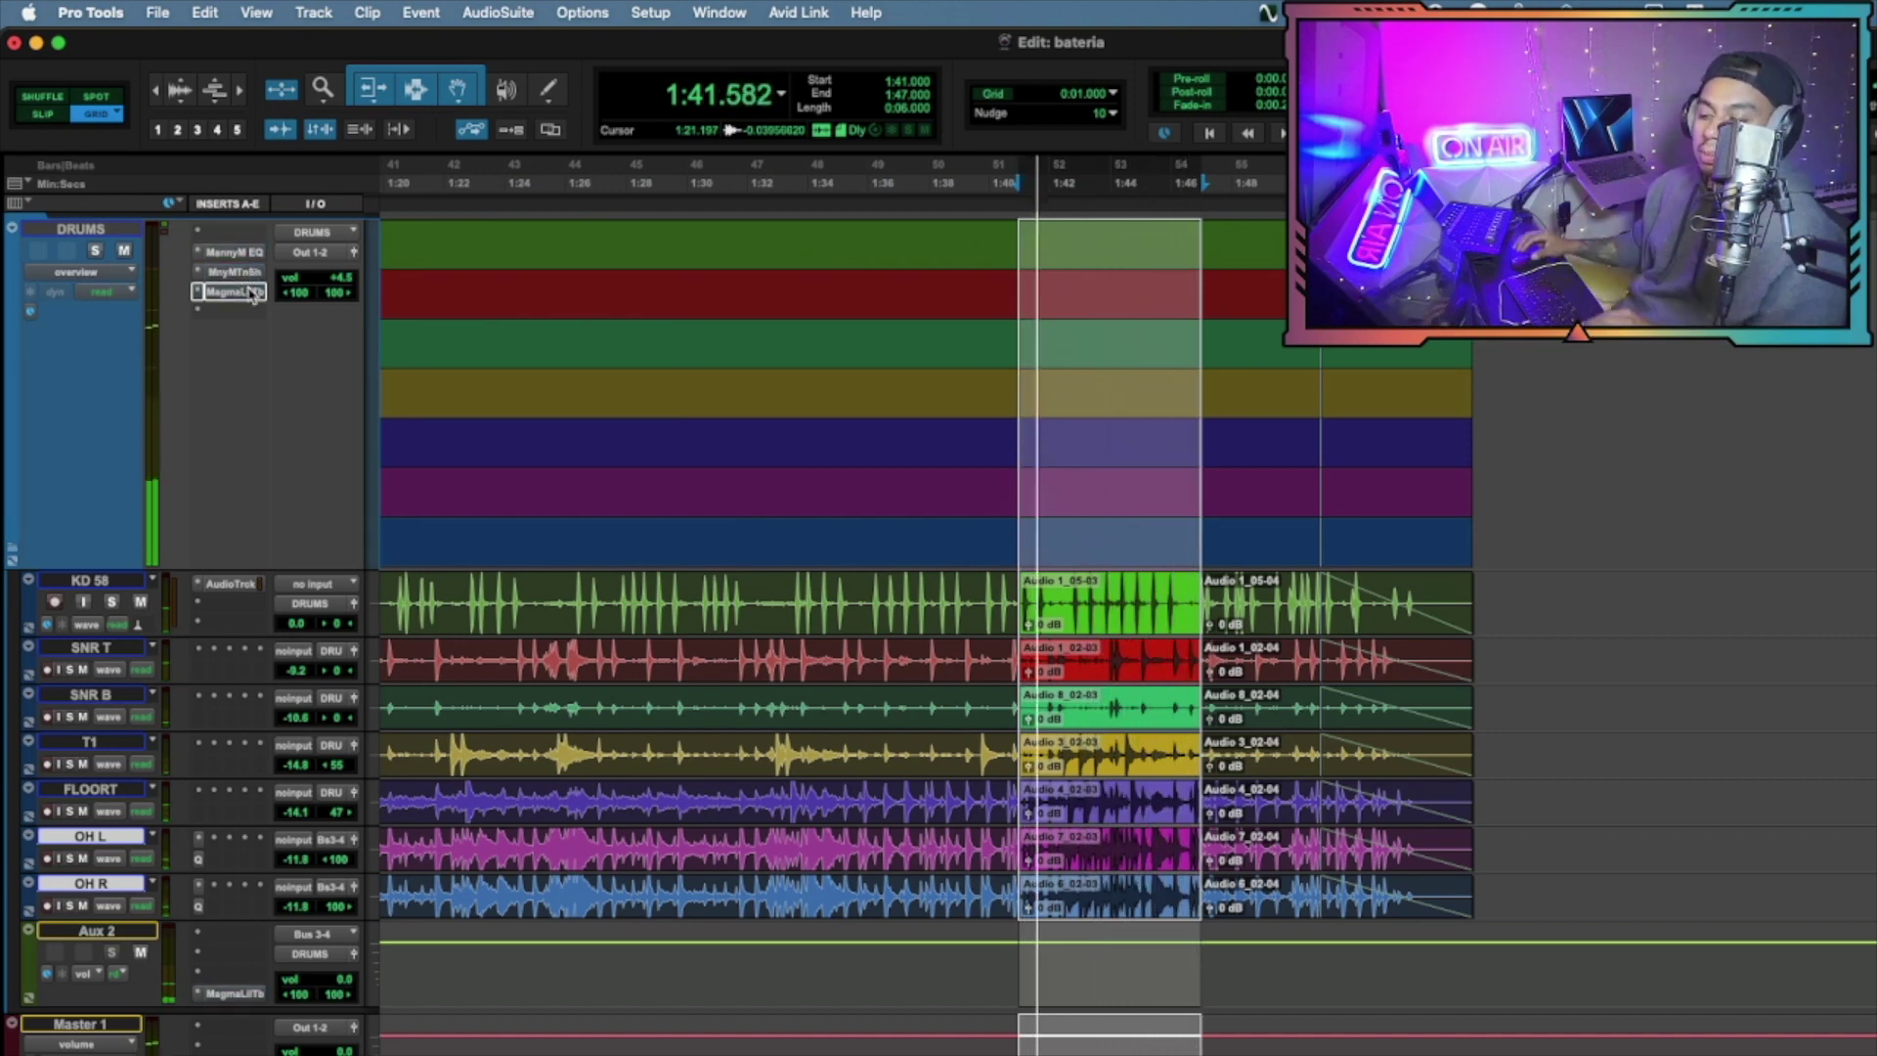
key(space)
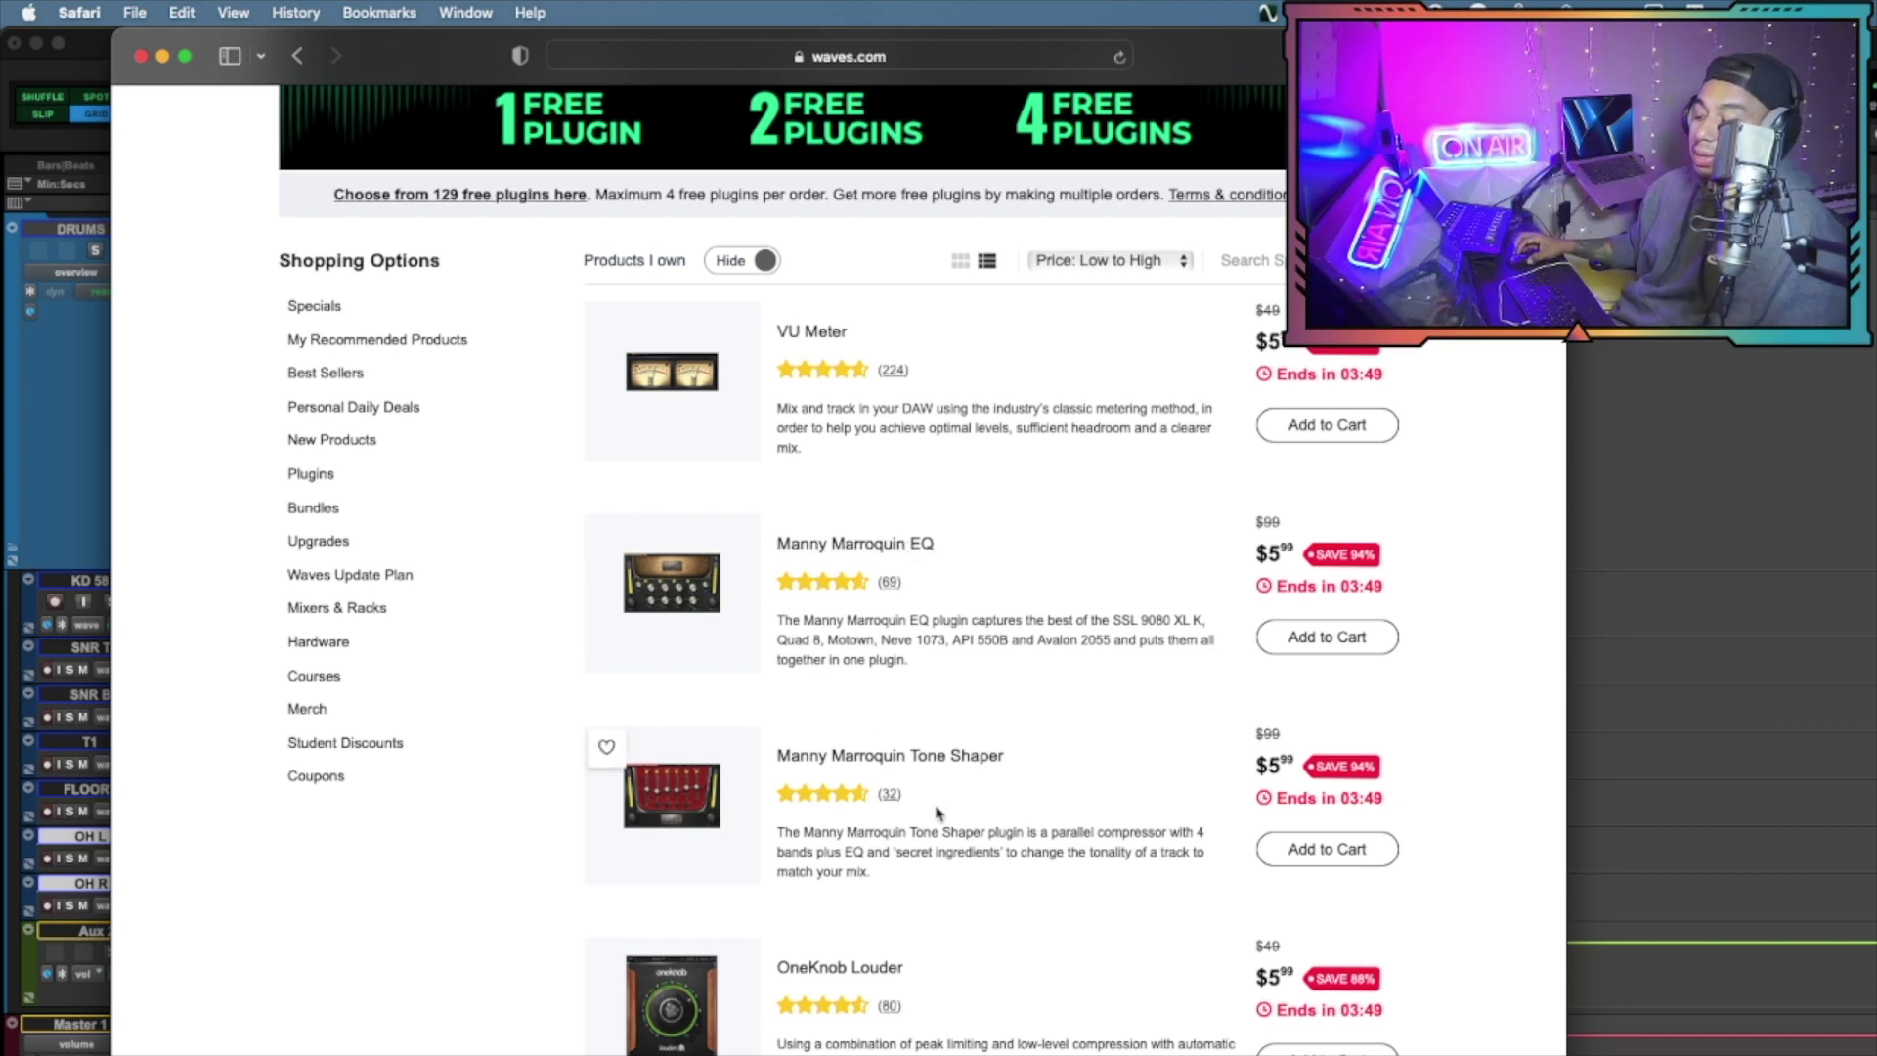
Switch to Safari and browse the discounted plugins on waves.com, listed by price from low to high
scroll(937, 813, down, 1)
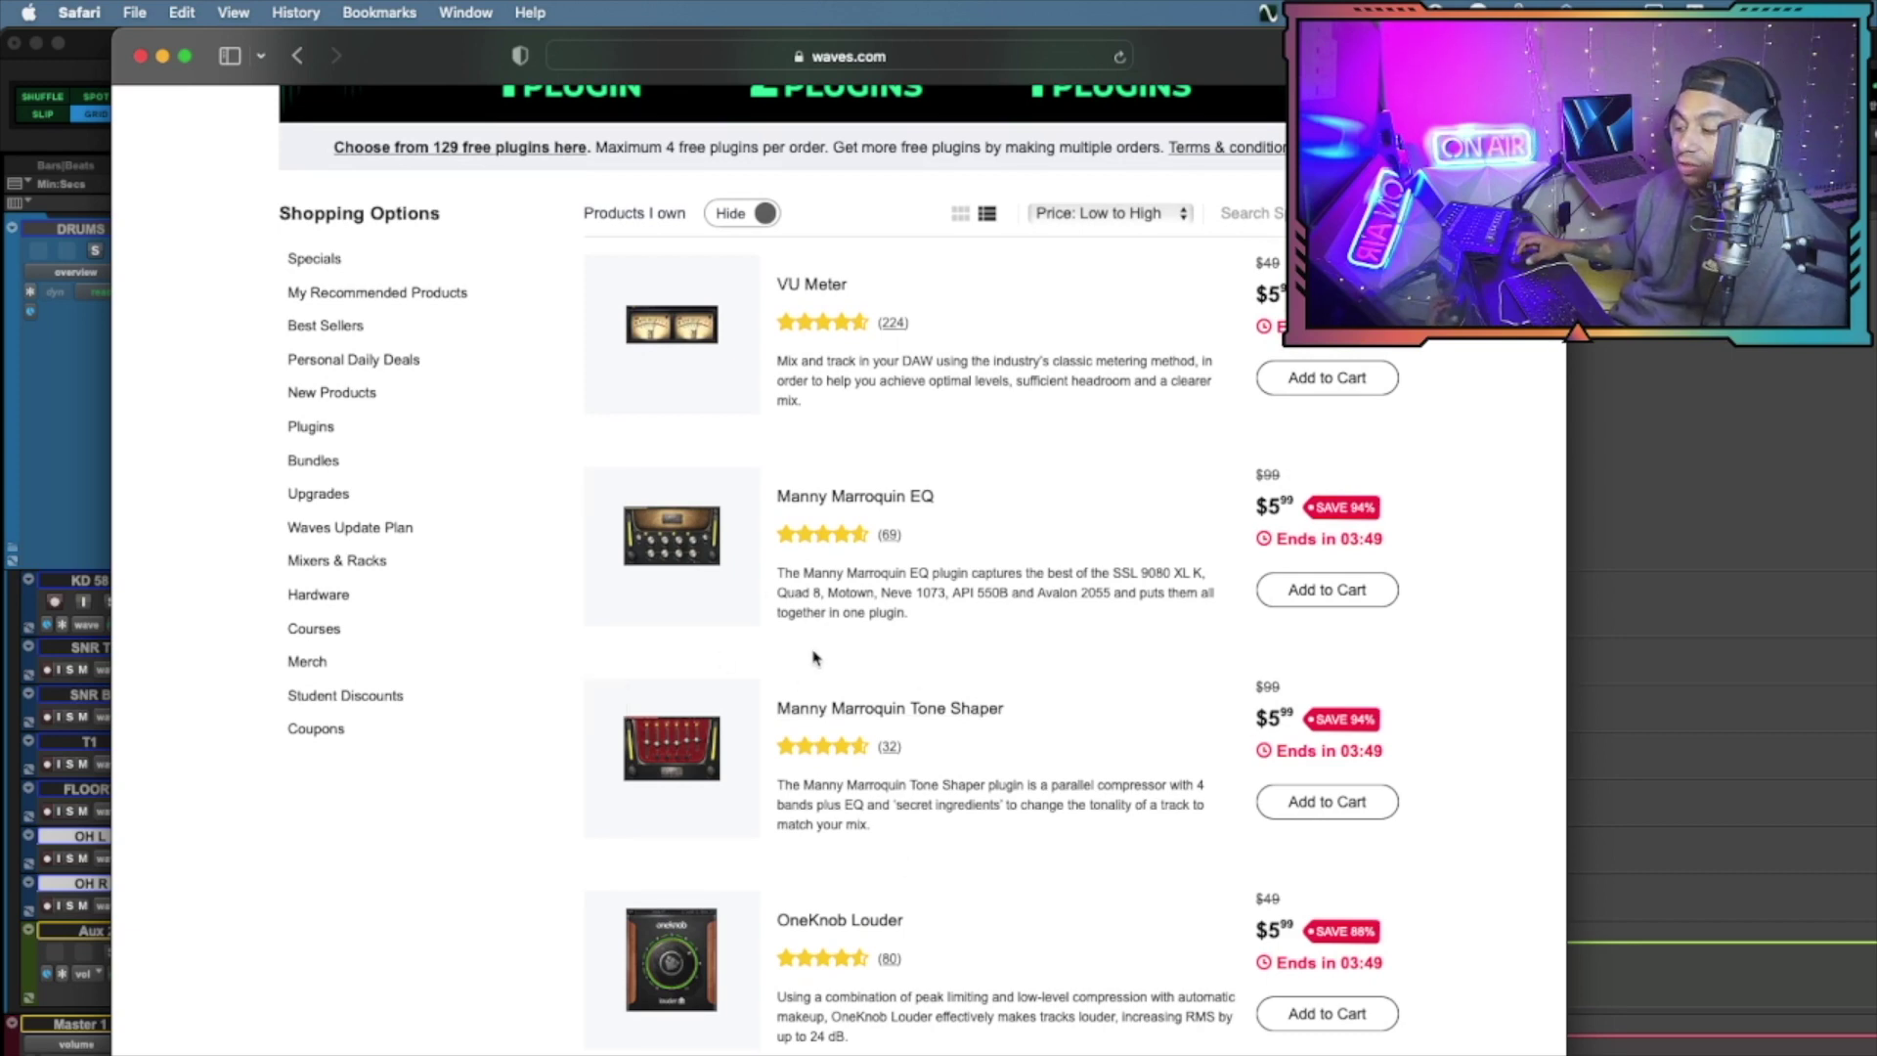
scroll(817, 658, down, 15)
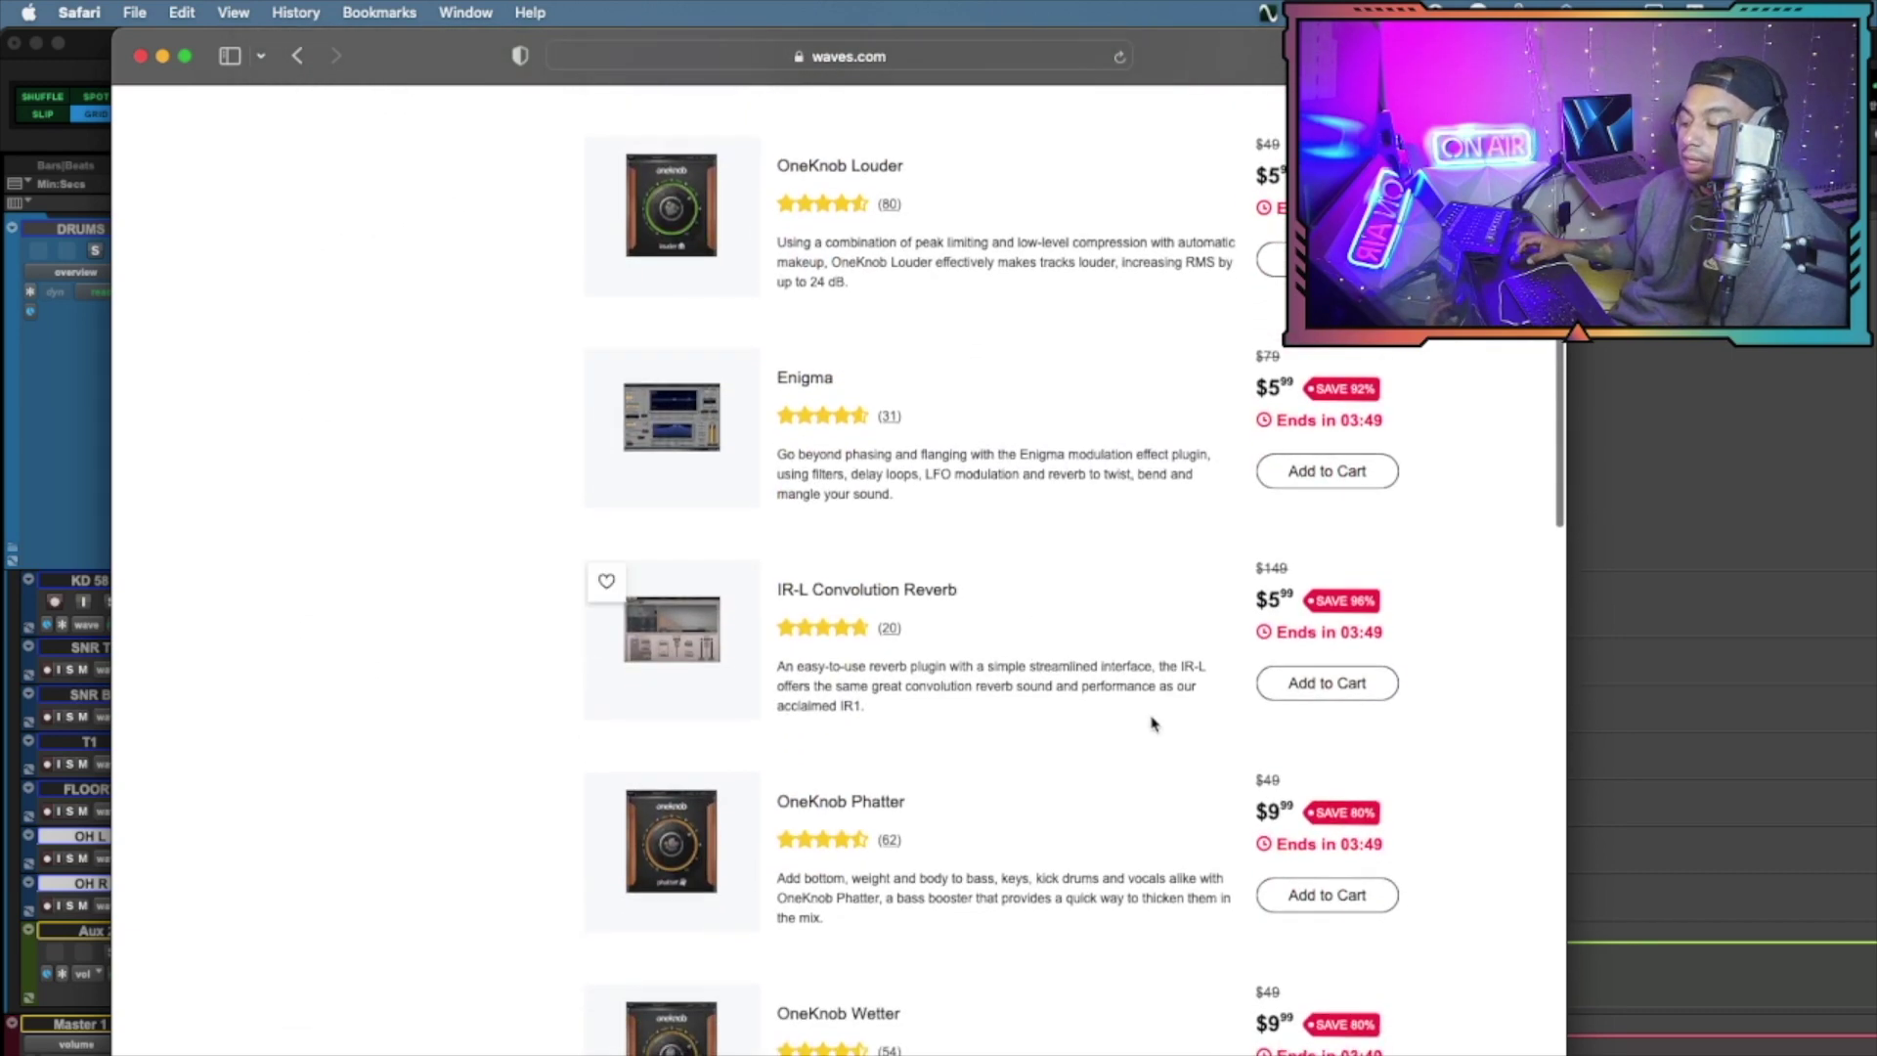
scroll(1153, 724, down, 15)
scroll(1060, 629, up, 7)
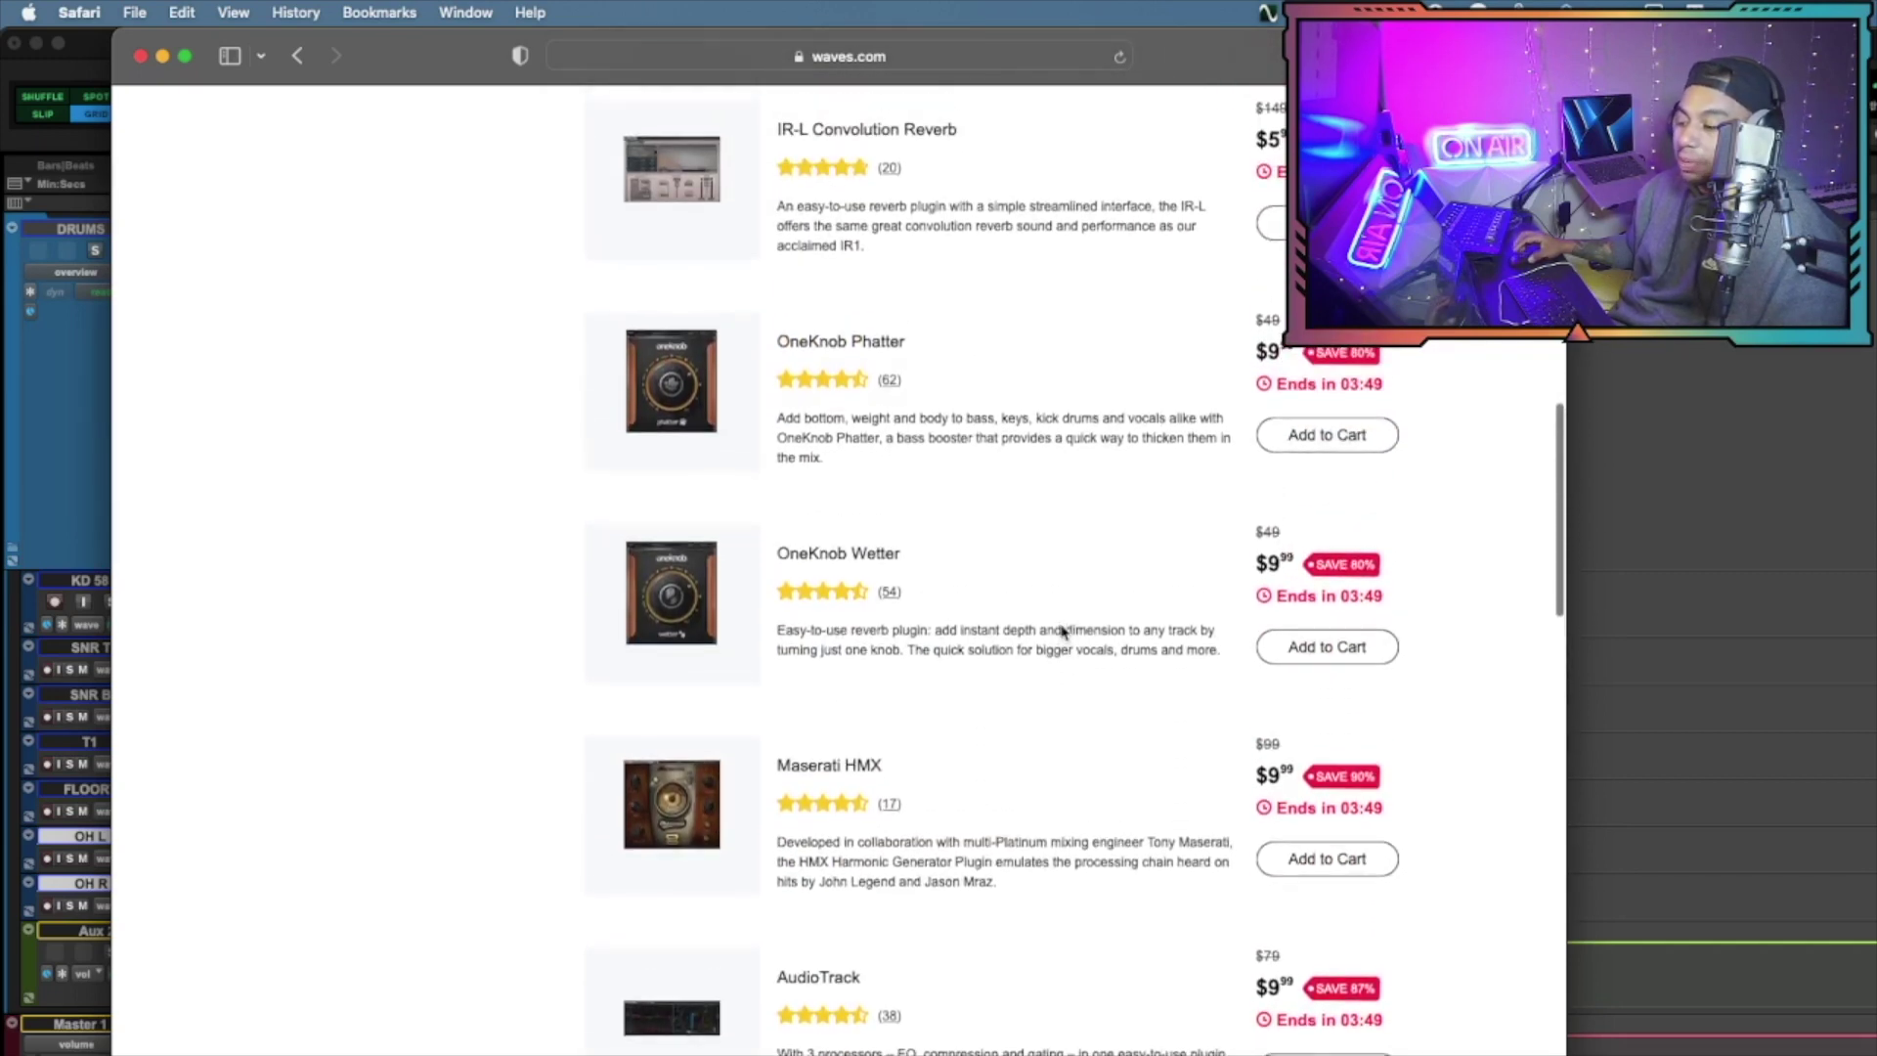
Examine the Waves specials from Manny Marroquin EQ and Tone Shaper through the OneKnob plugins and Maserati HMX down to AudioTrack
scroll(854, 574, down, 2)
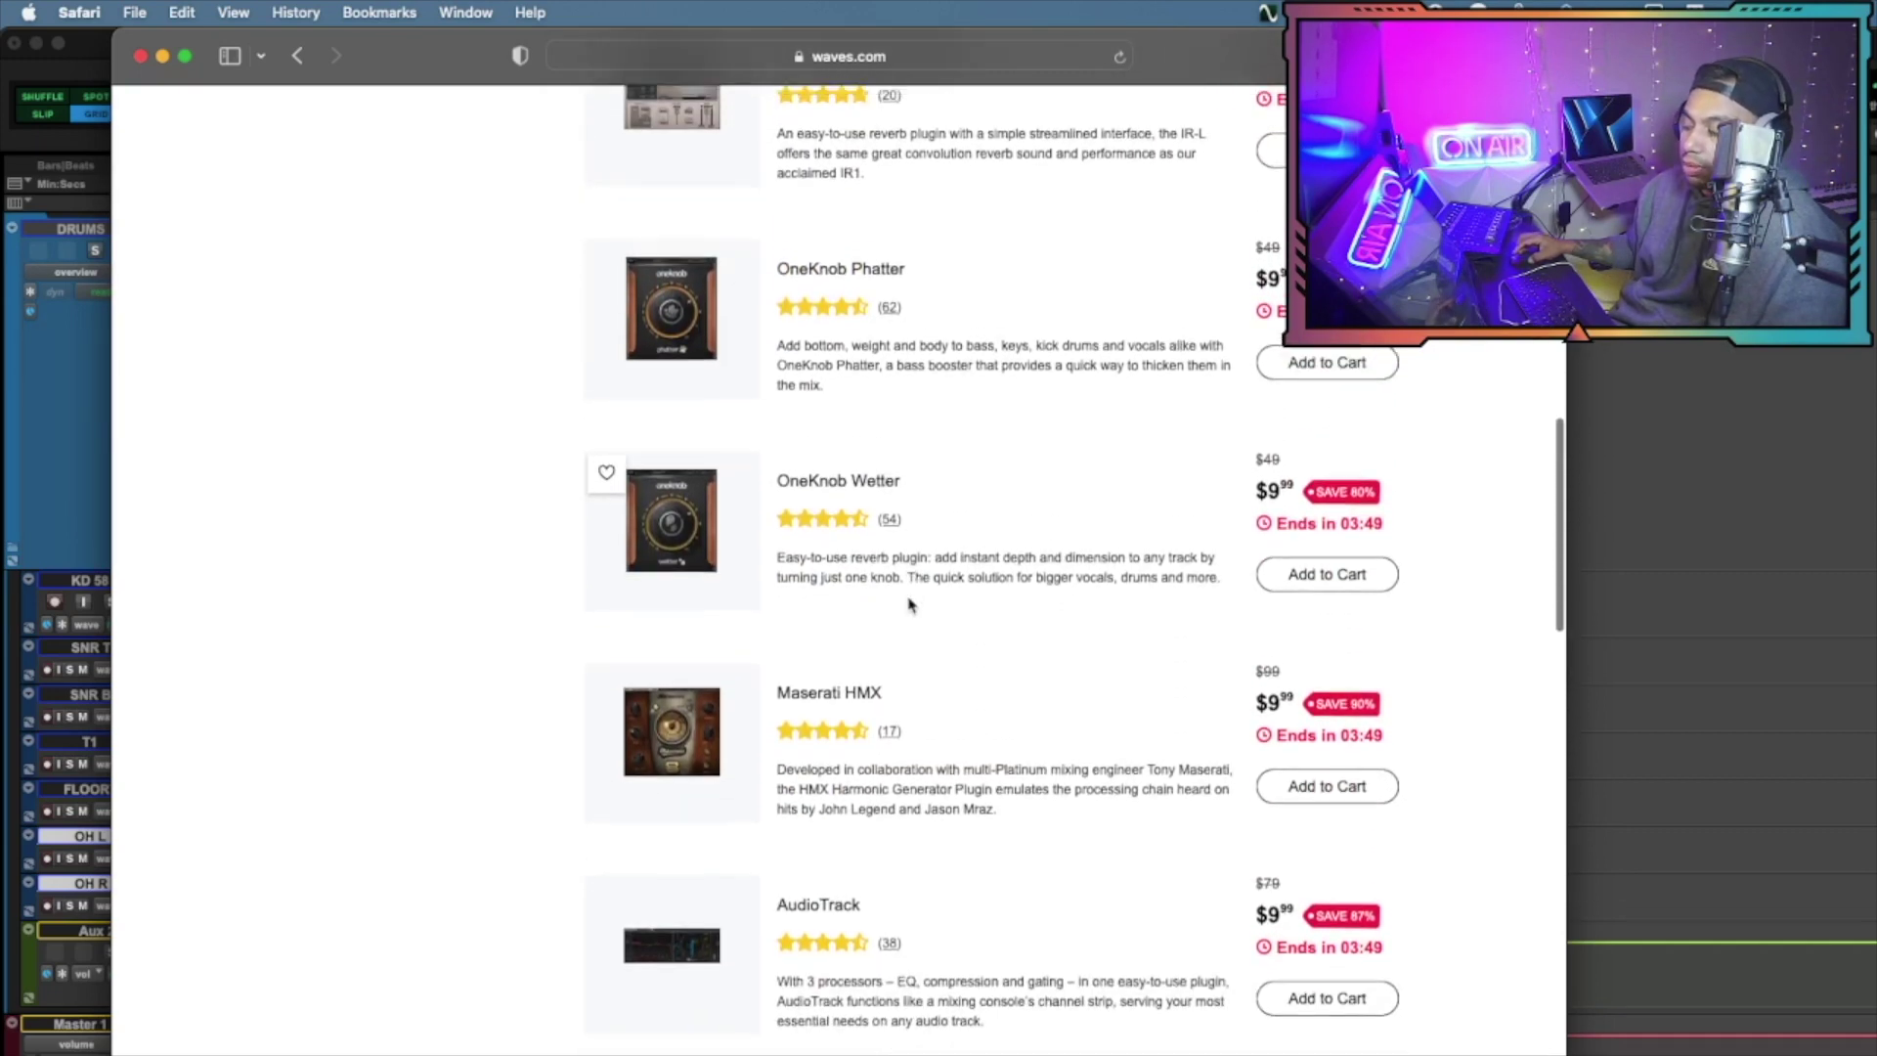
scroll(1412, 398, up, 4)
scroll(1412, 398, up, 10)
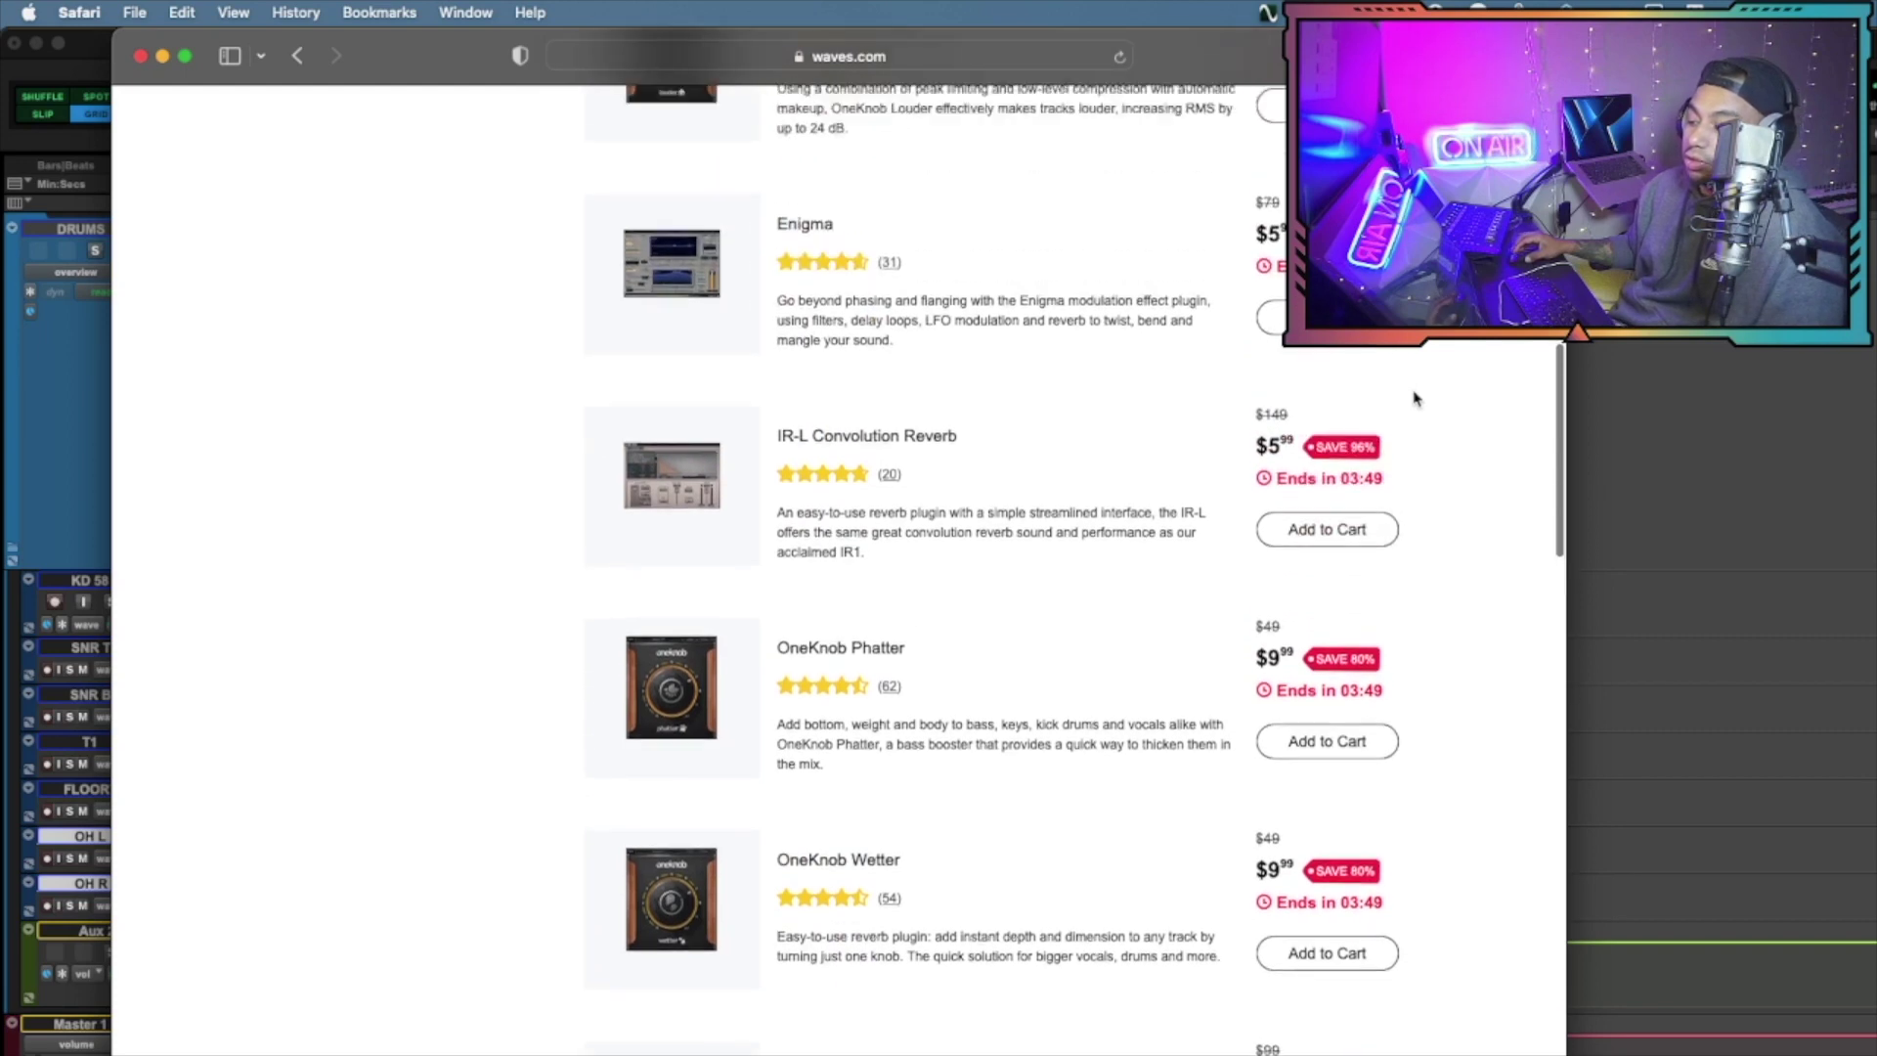
scroll(807, 559, up, 4)
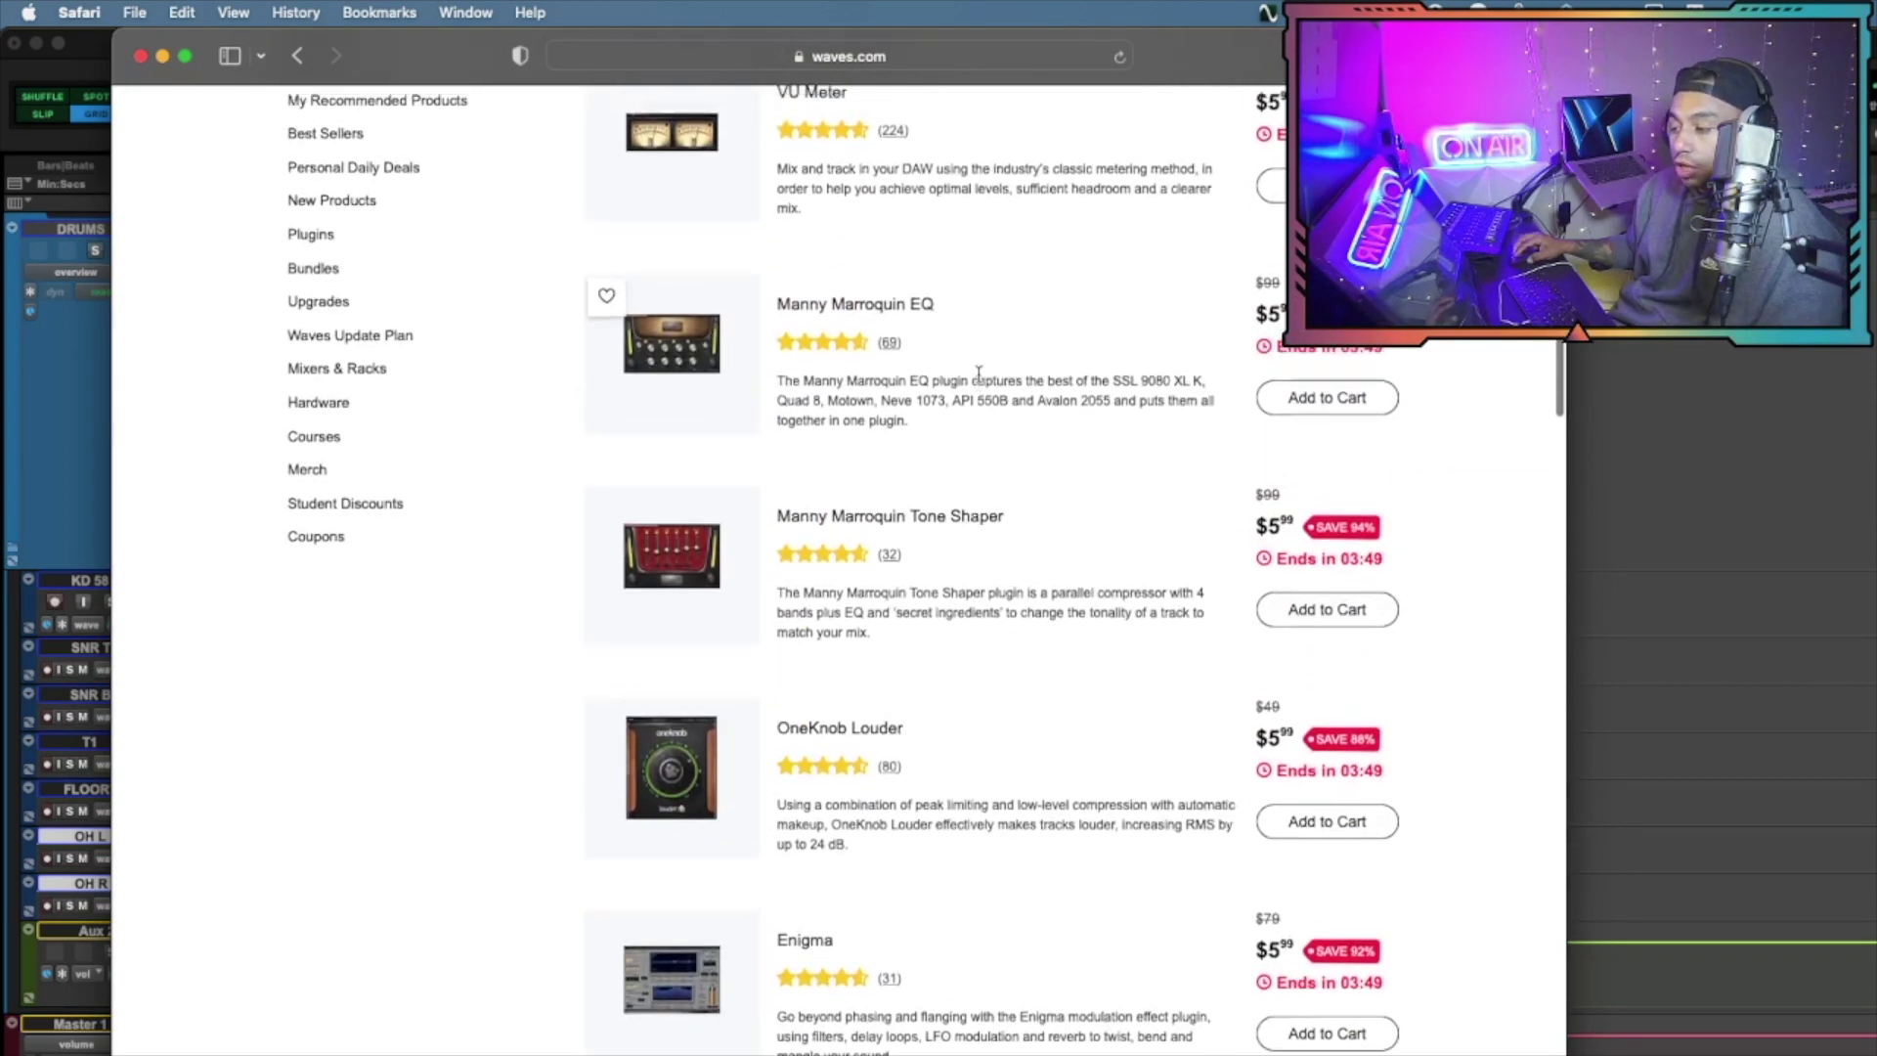
scroll(1000, 552, down, 12)
scroll(1000, 552, down, 4)
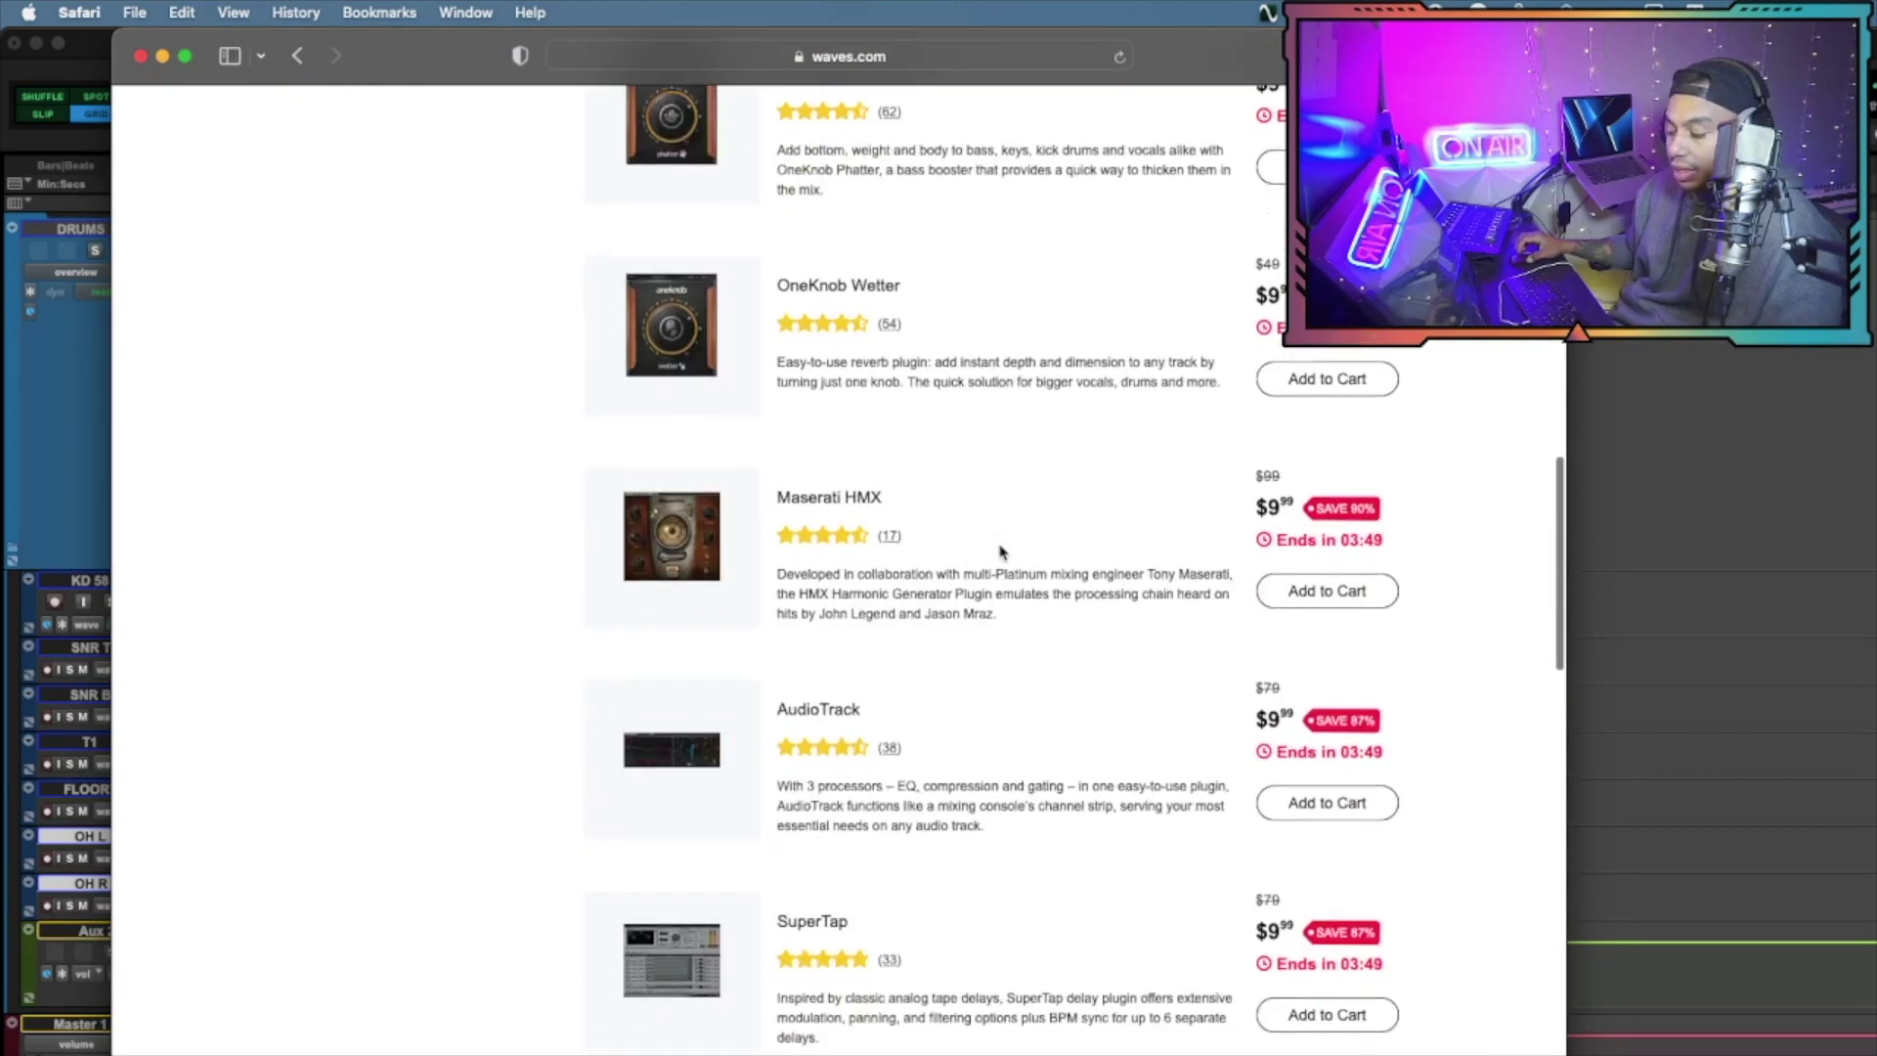
scroll(883, 515, down, 3)
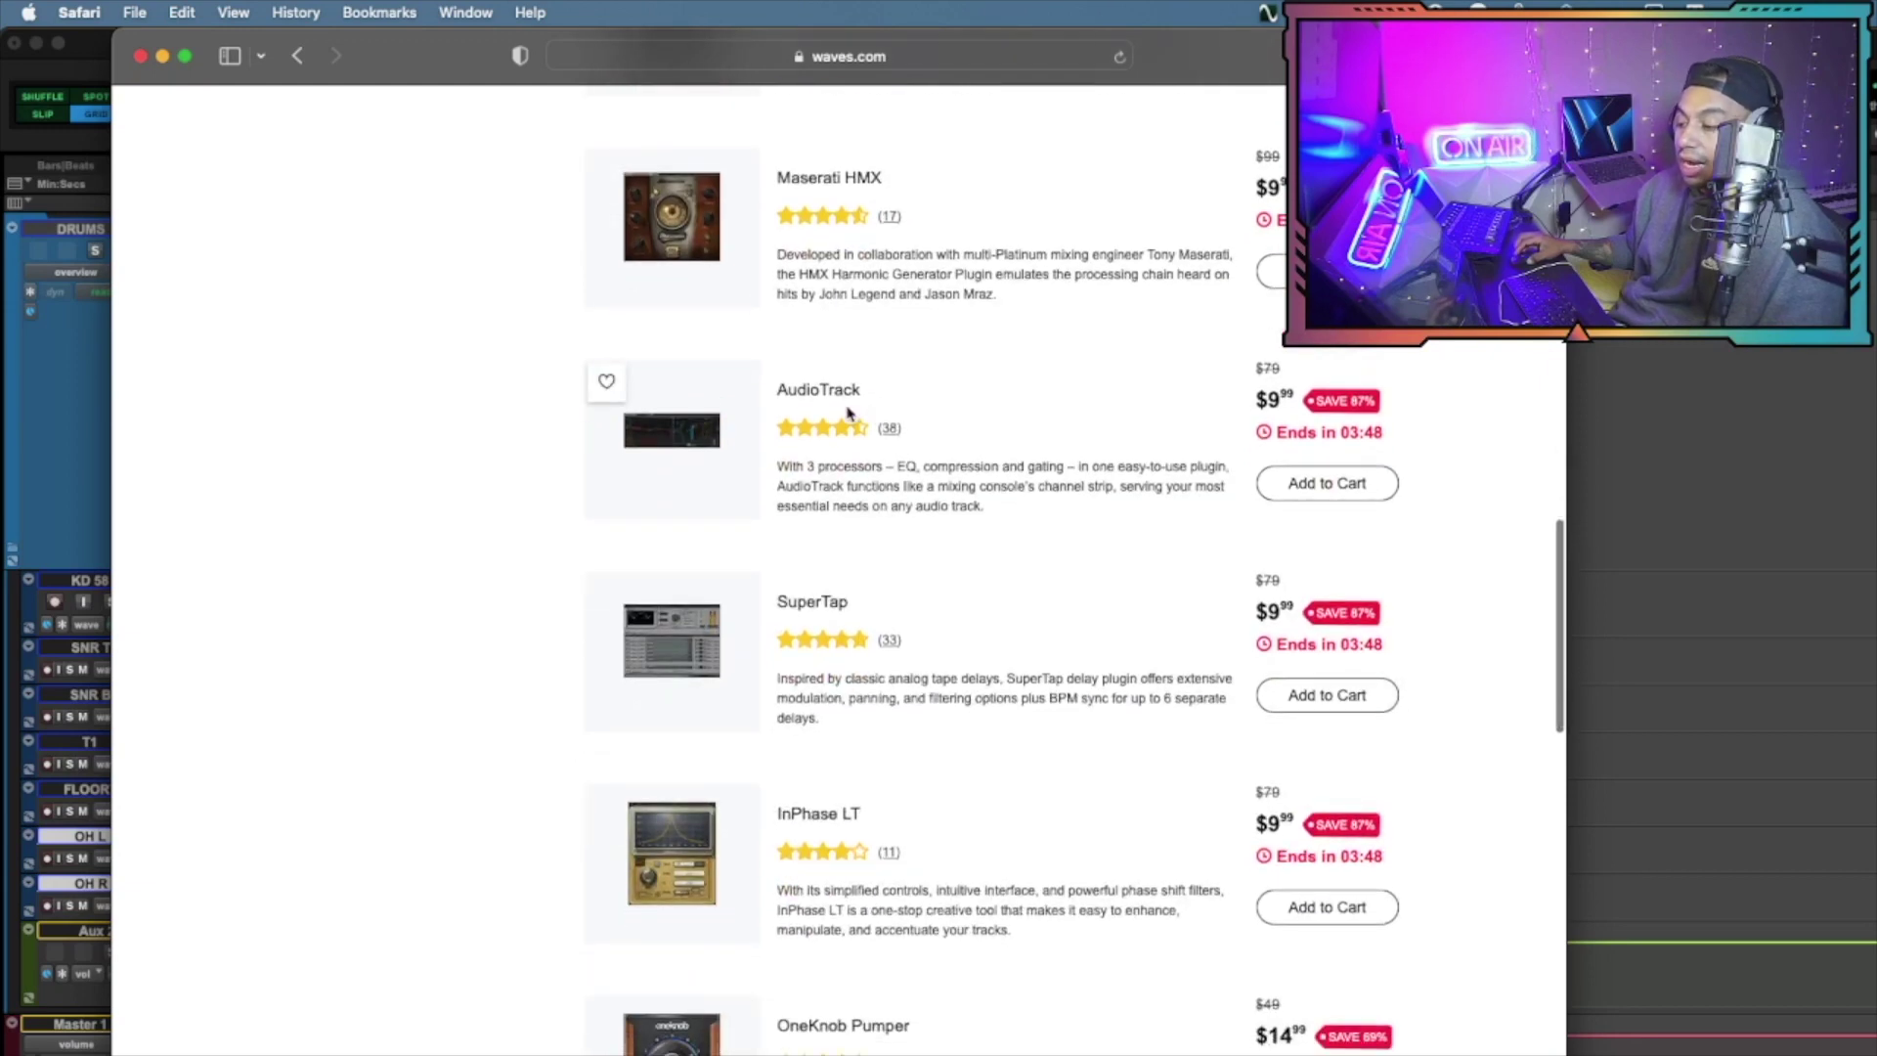
Switch back to Pro Tools and open the AudioTrack plugin inserted on the KD 58 track
click(1601, 430)
click(230, 585)
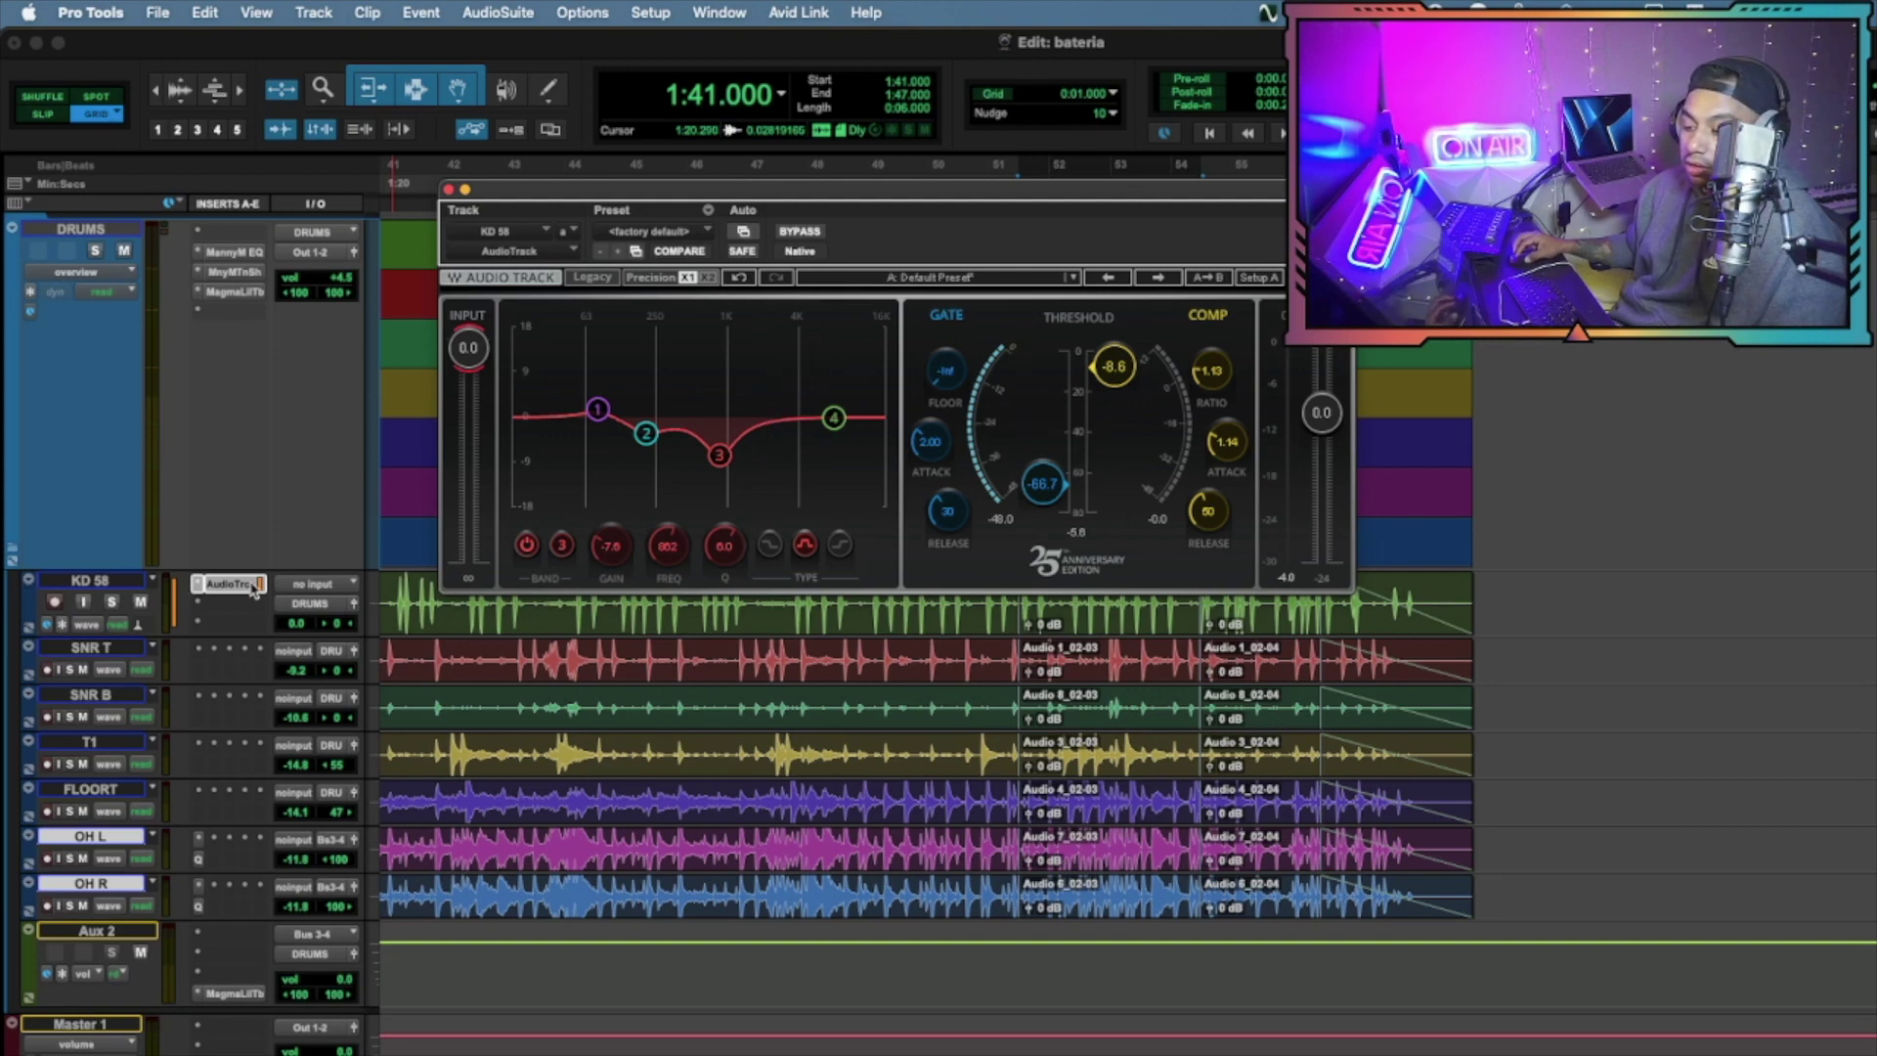
click(252, 584)
click(252, 585)
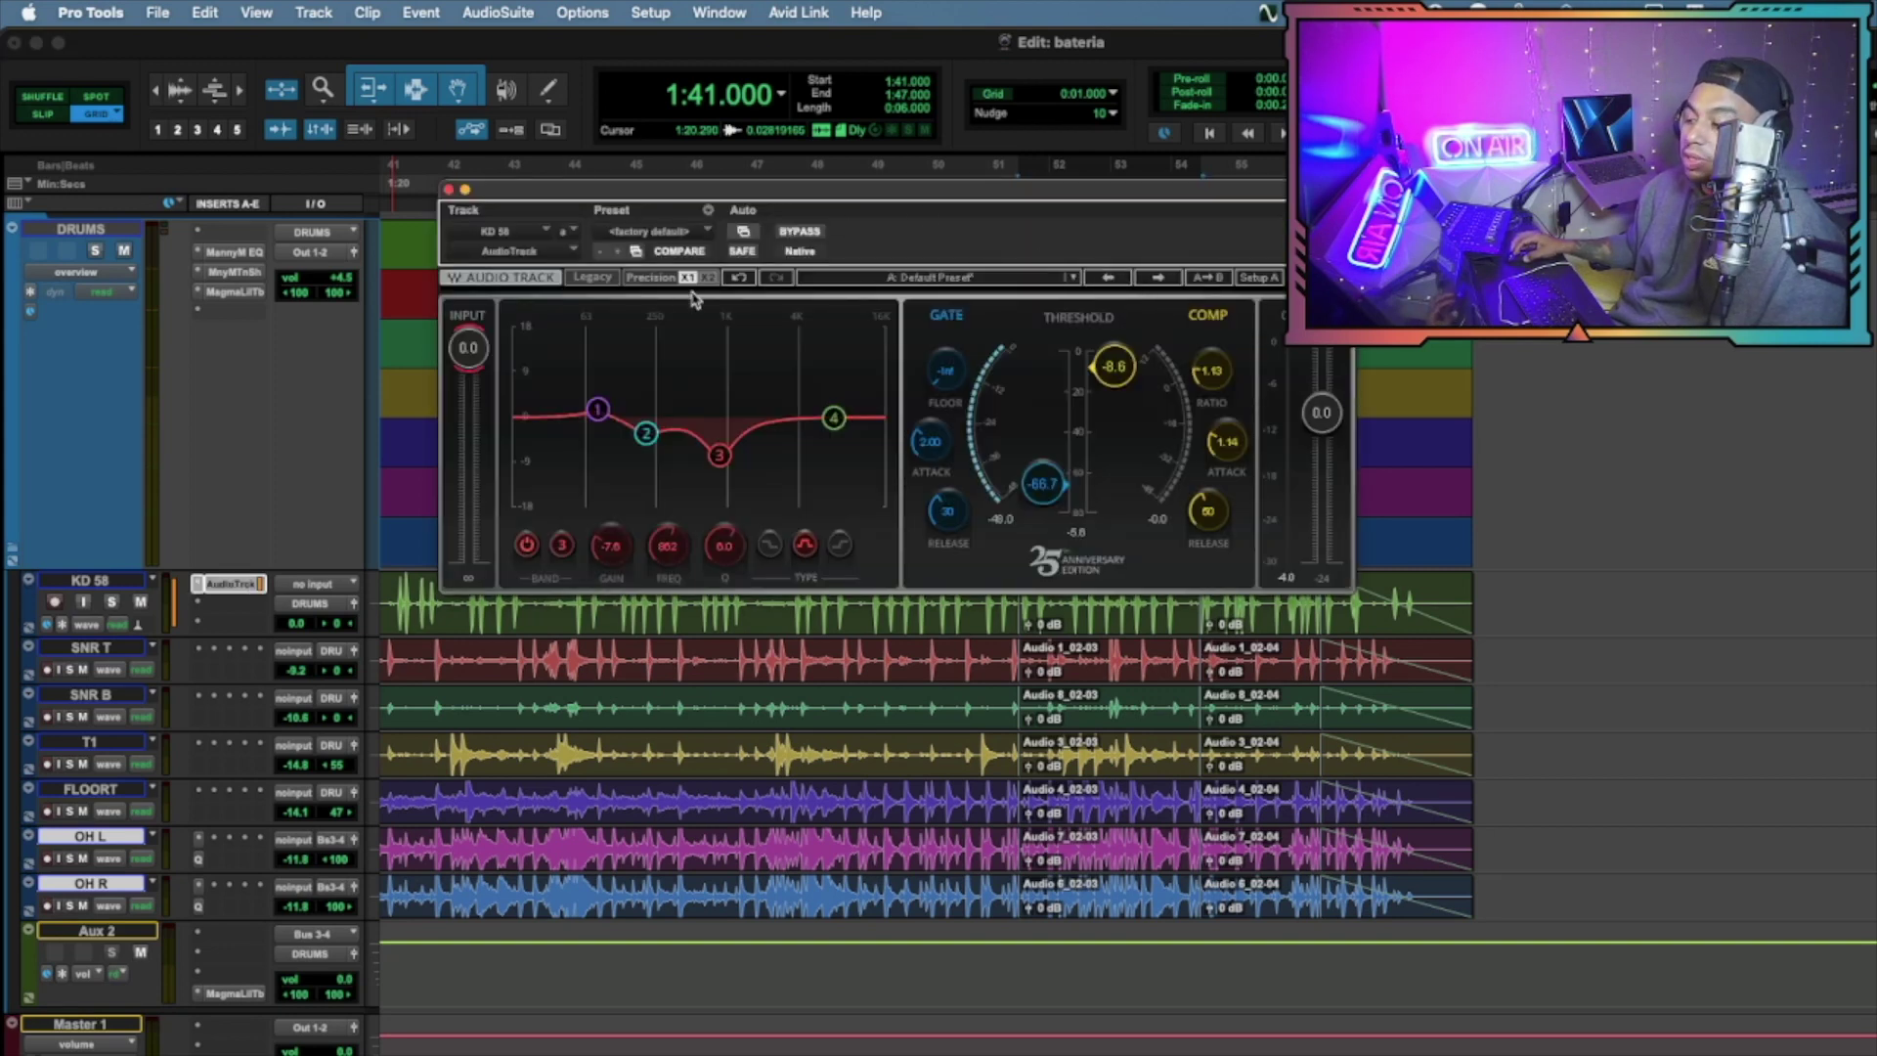
Toggle AudioTrack between its Legacy and Modern interfaces several times to compare them, ending on the Modern one
click(592, 277)
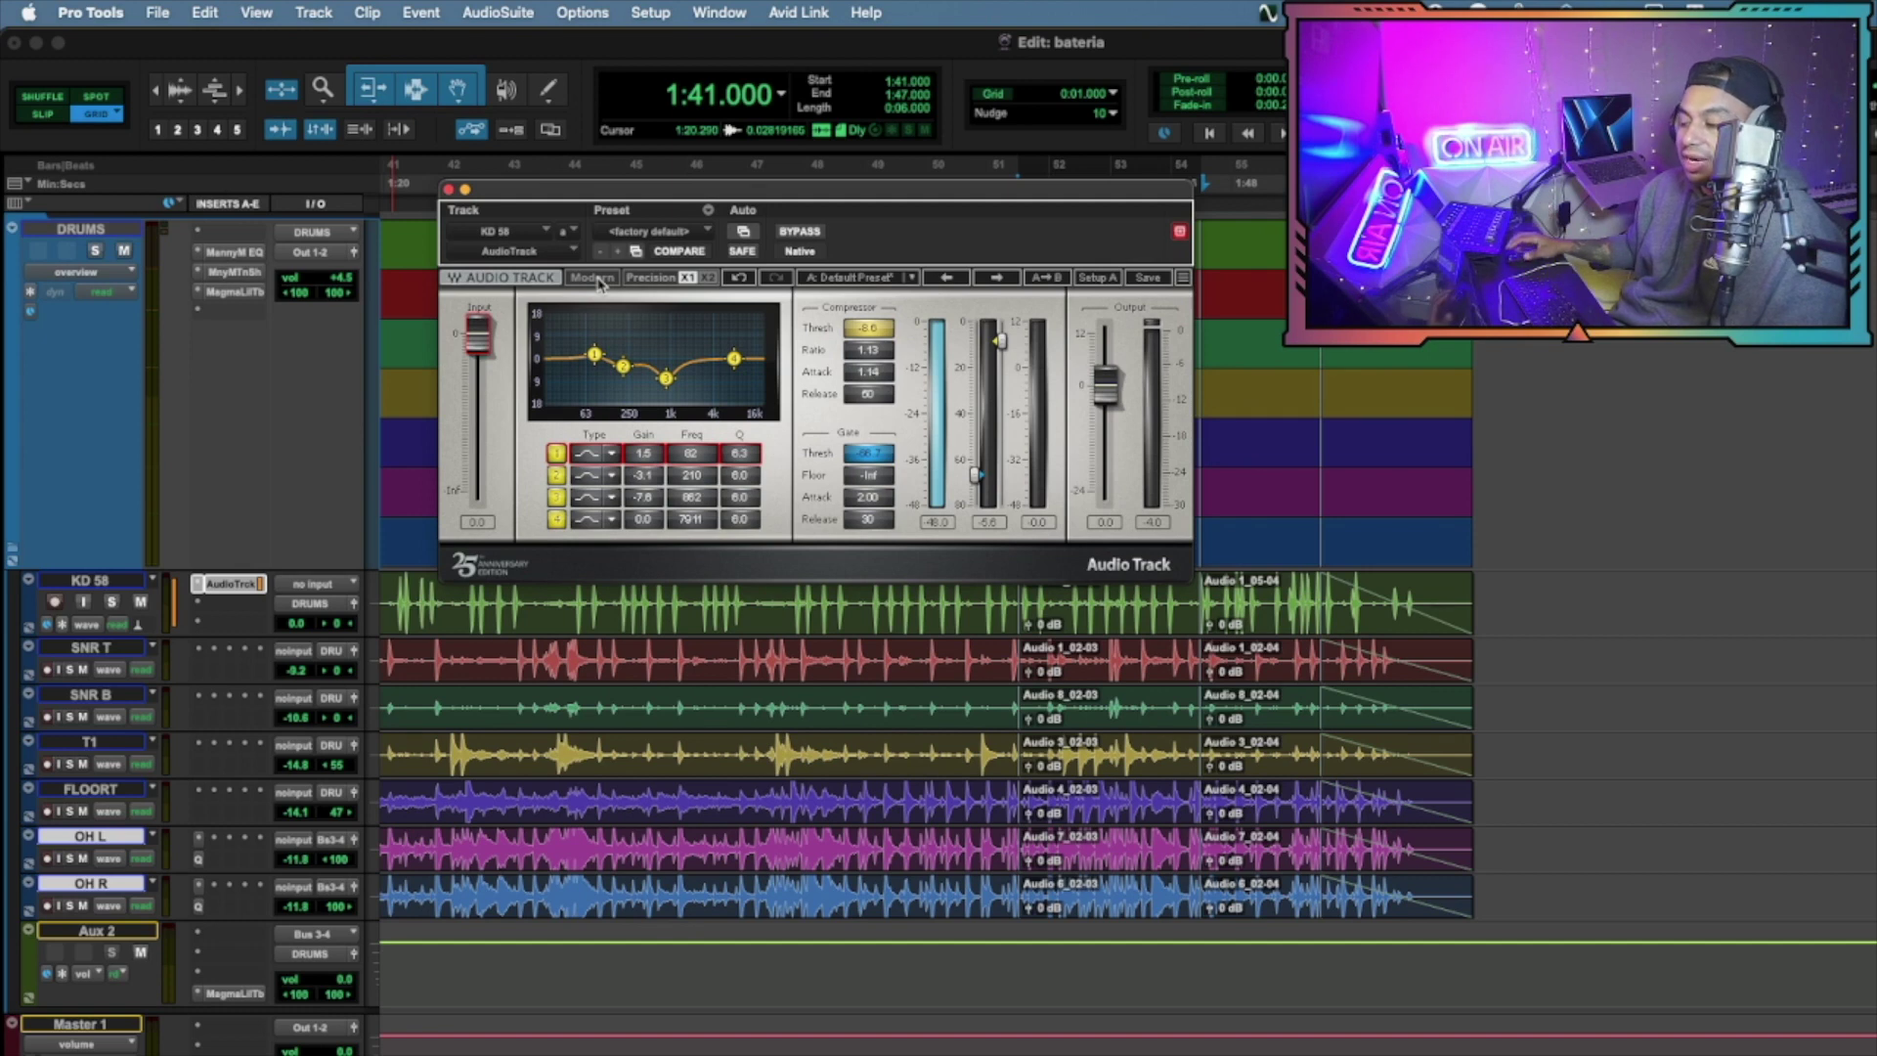
click(592, 278)
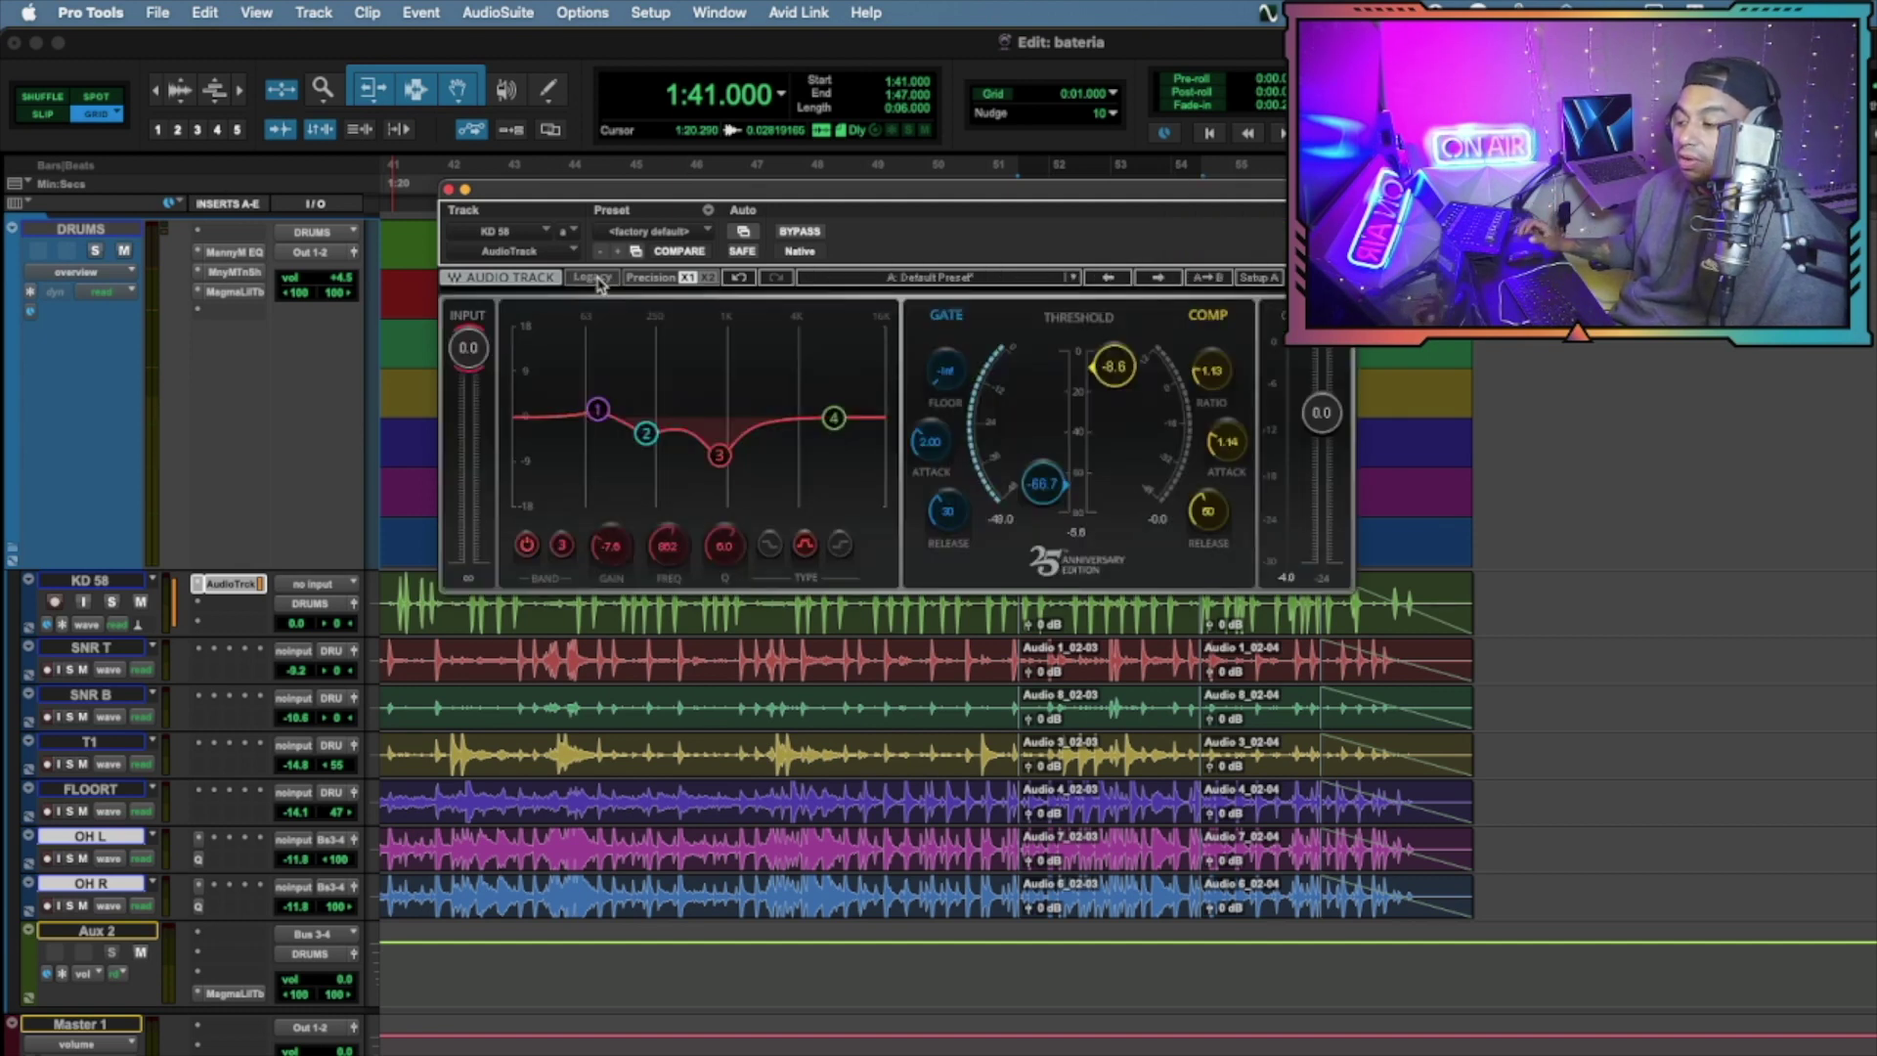
click(593, 278)
click(592, 278)
click(593, 277)
click(596, 280)
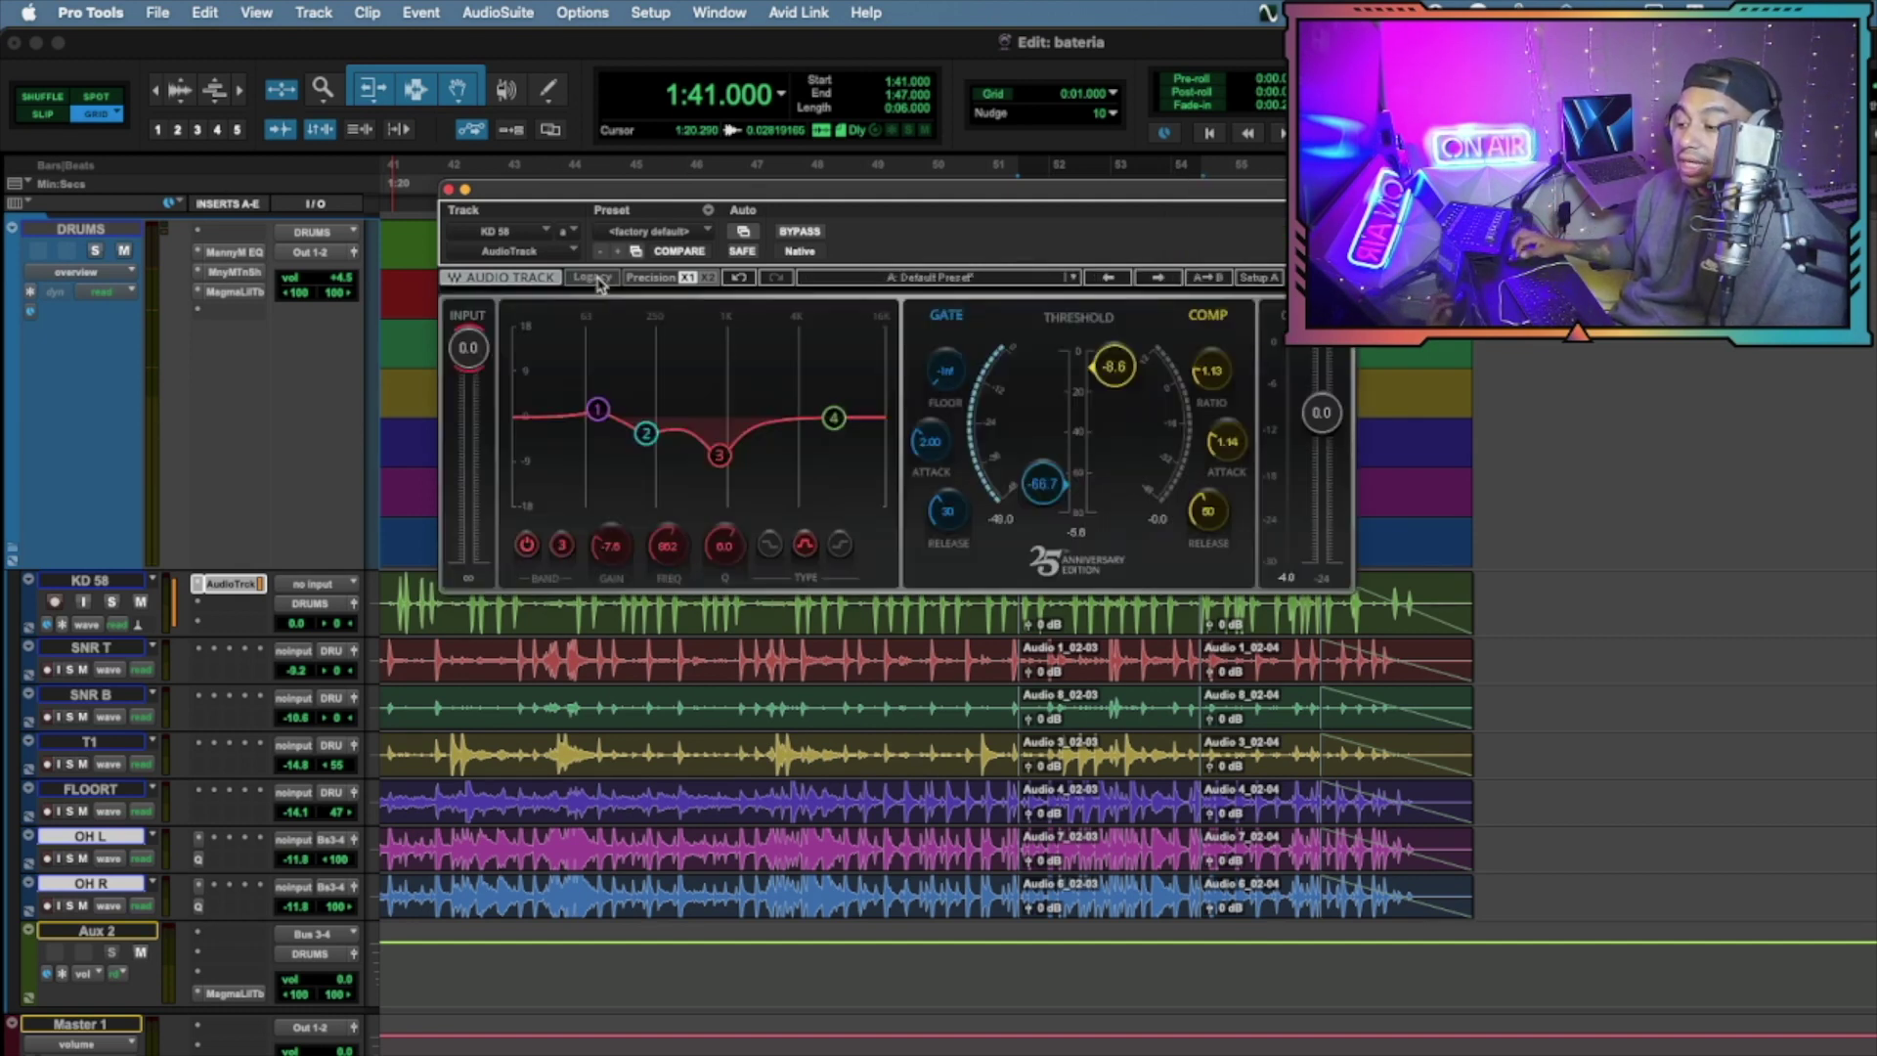
click(596, 280)
click(597, 279)
click(597, 279)
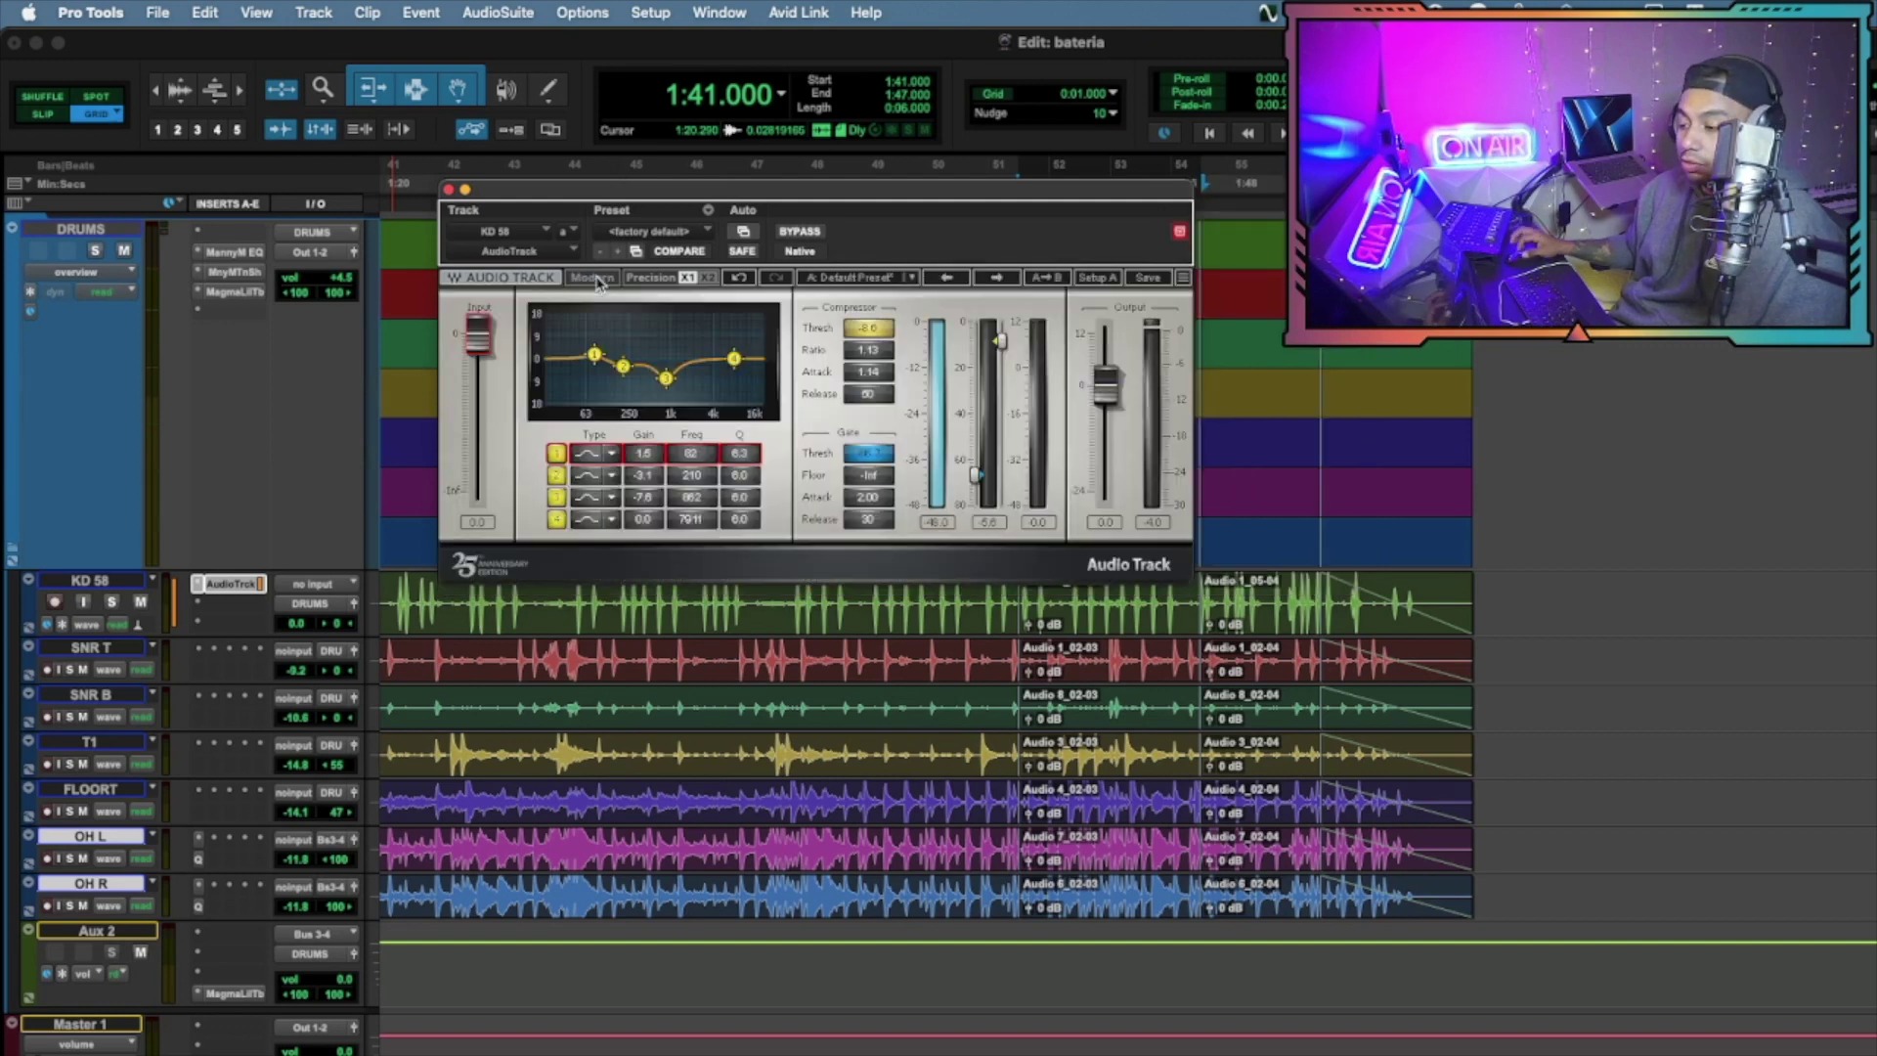
click(597, 280)
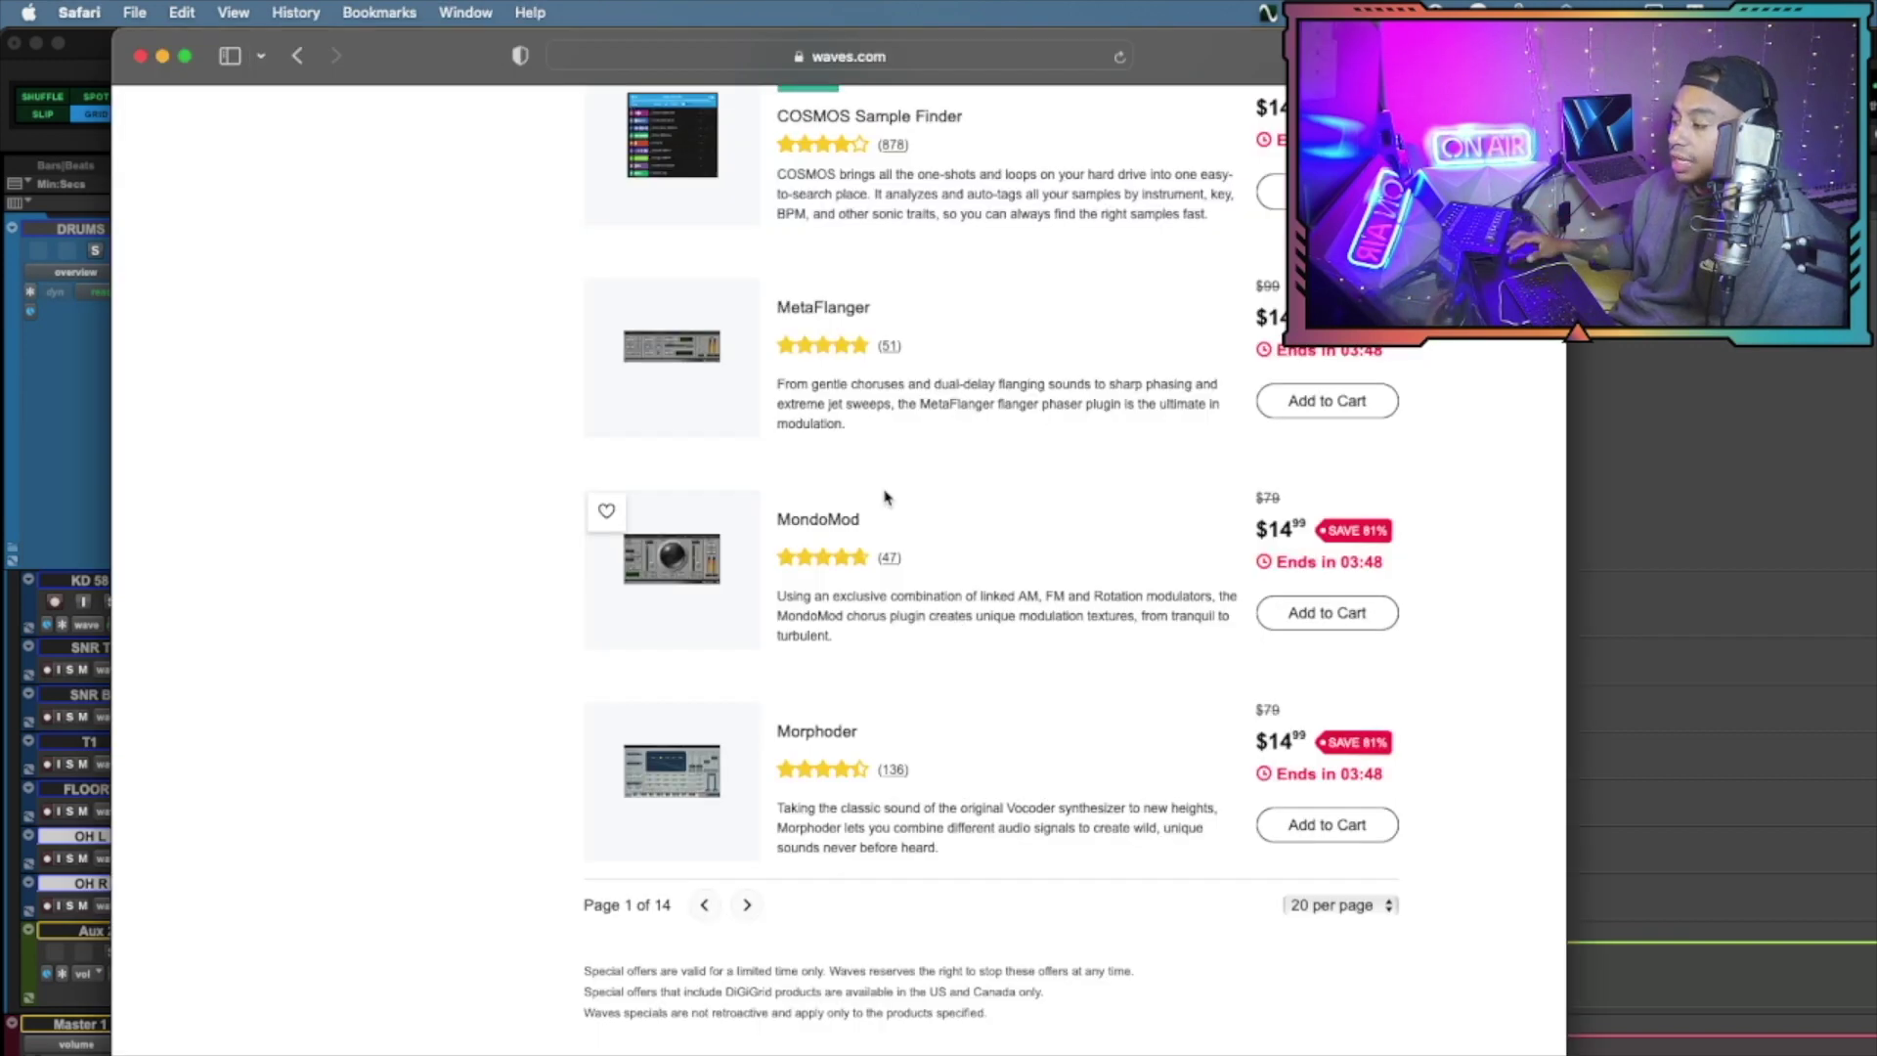
Return to Safari and review the waves.com deals from the end of the page back up to VU Meter
scroll(885, 497, up, 10)
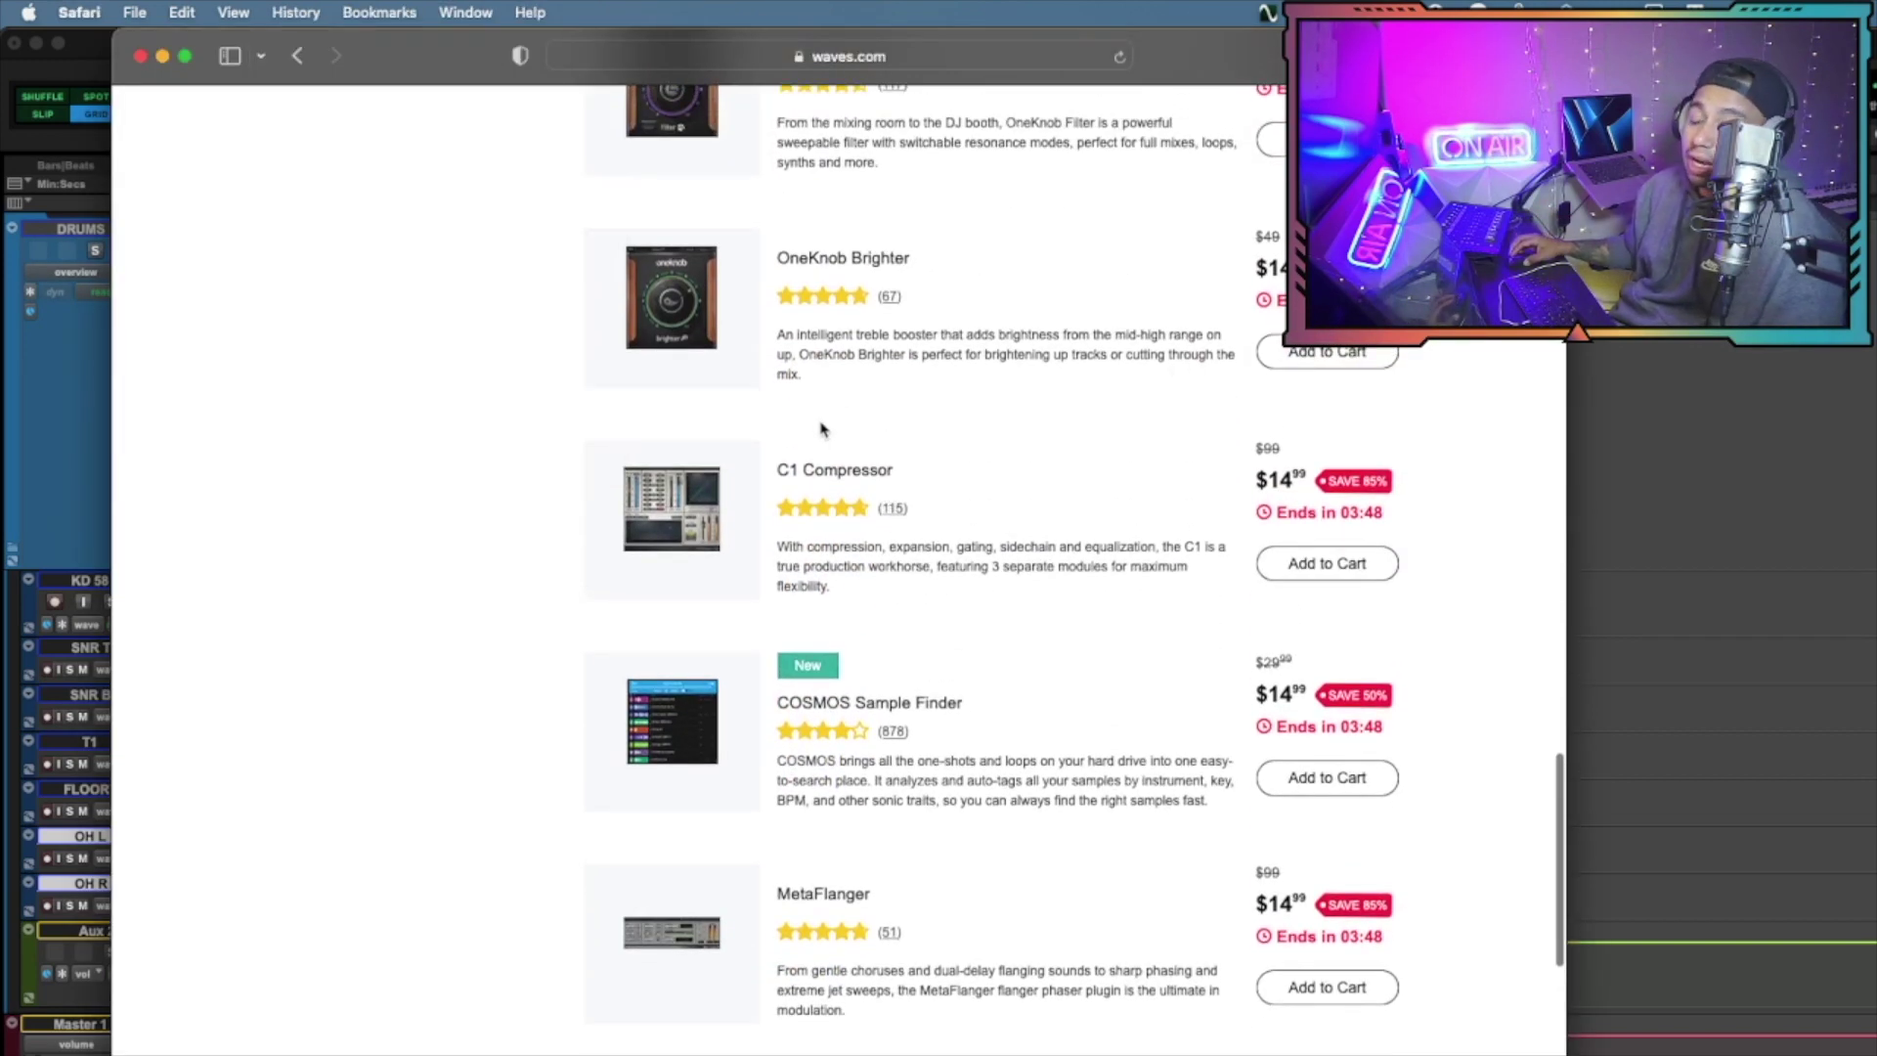
scroll(821, 426, up, 6)
scroll(821, 427, up, 18)
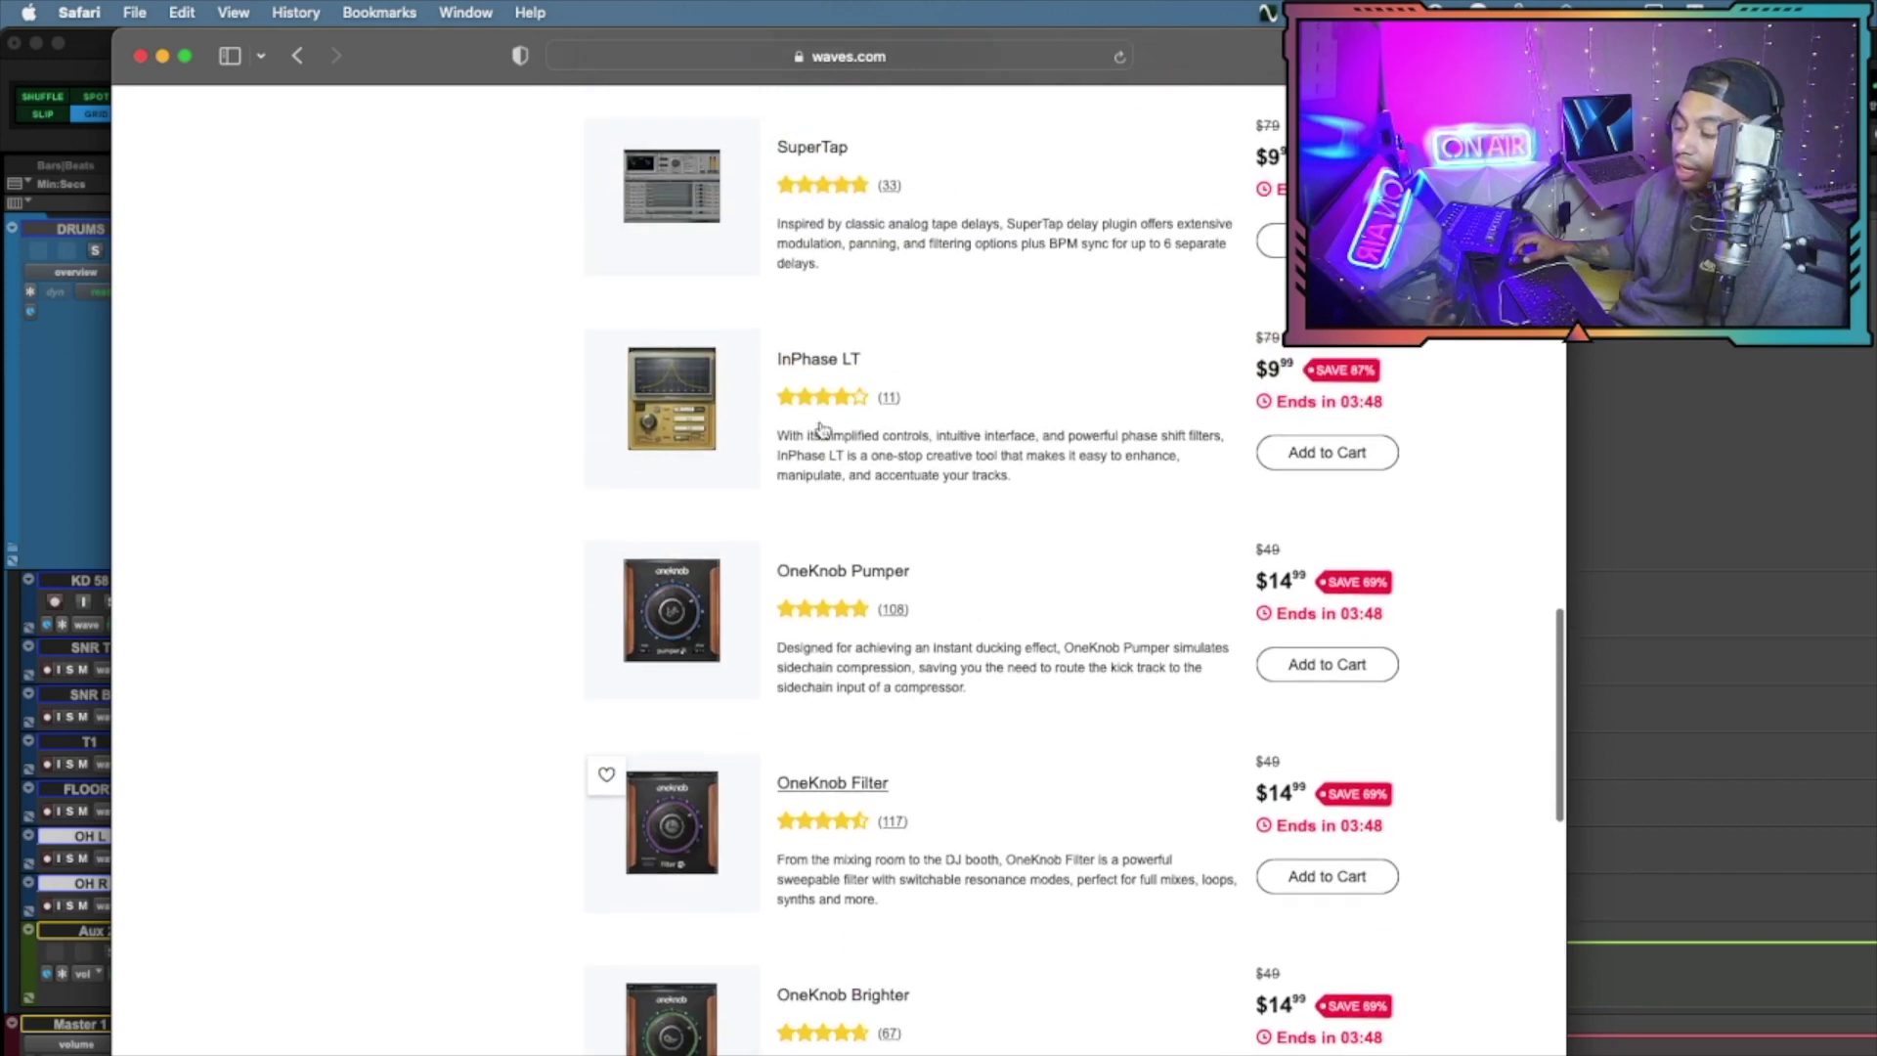
scroll(821, 429, up, 20)
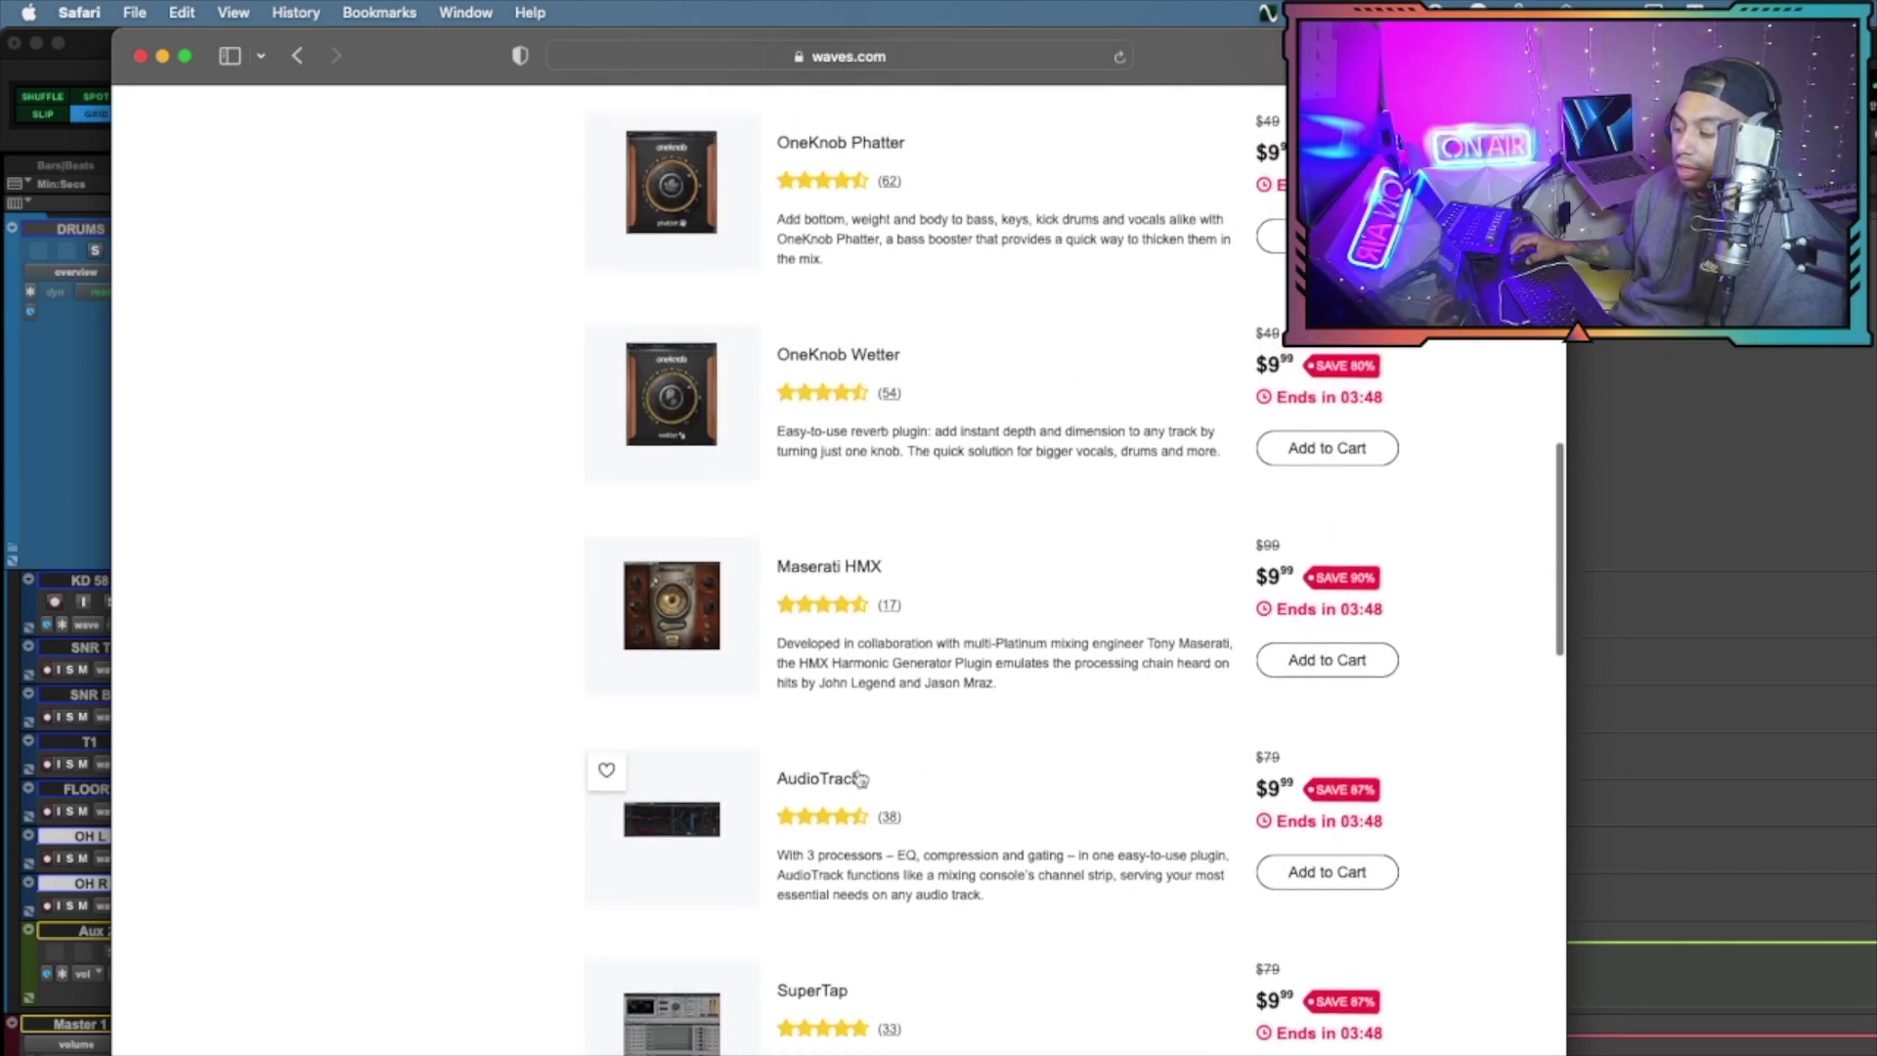
scroll(907, 832, up, 3)
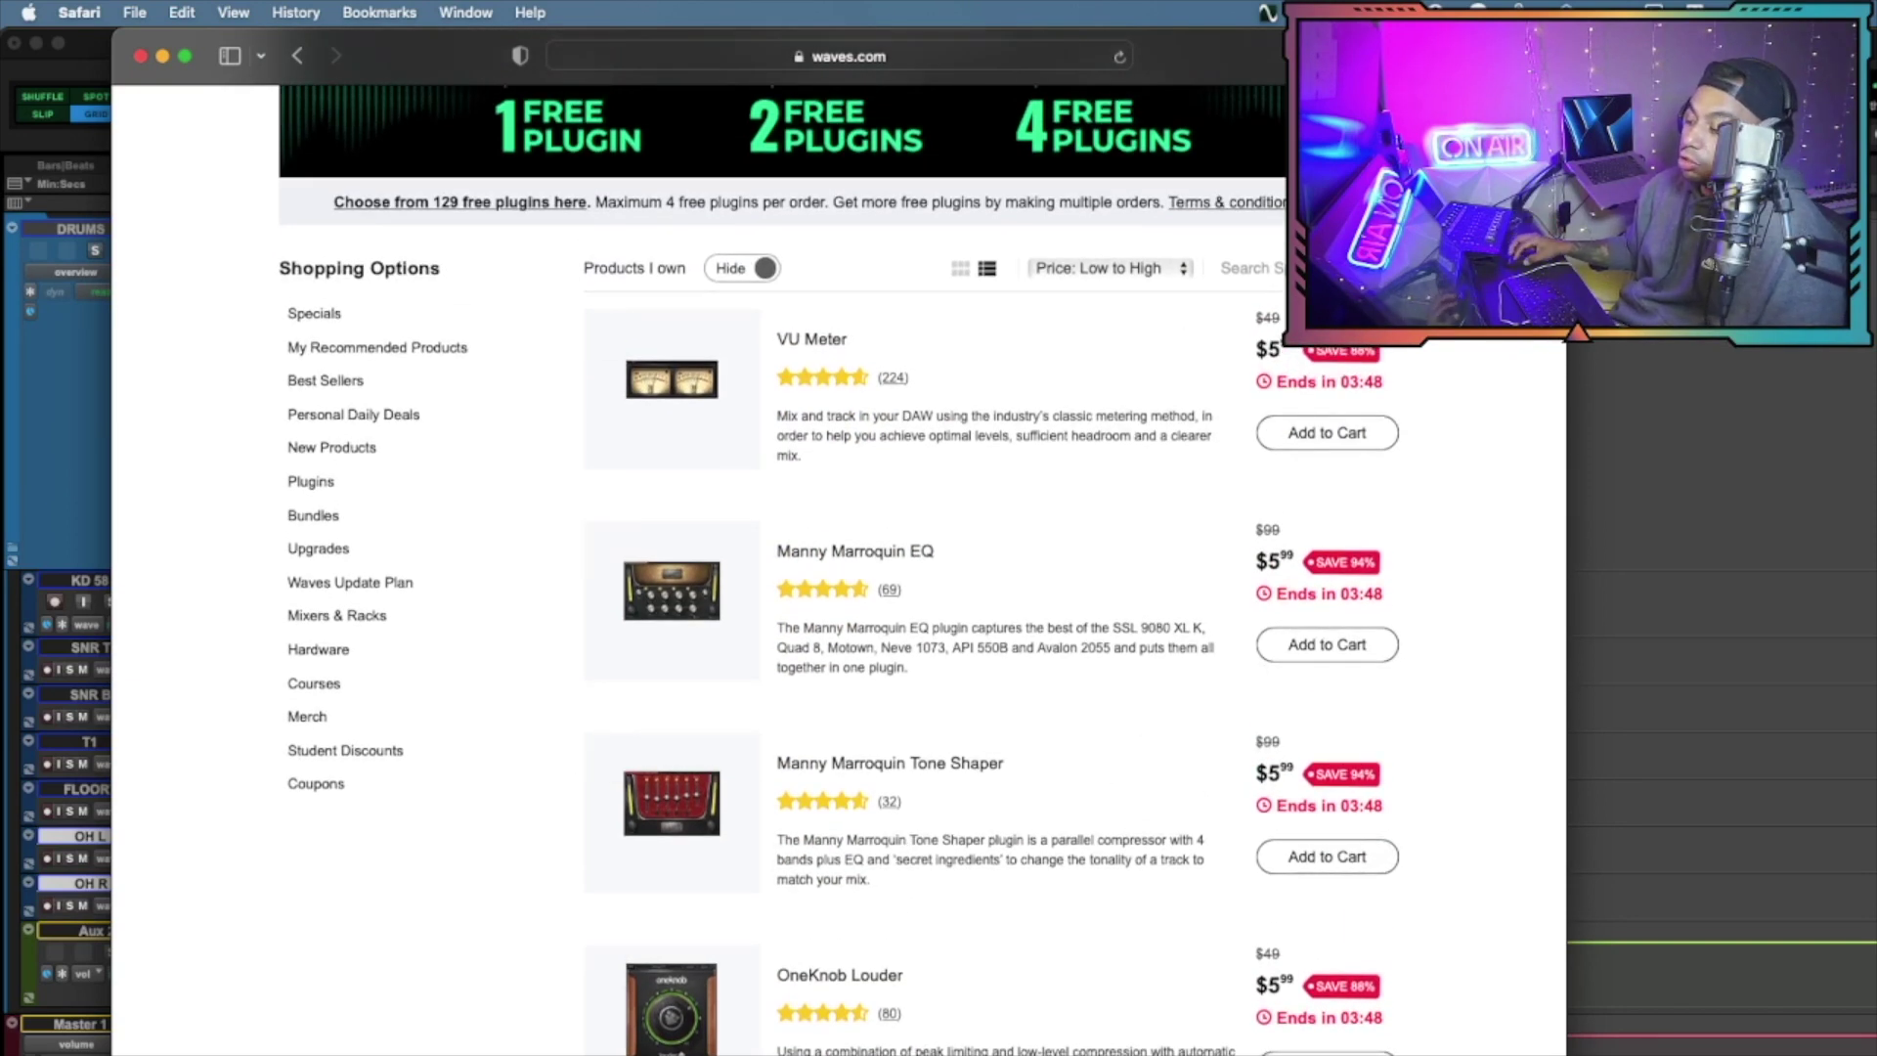
Switch to Pro Tools and open the Magma Lil Tube insert on the DRUMS track
click(1646, 431)
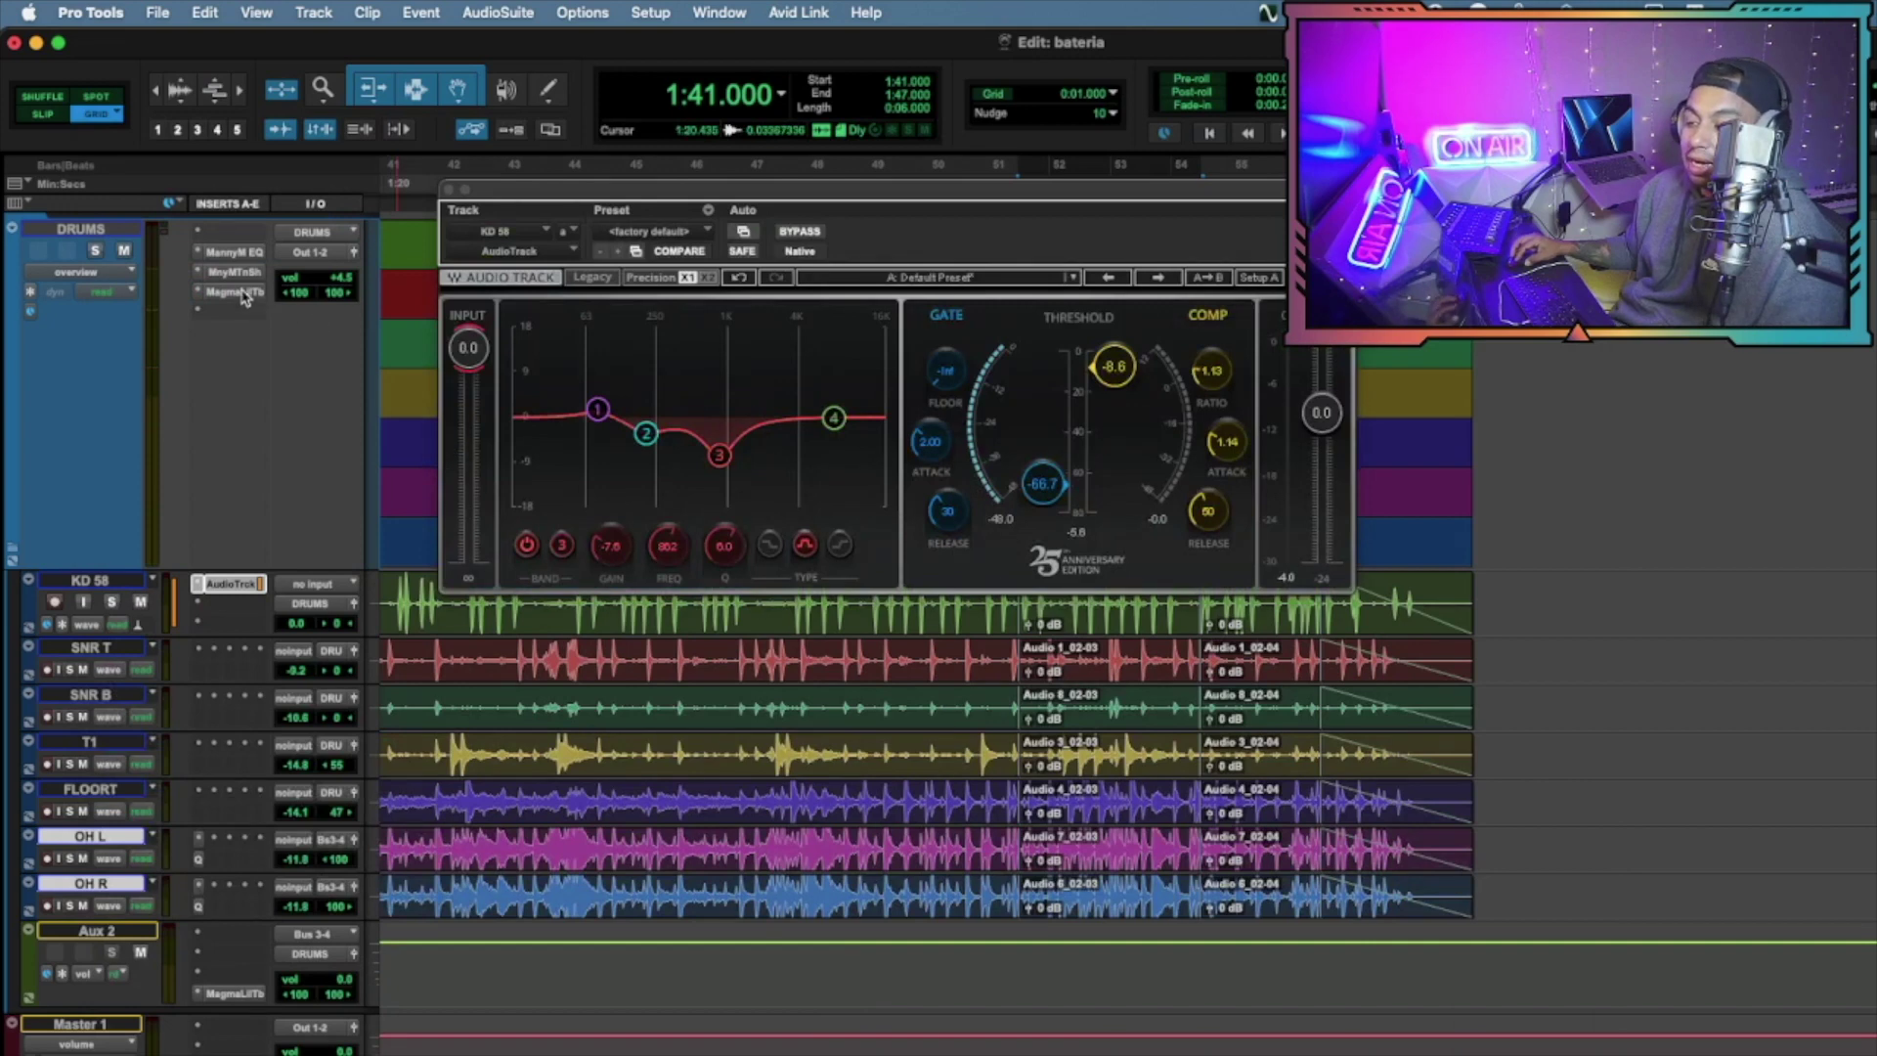
click(244, 296)
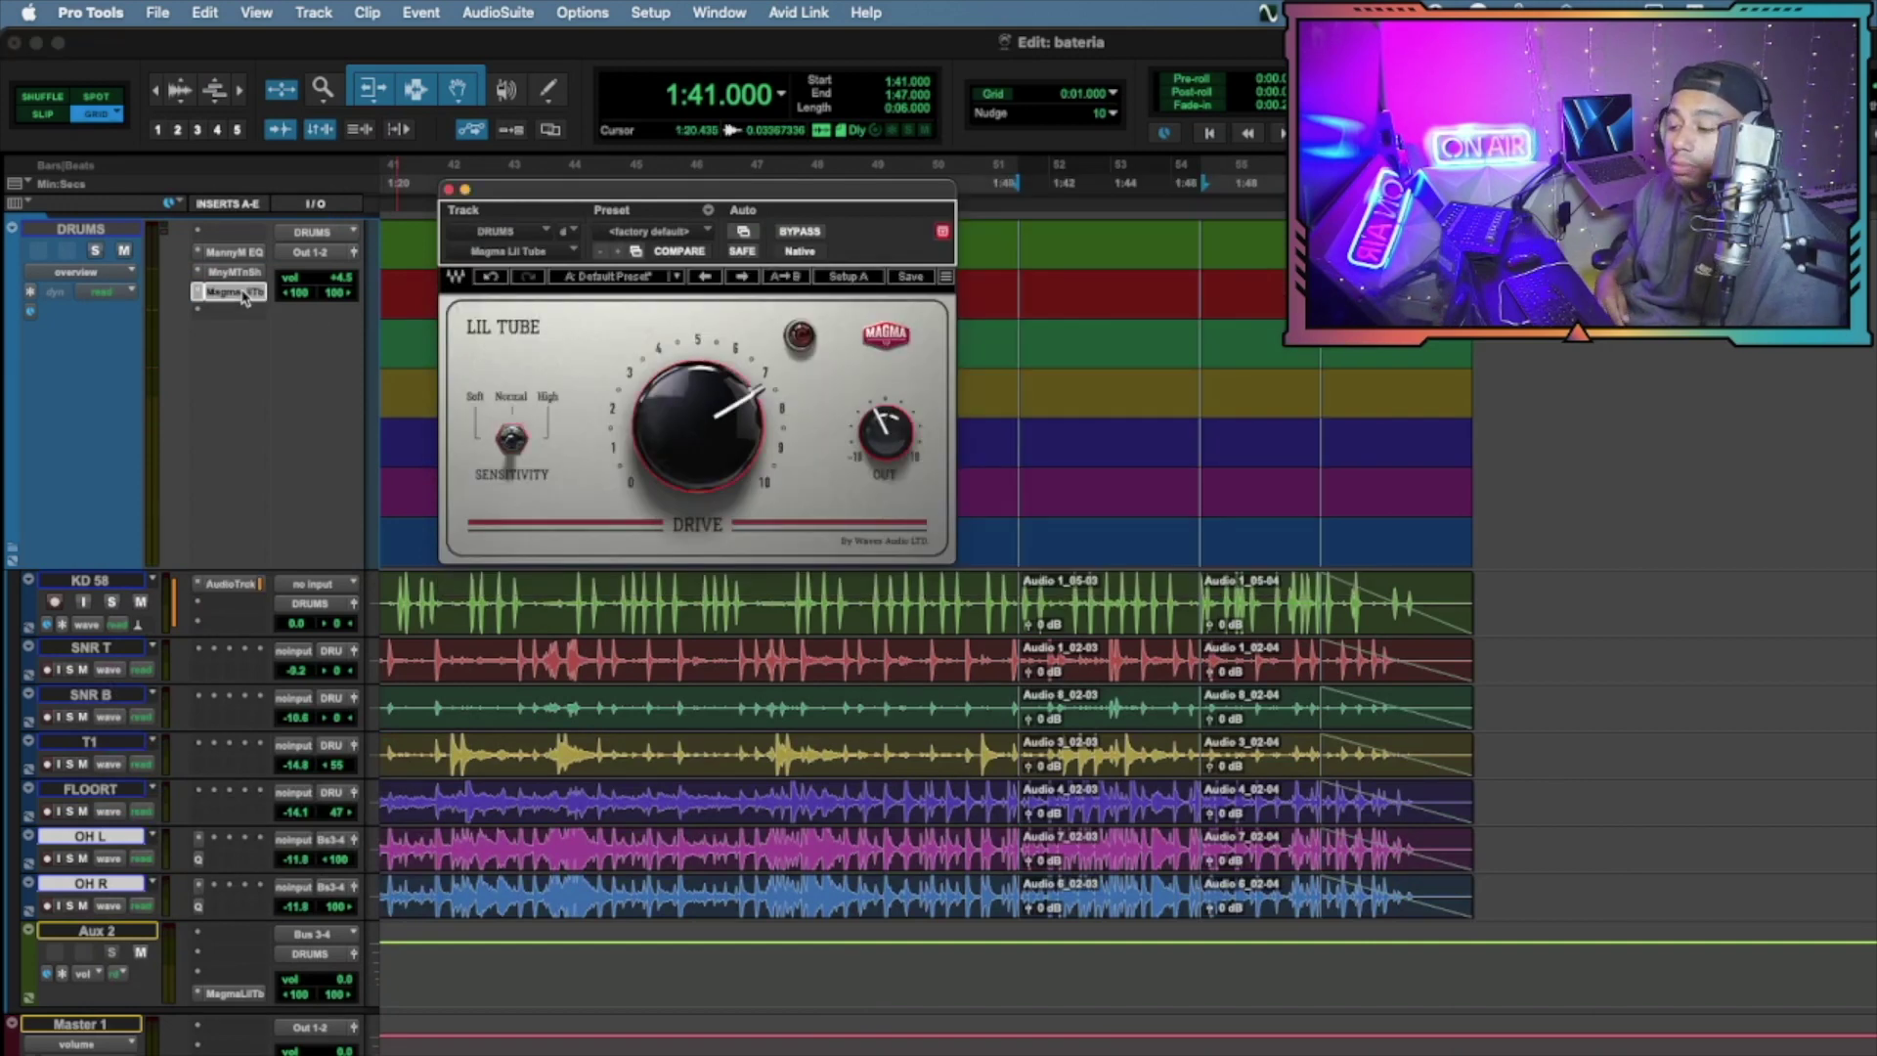